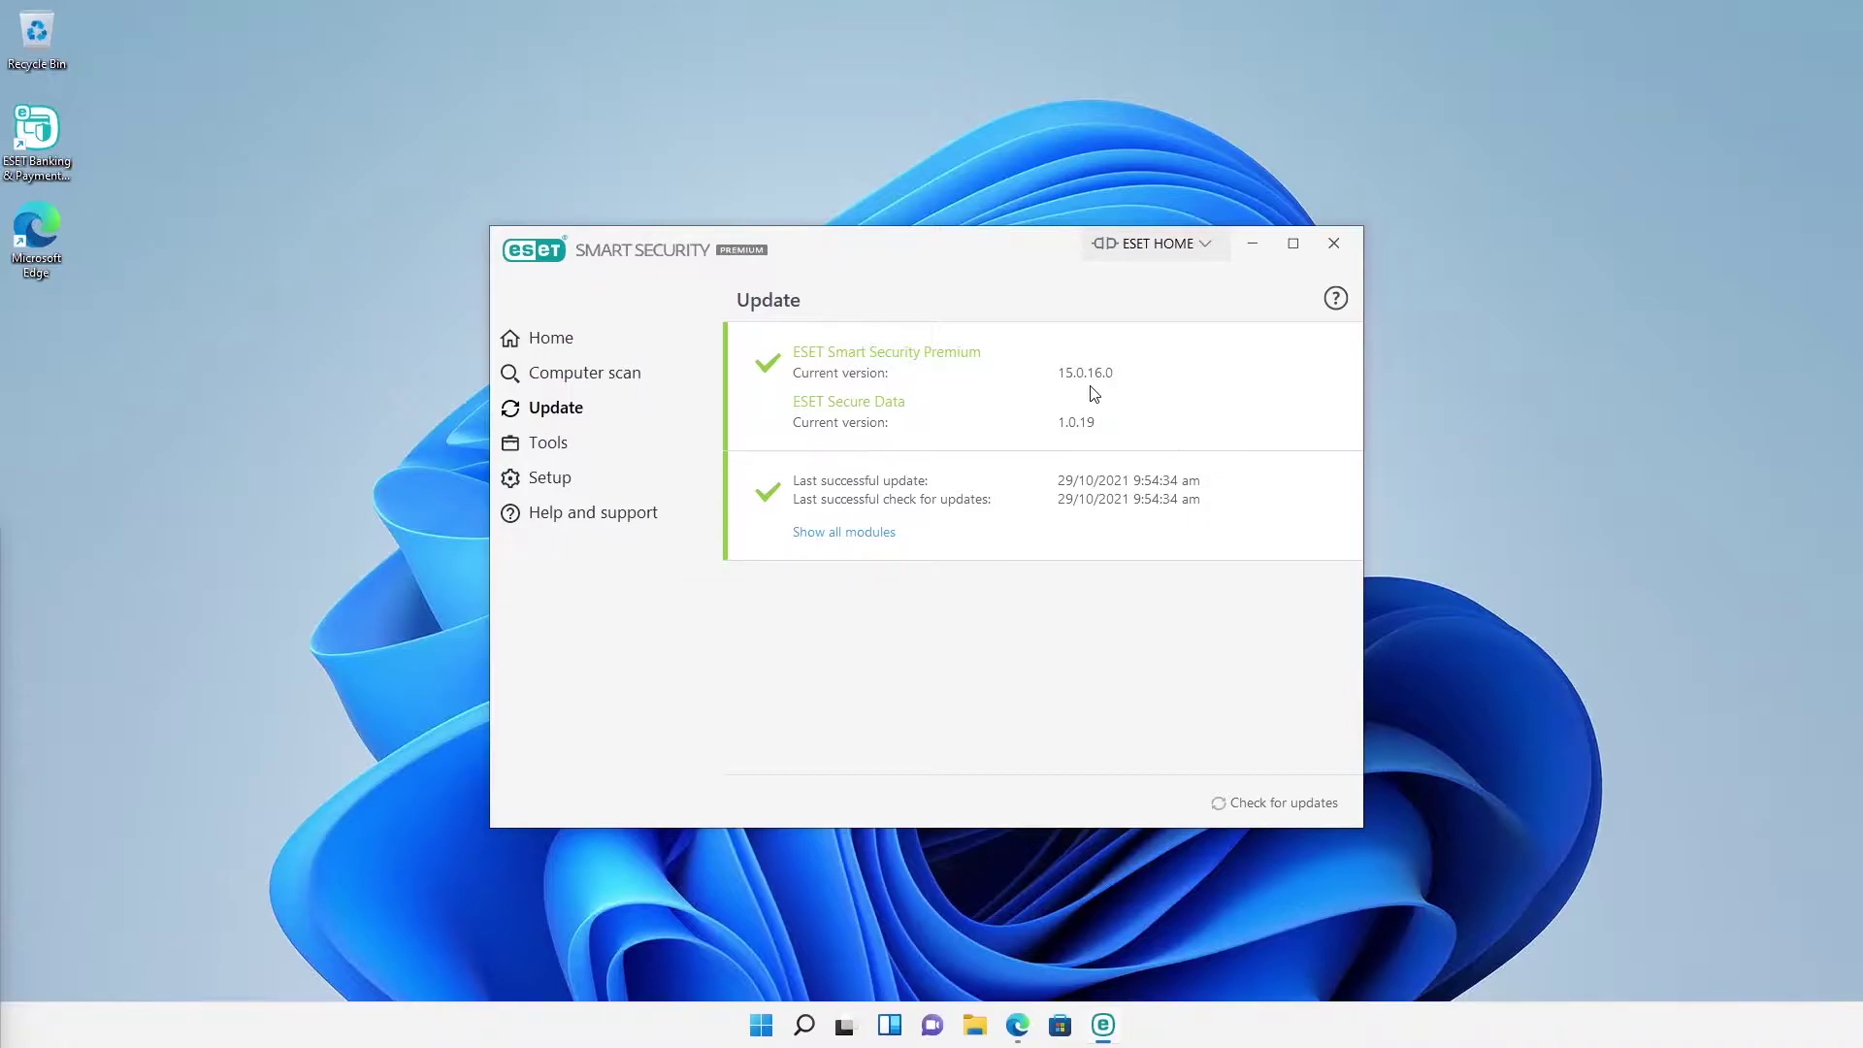
Step: Go to home.eset.com in Edge and log in to the ESET HOME account with saved credentials
left_click(1032, 1027)
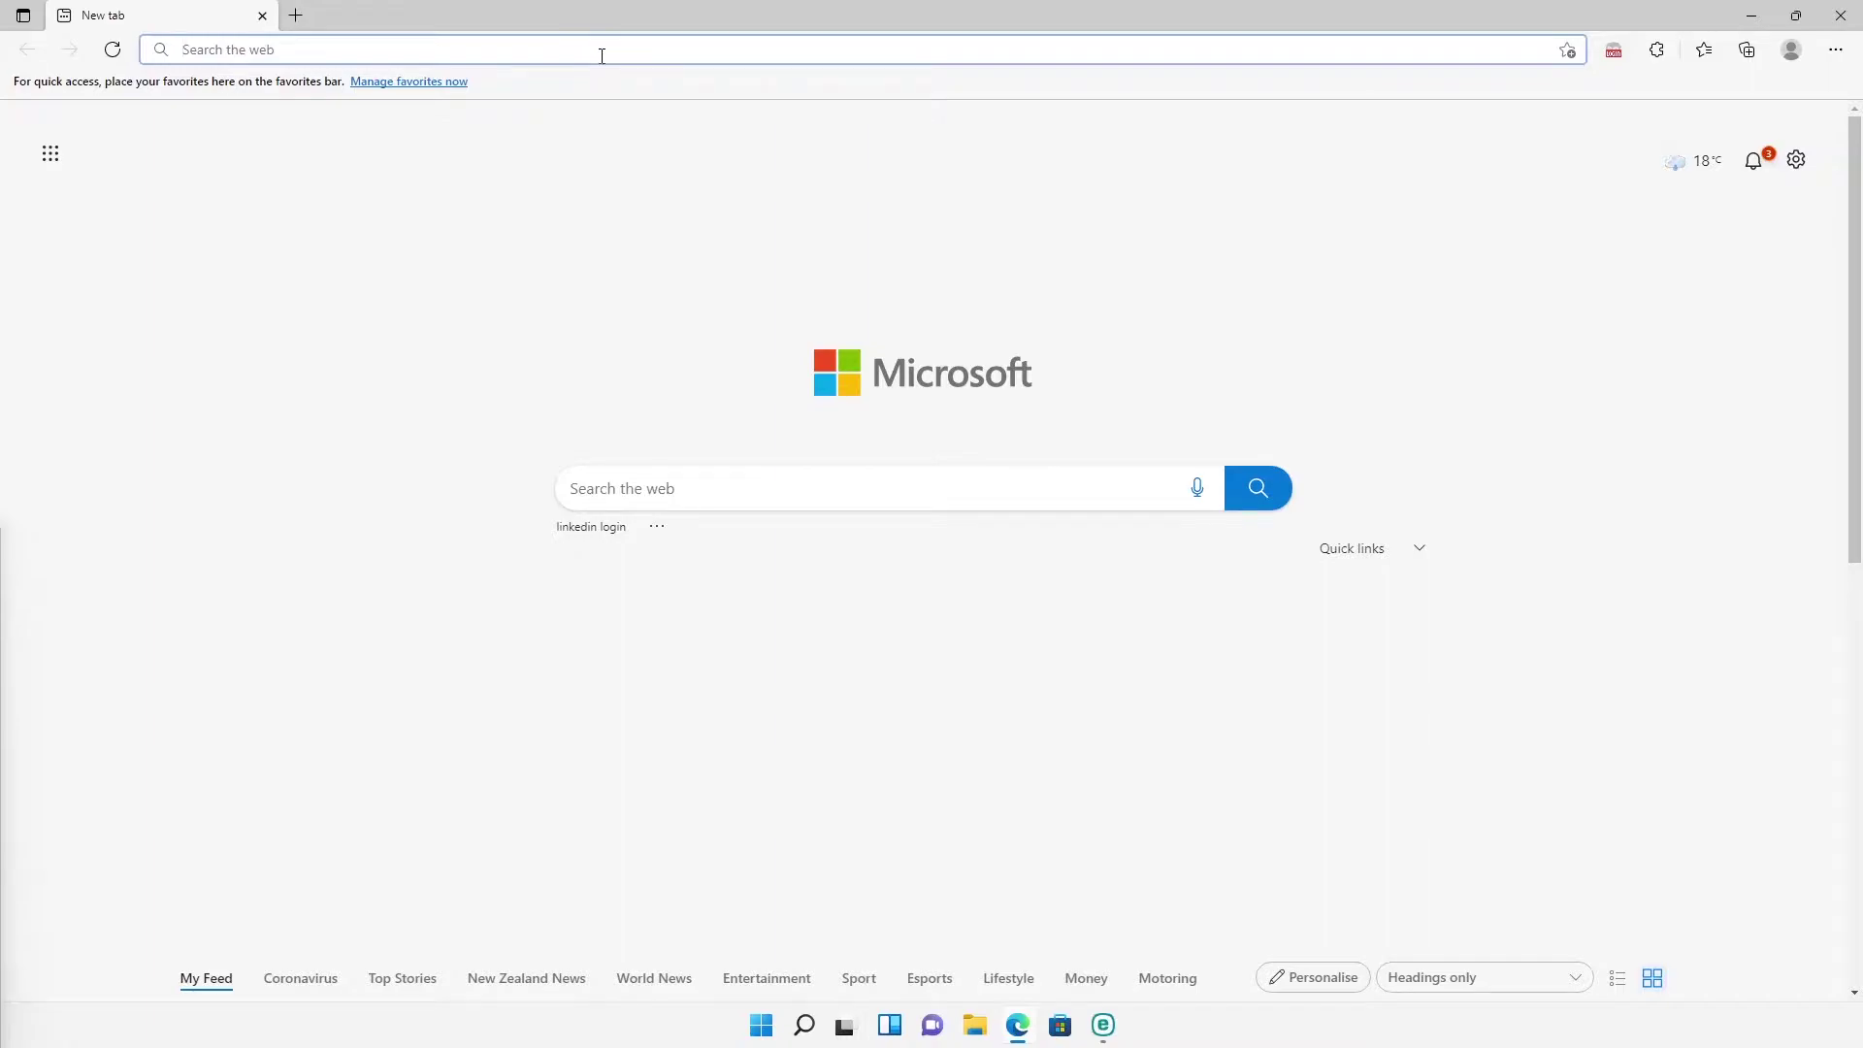
type("home")
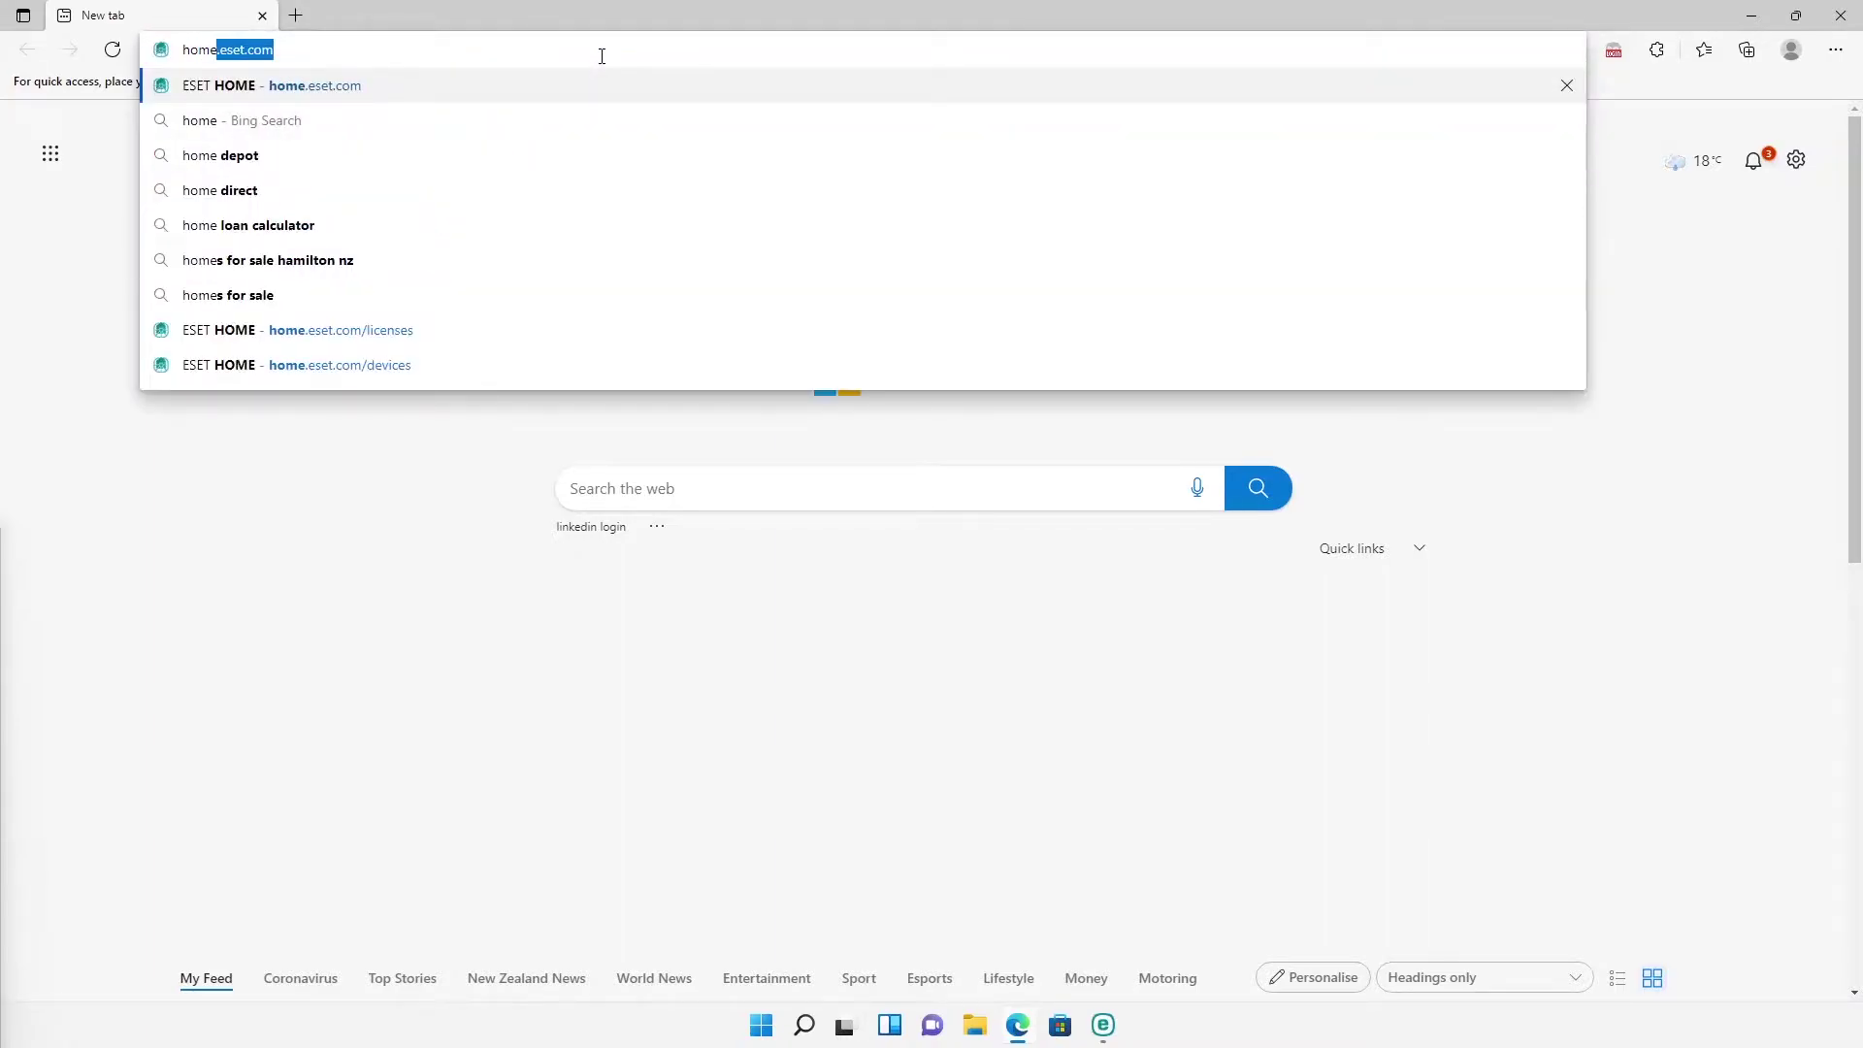
key("Return")
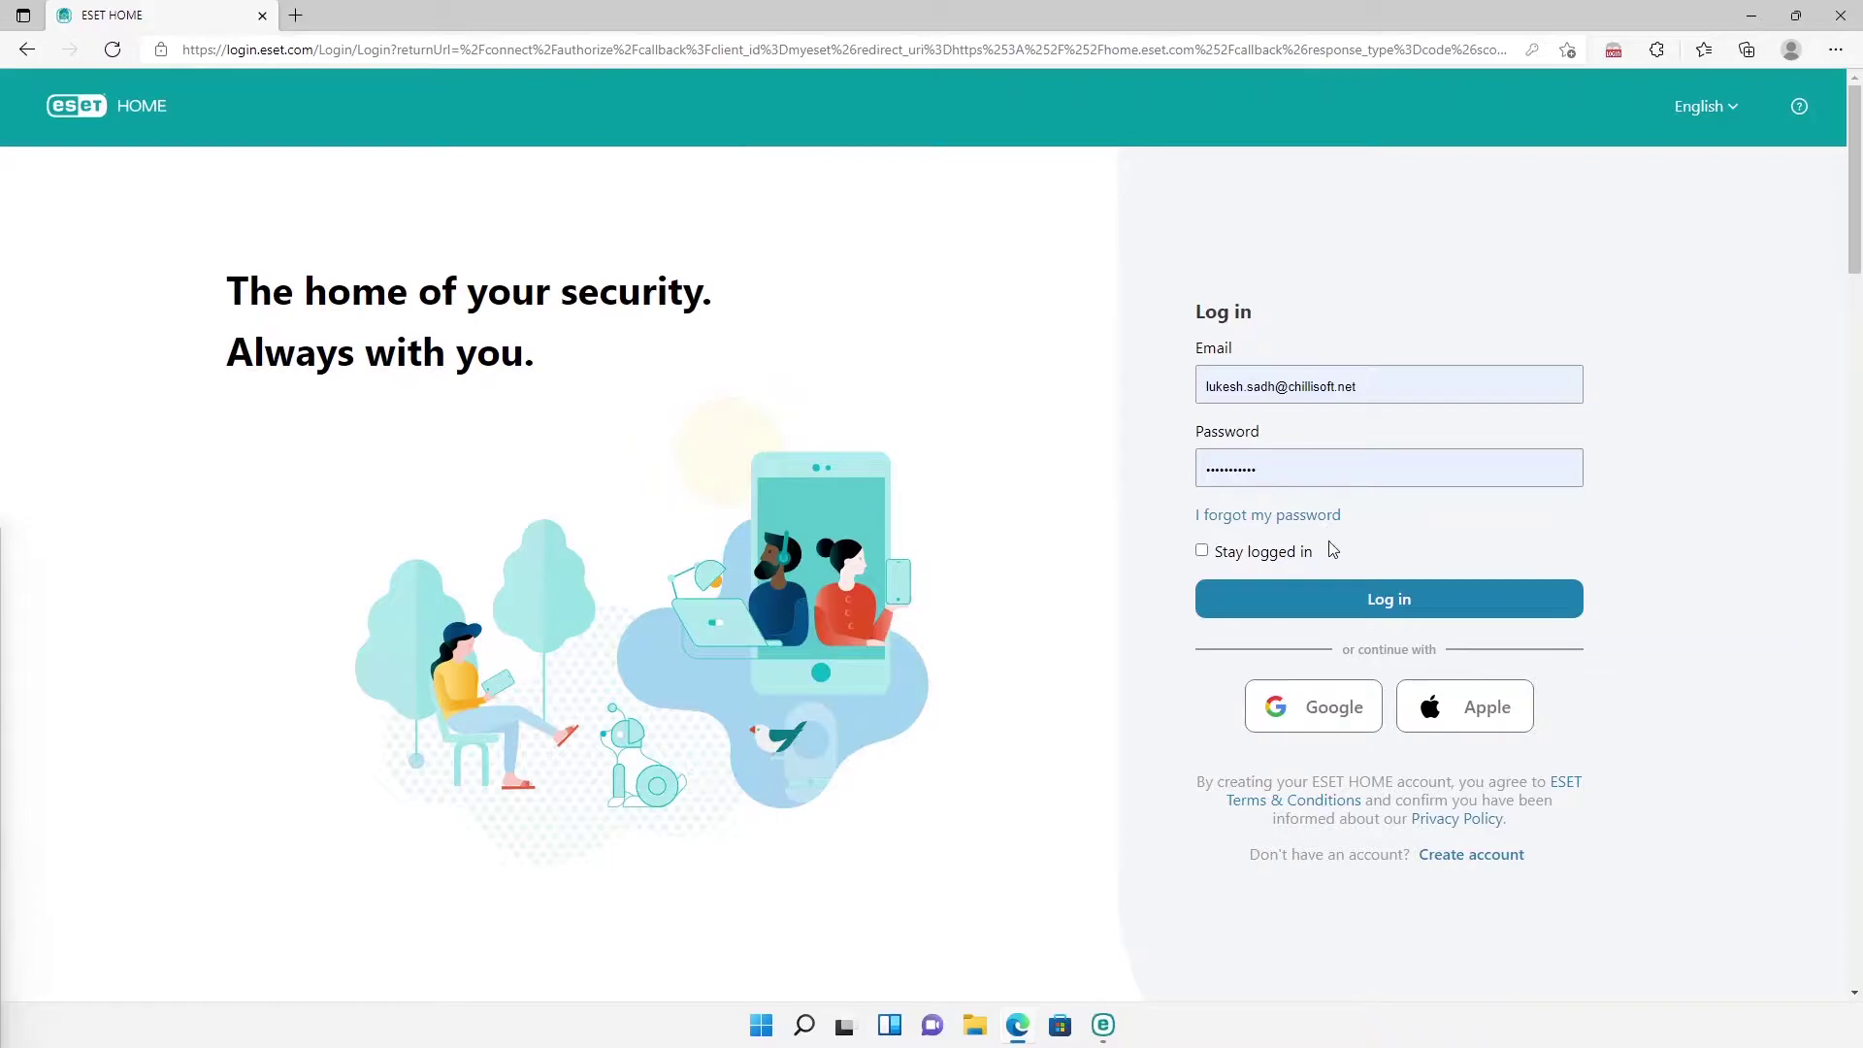
left_click(1342, 604)
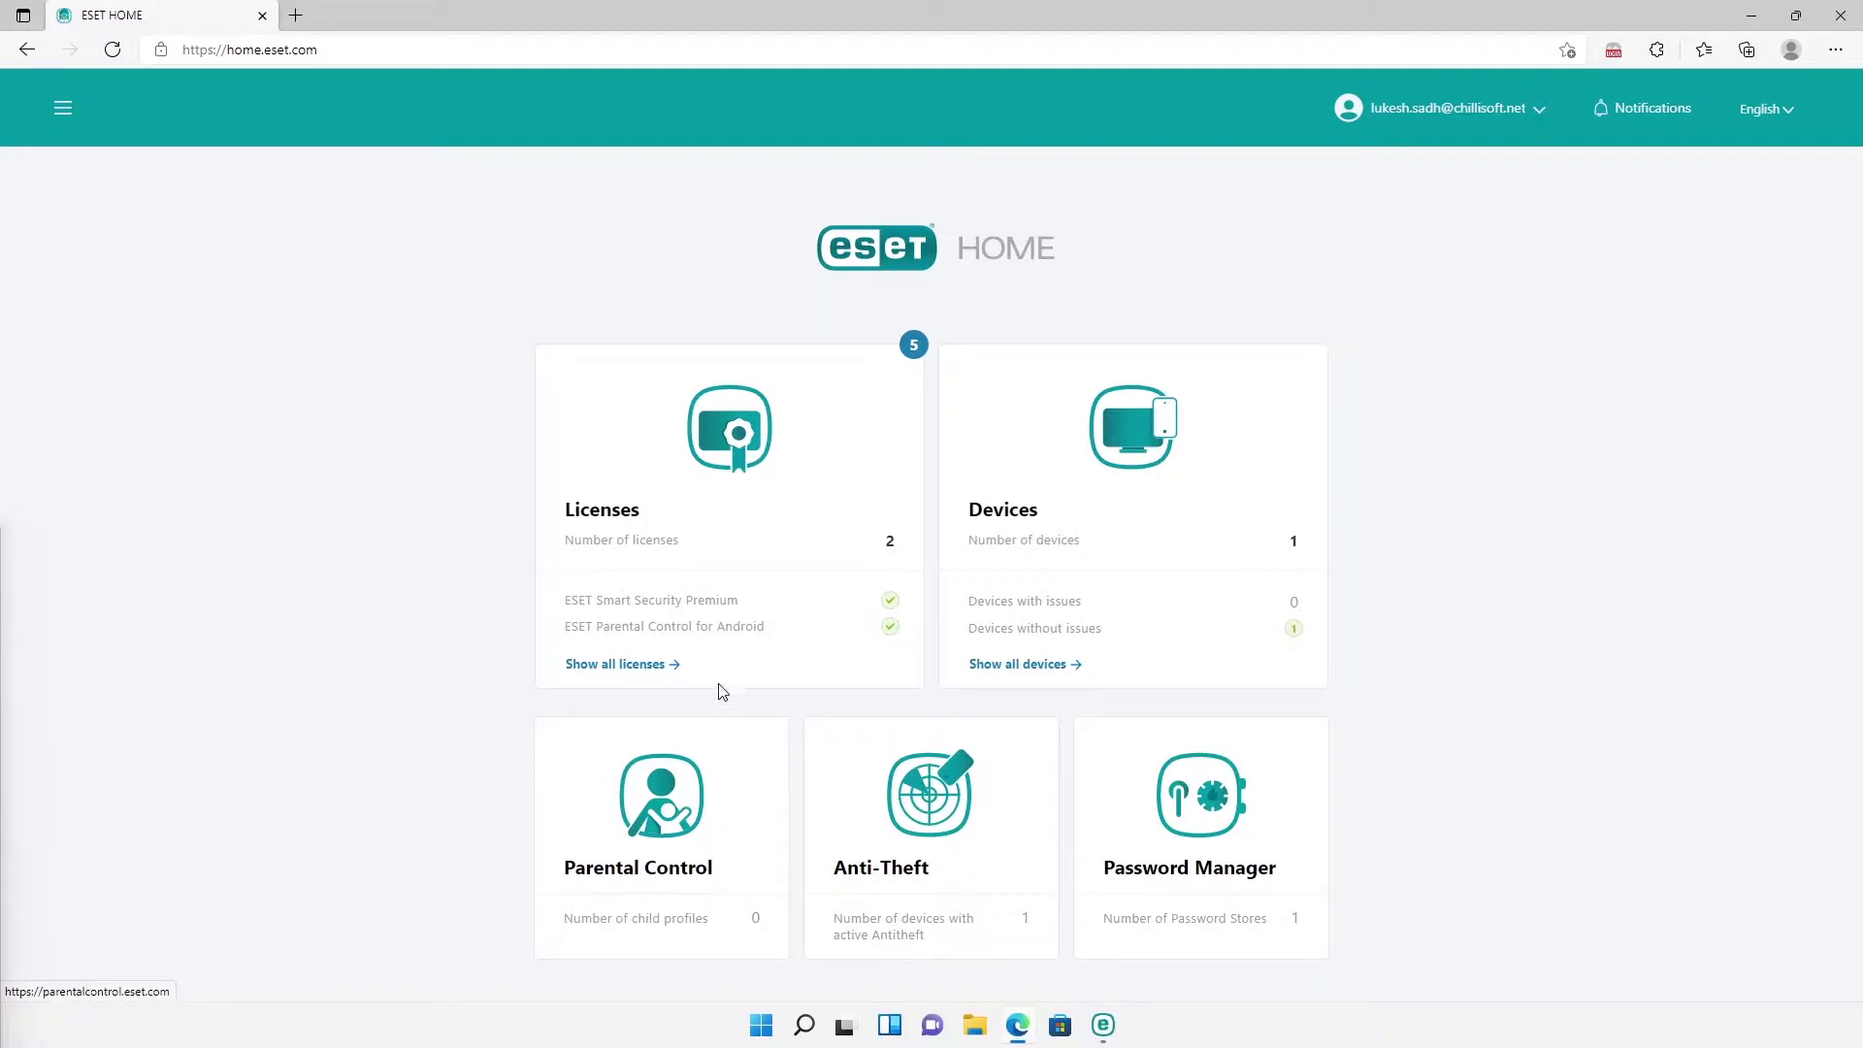
Step: List all licenses and open the ESET Smart Security Premium license details
left_click(674, 666)
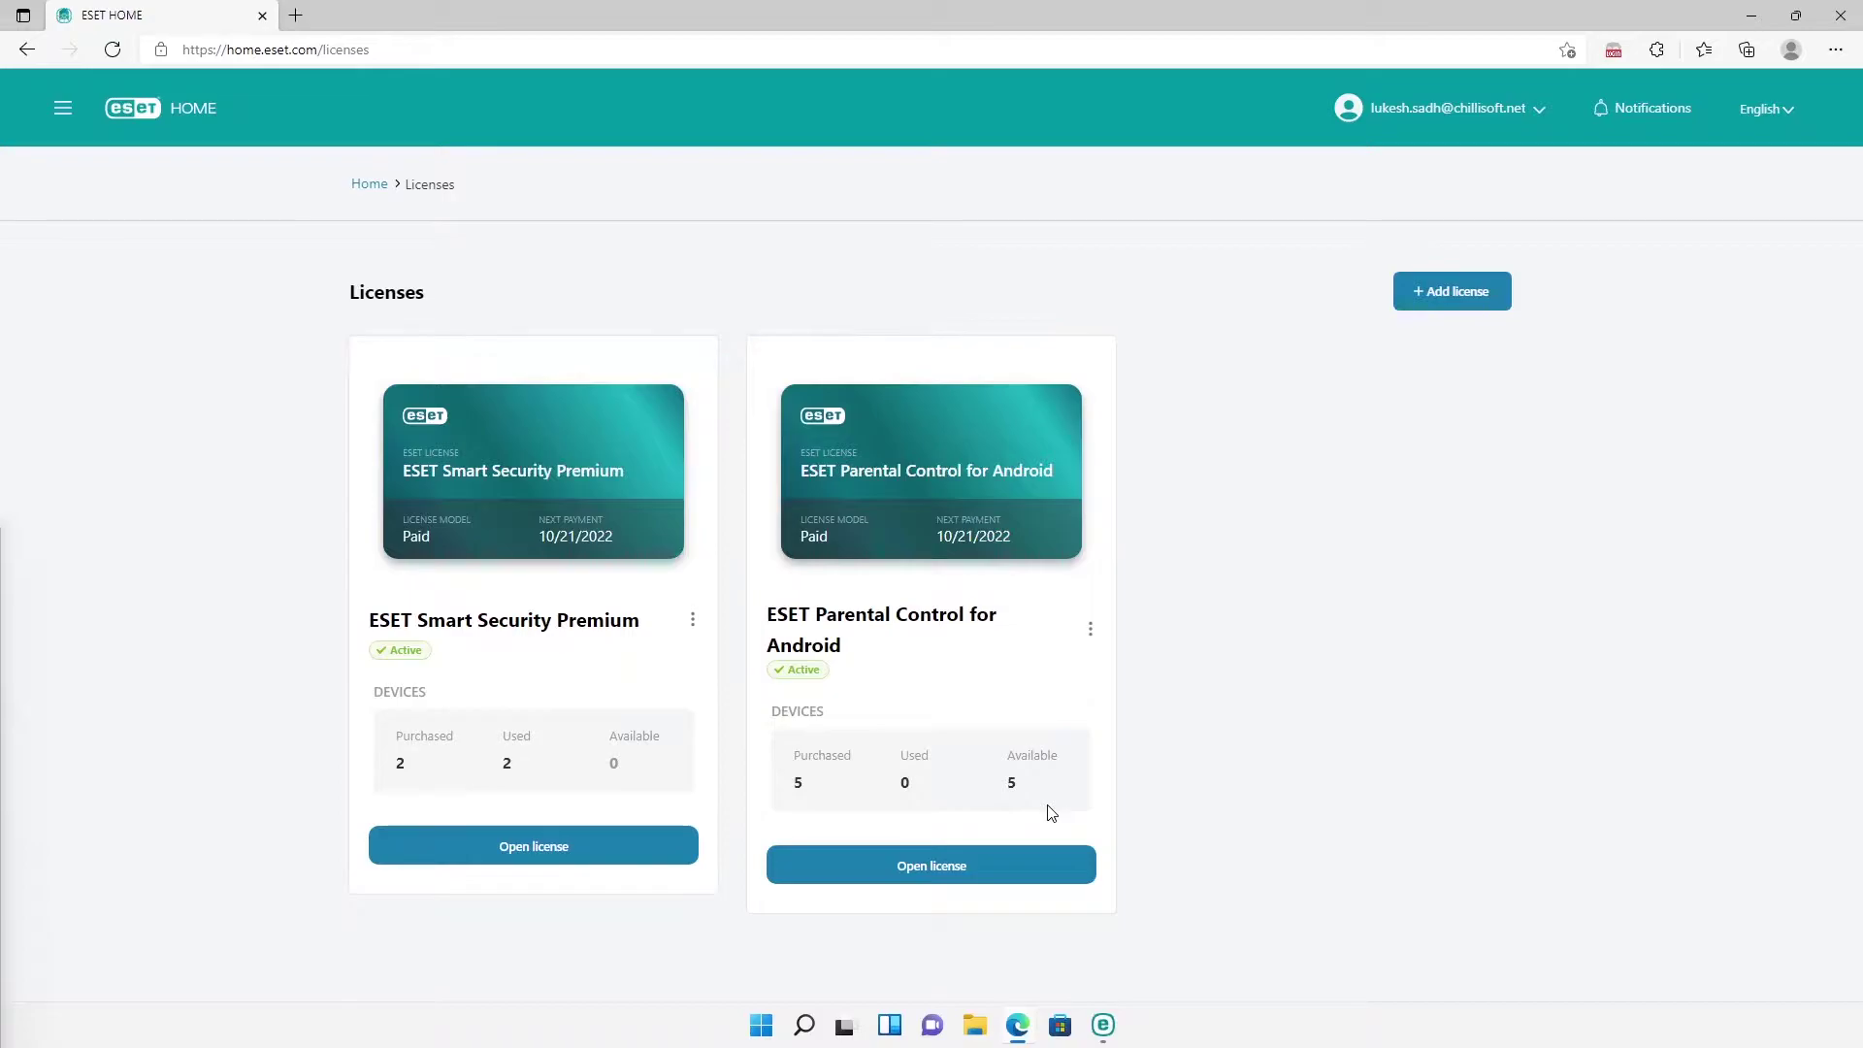
left_click(548, 848)
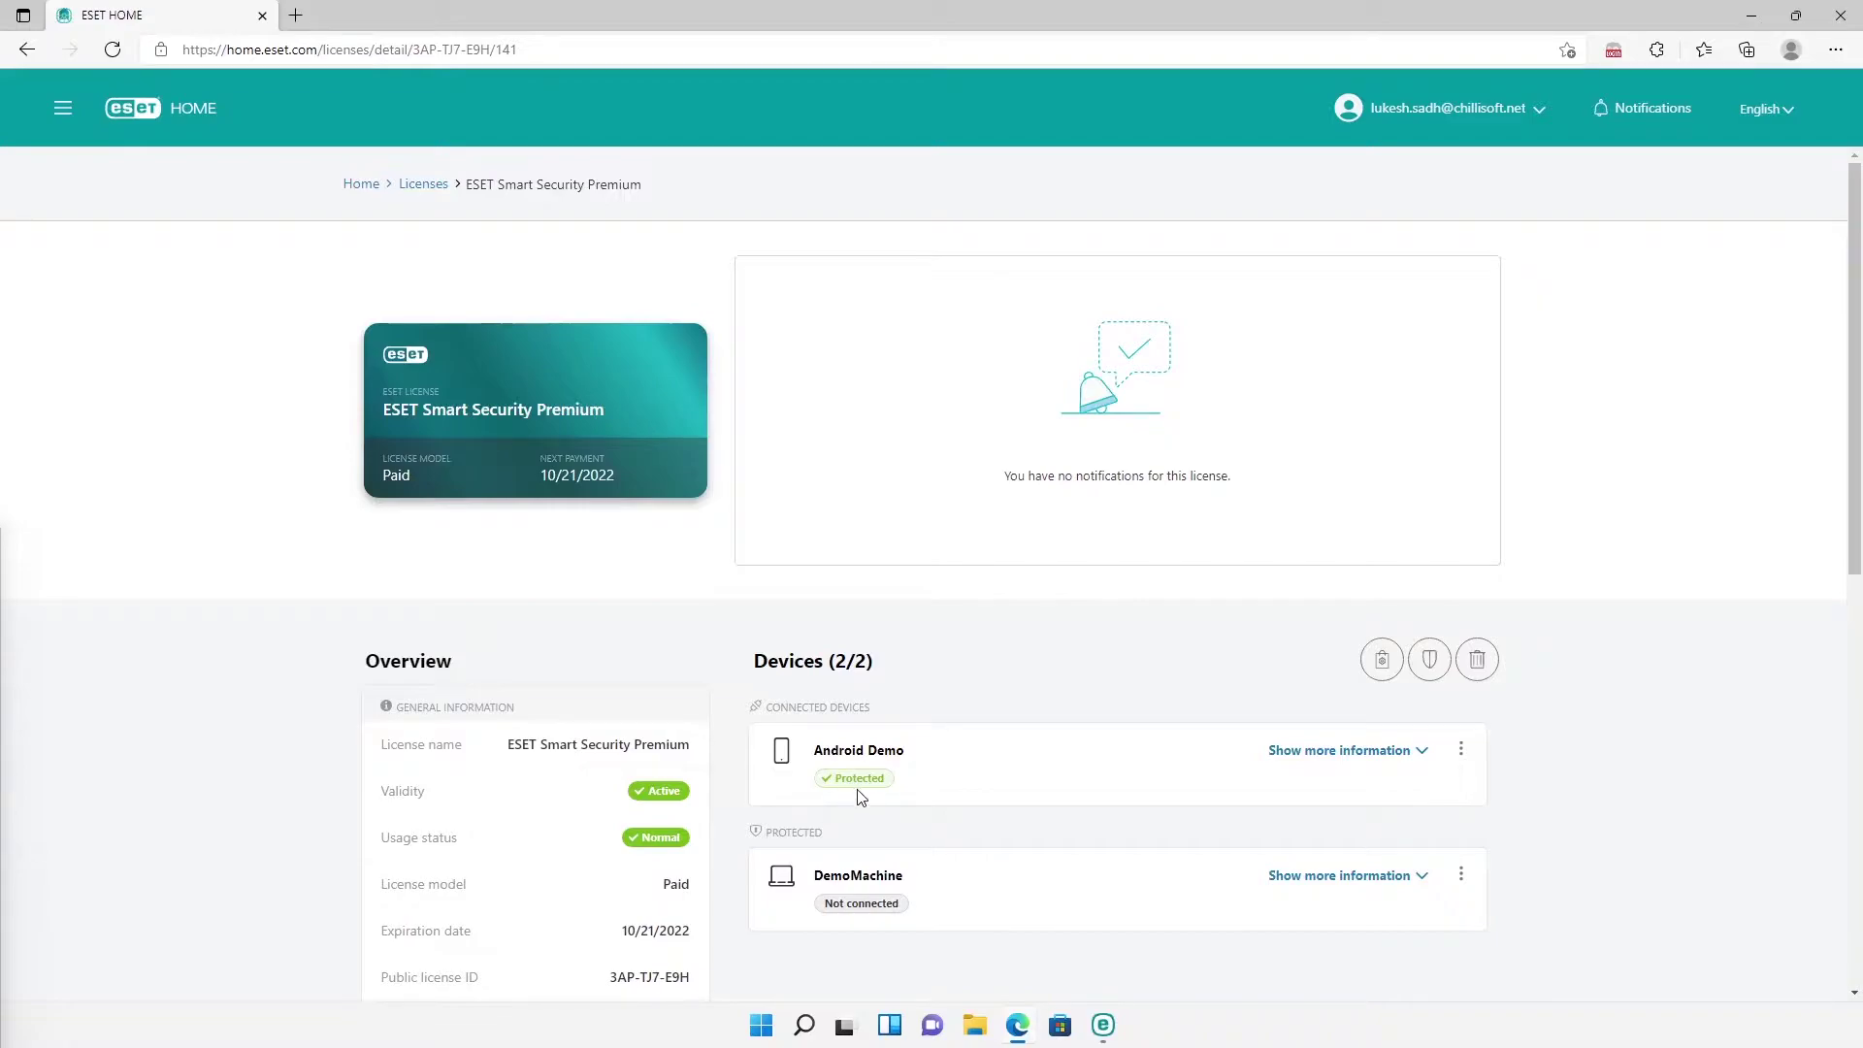
Step: Show the product details for Android Demo and DemoMachine, then minimise Edge
left_click(1336, 752)
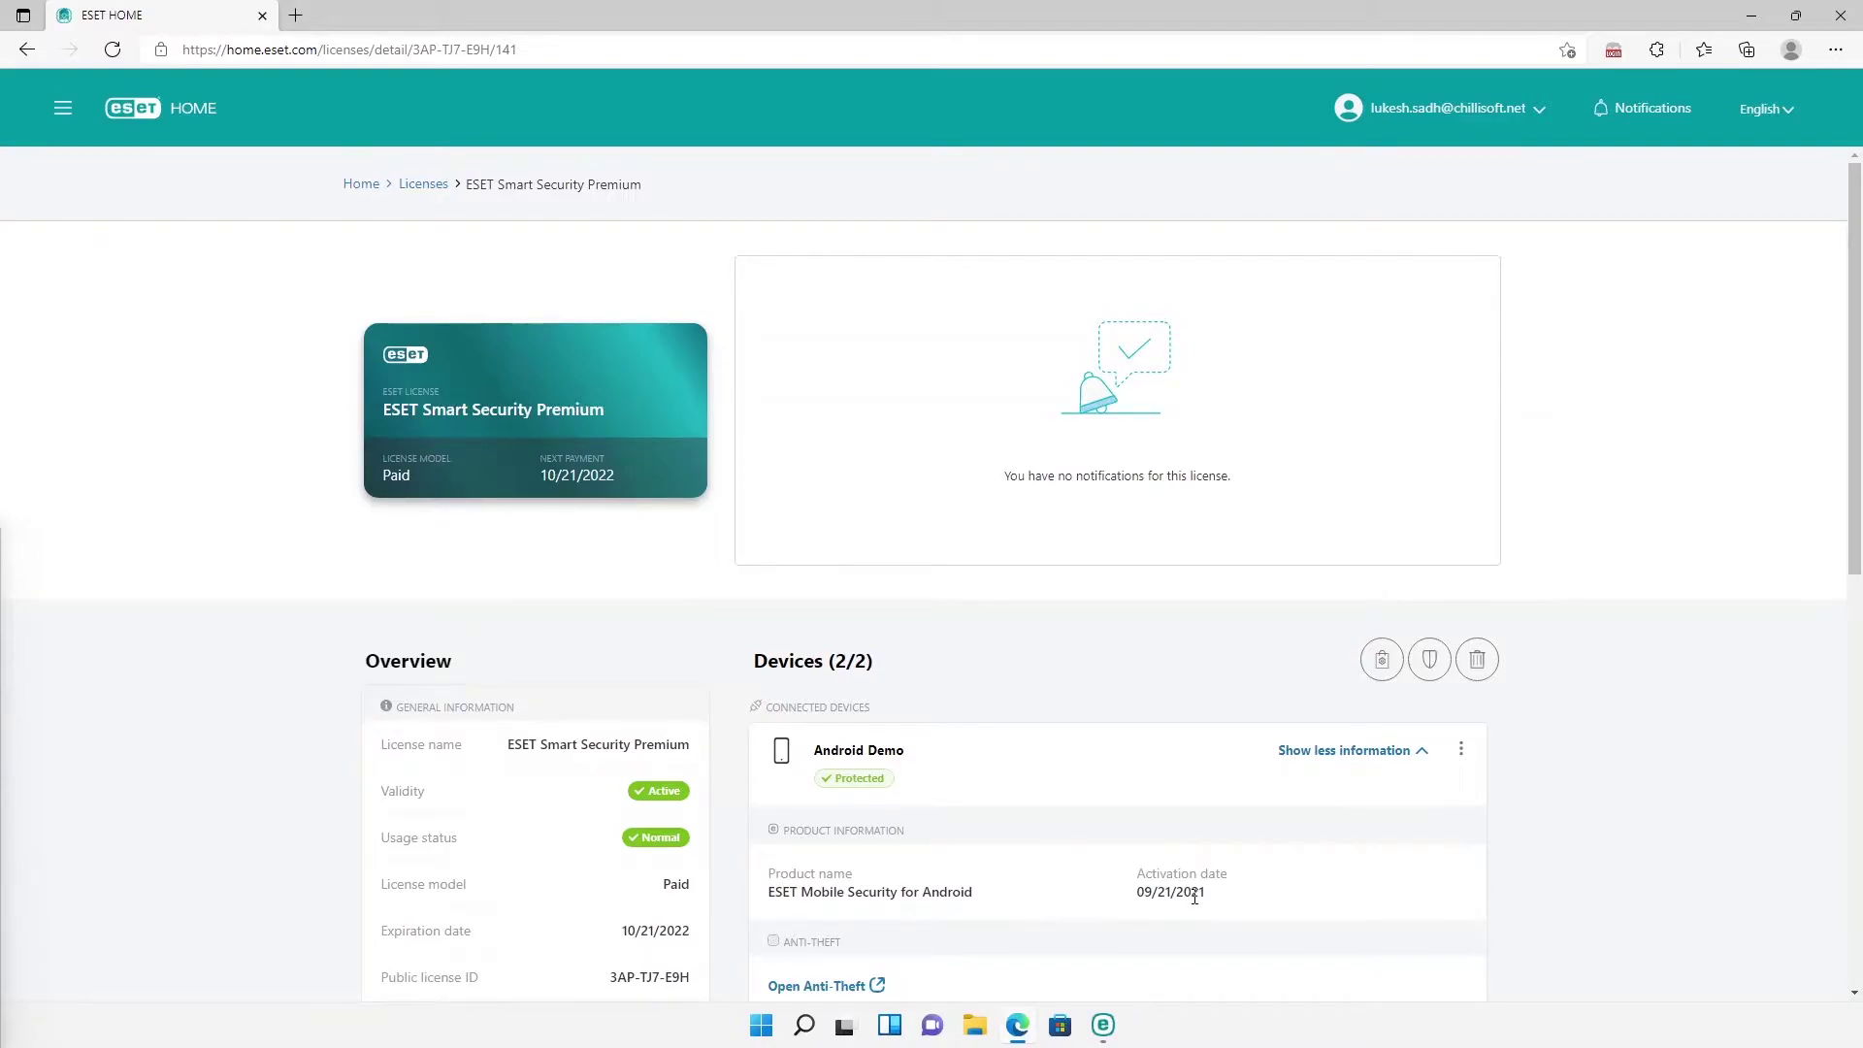
scroll(1194, 897, "down", 1)
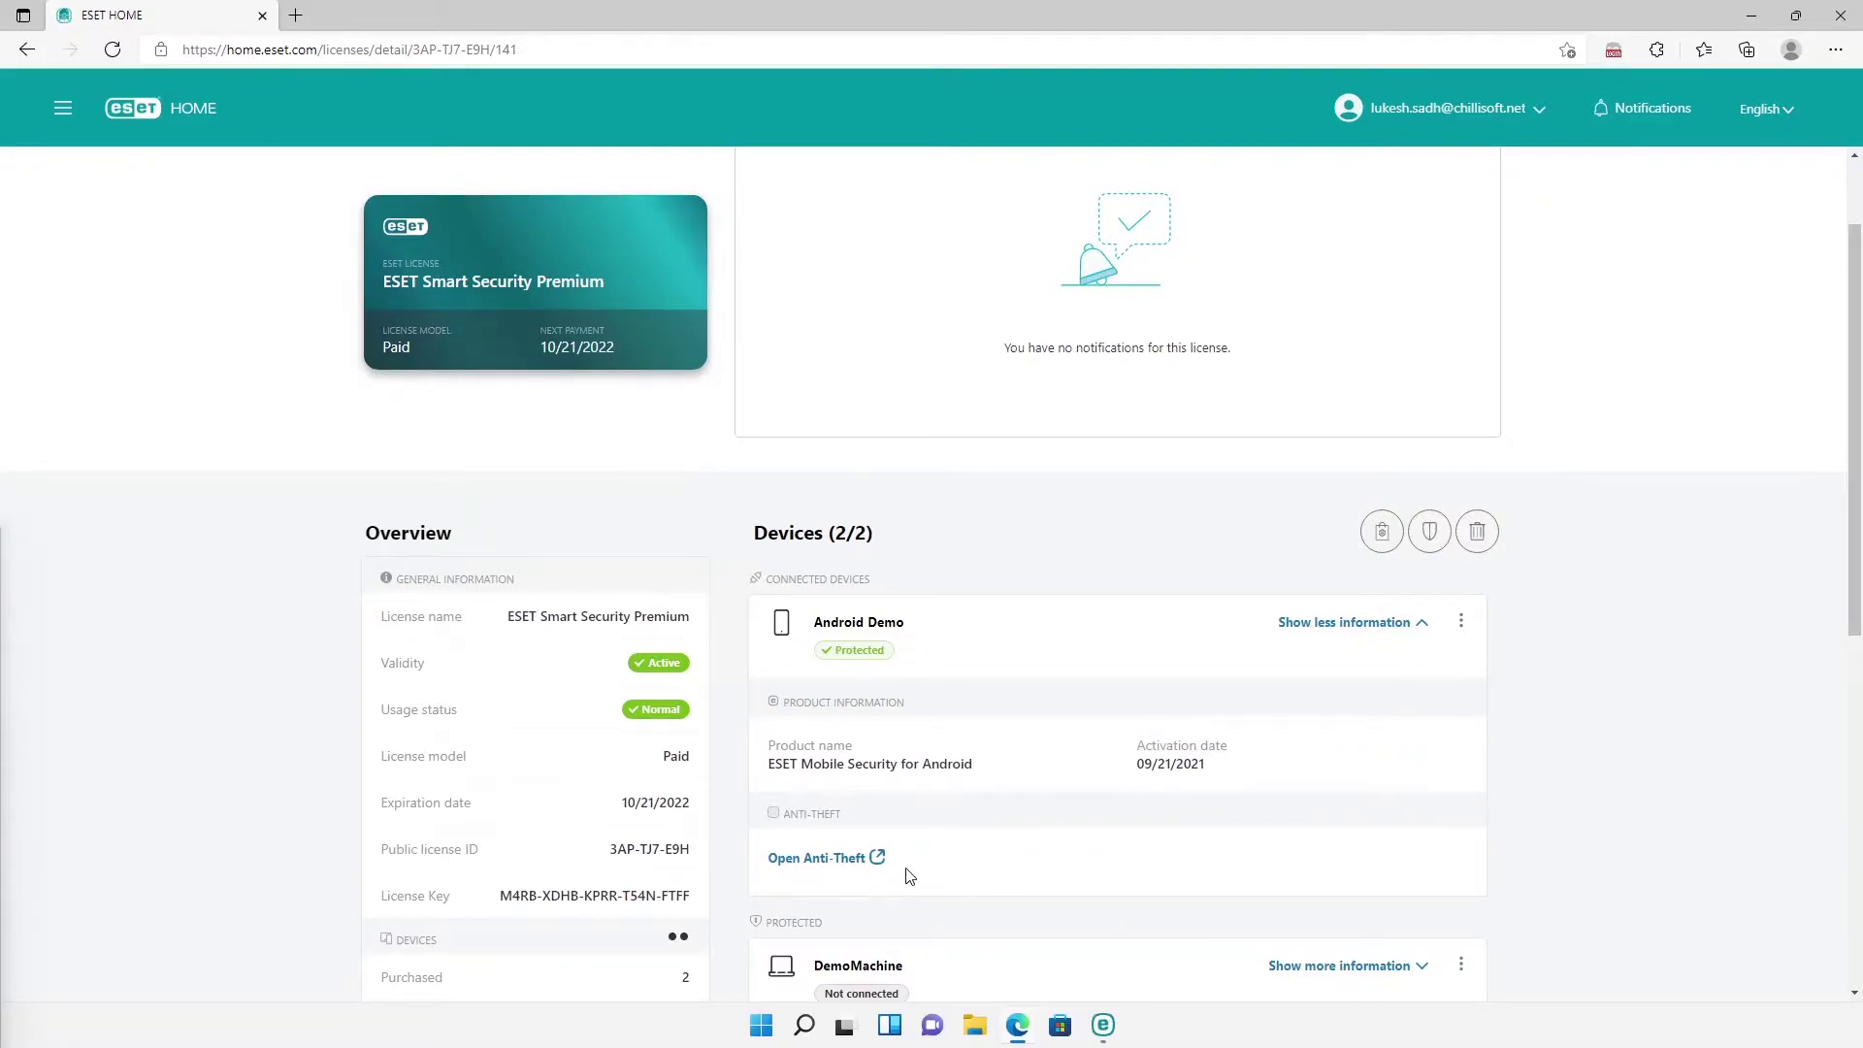
scroll(909, 876, "down", 1)
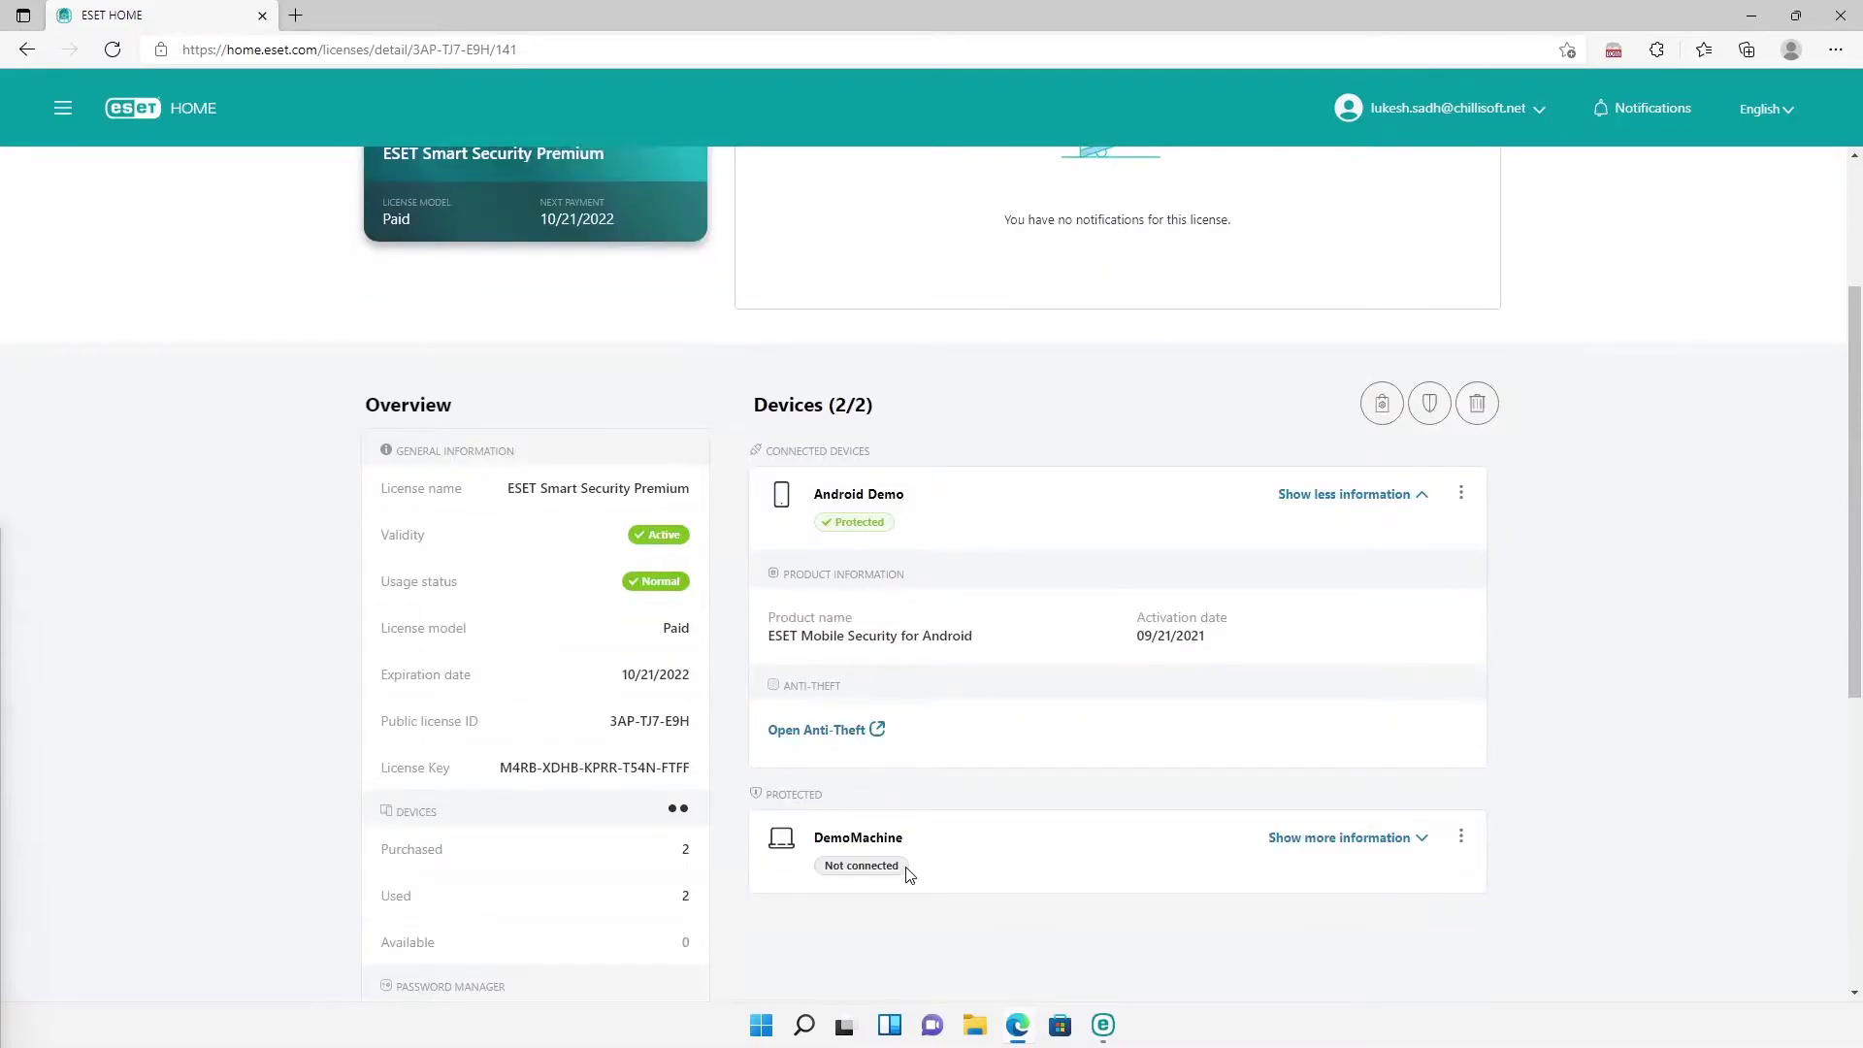
scroll(909, 874, "down", 1)
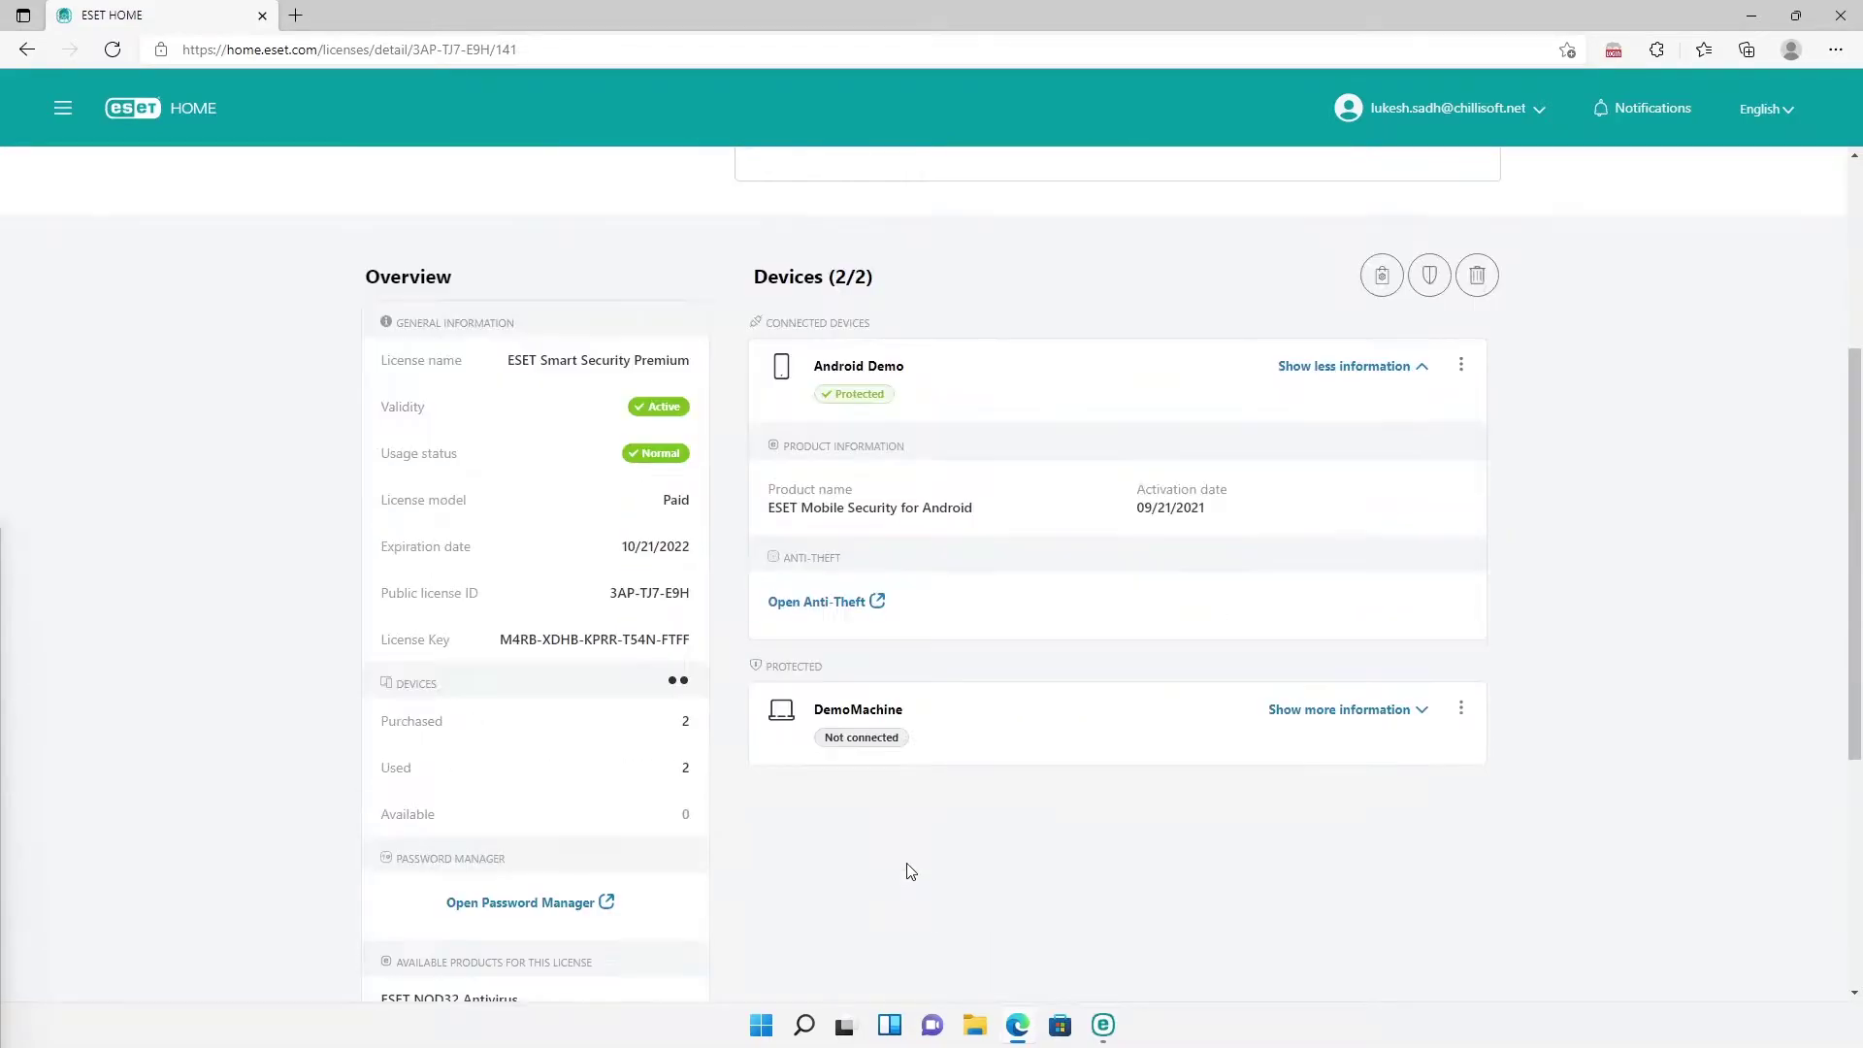
left_click(1314, 715)
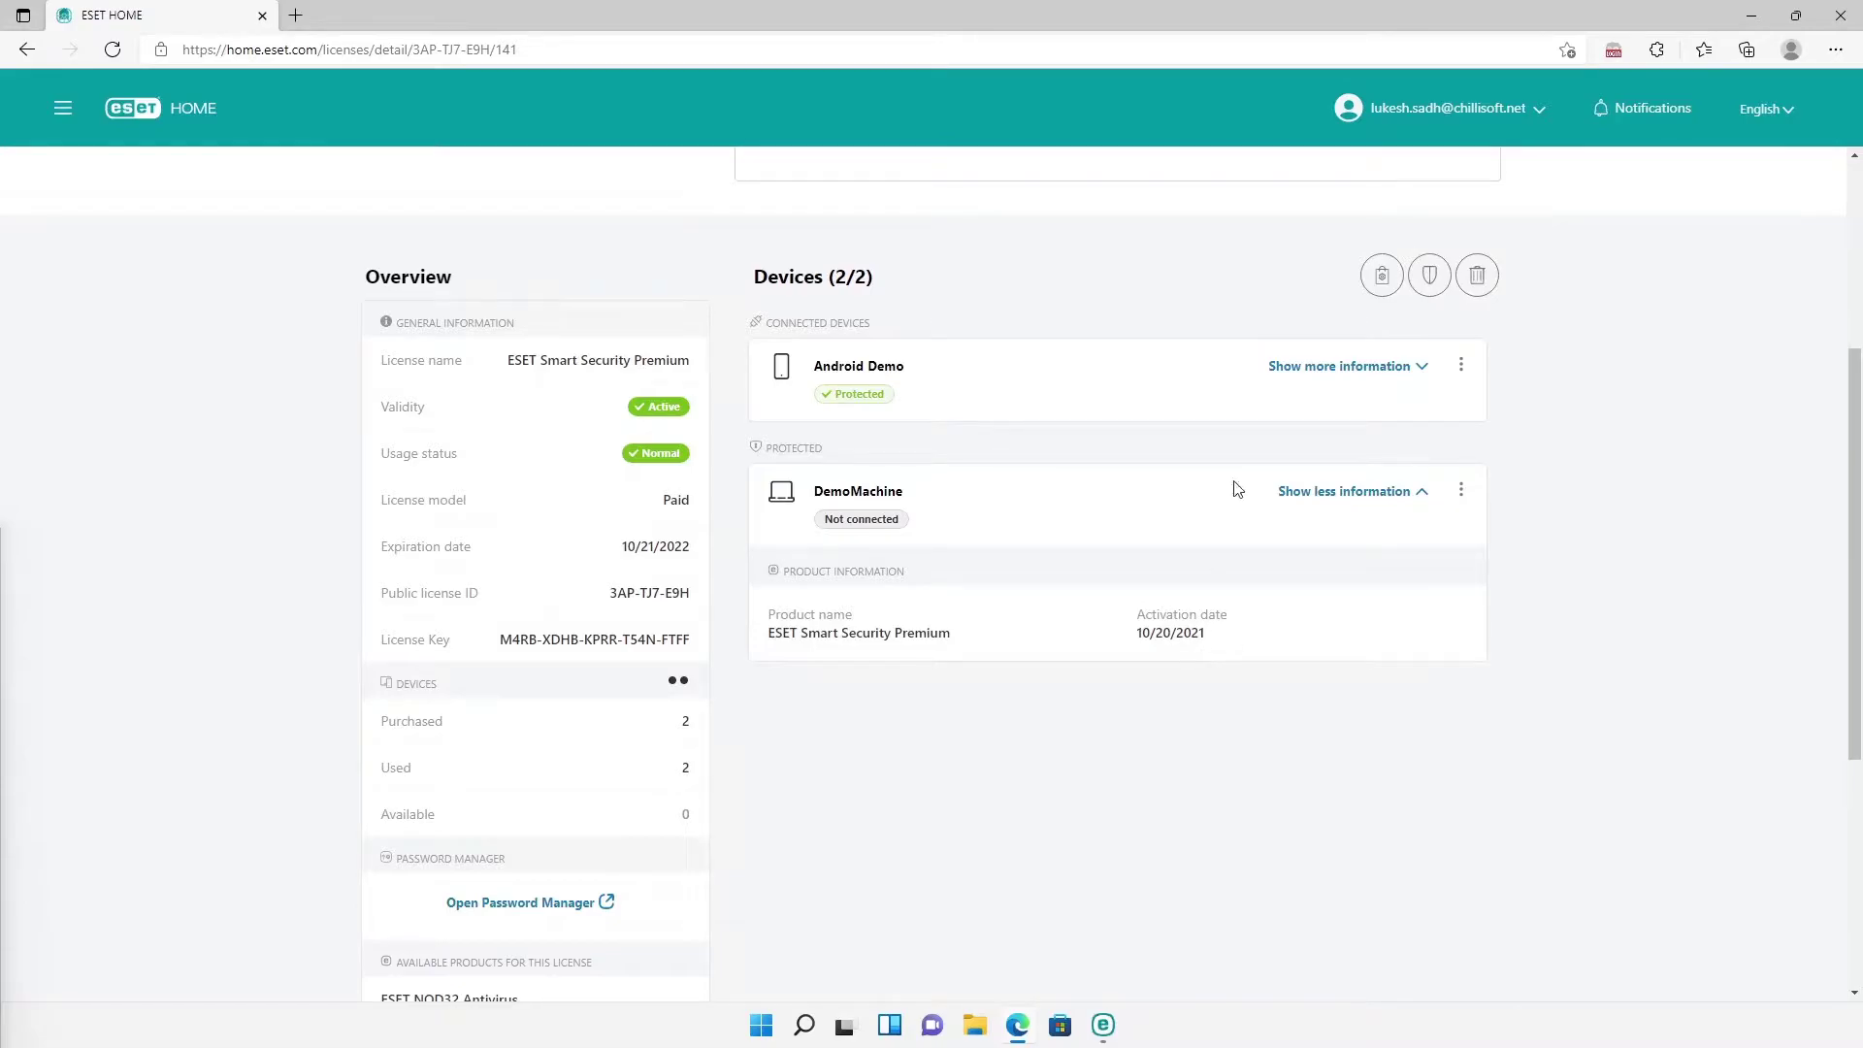
left_click(1756, 17)
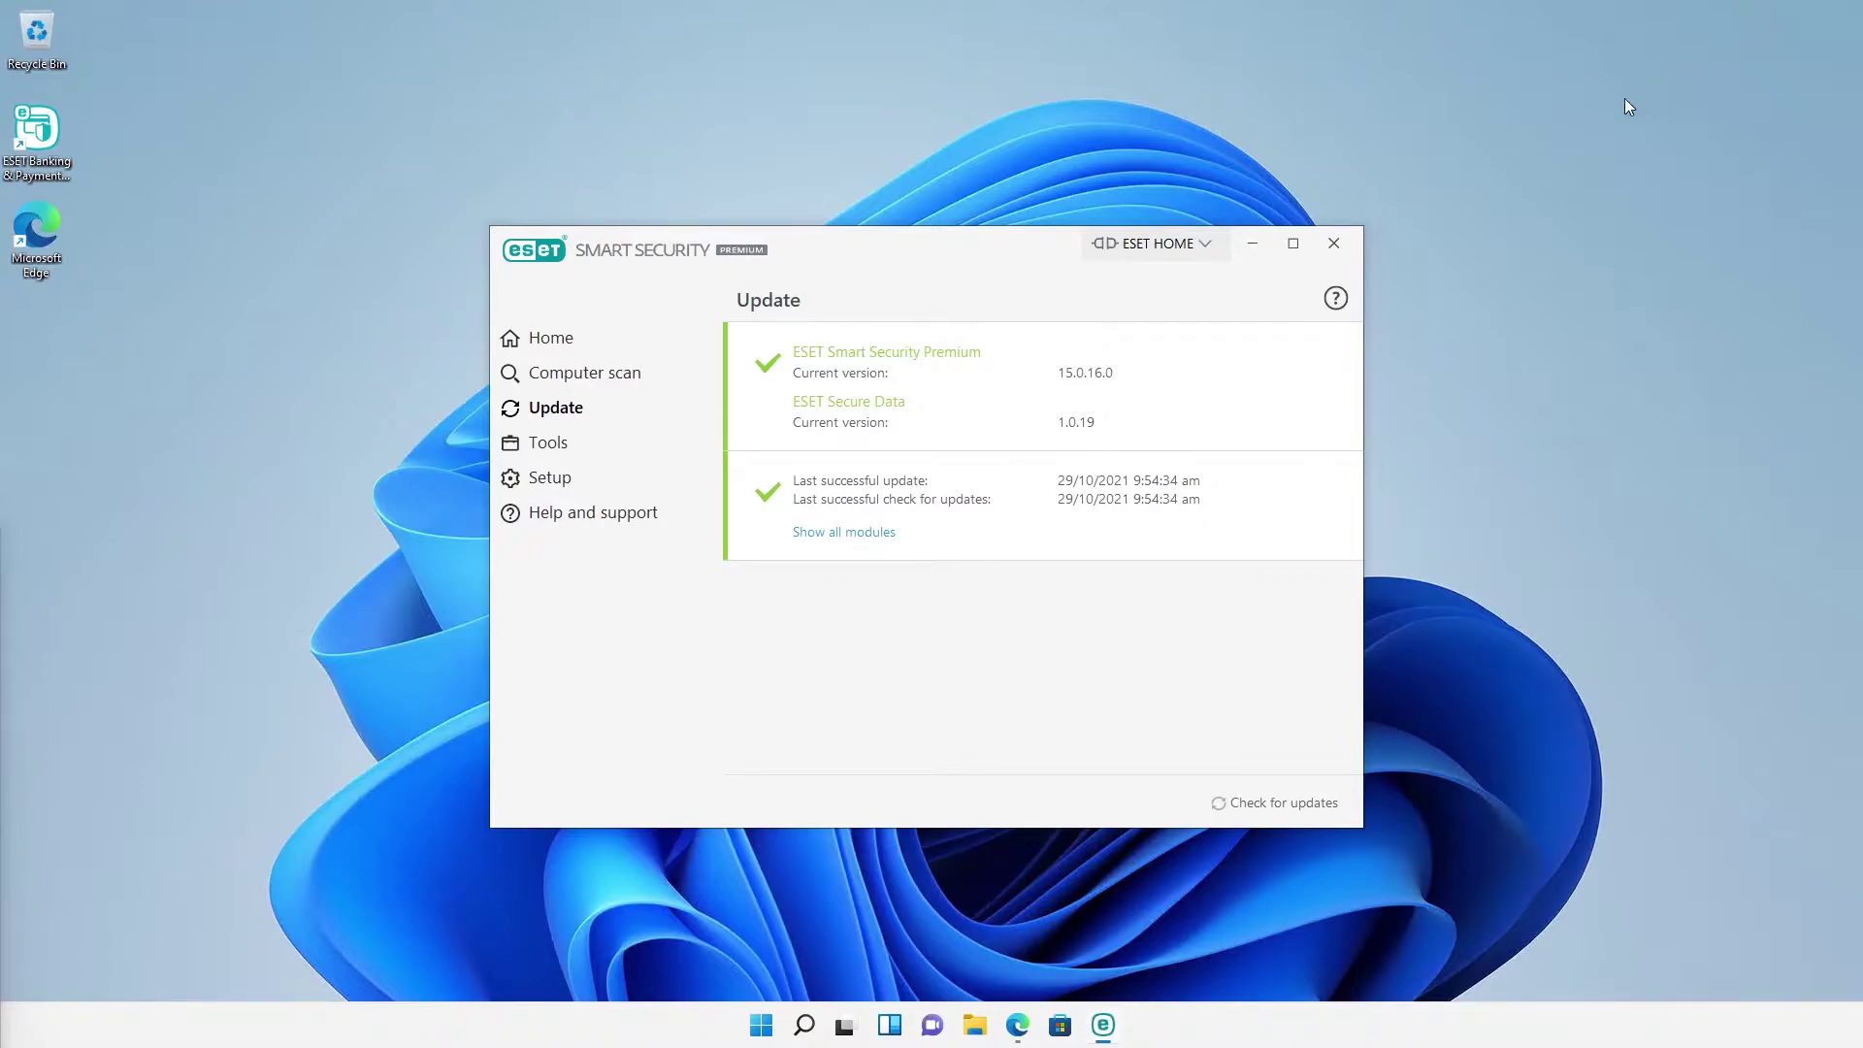
Step: Choose Connect to ESET HOME from the title-bar ESET HOME menu and pick QR code sign-in
left_click(1130, 247)
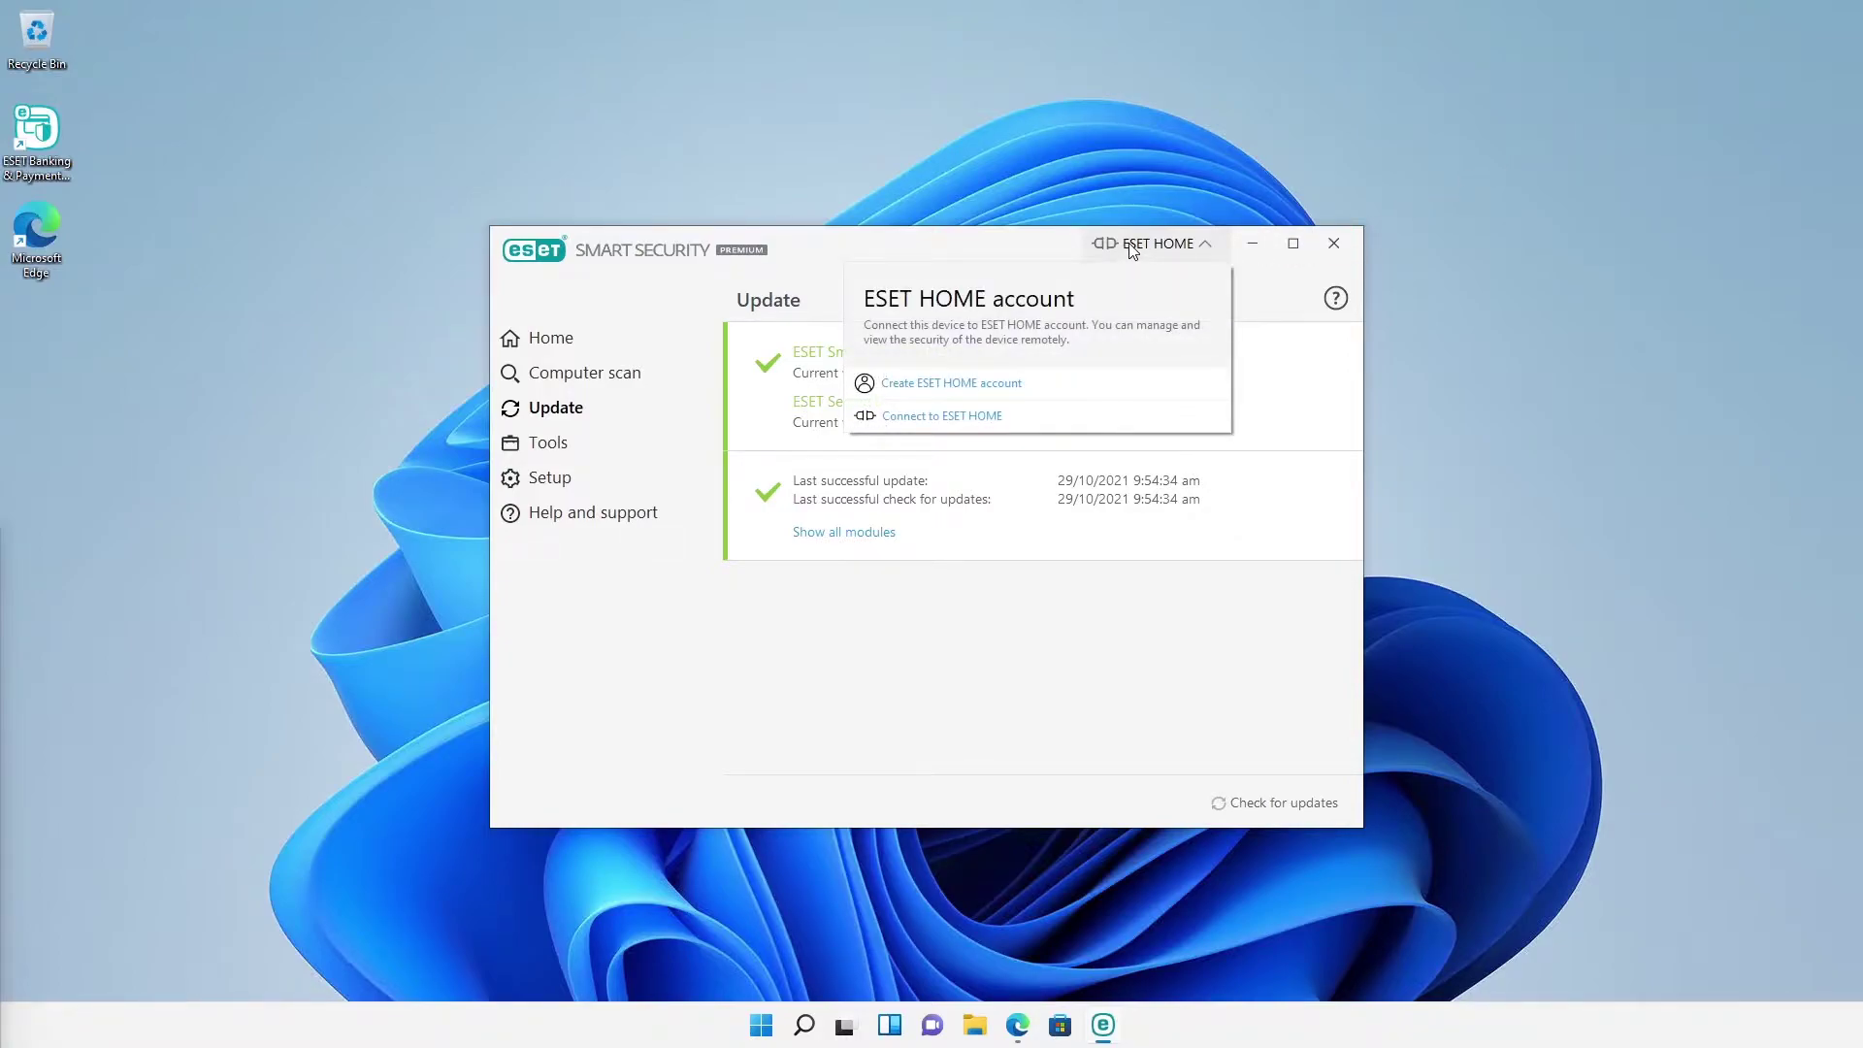
left_click(928, 419)
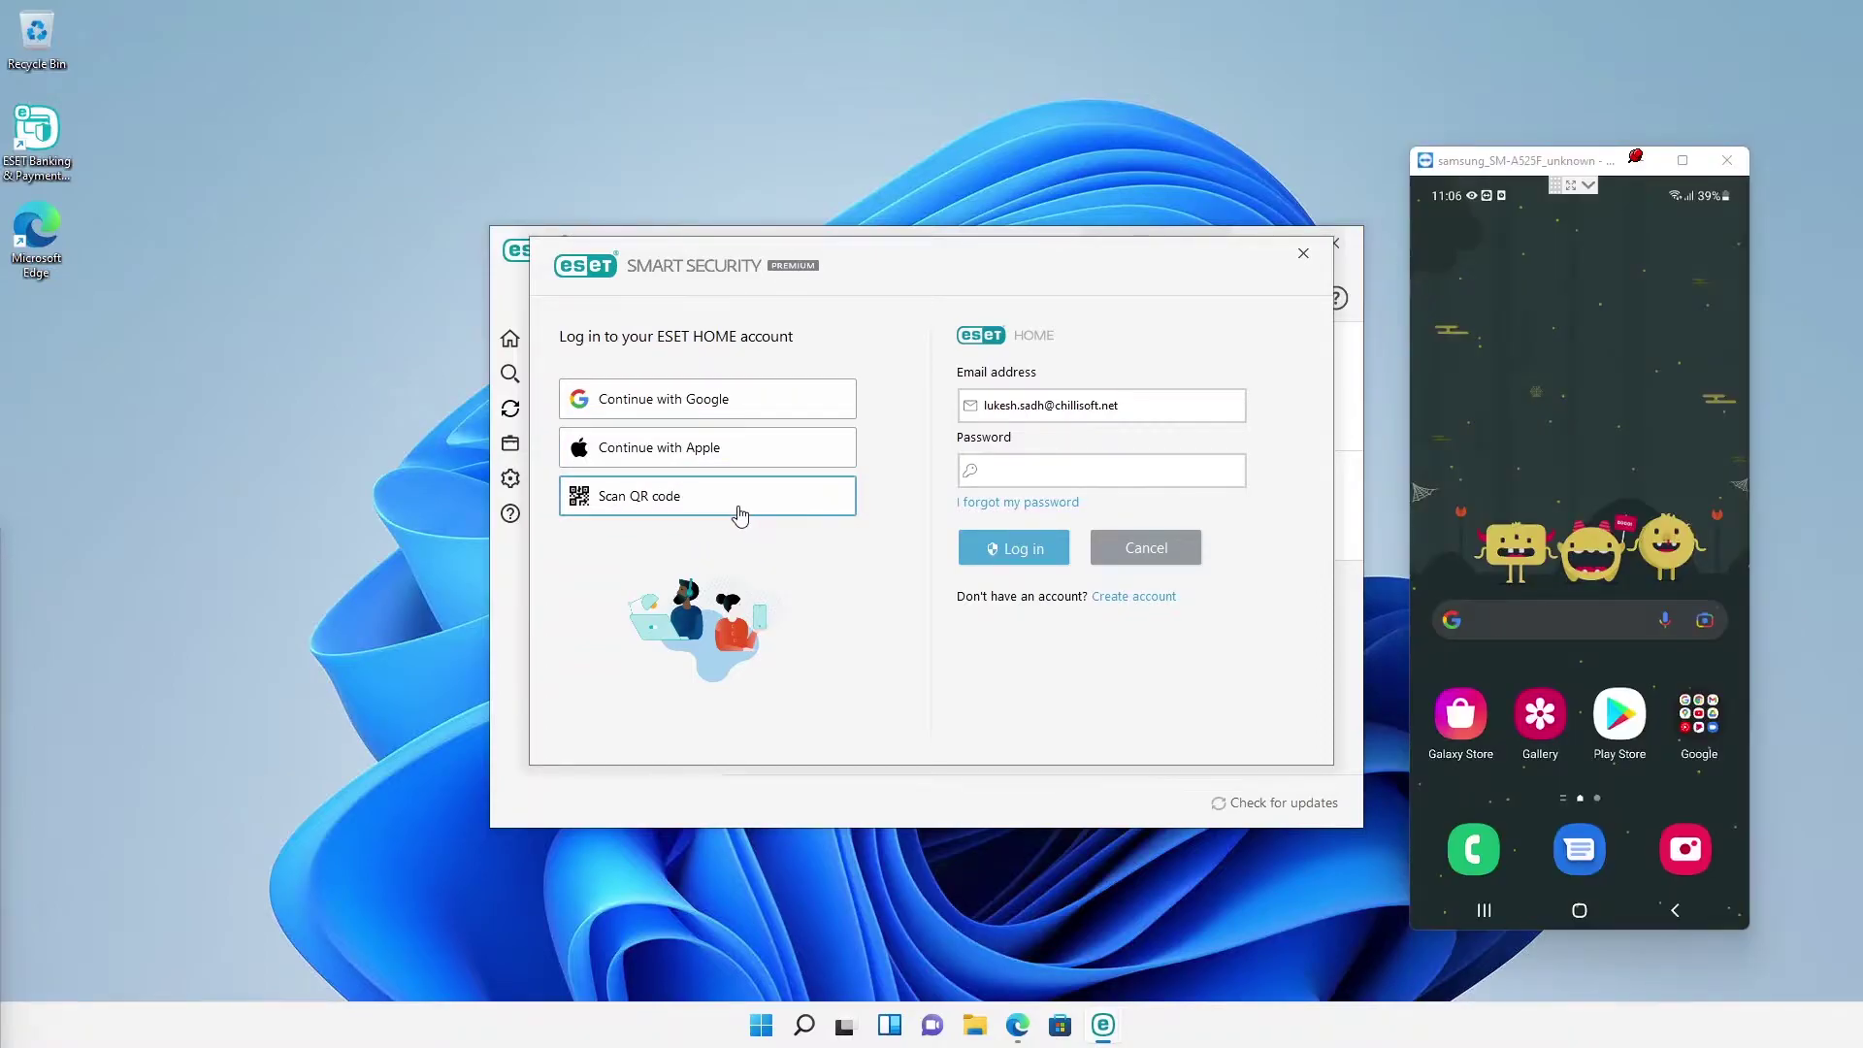
left_click(739, 516)
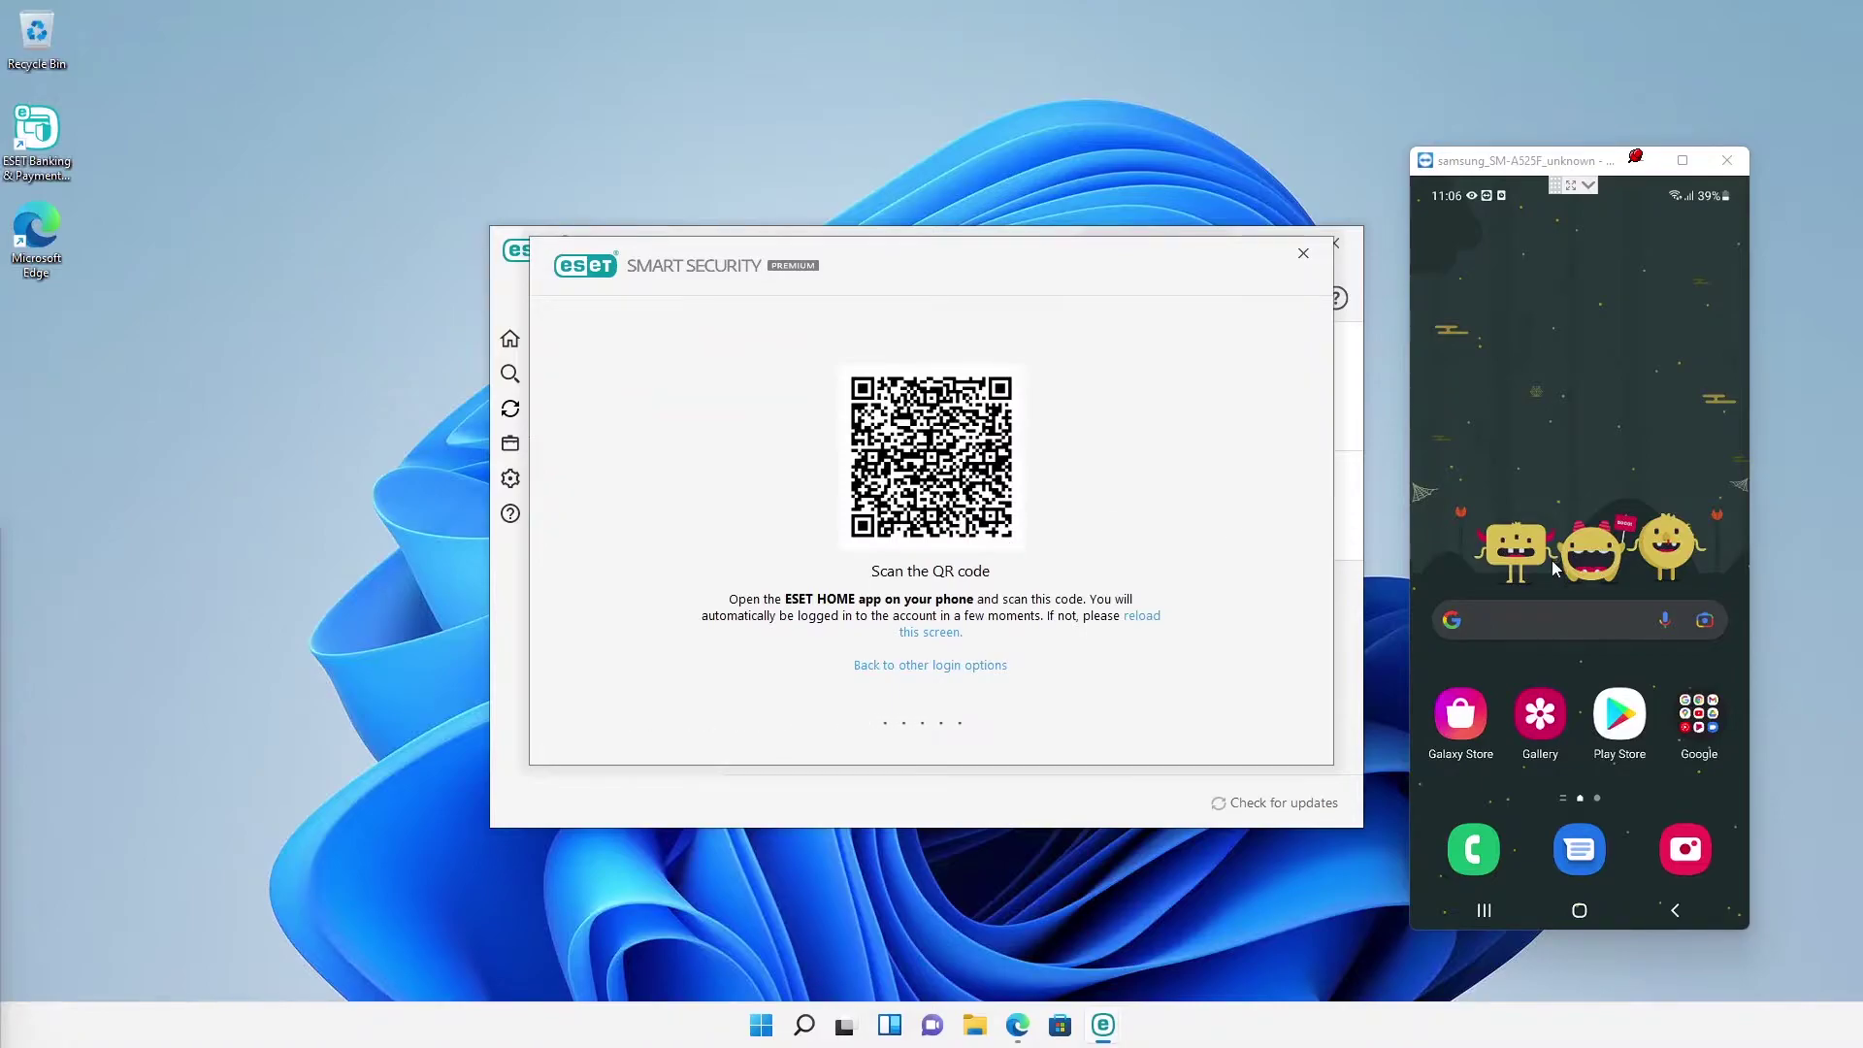
Step: On the phone, launch ESET HOME, scan the PC's QR code and confirm connecting DemoMachine
left_click_drag(1551, 557, 1553, 366)
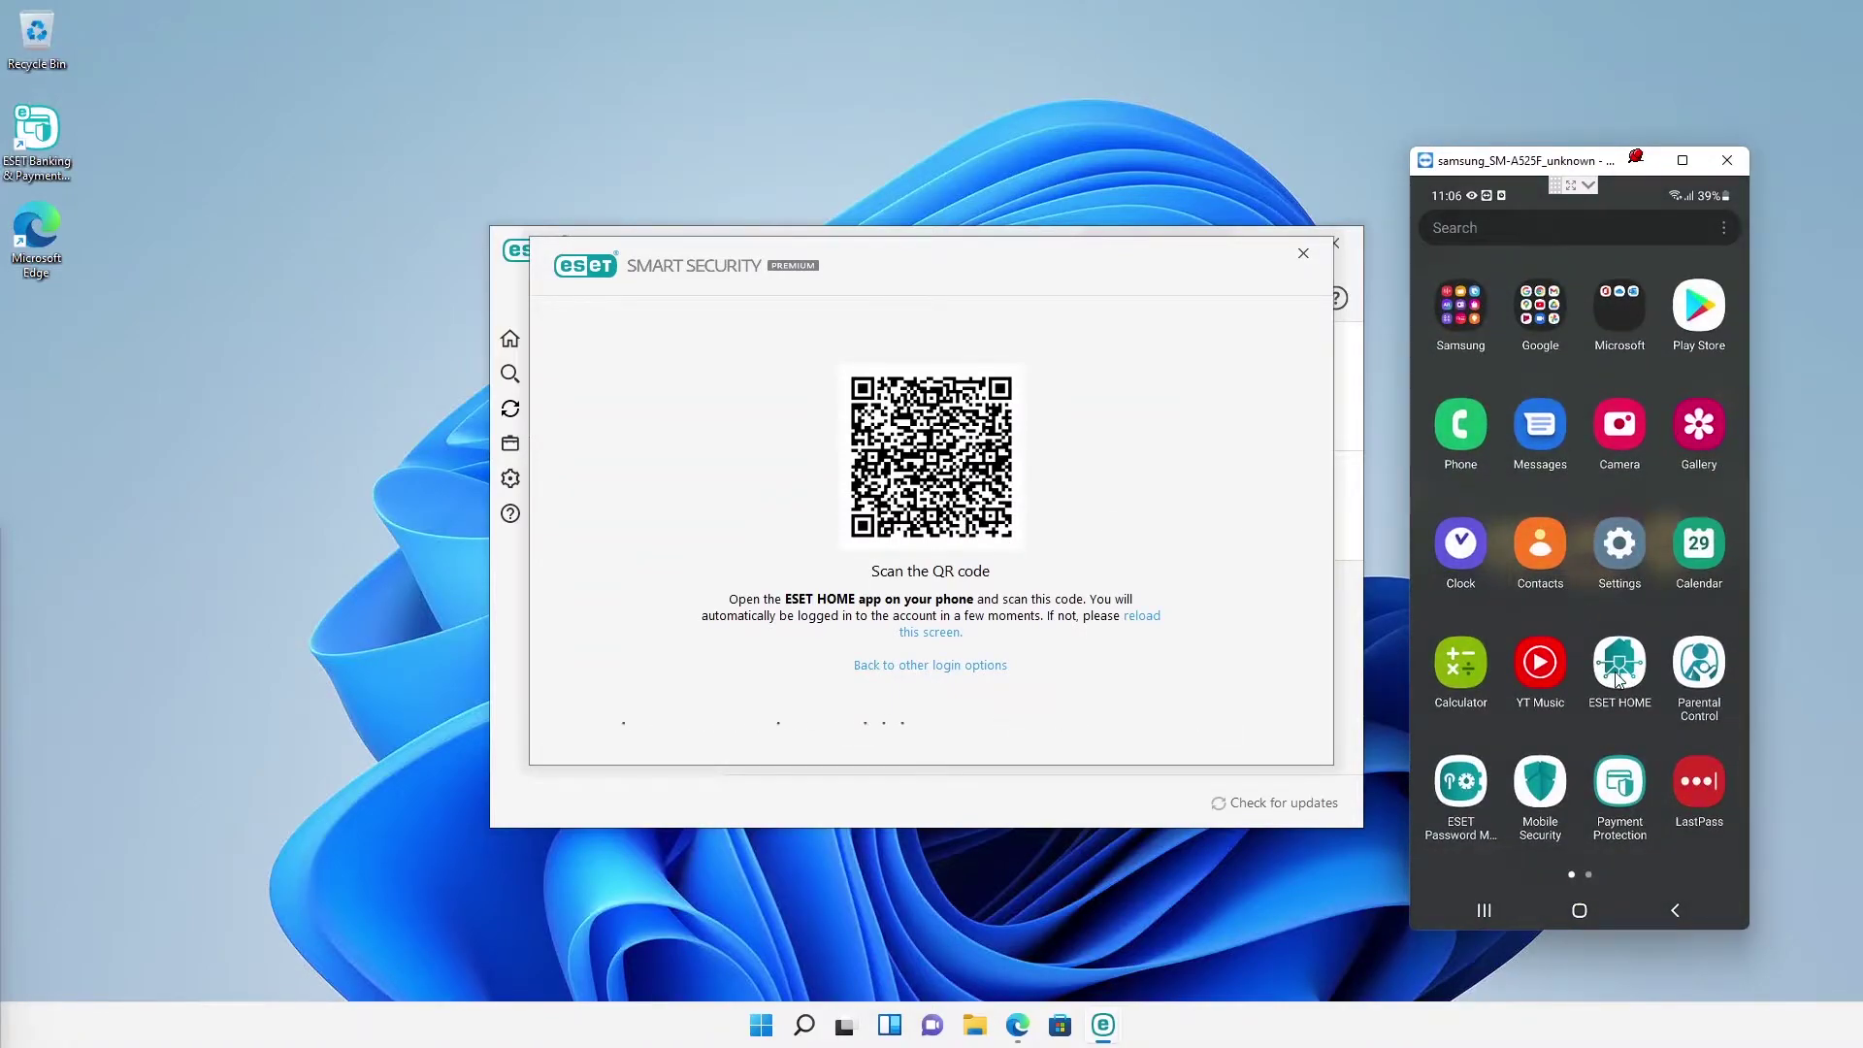
left_click(1615, 676)
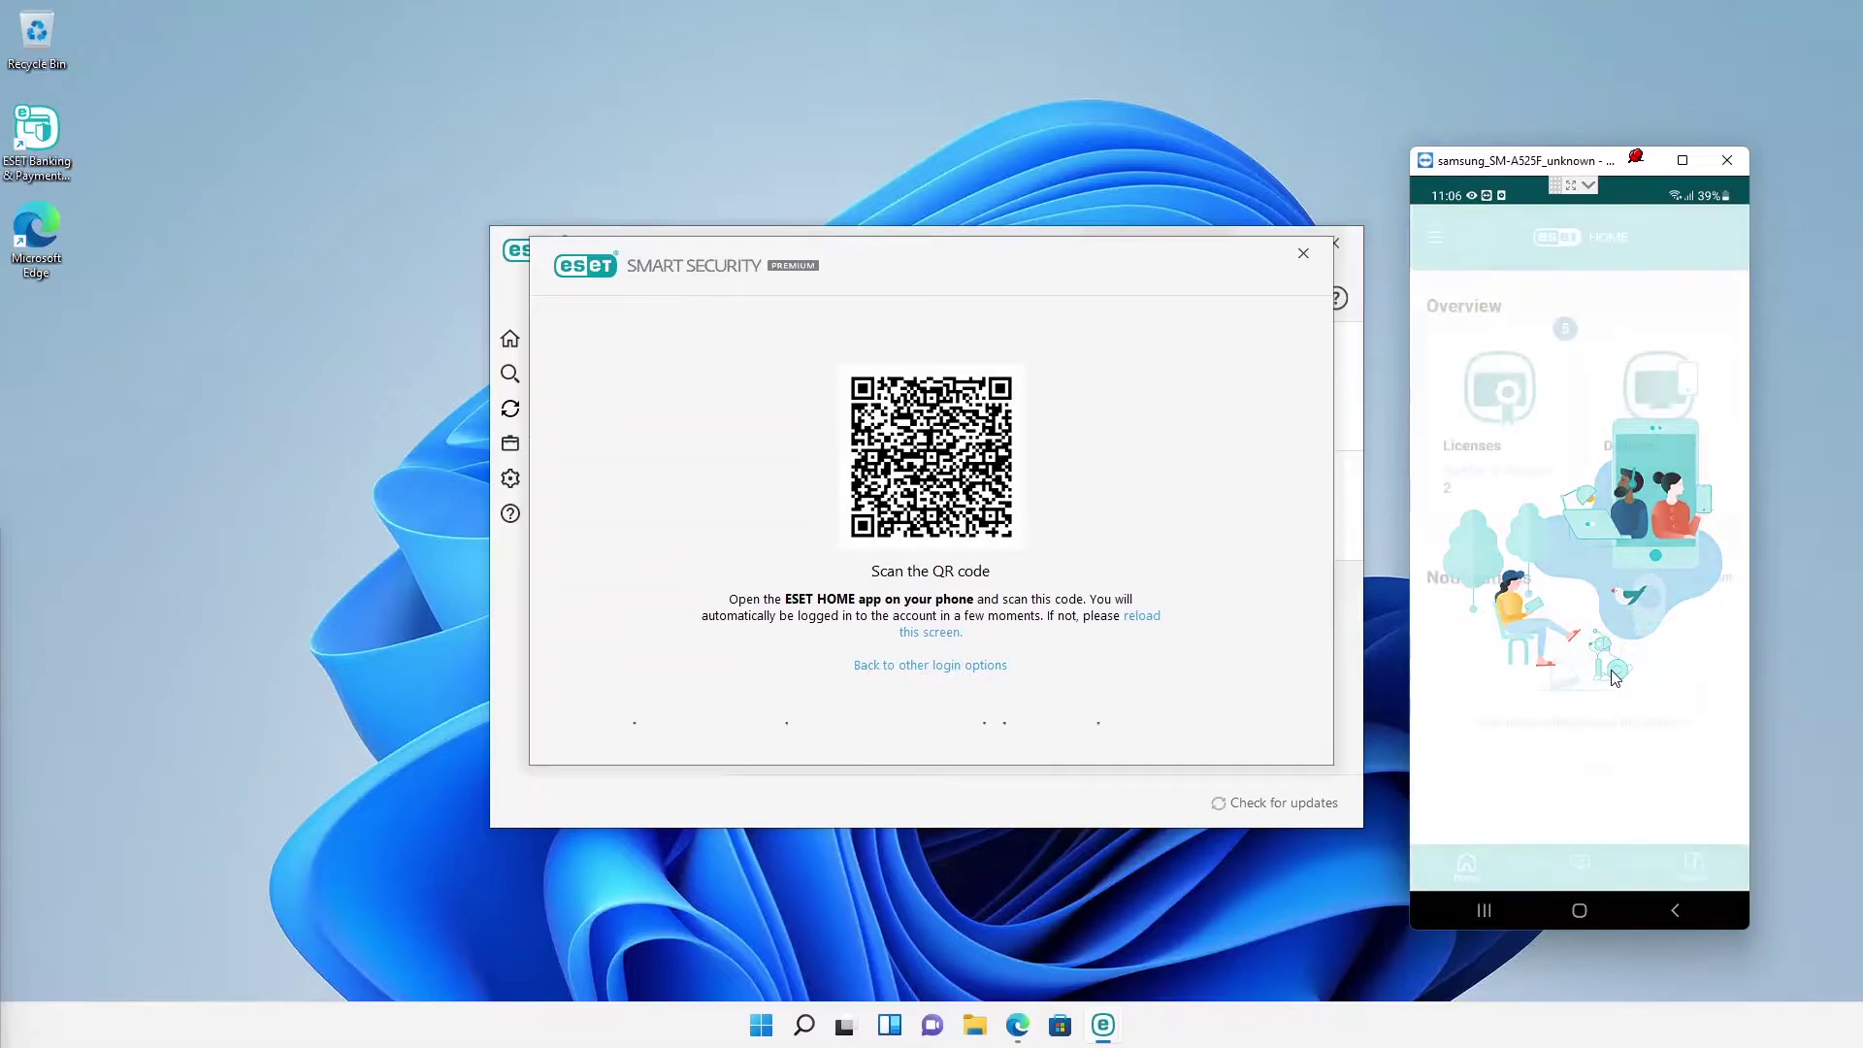
left_click(1433, 241)
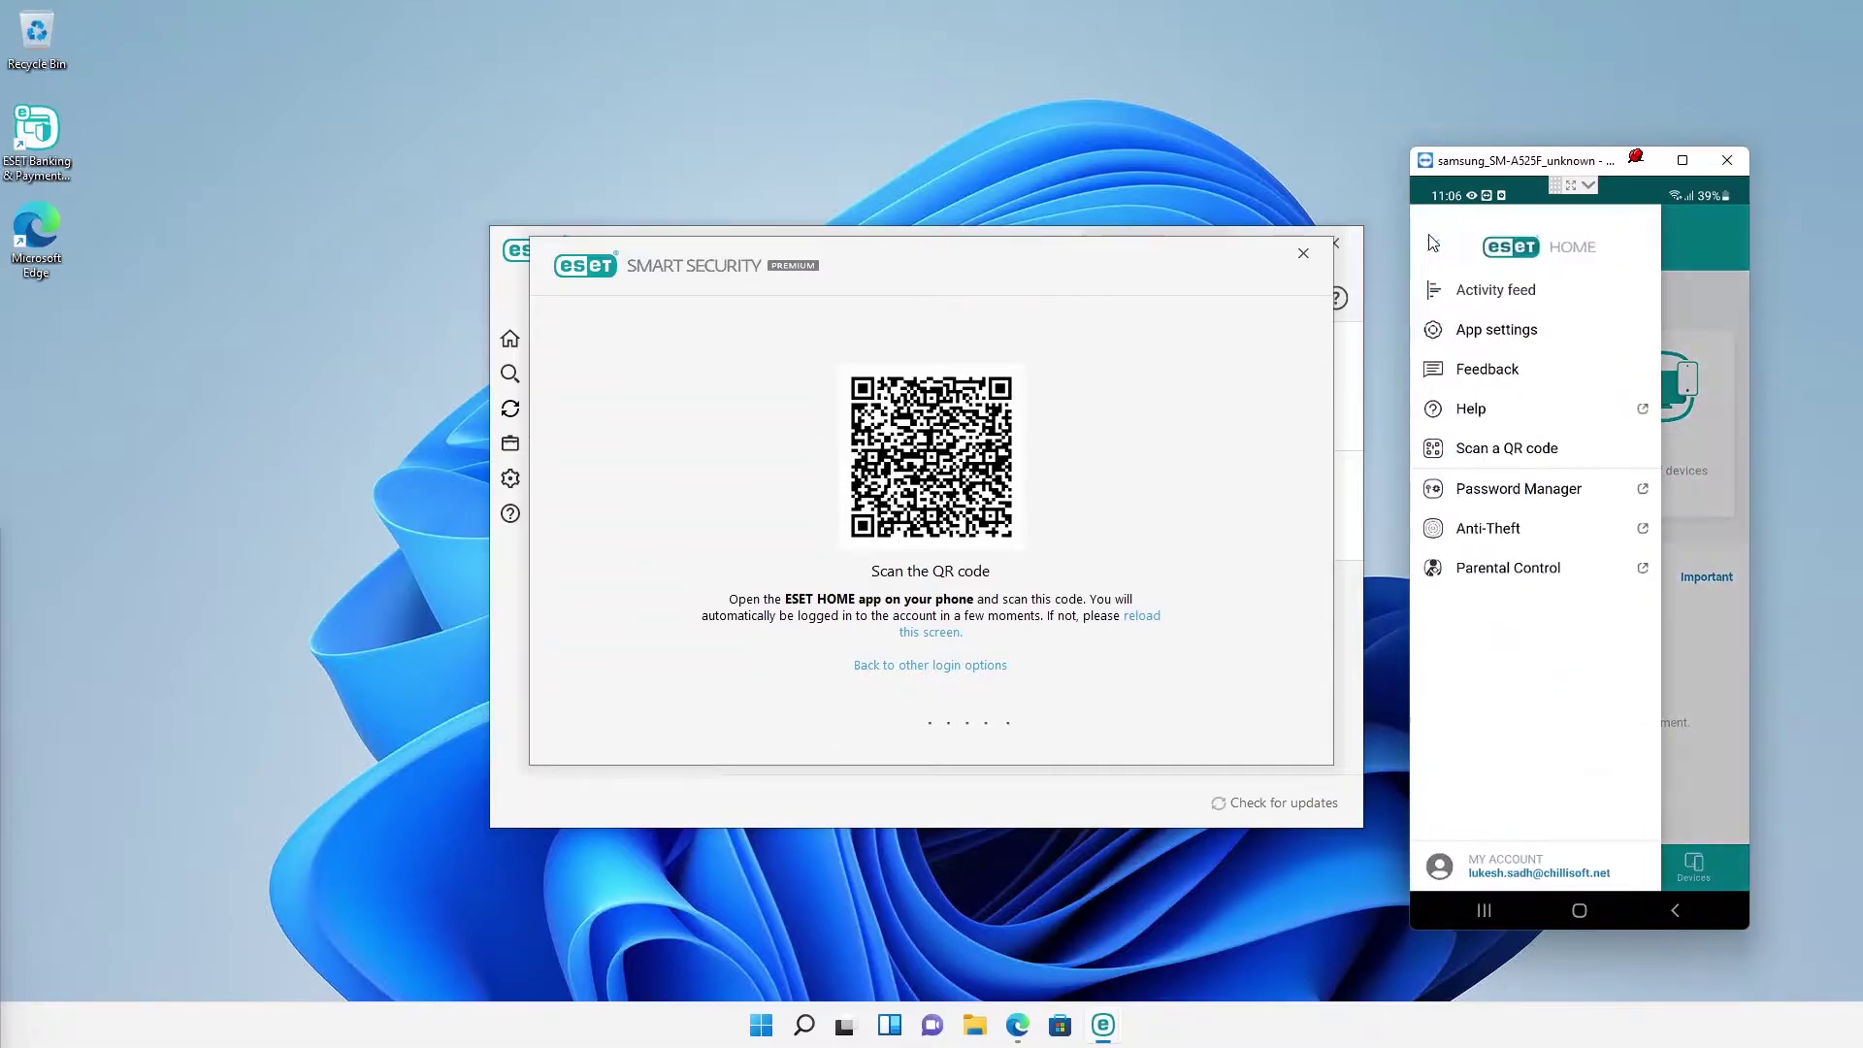
left_click(1462, 454)
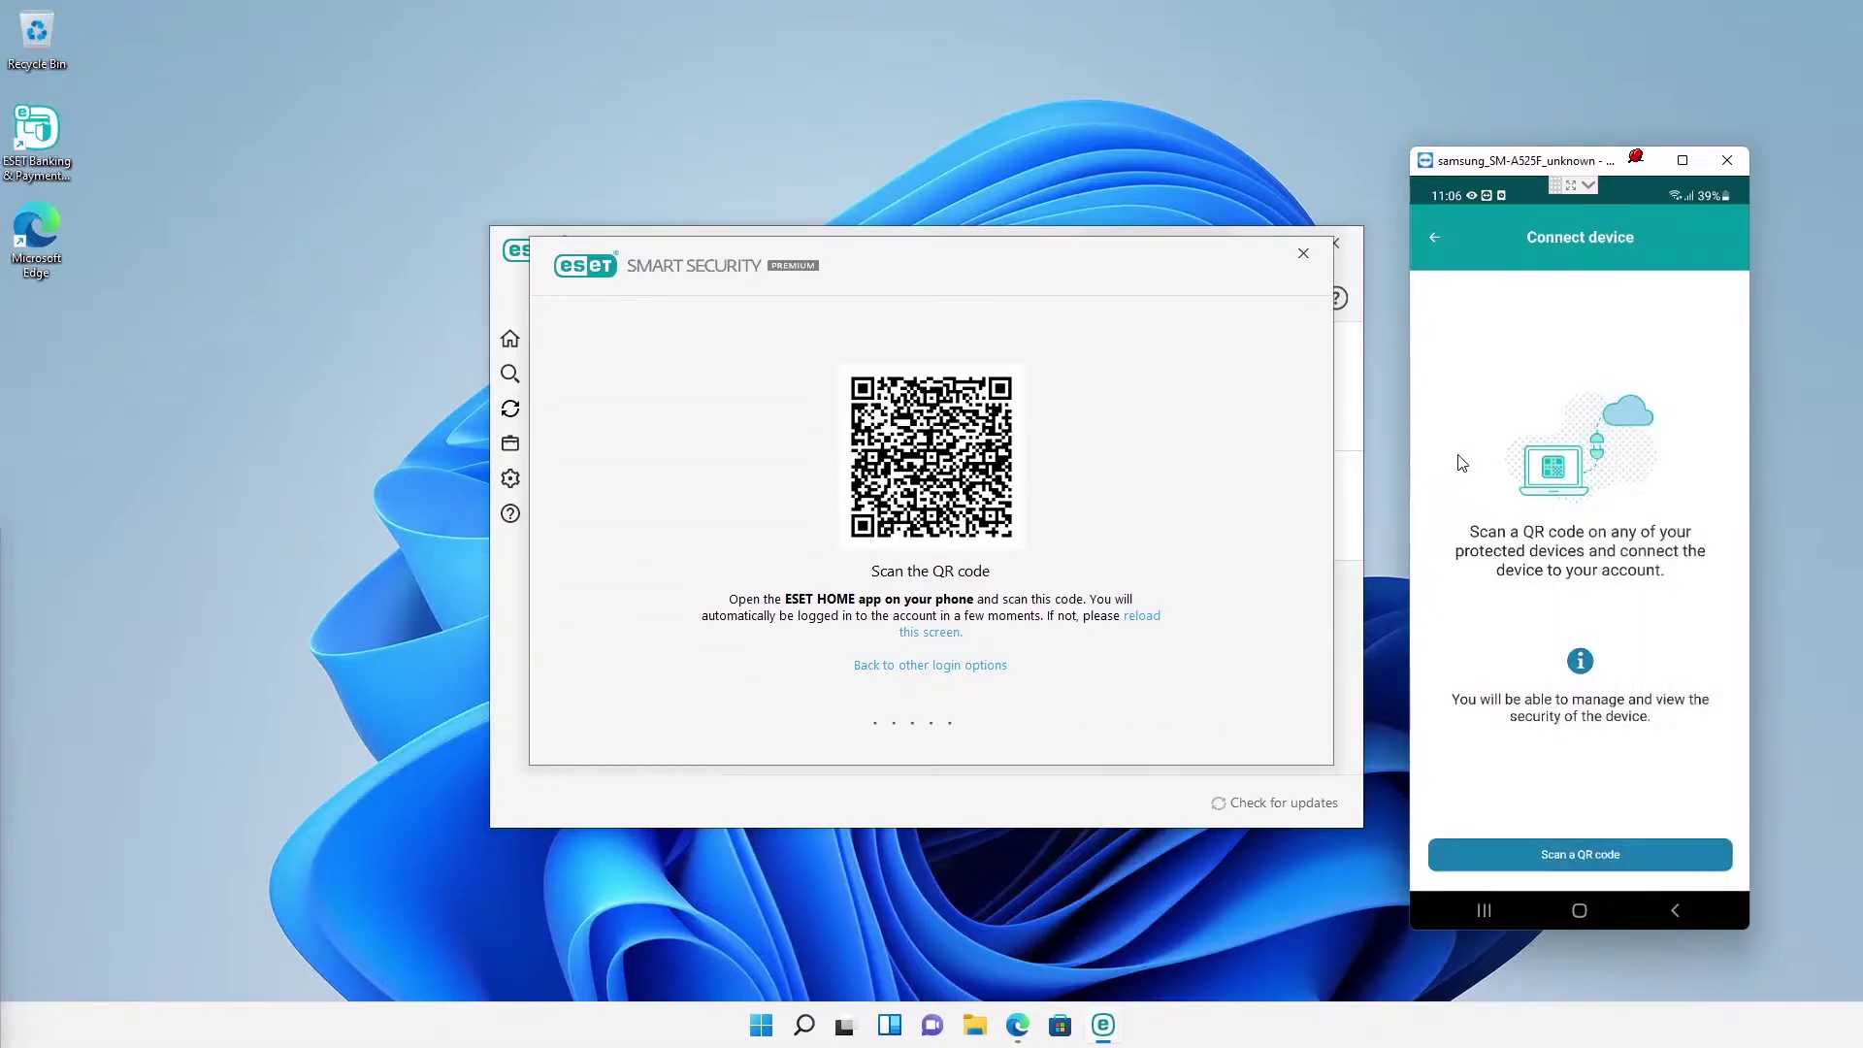
left_click(1536, 867)
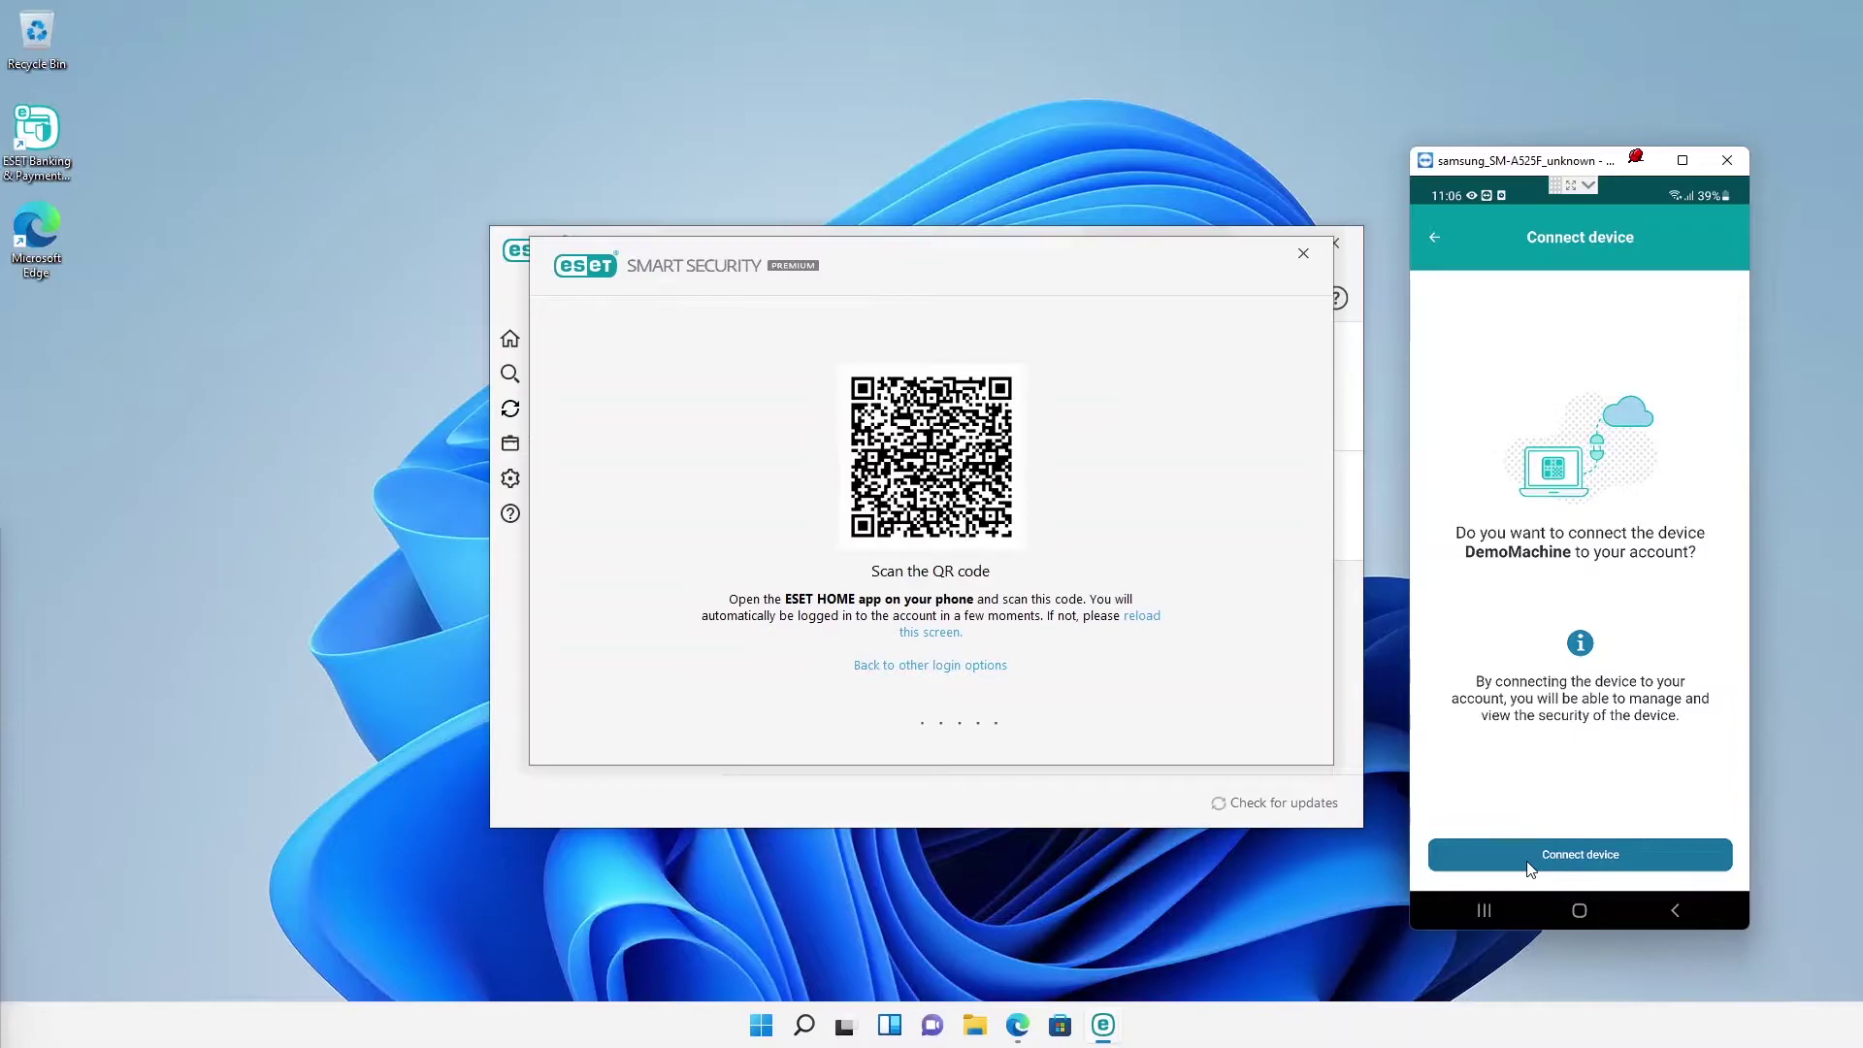
left_click(1529, 859)
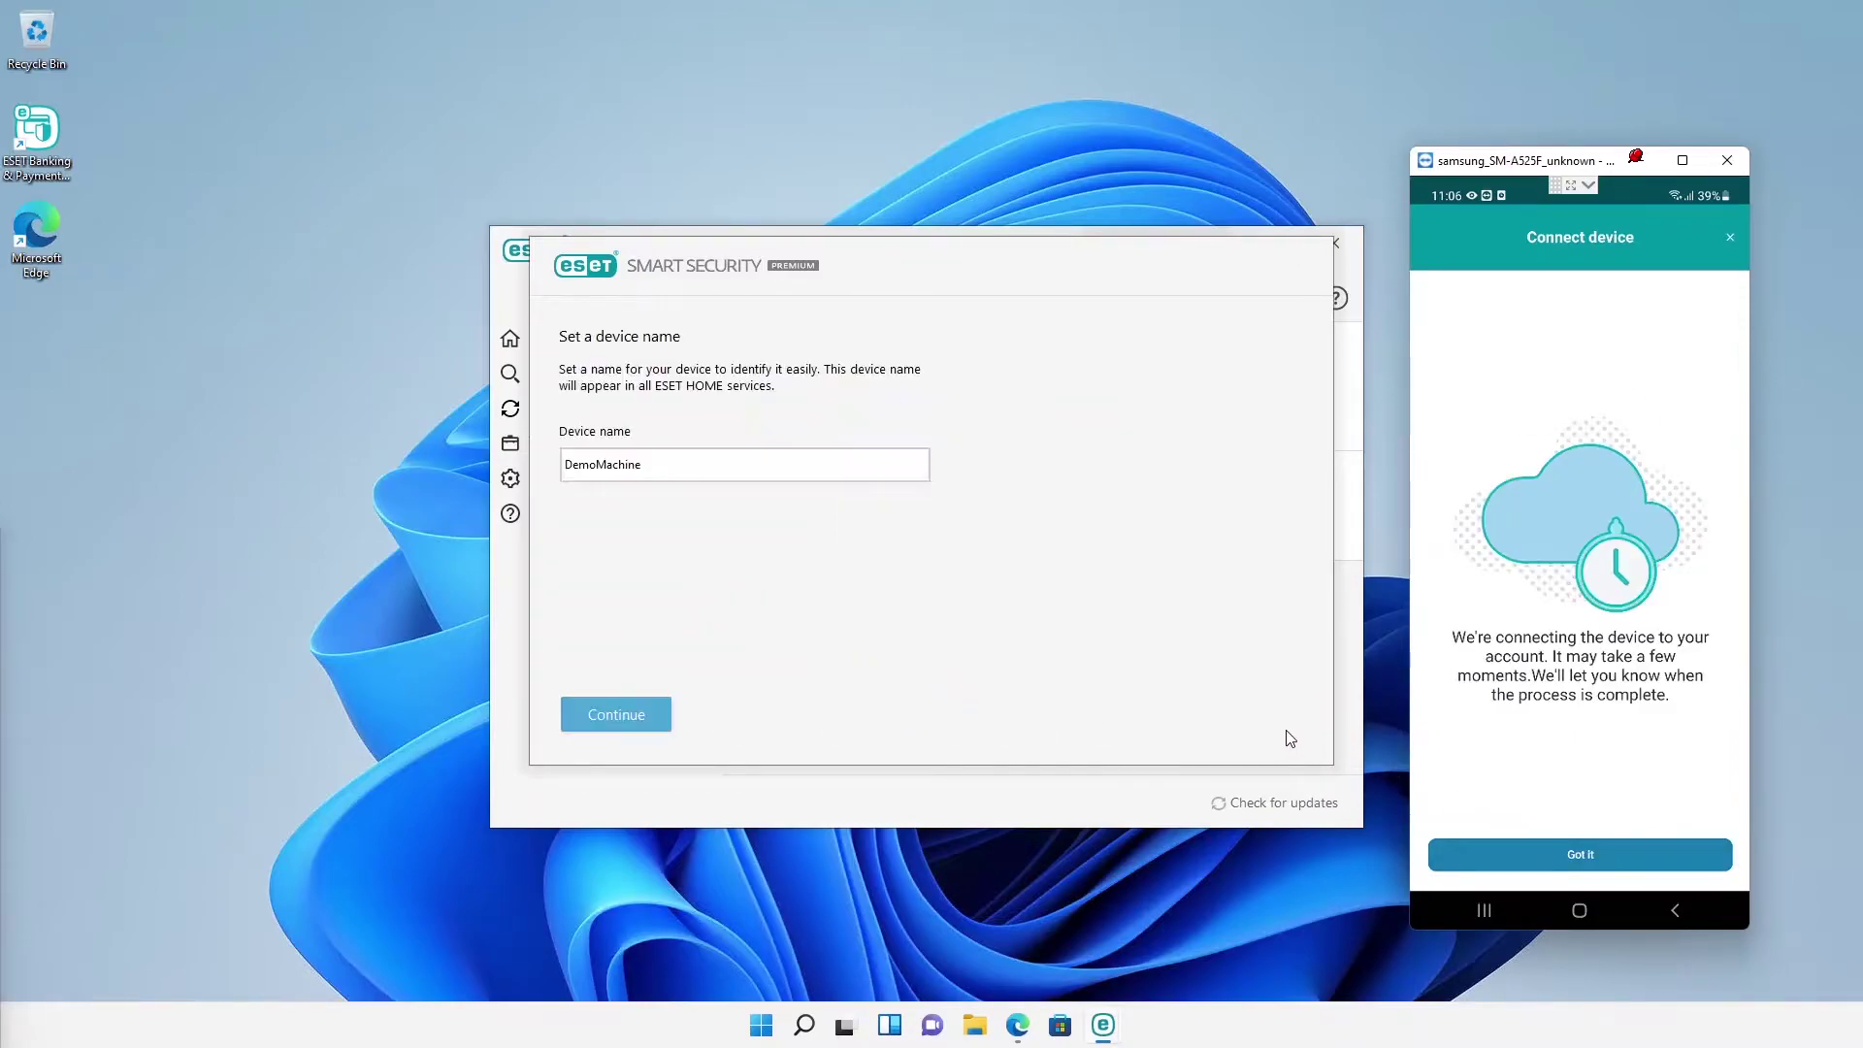
Step: Keep the DemoMachine name, finish the connection, check its details on the phone, and close the mirror
left_click(638, 720)
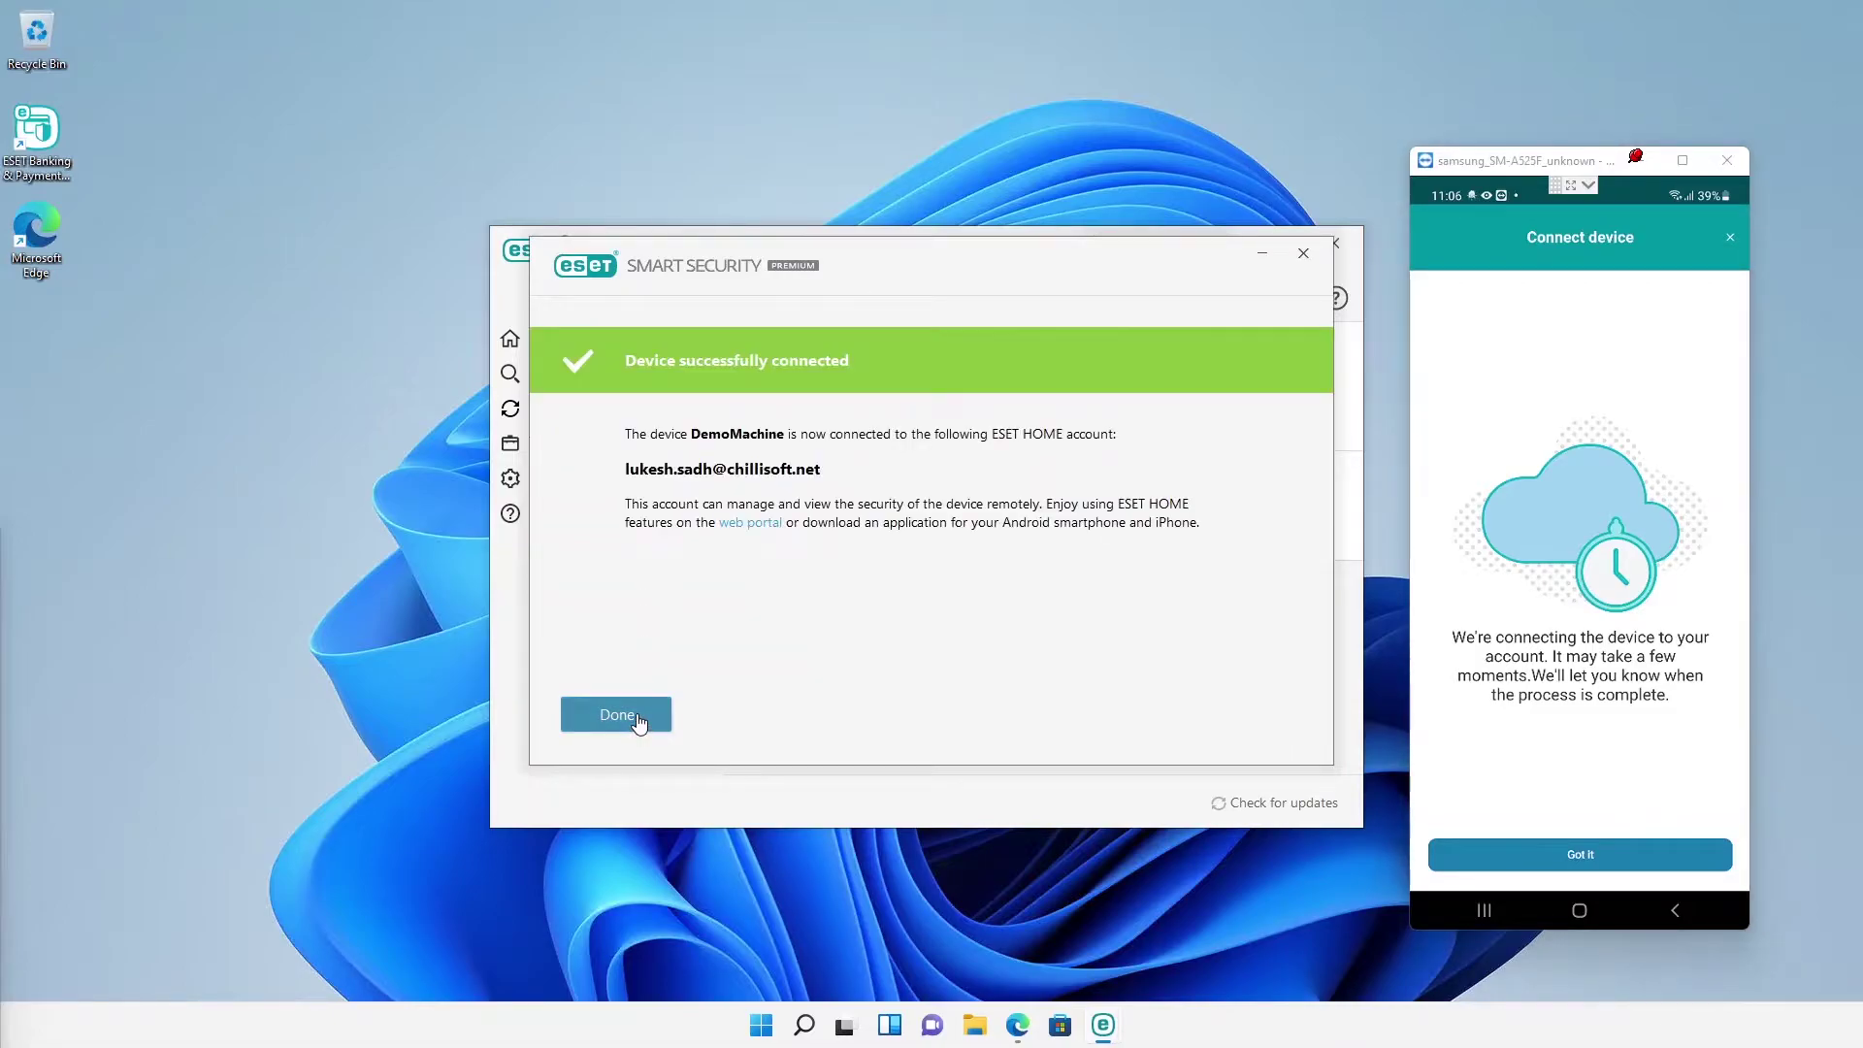
left_click(640, 720)
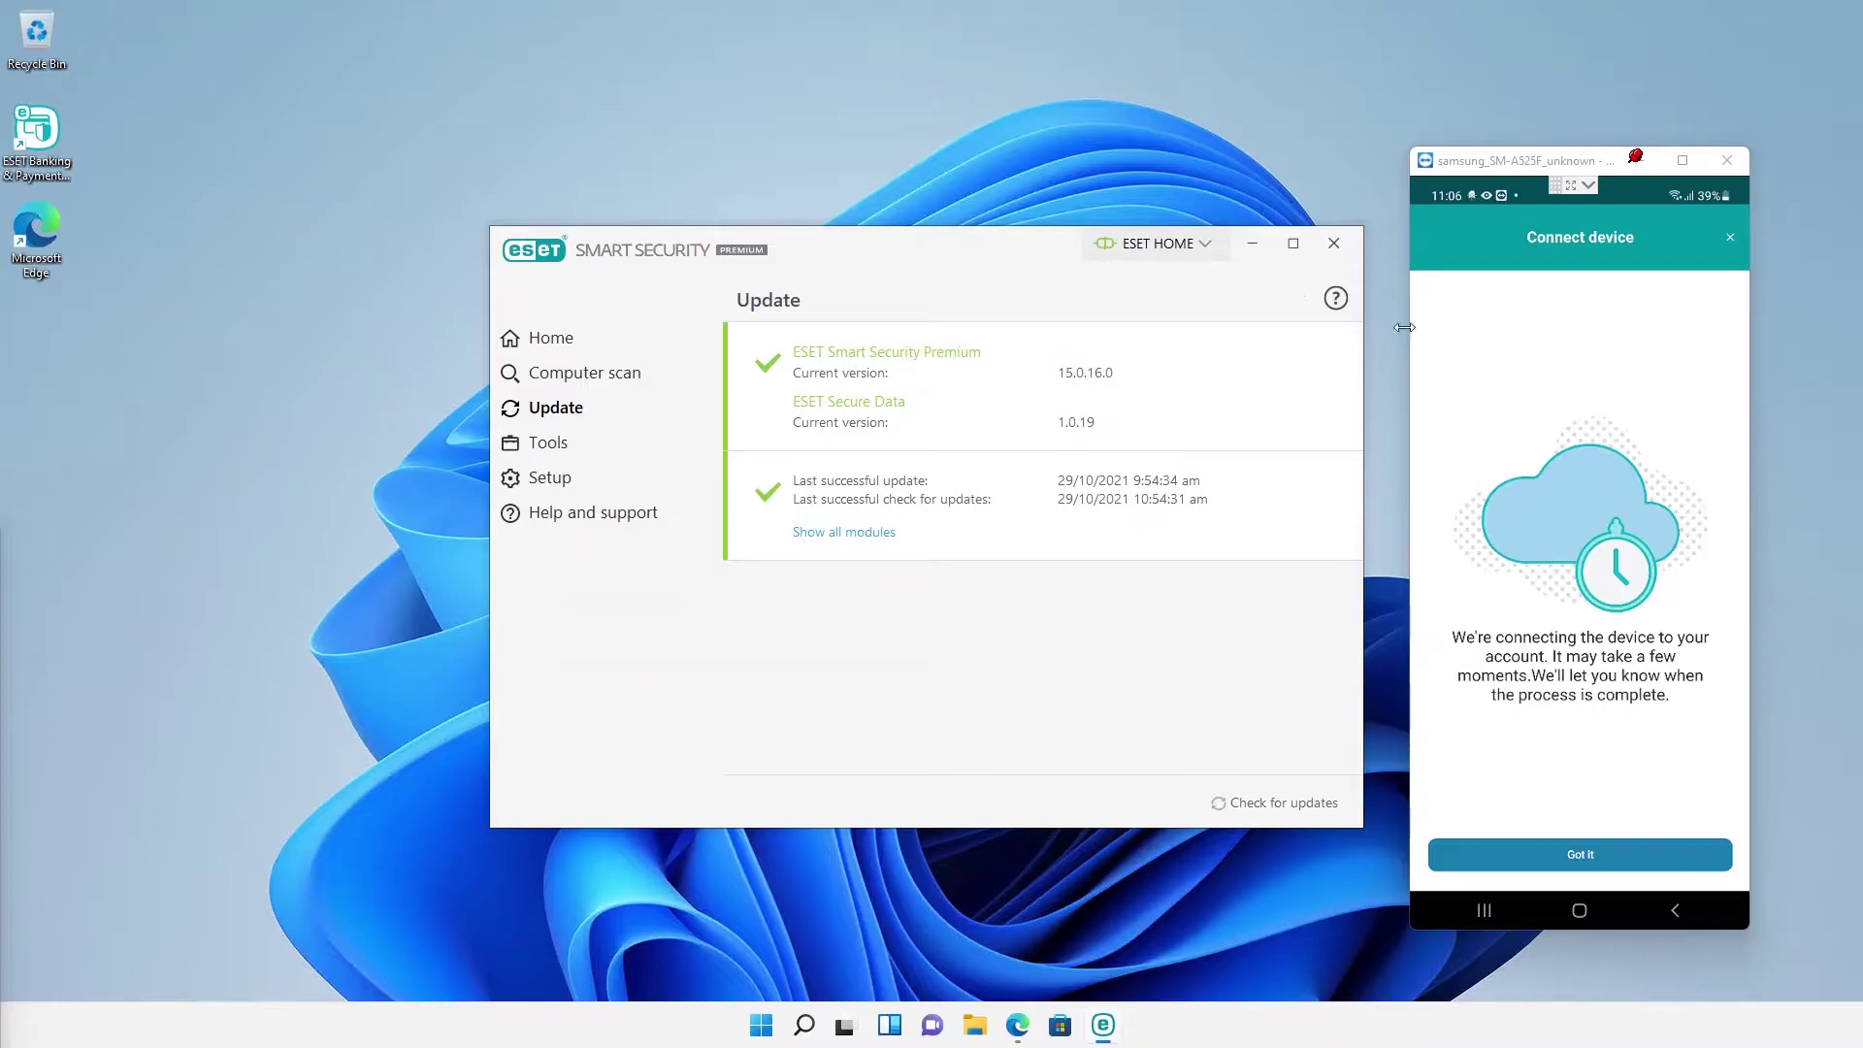
left_click(1578, 854)
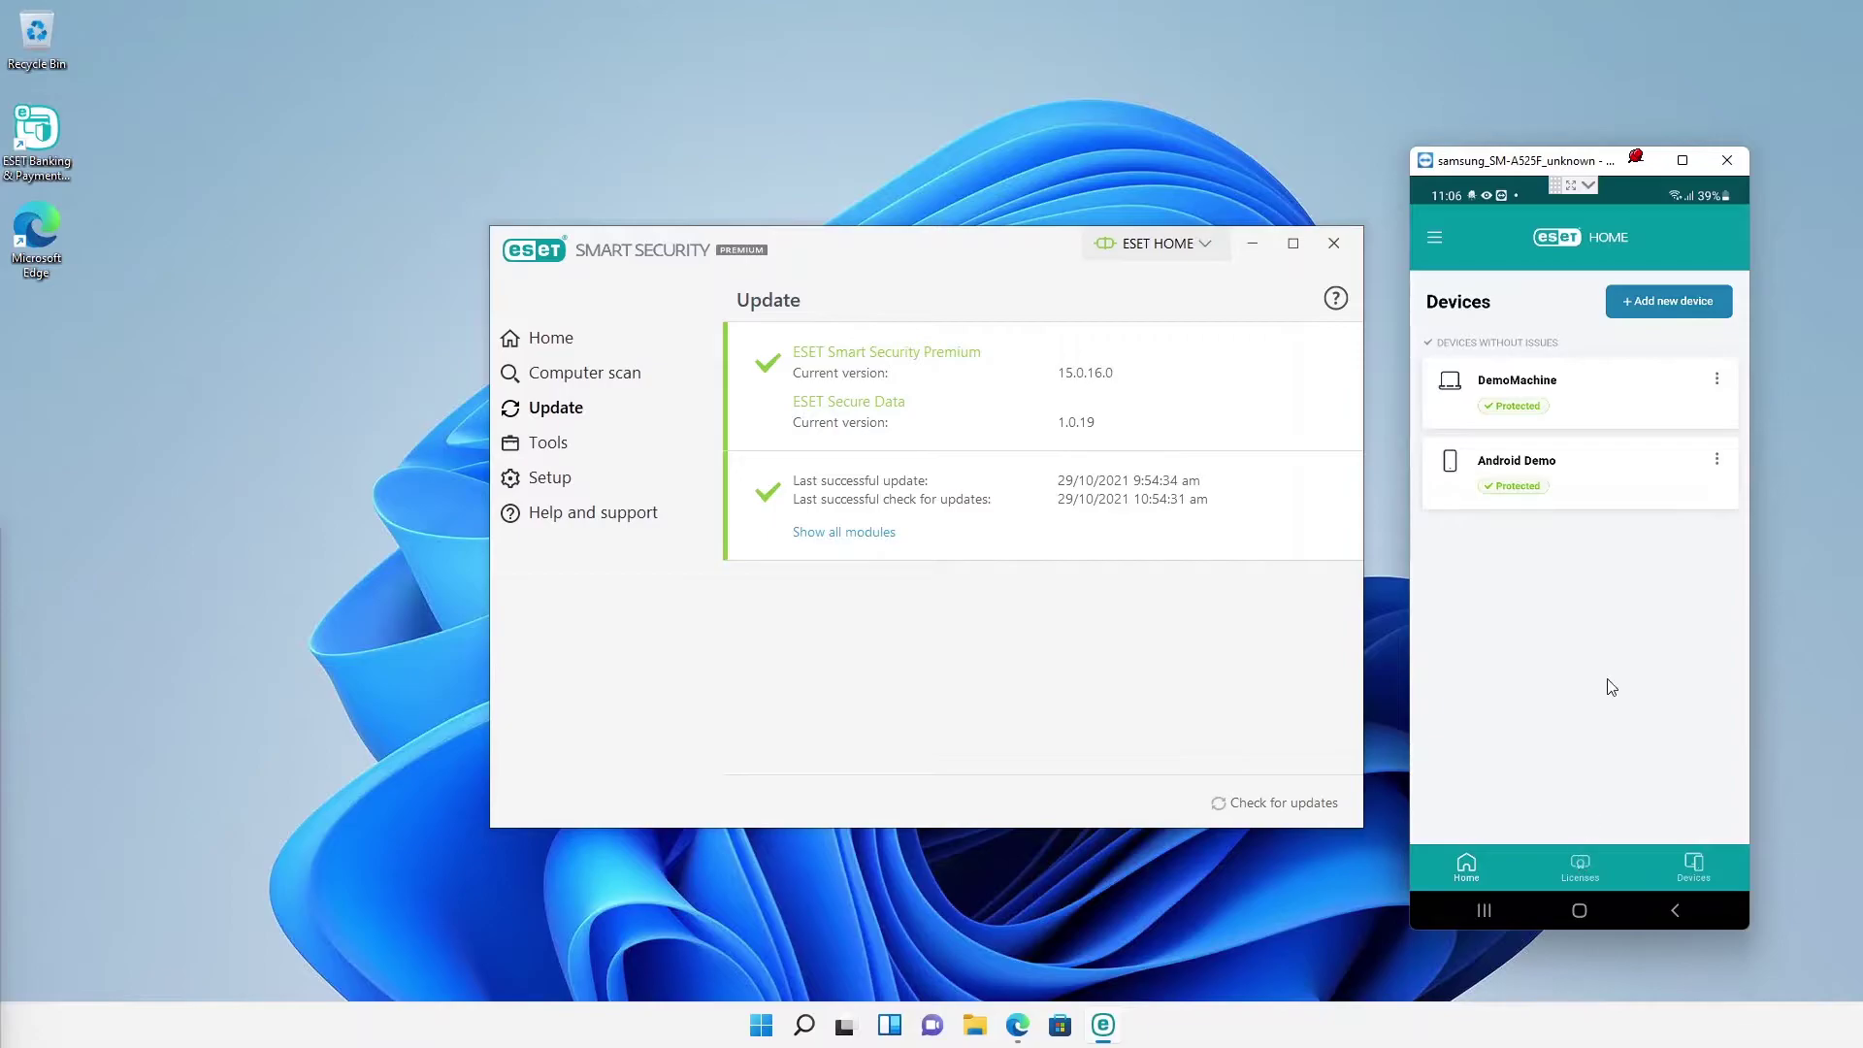
left_click(1677, 397)
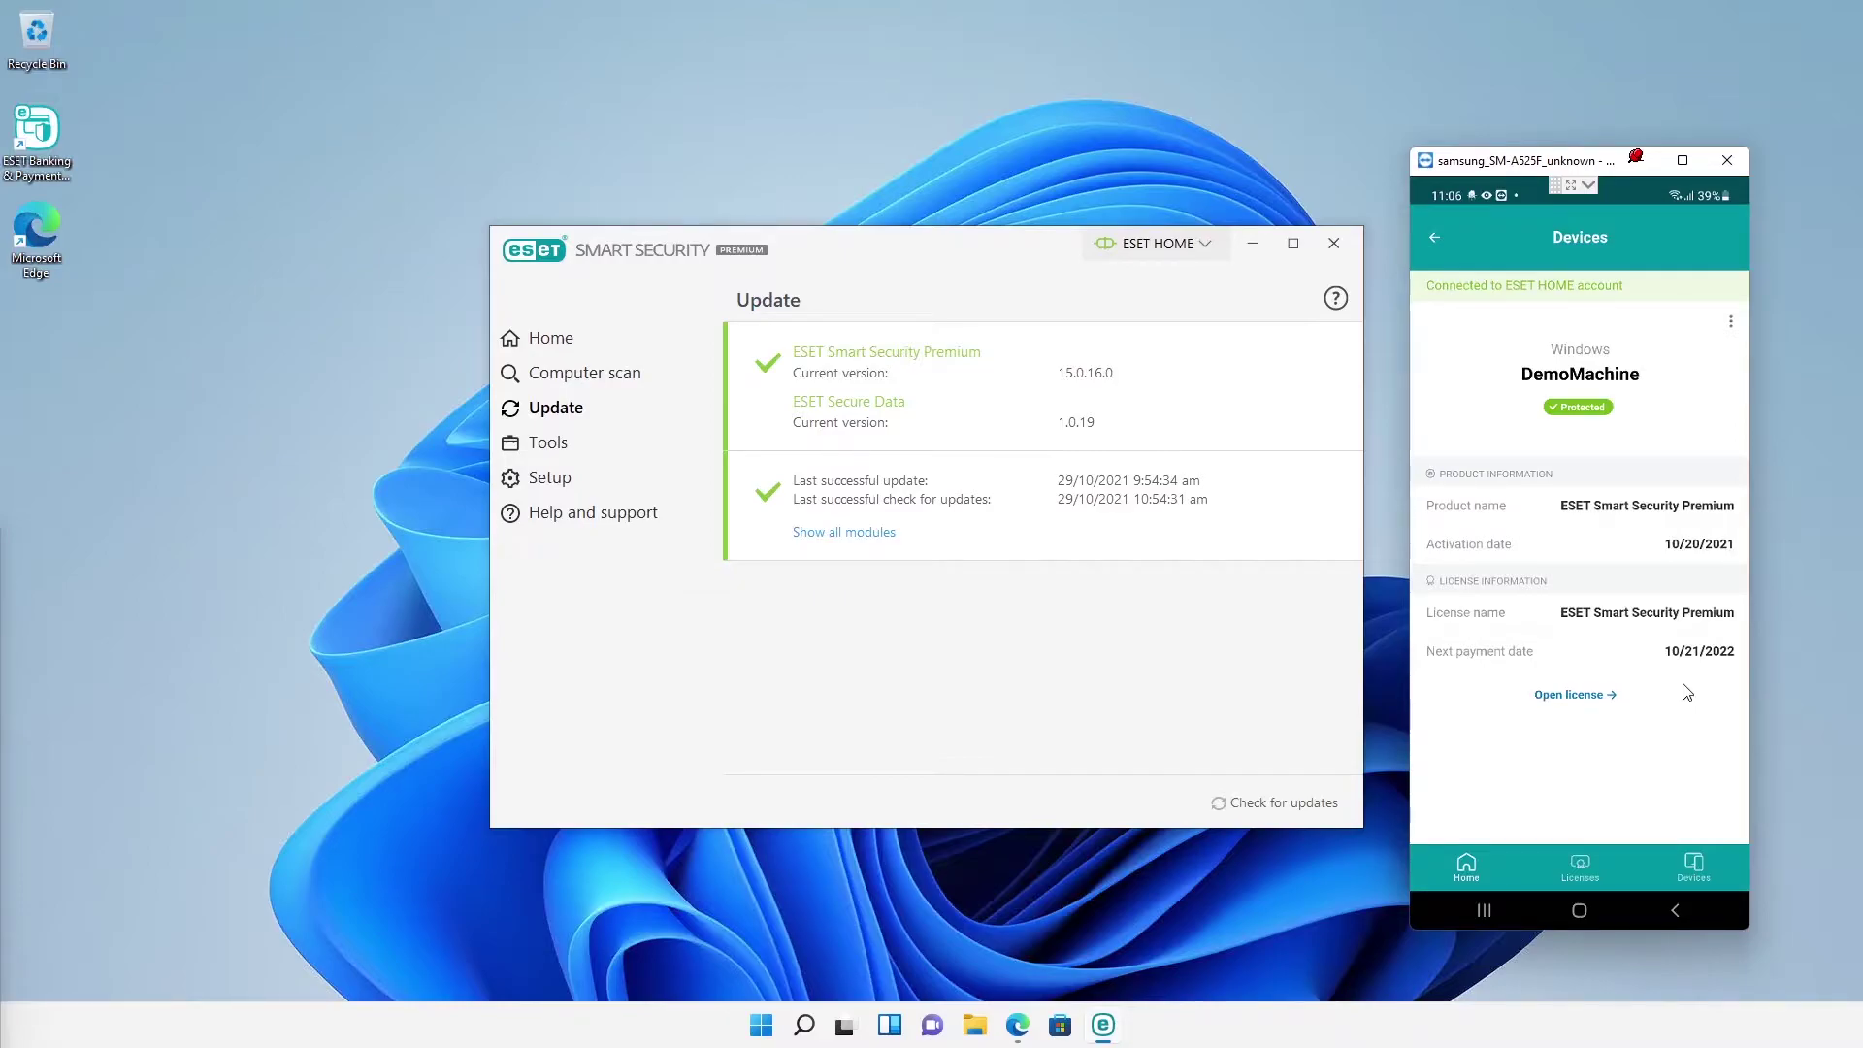
key("alt+F4")
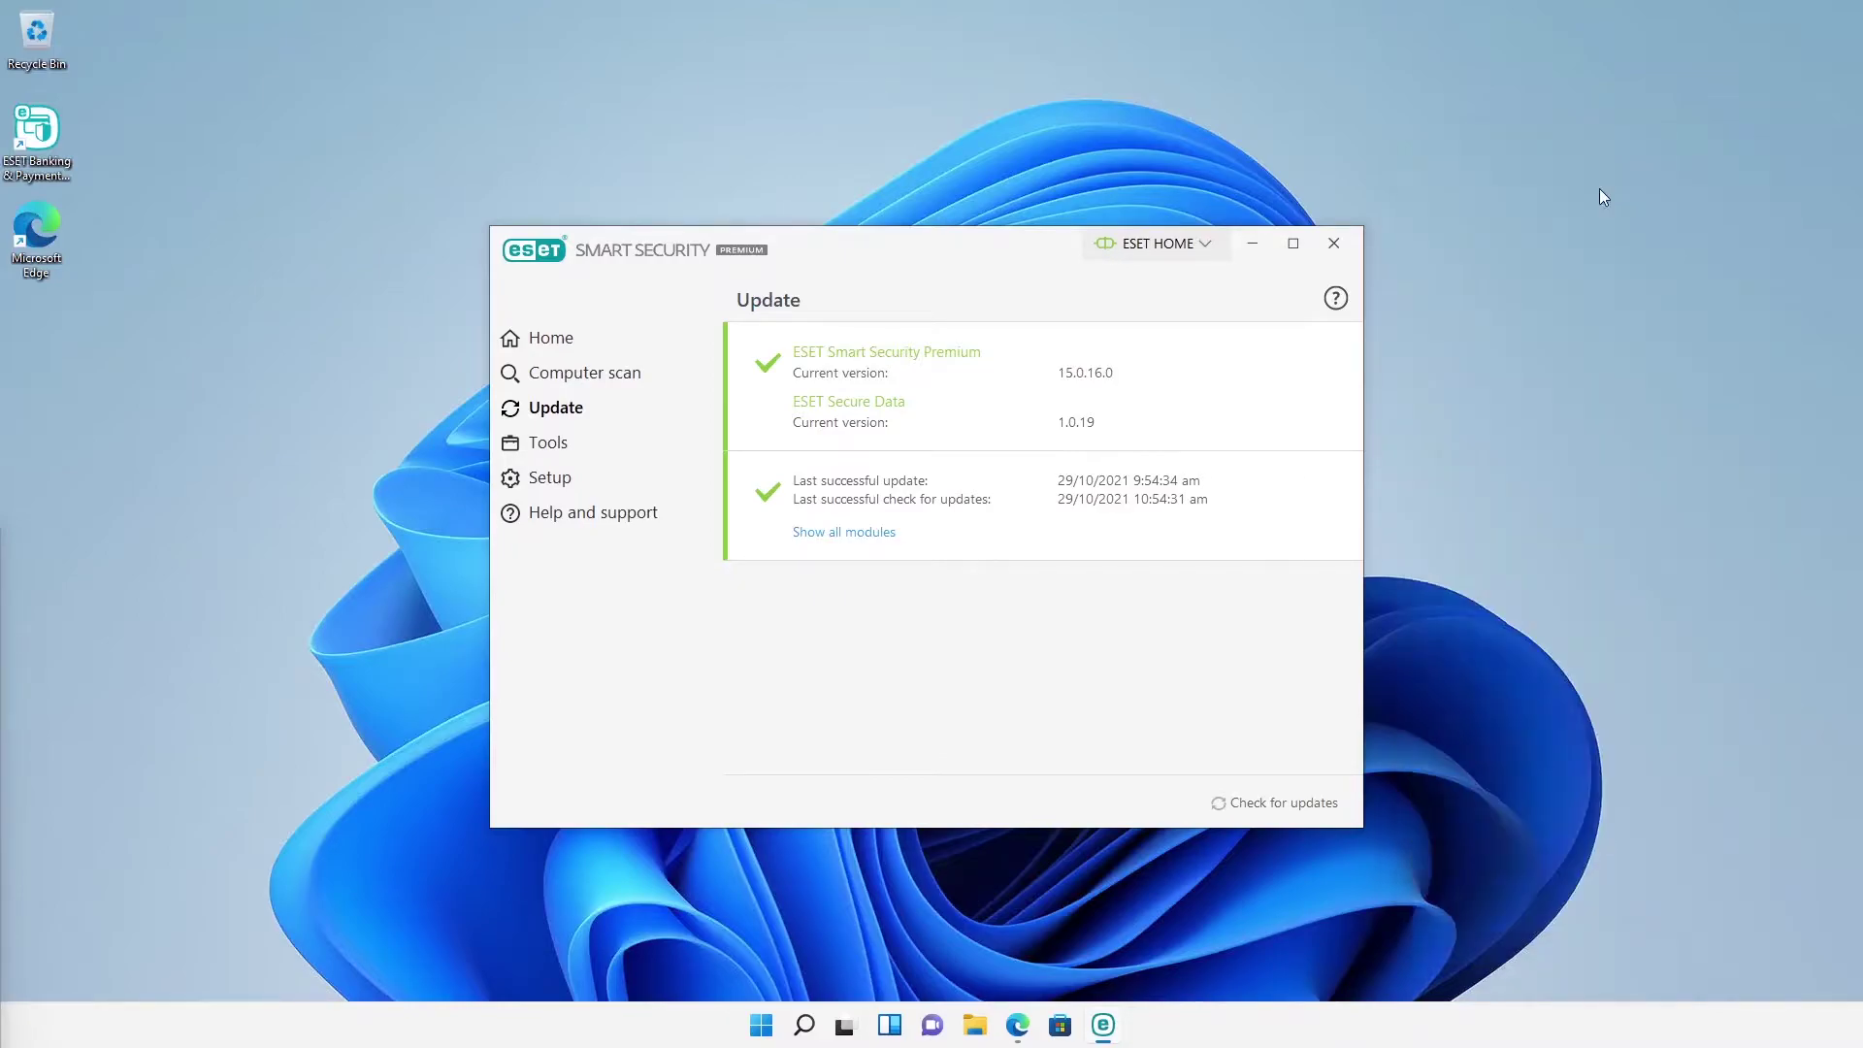
left_click(528, 341)
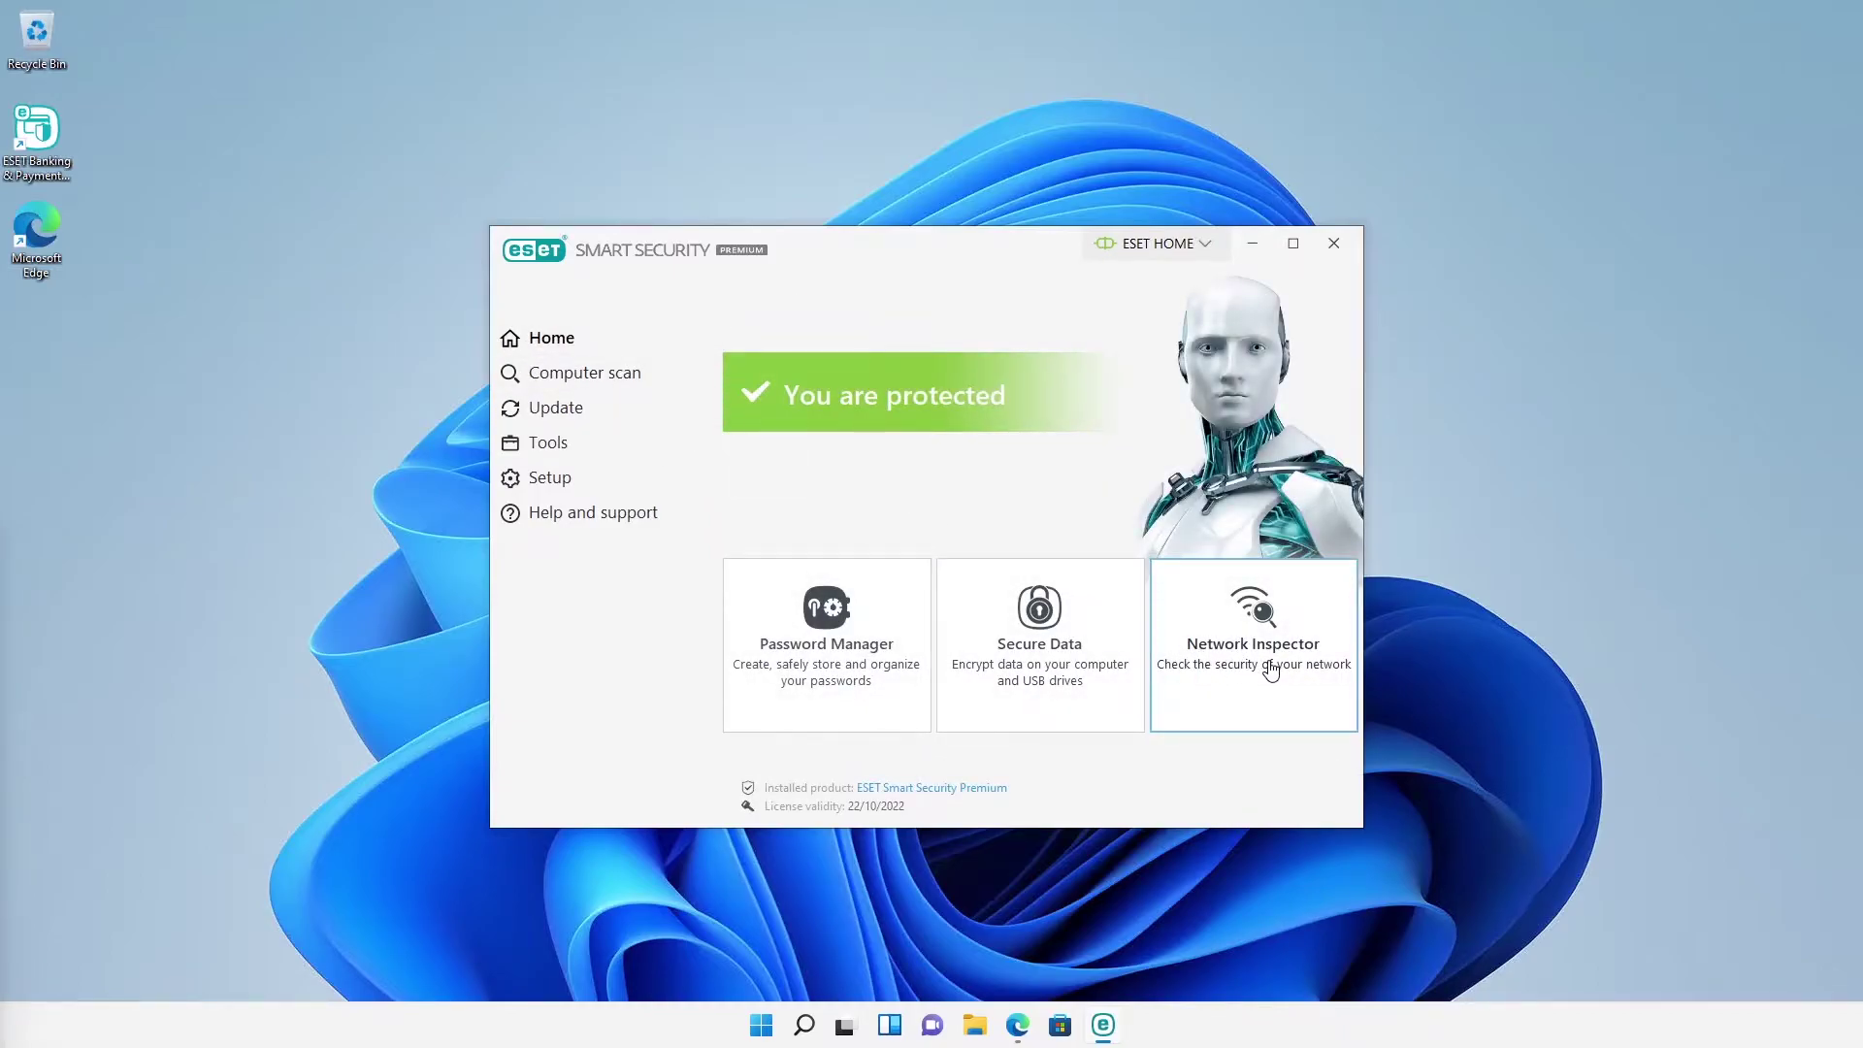
left_click(1271, 672)
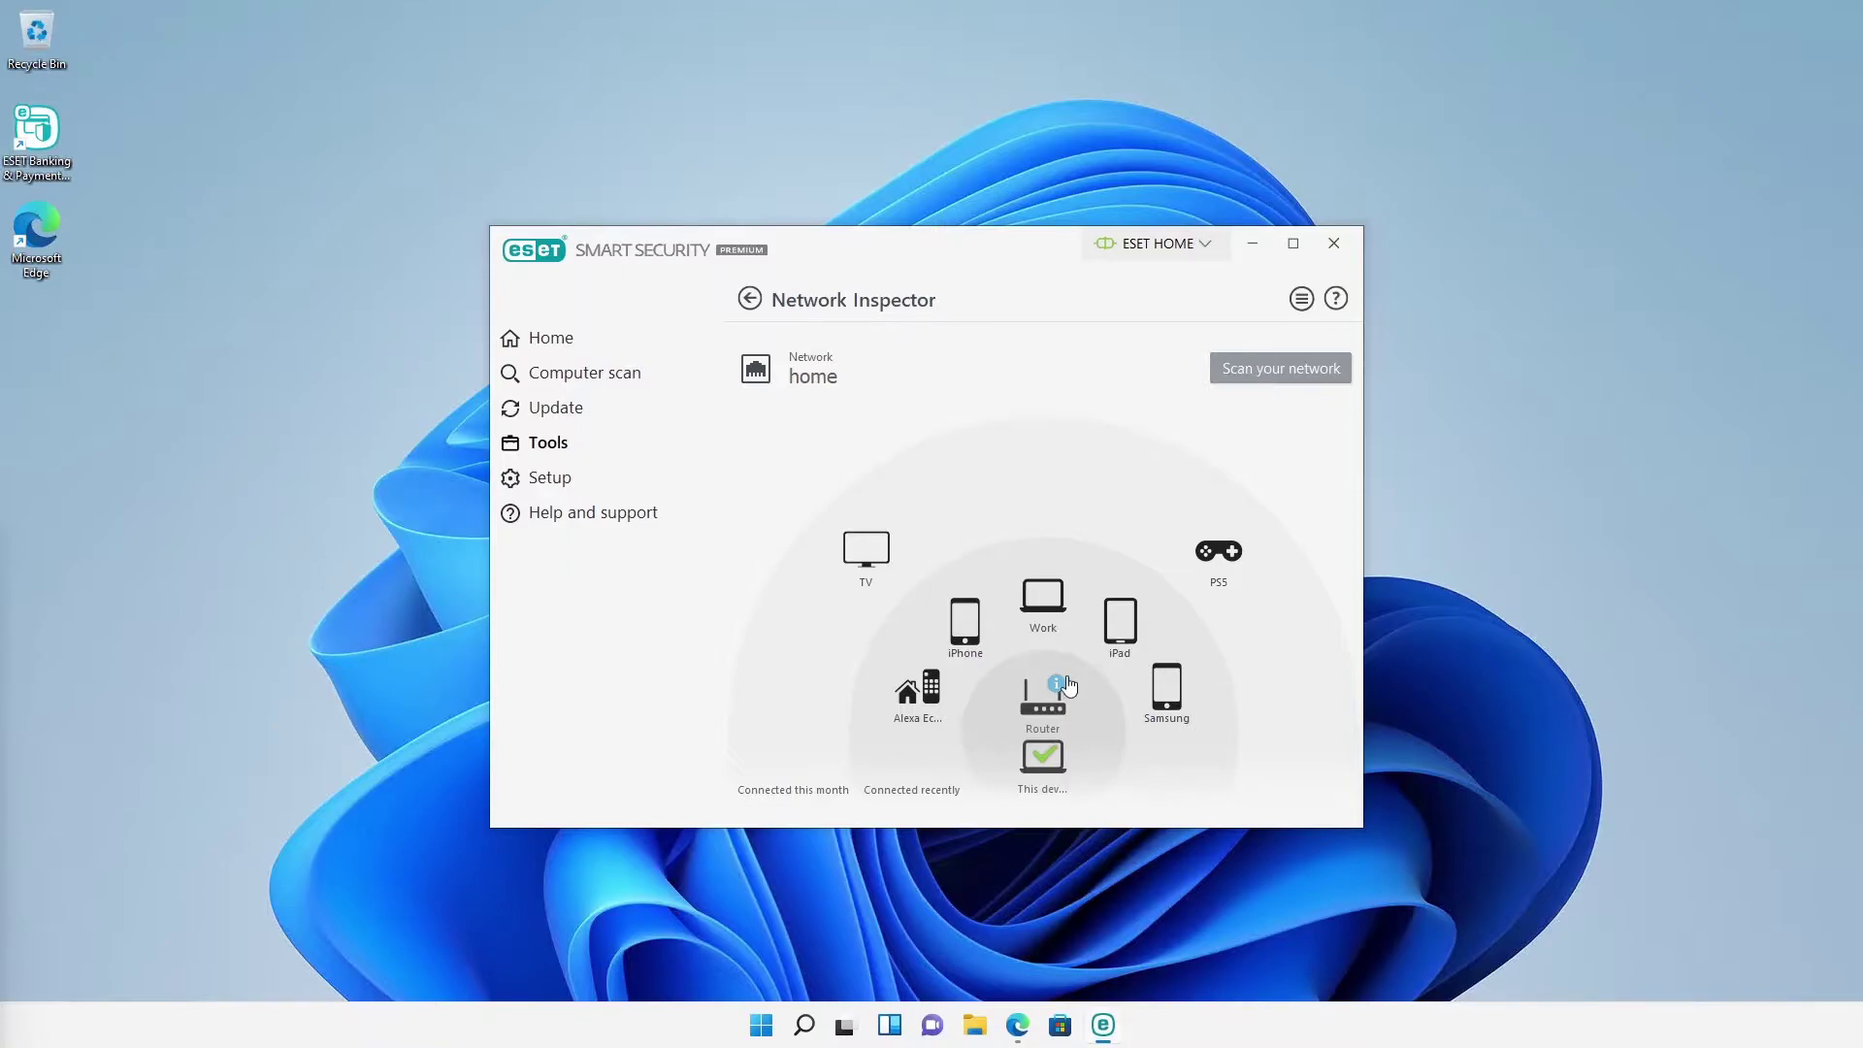
left_click(1052, 693)
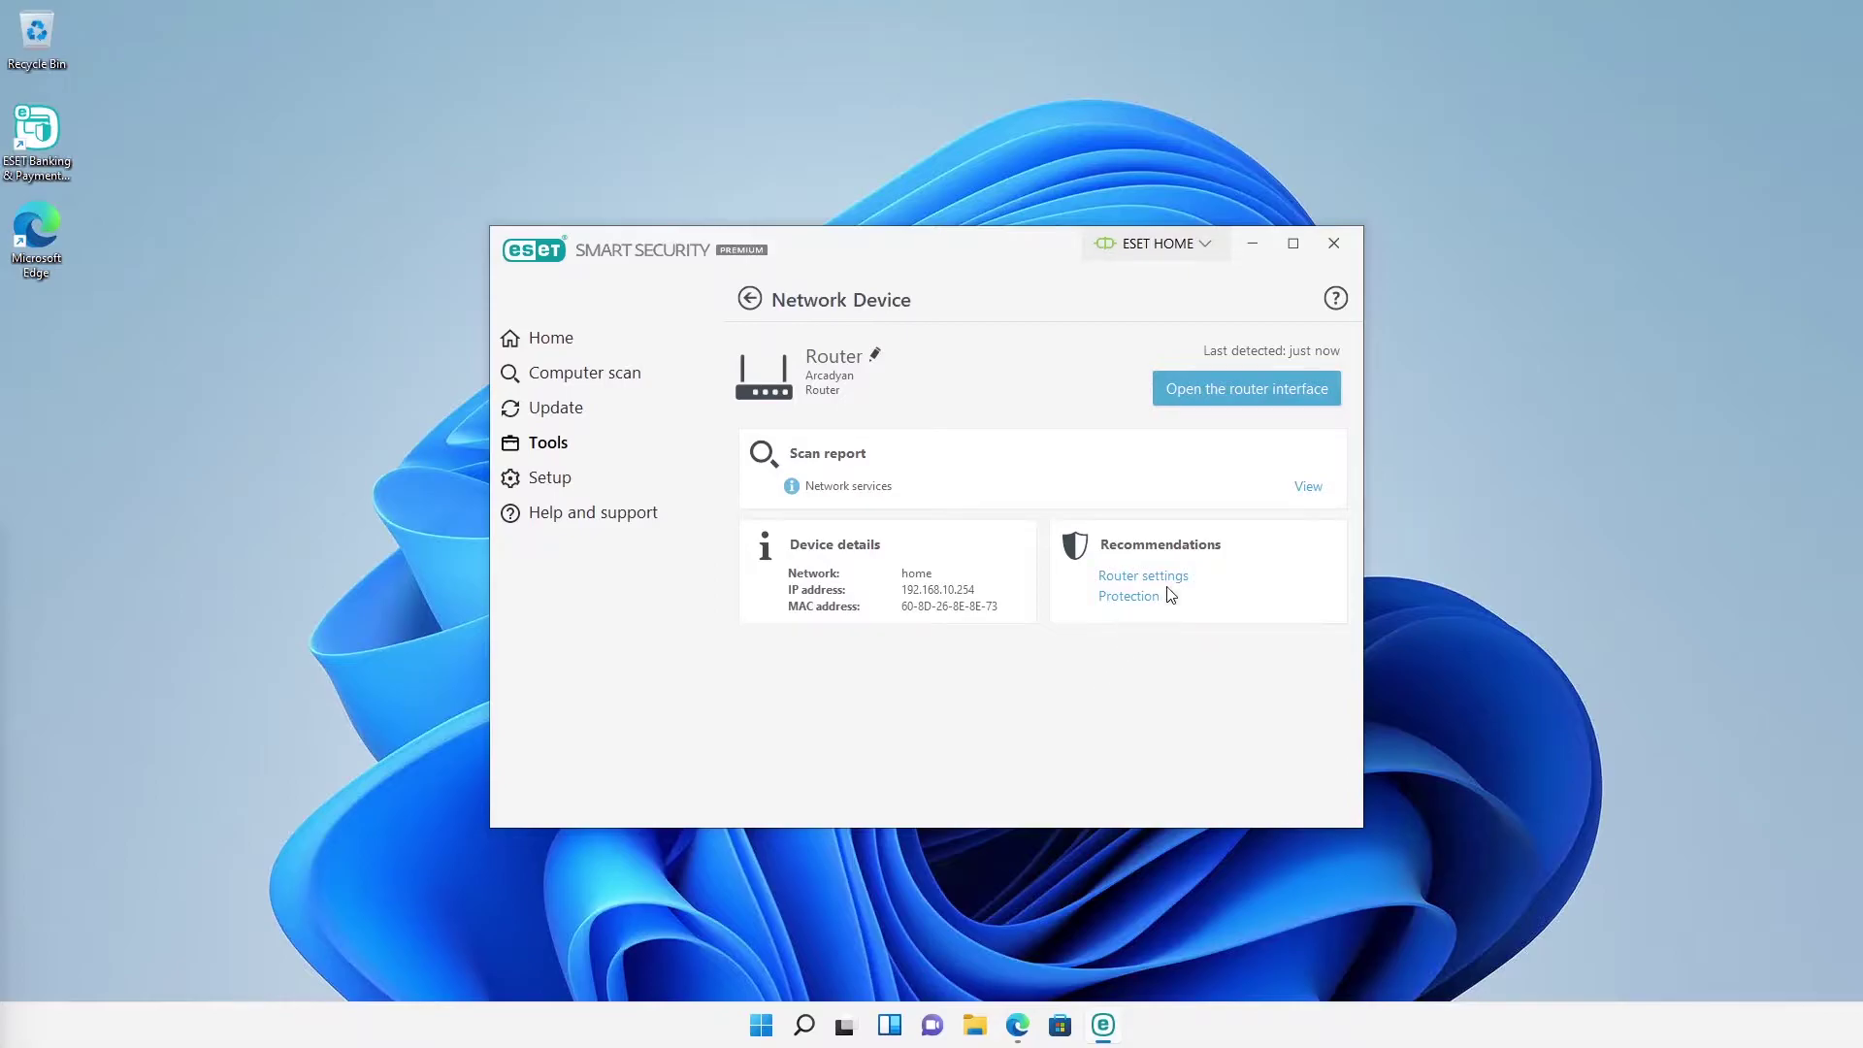
left_click(1306, 491)
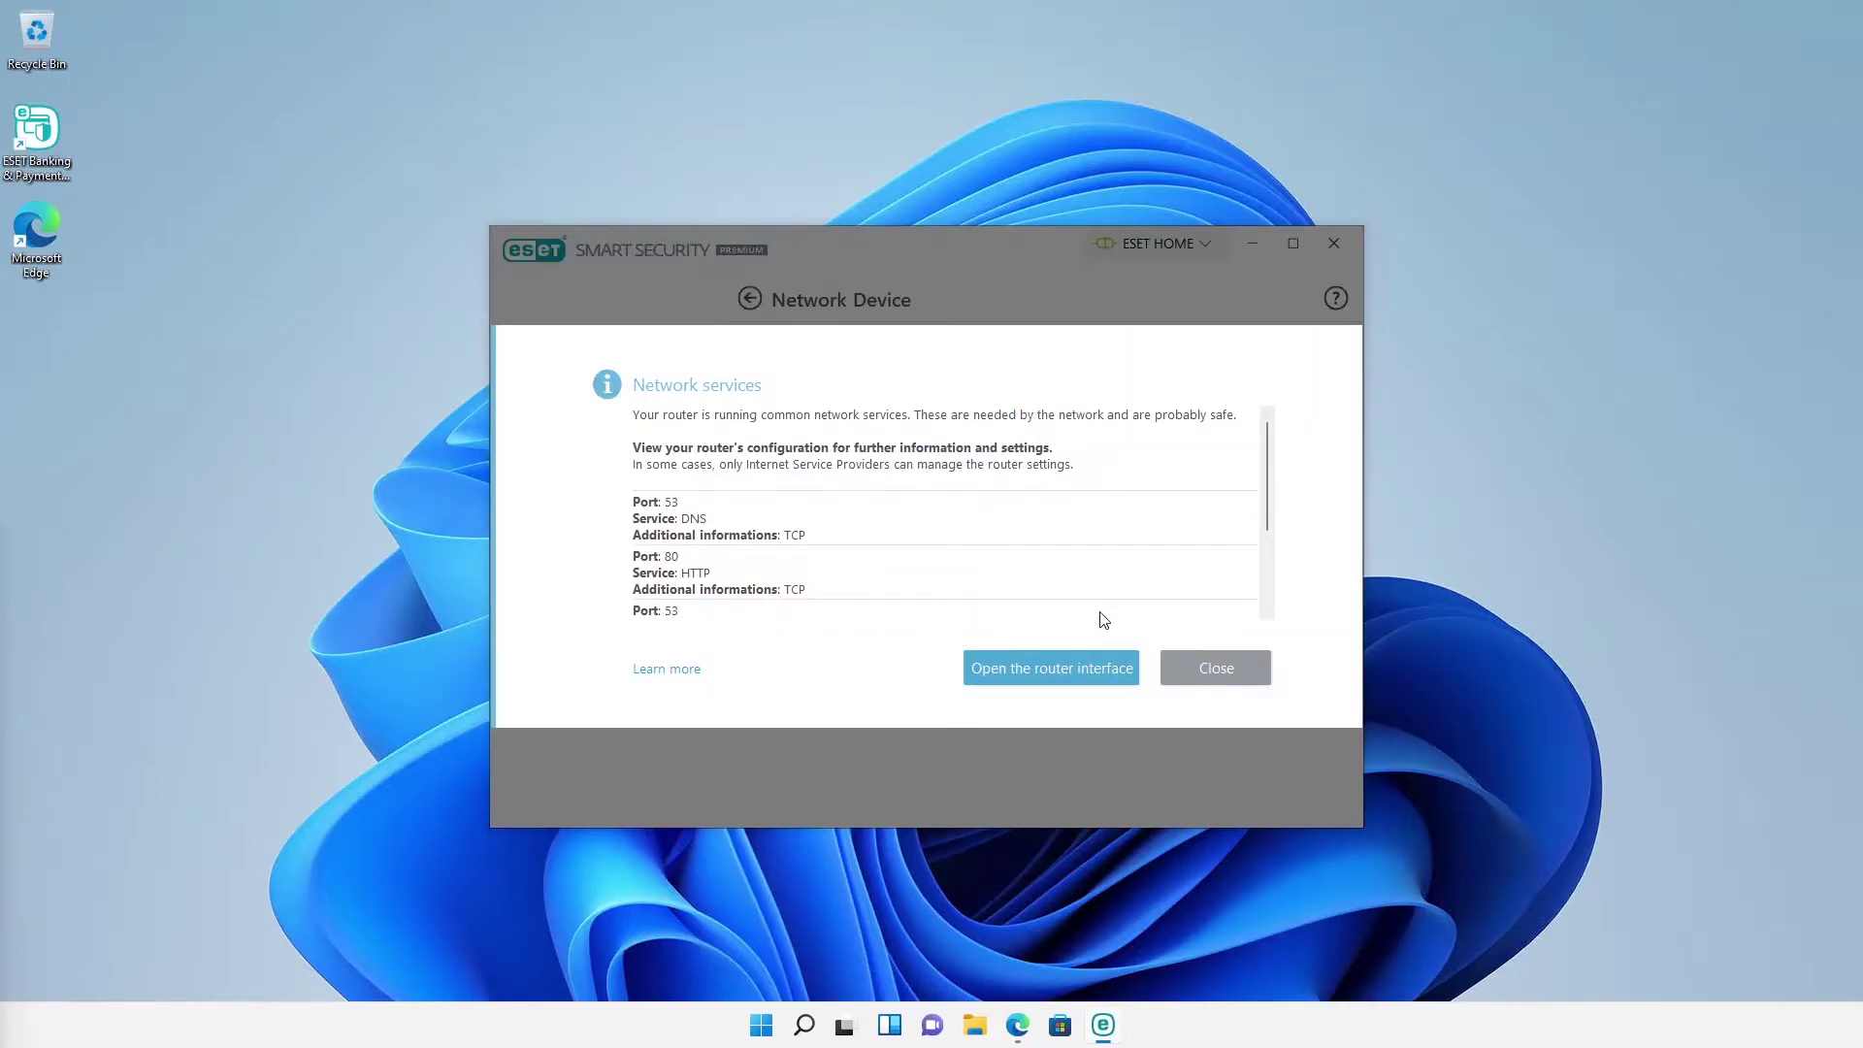
left_click(1193, 668)
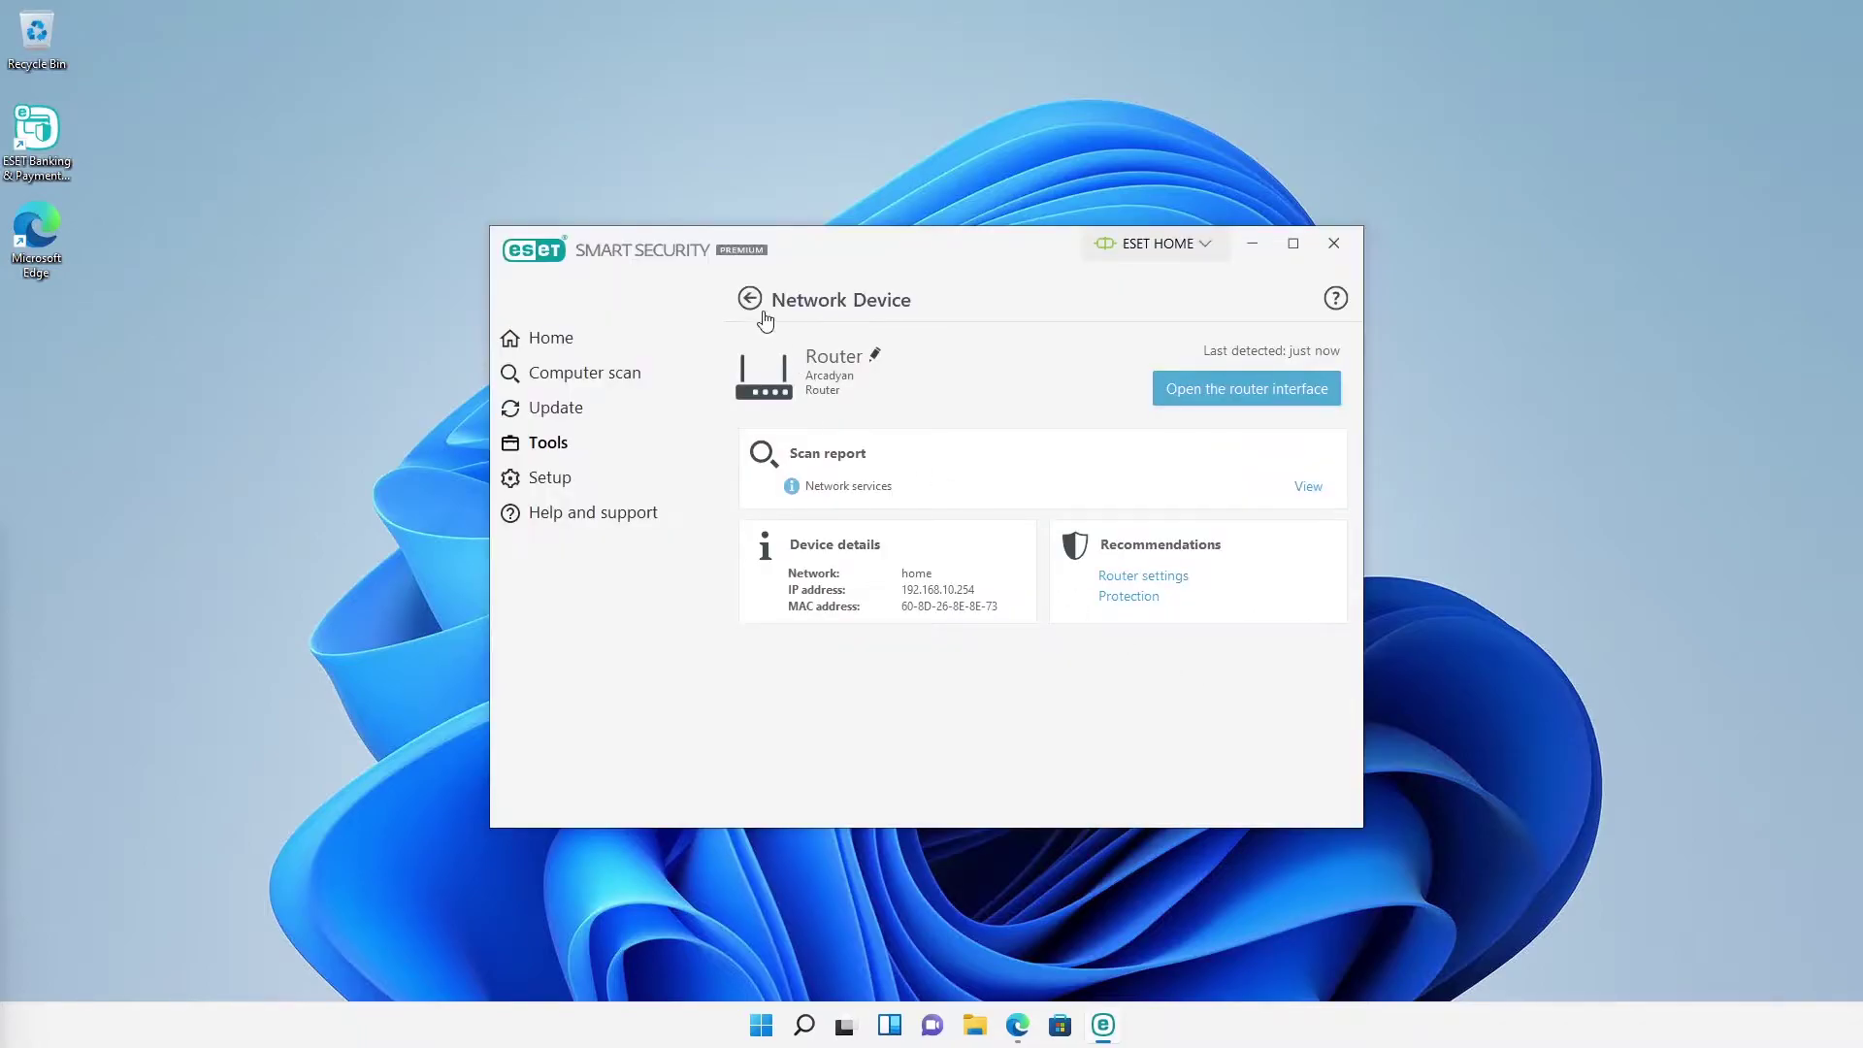
left_click(751, 300)
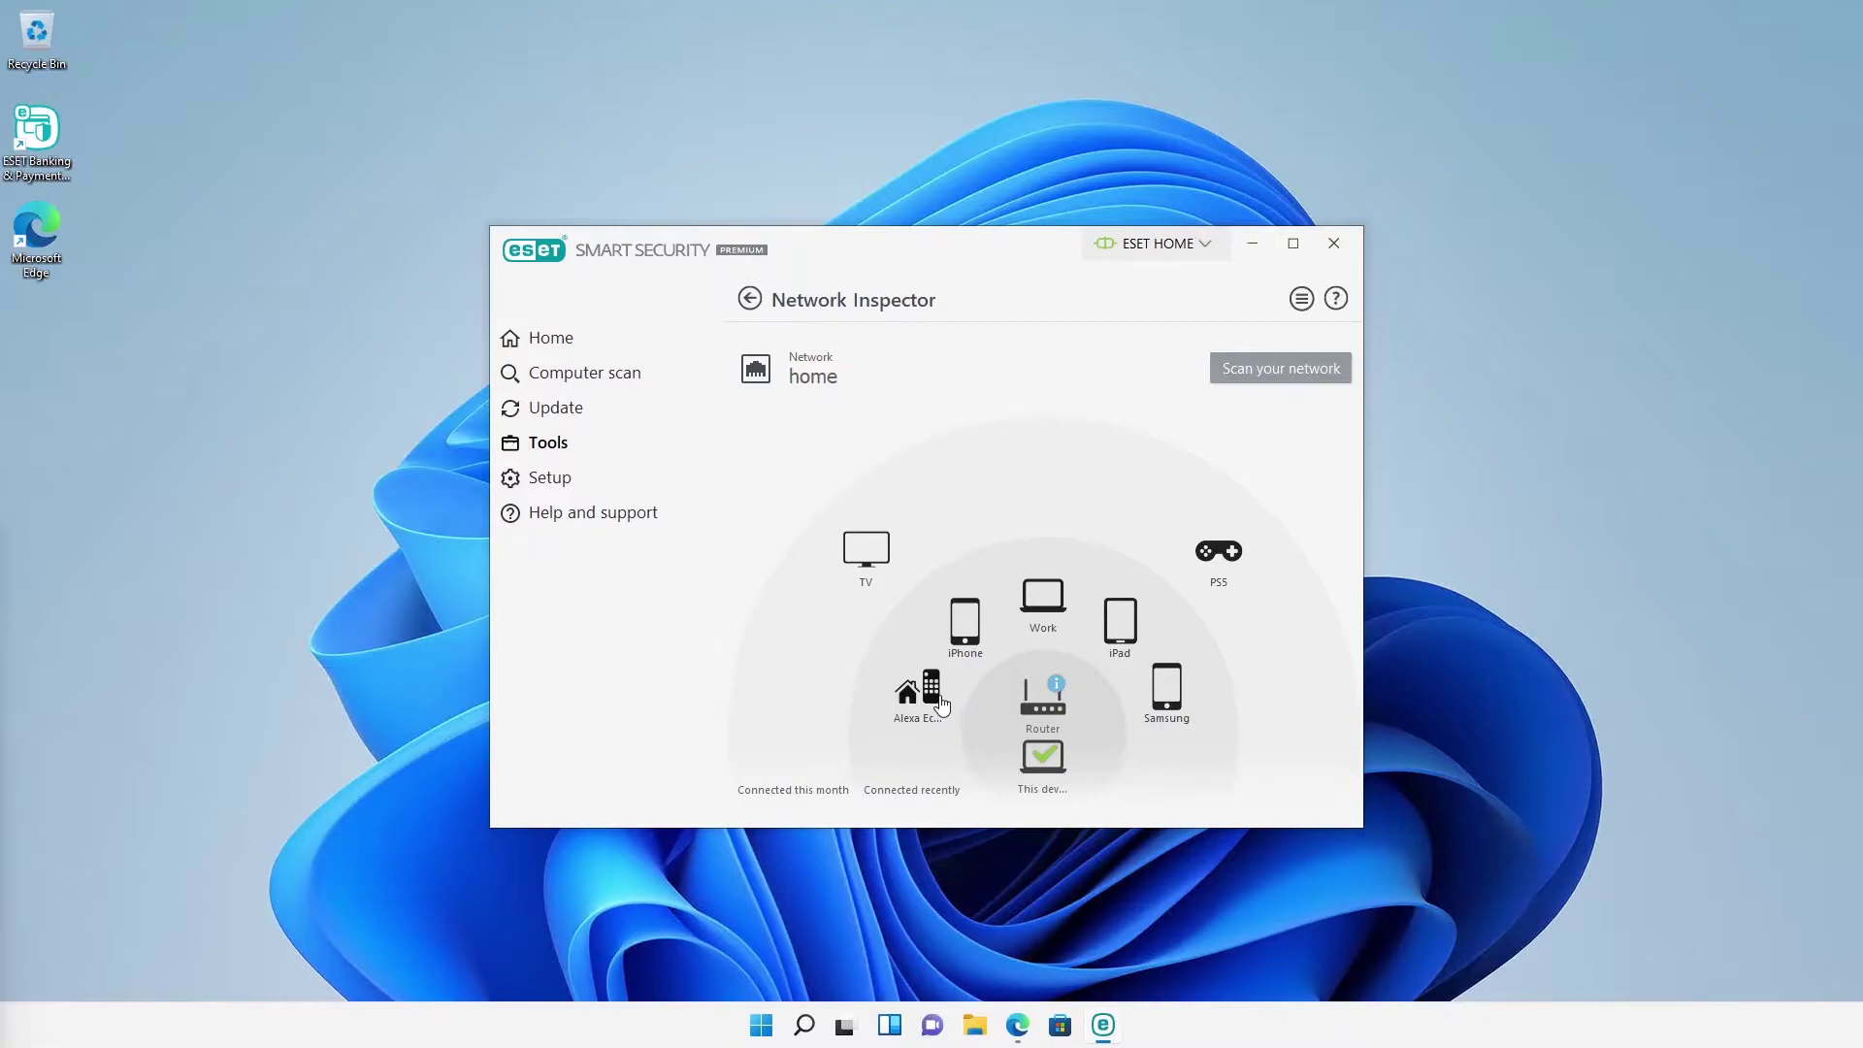
left_click(933, 693)
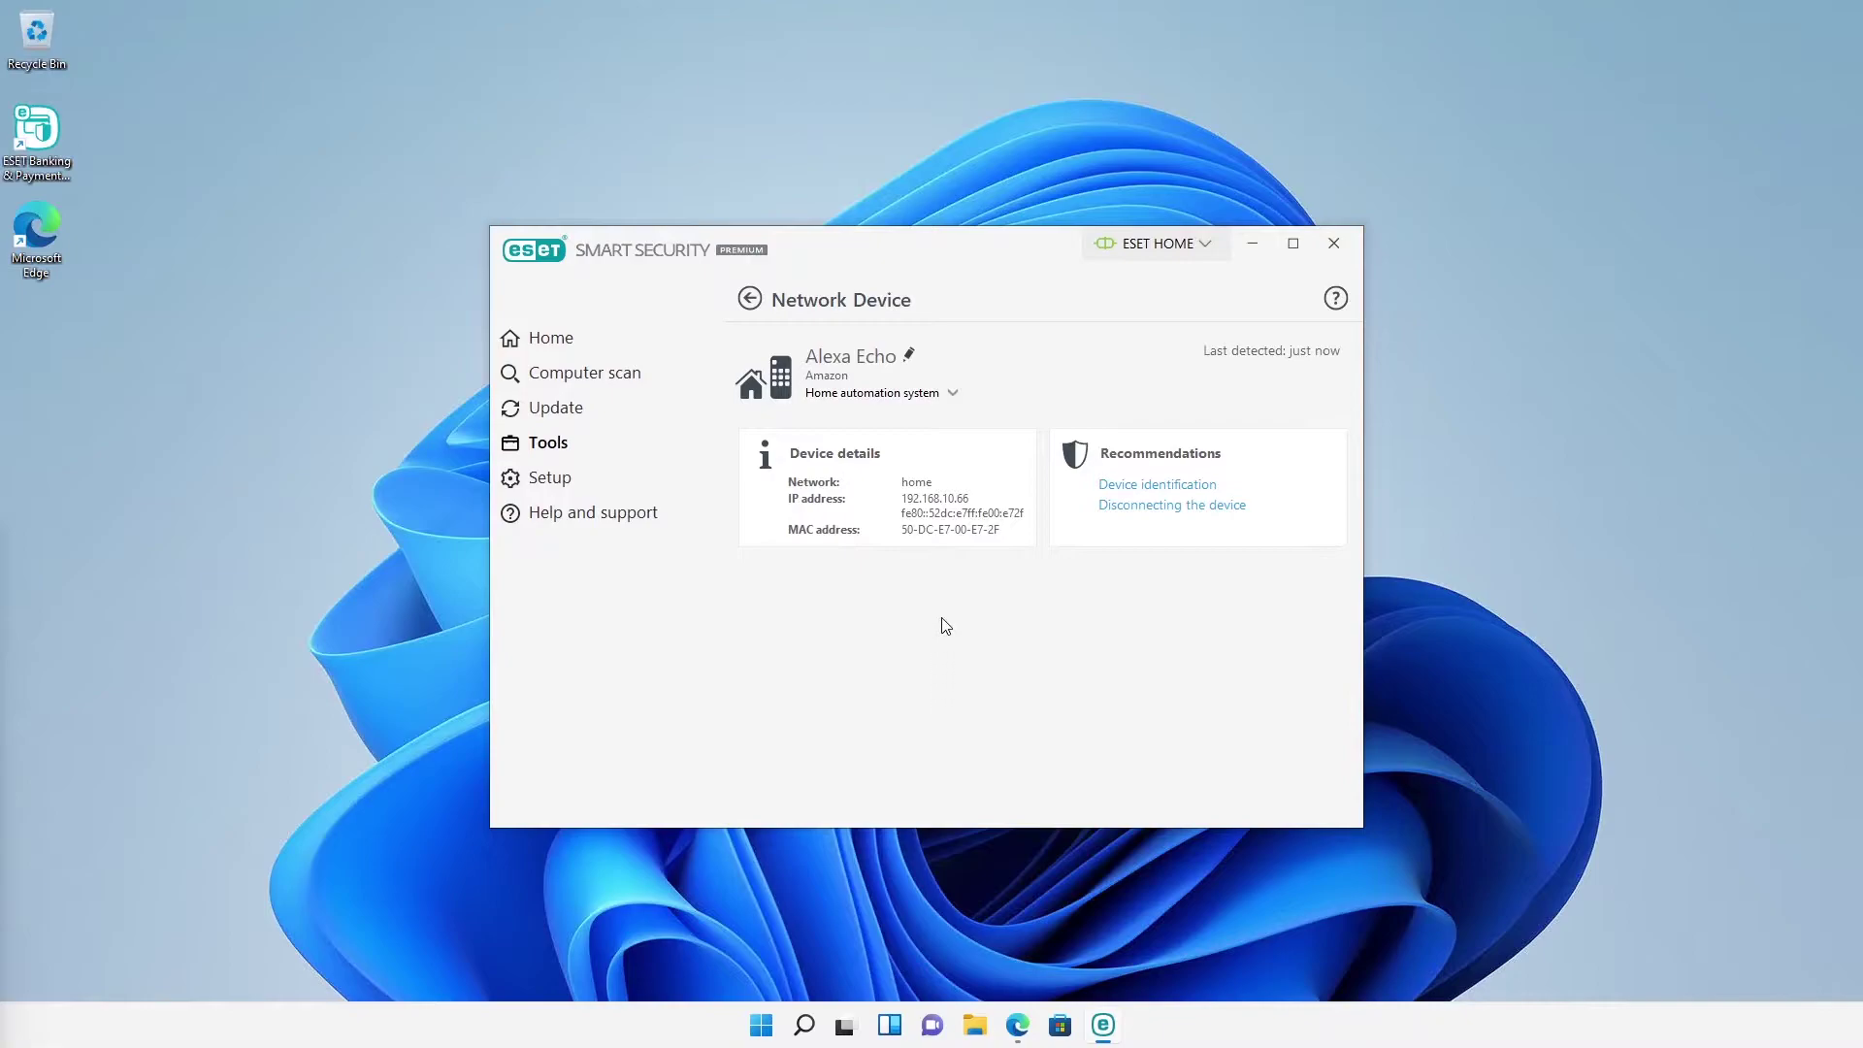
left_click(951, 395)
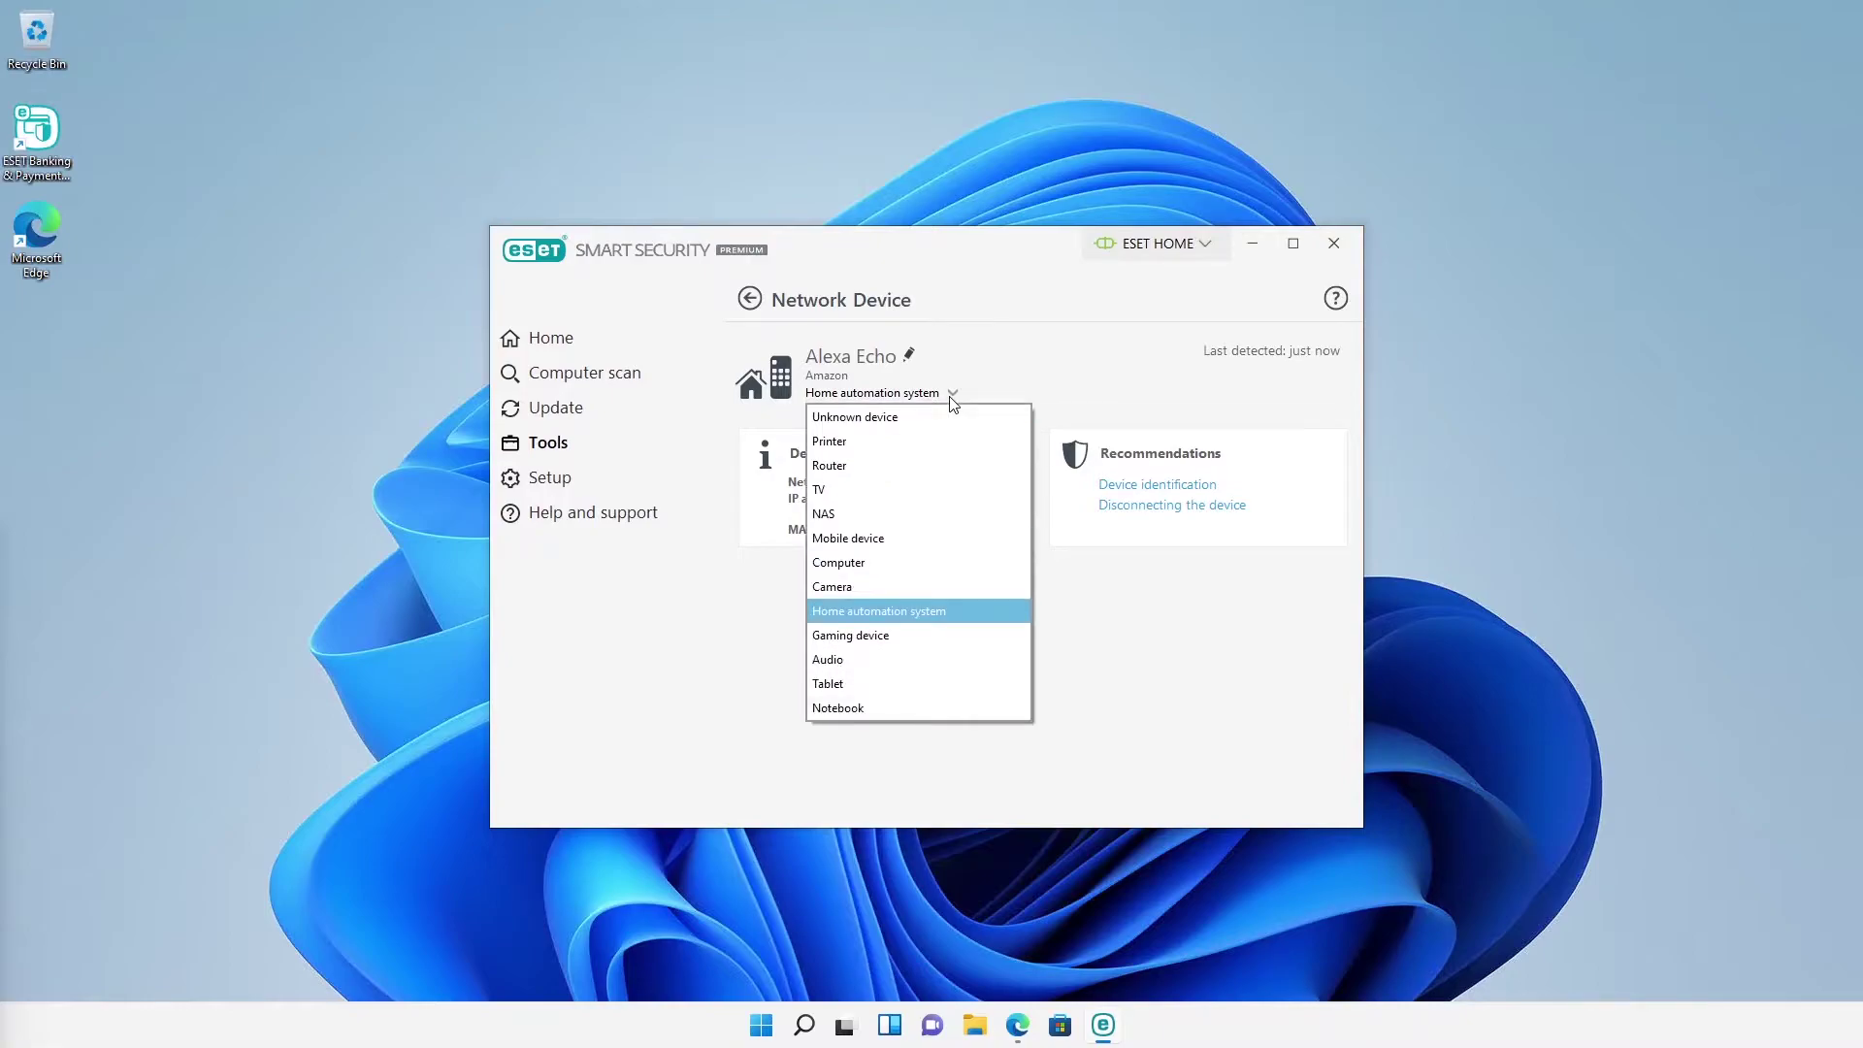
left_click(875, 659)
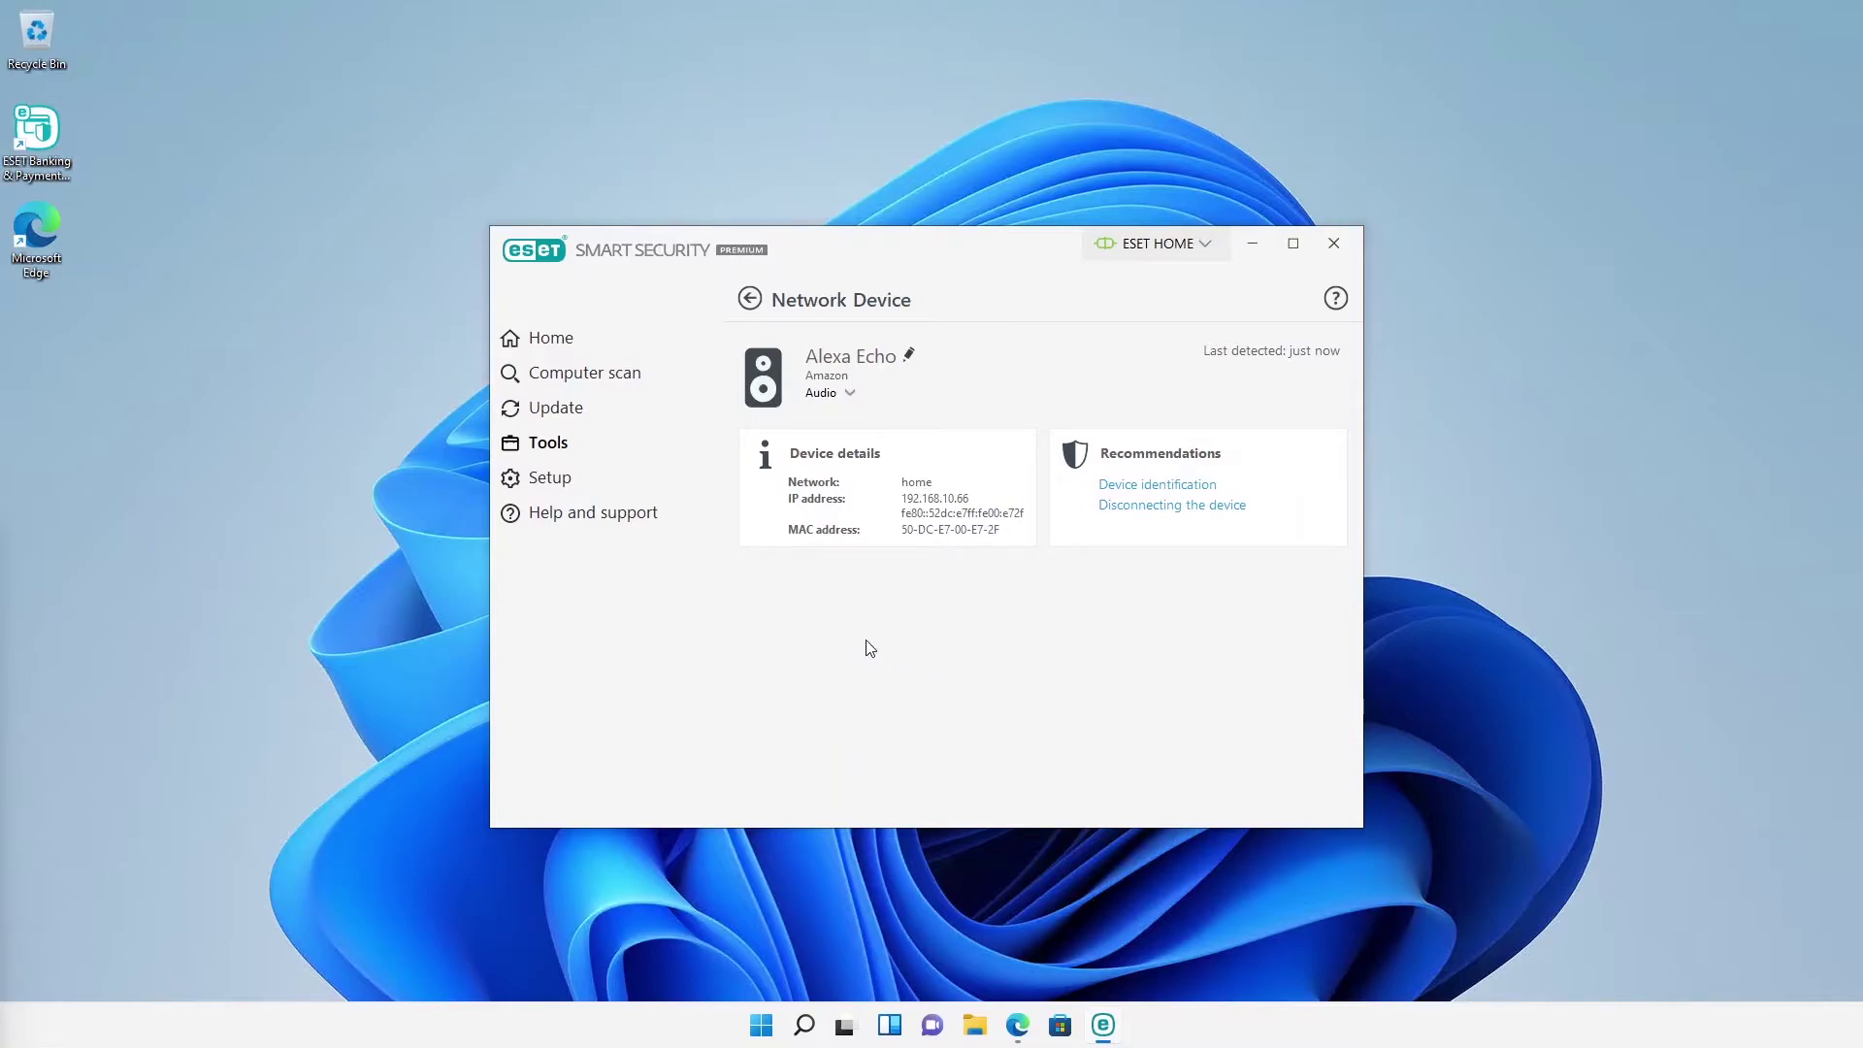
left_click(750, 301)
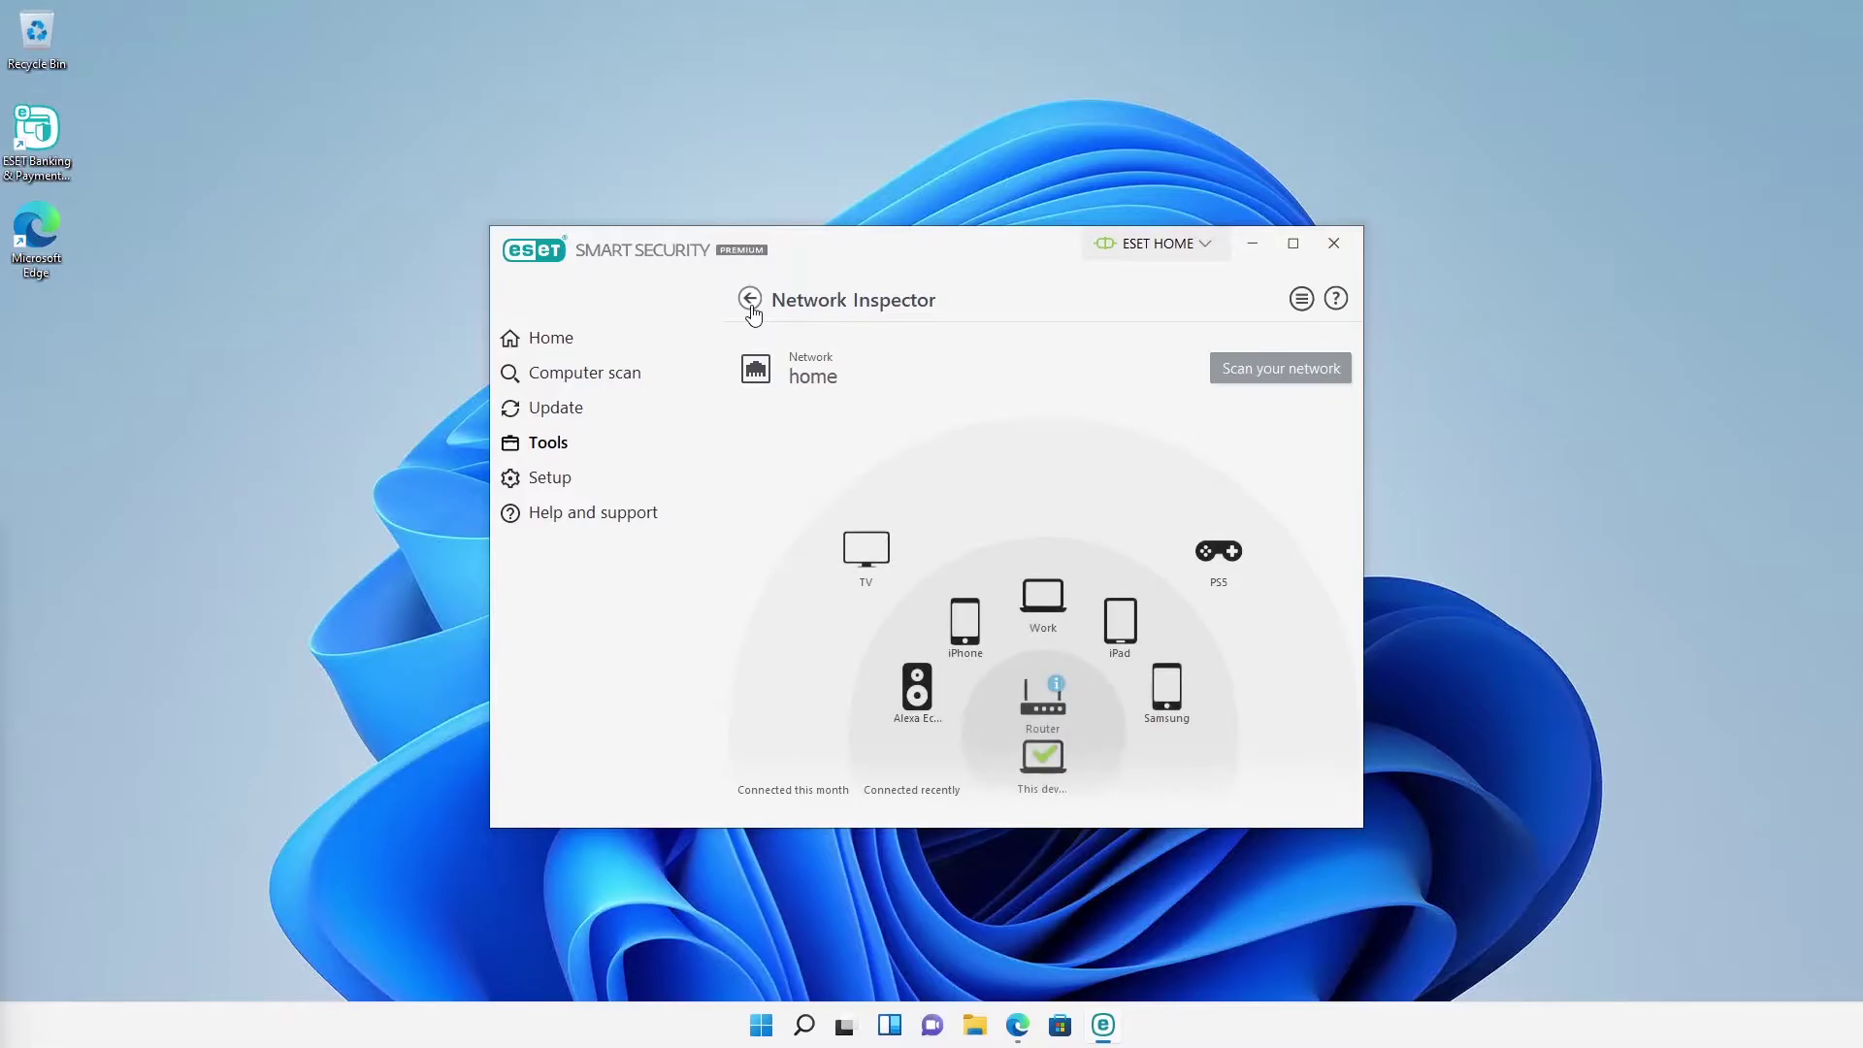
left_click(751, 301)
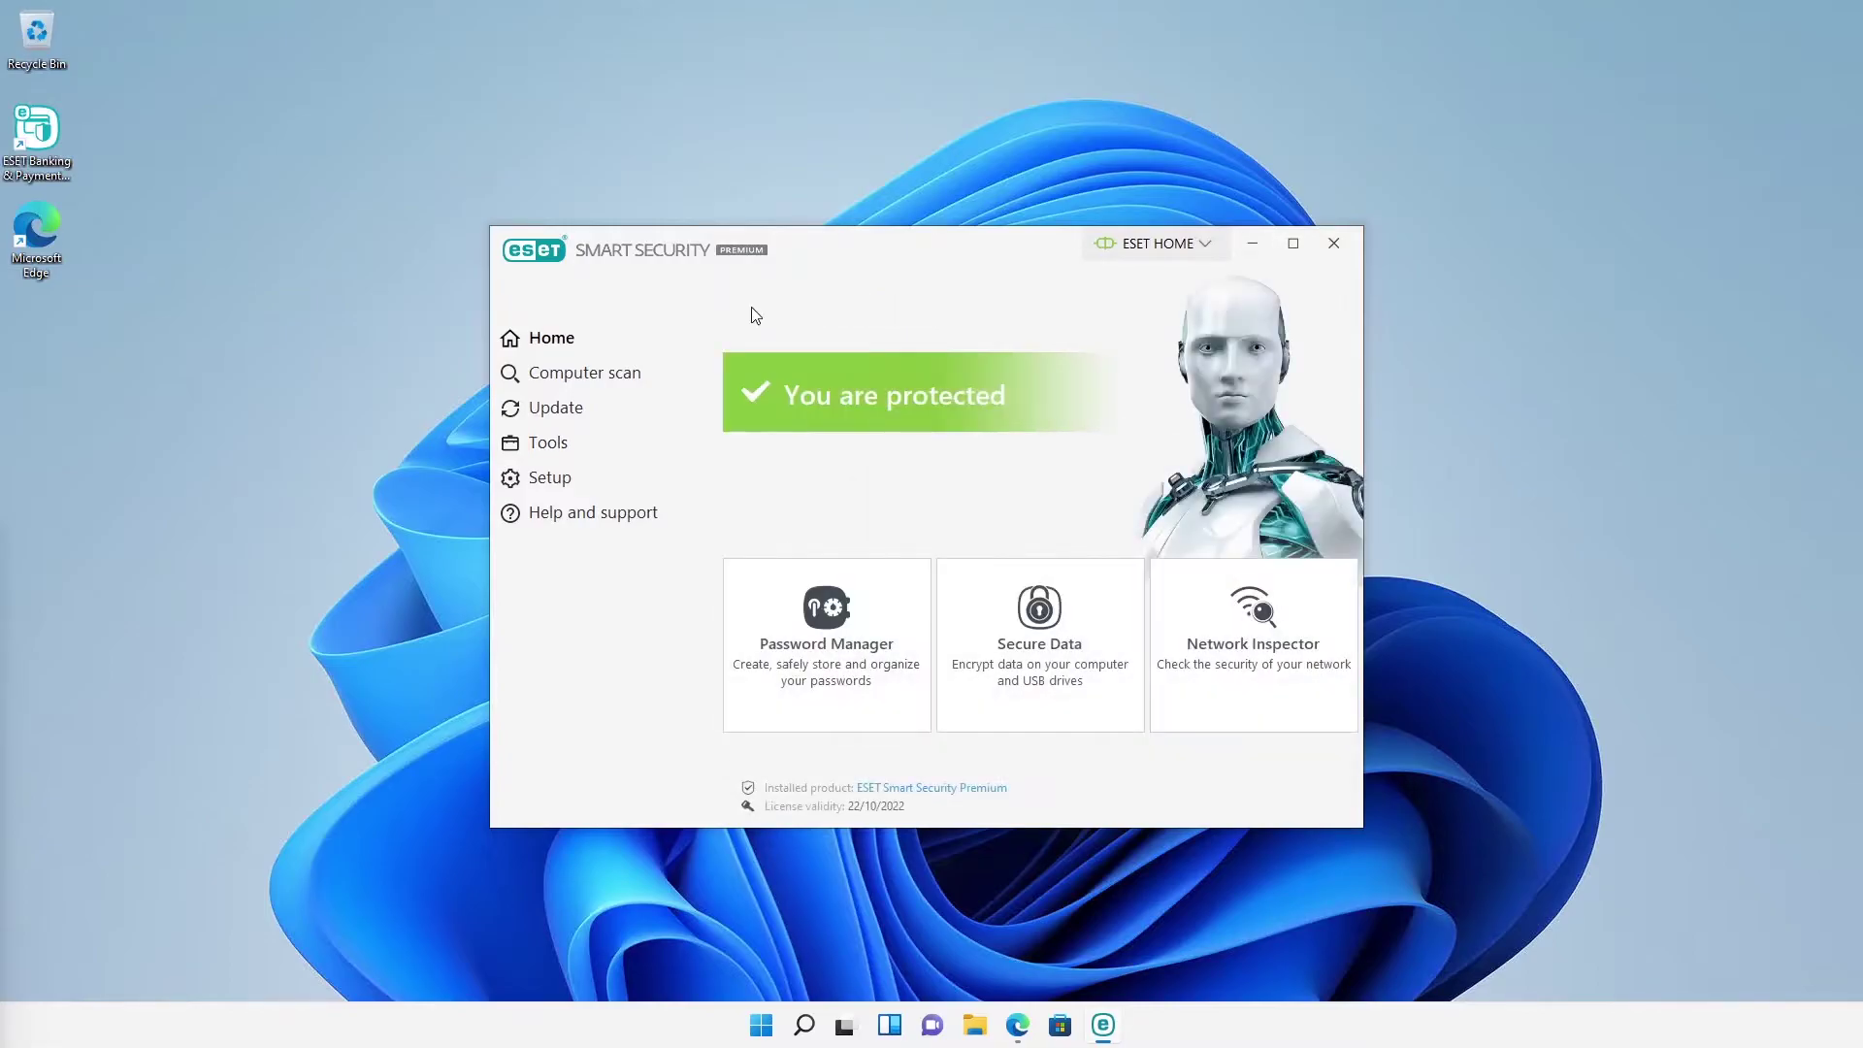
Step: Open Password Manager from the Home screen and view its download options
left_click(845, 639)
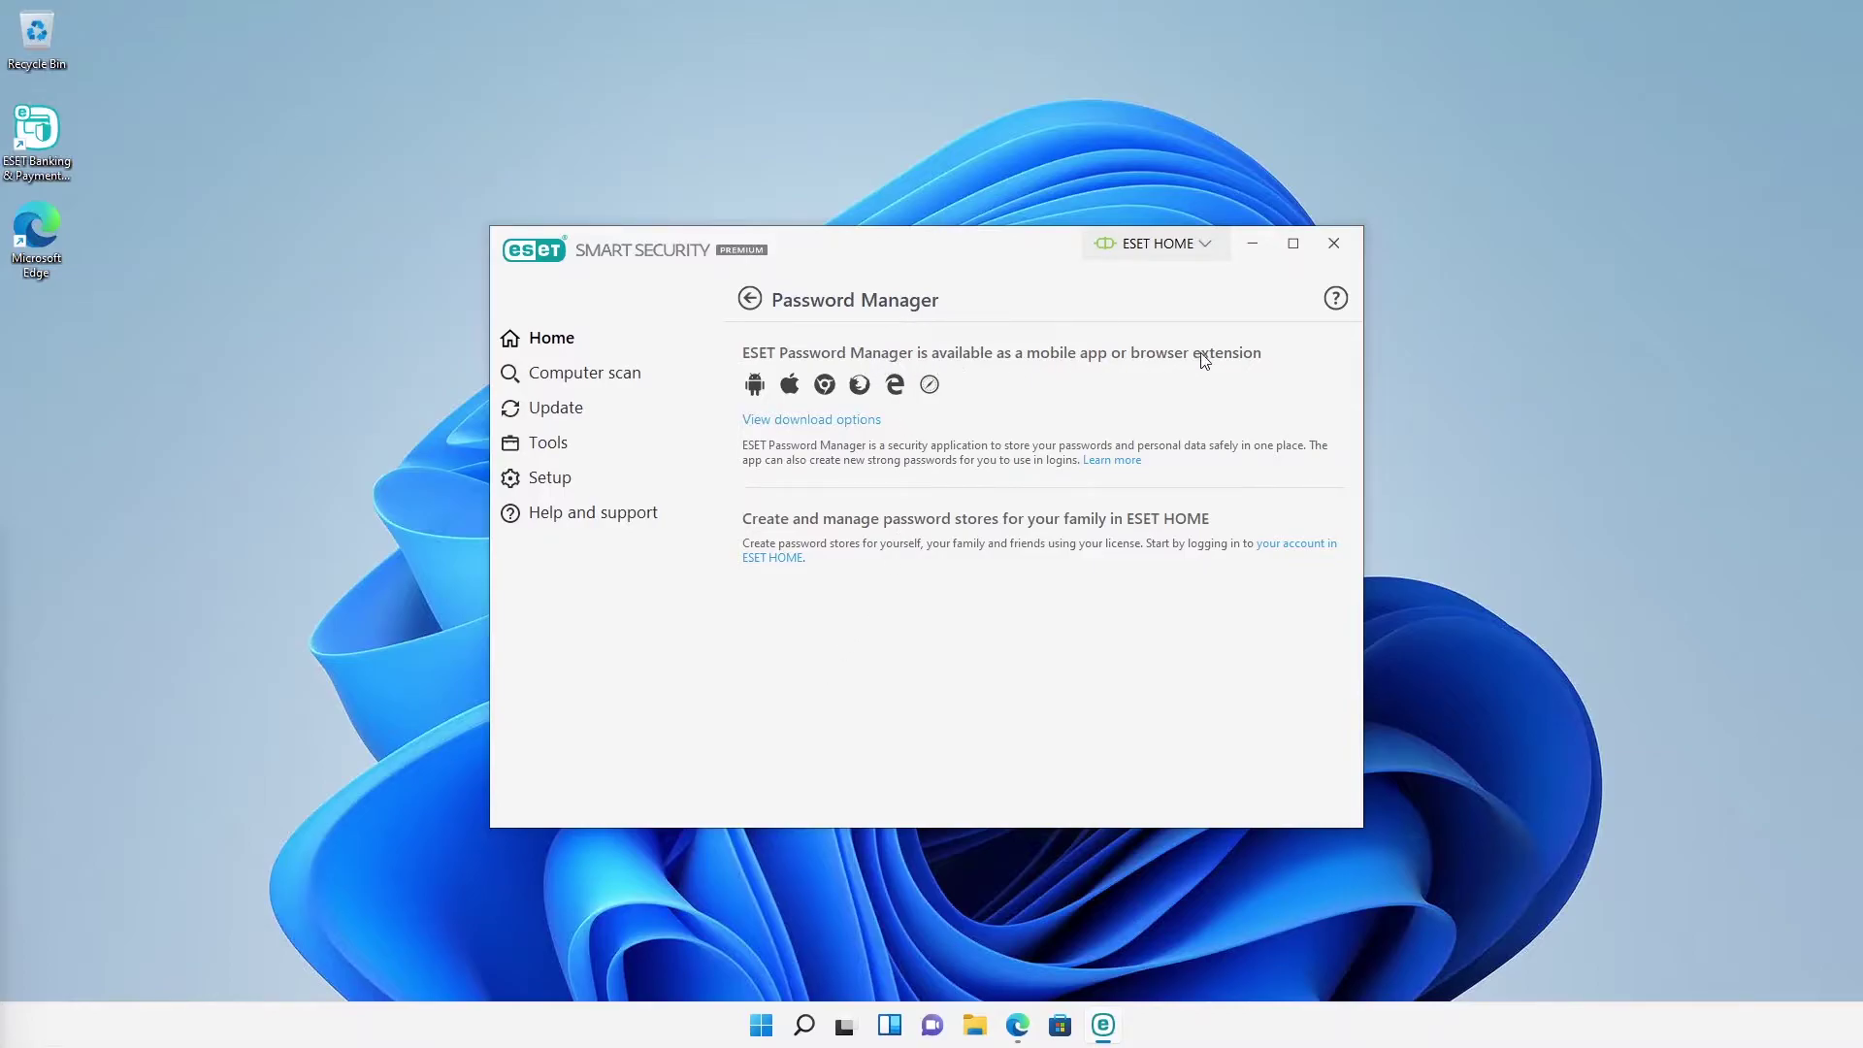
left_click(869, 430)
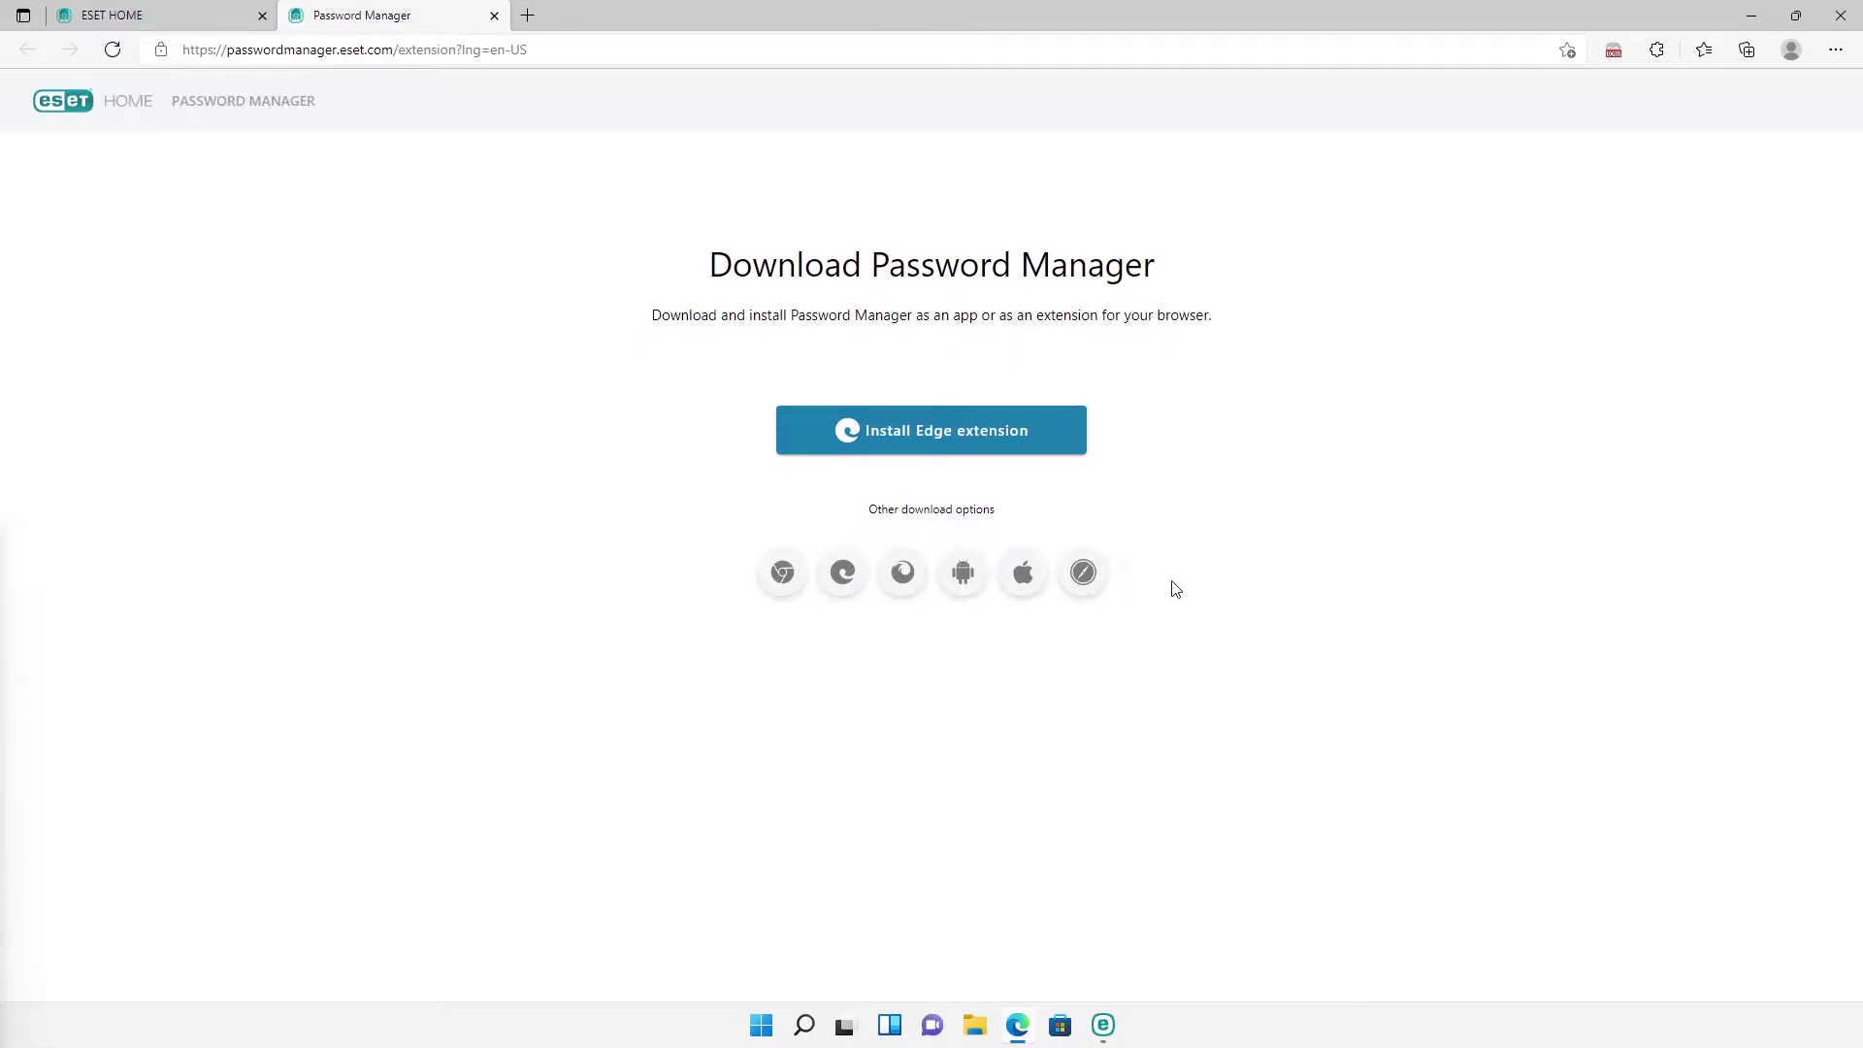
Step: Log in to the ESET Password Manager Edge extension with the account e-mail and master password
left_click(1614, 53)
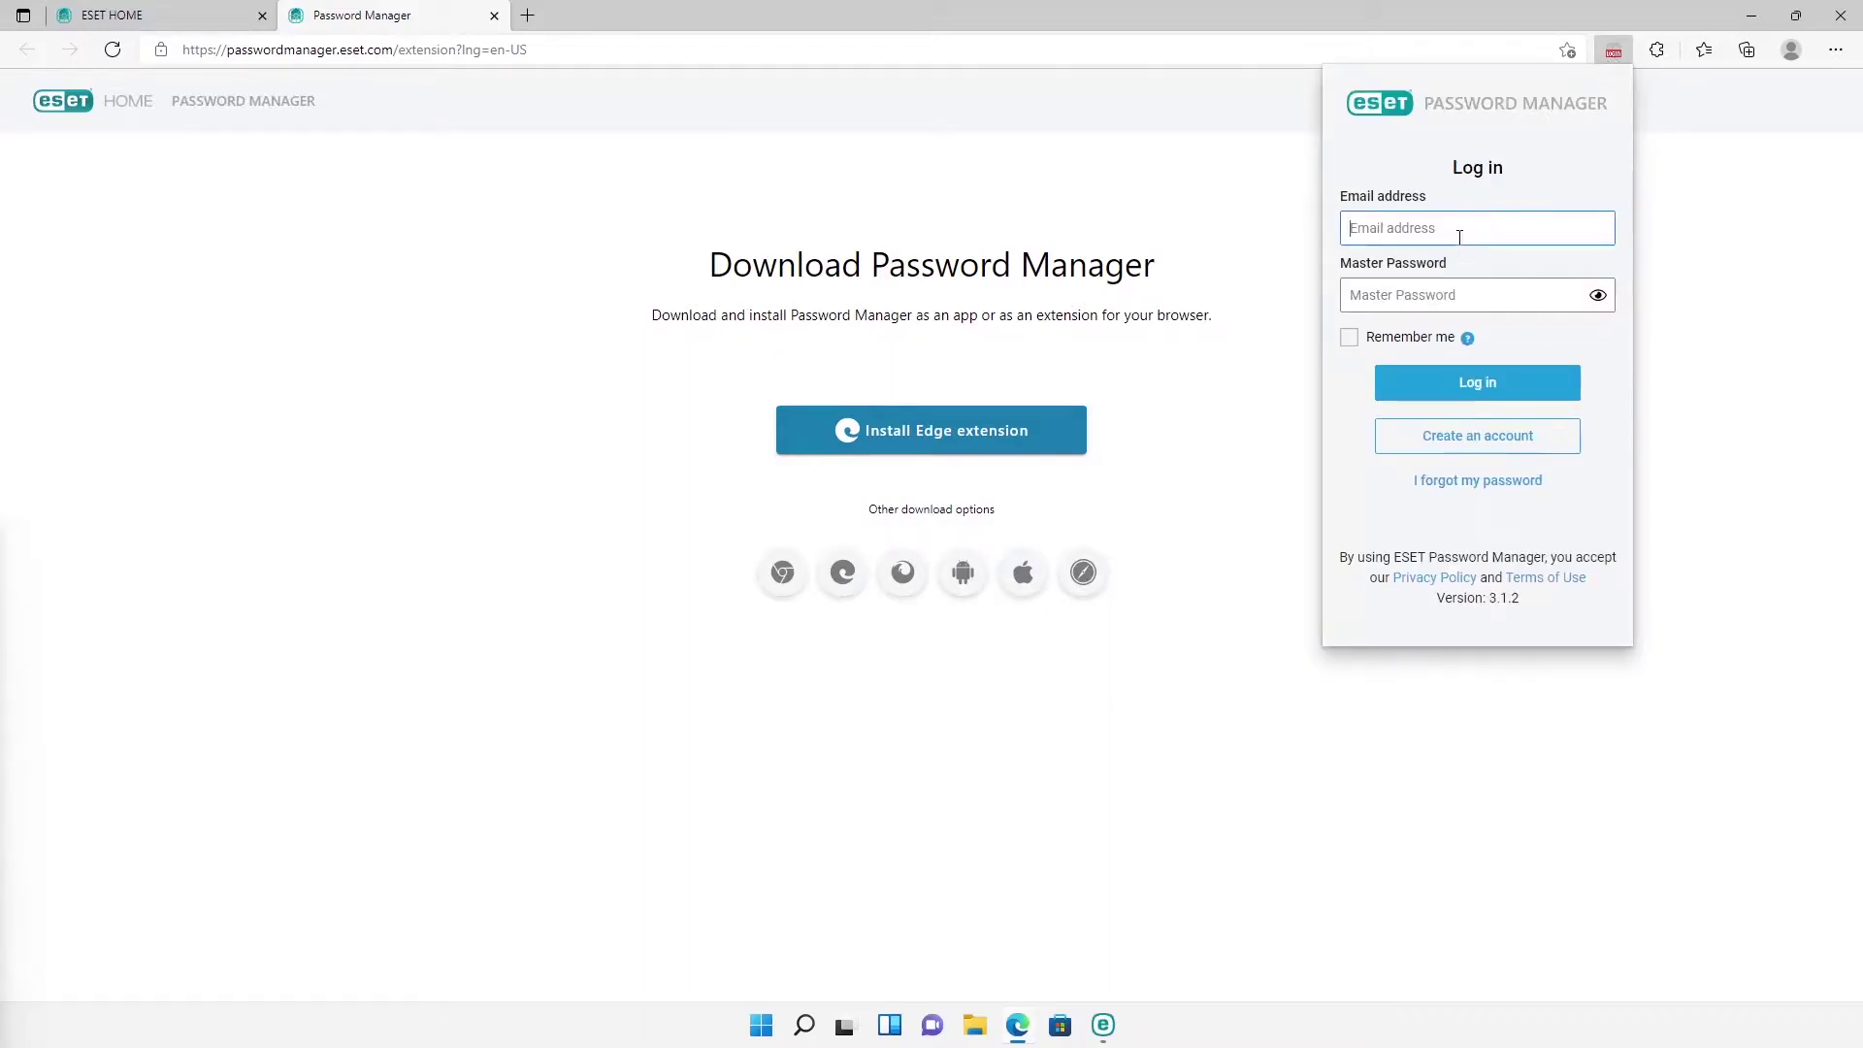
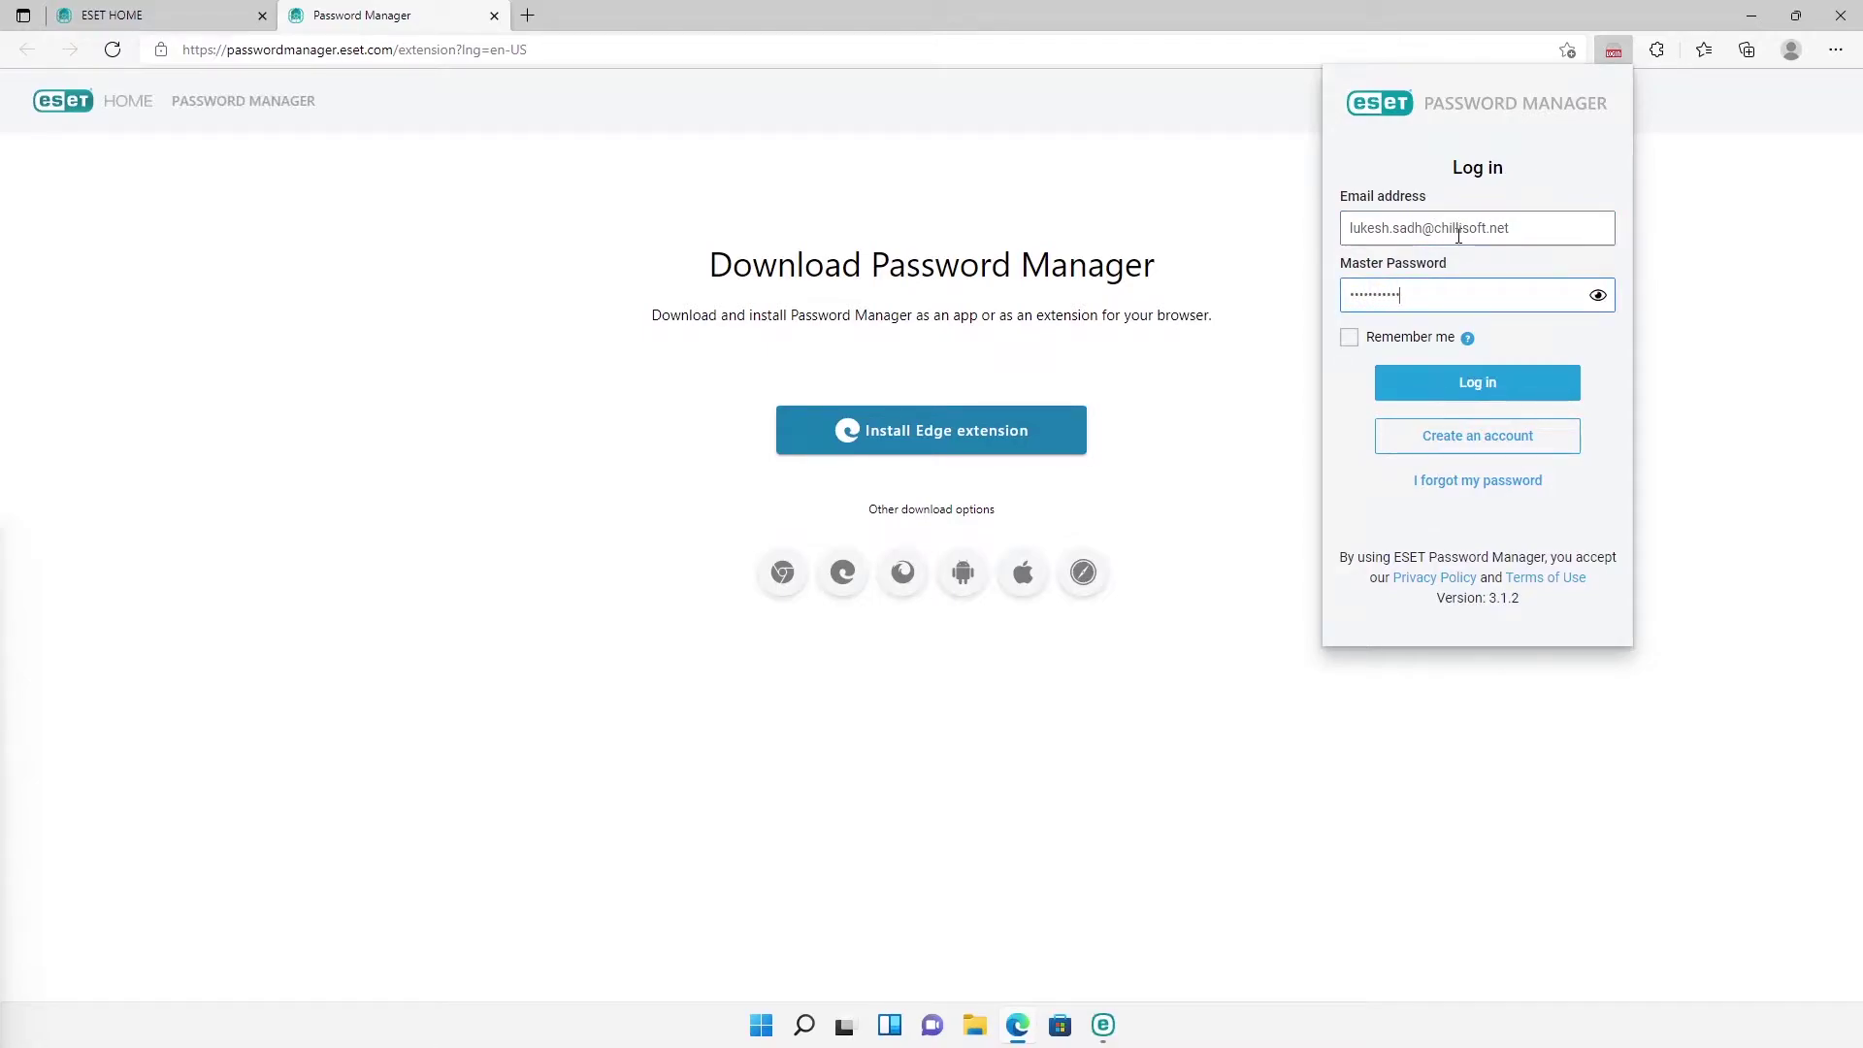
key("Return")
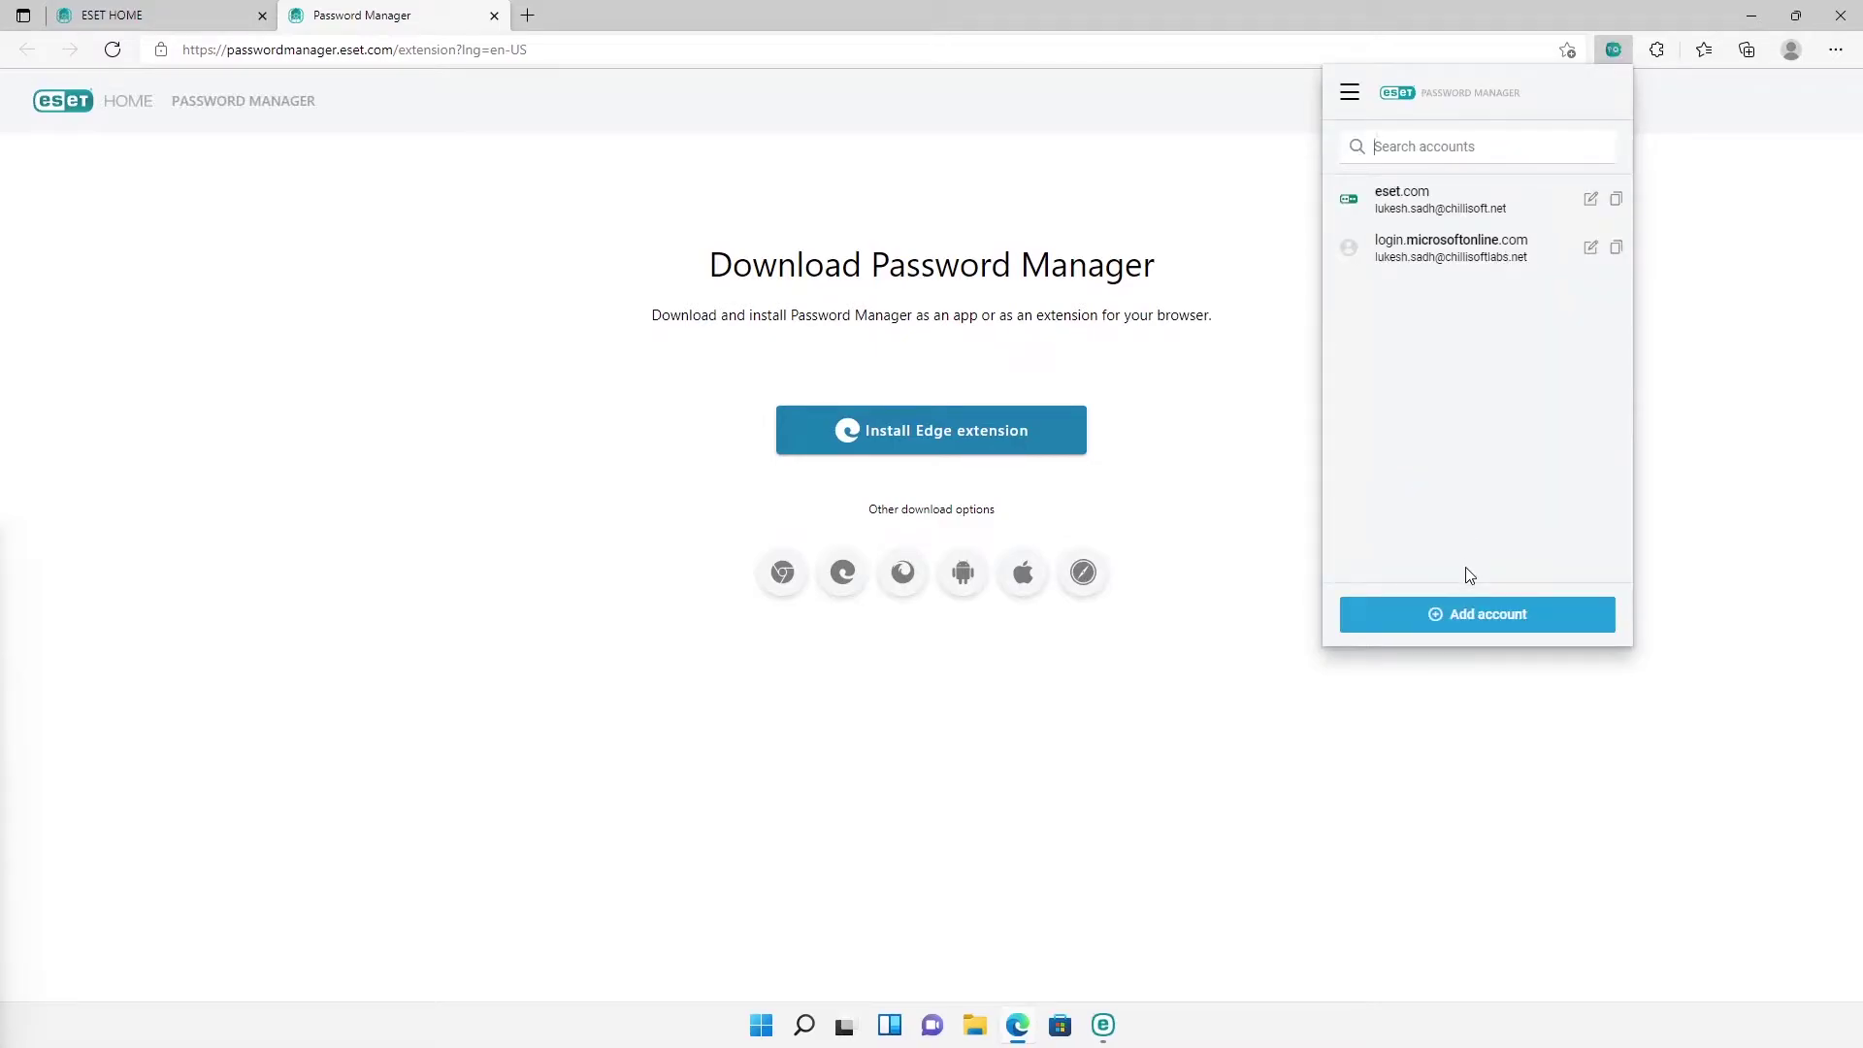
Step: Save a new facebook.com login with a password, then open the saved login.microsoftonline.com site
left_click(1466, 619)
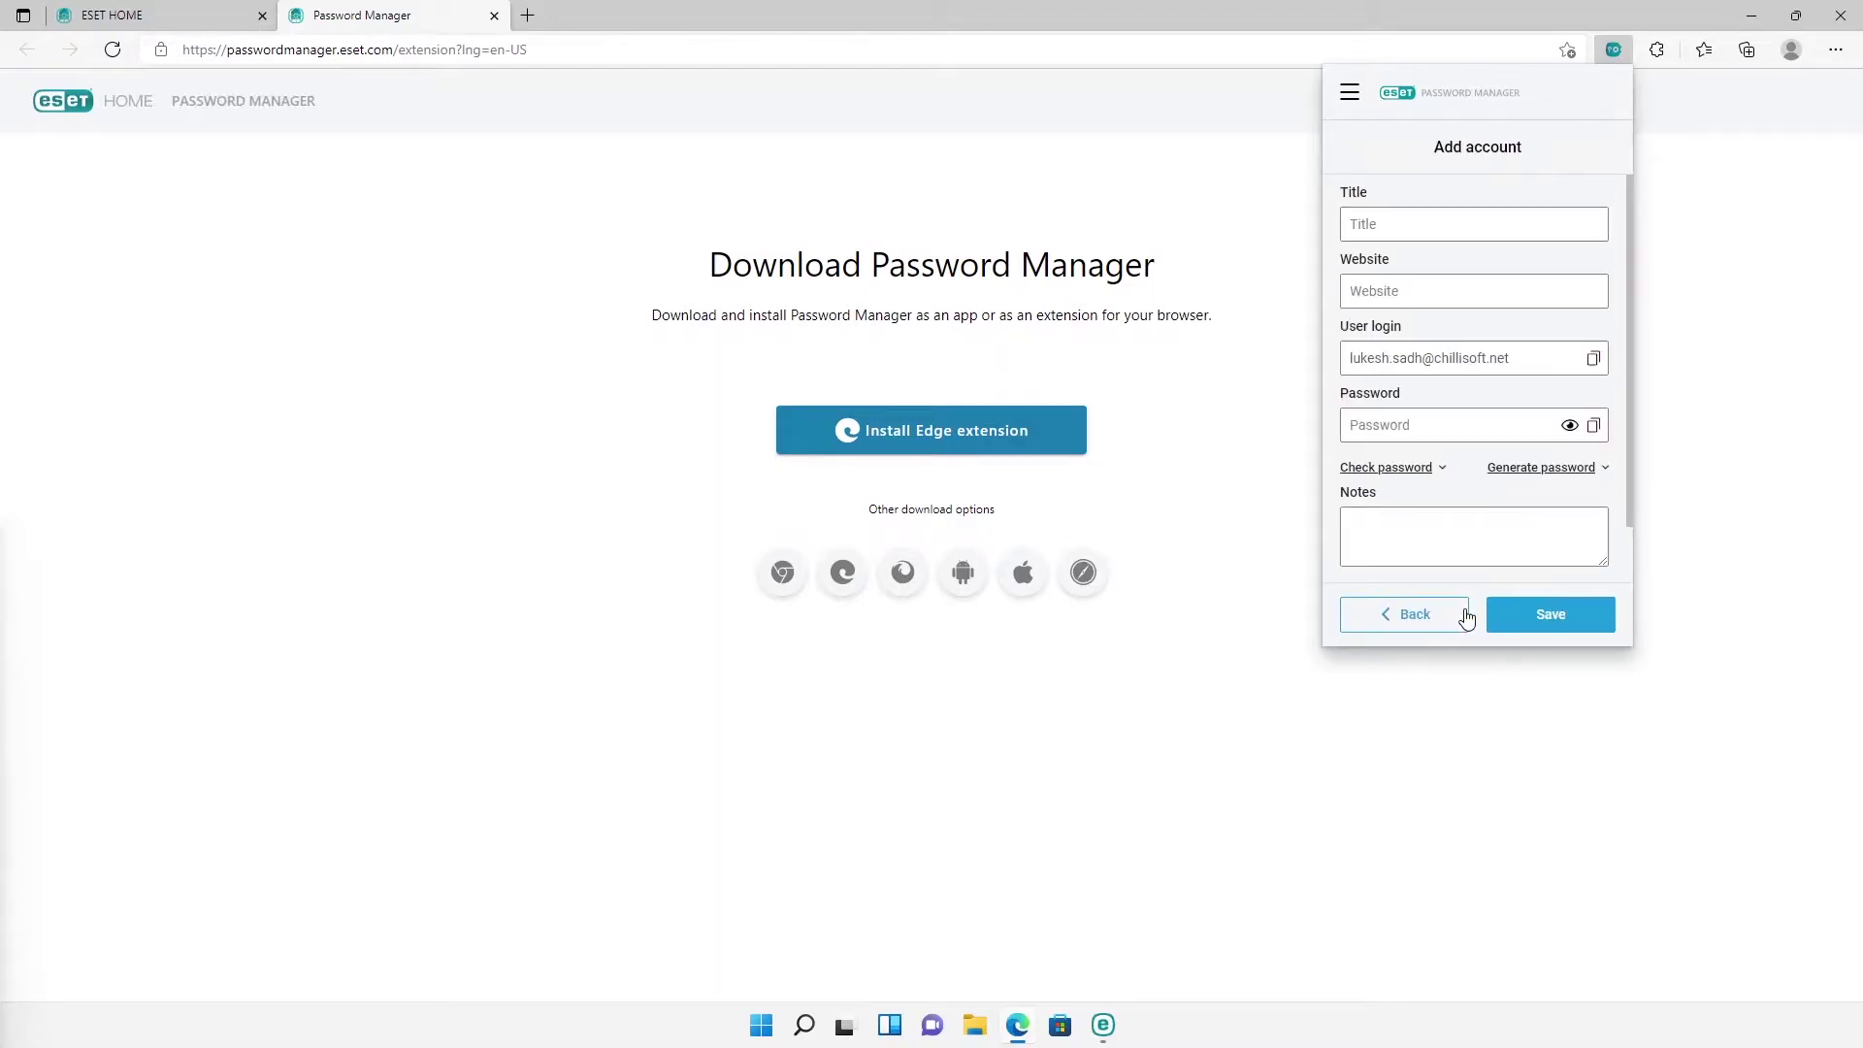
type("face")
left_click(1421, 326)
left_click(1407, 424)
type("123")
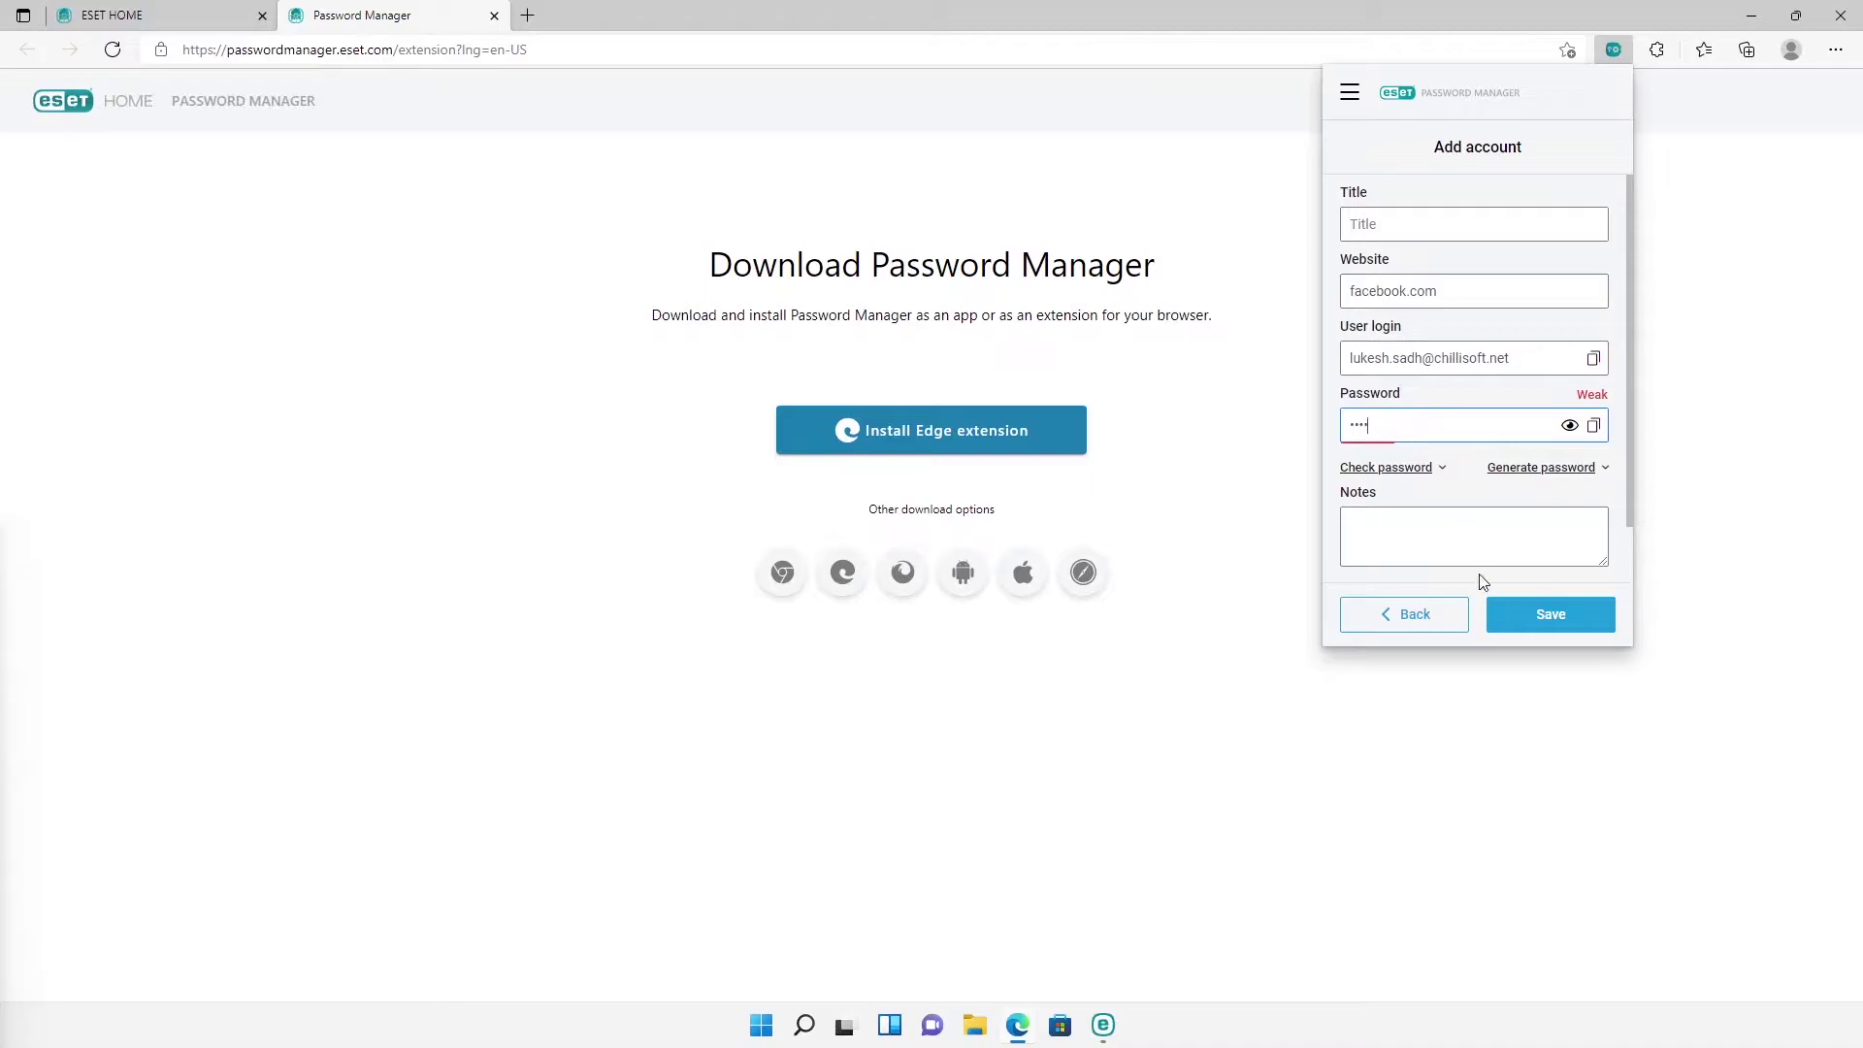
left_click(1505, 621)
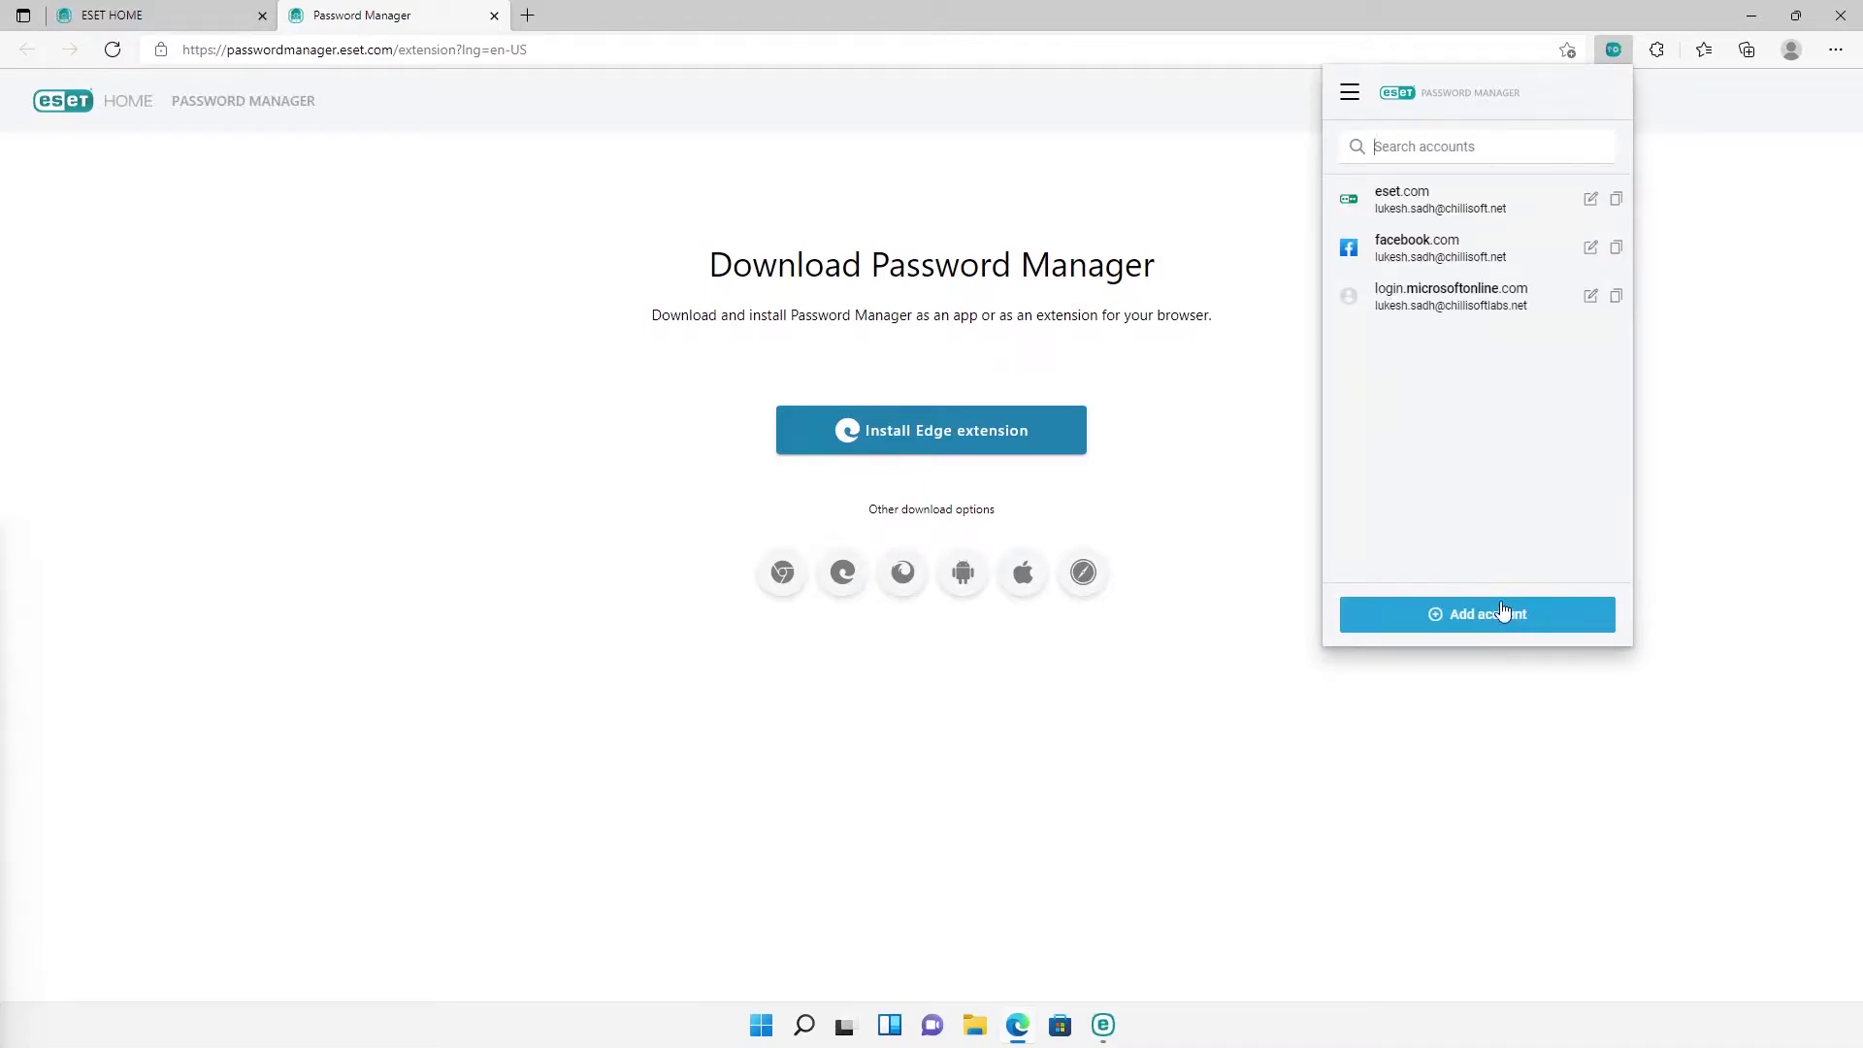
left_click(1457, 301)
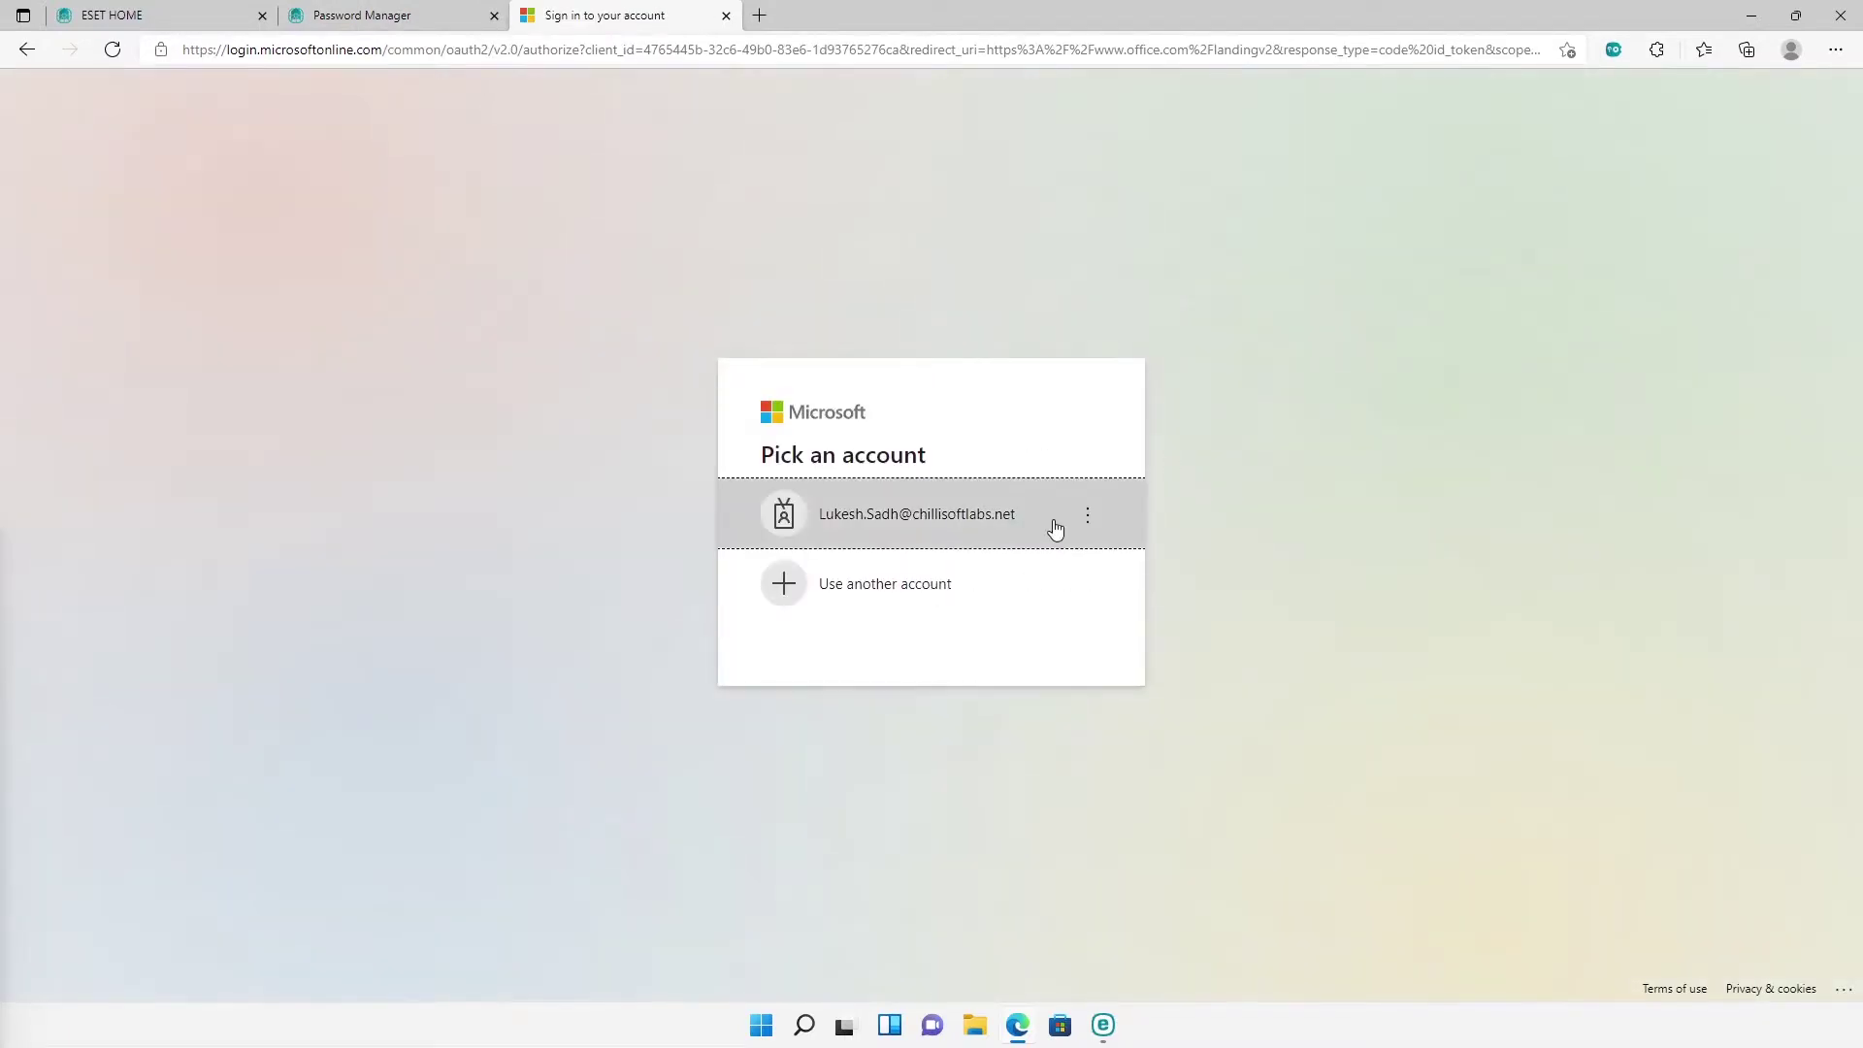
Step: Sign in to Microsoft using the autofilled saved login, close the Office tab, and reopen the extension
left_click(1054, 525)
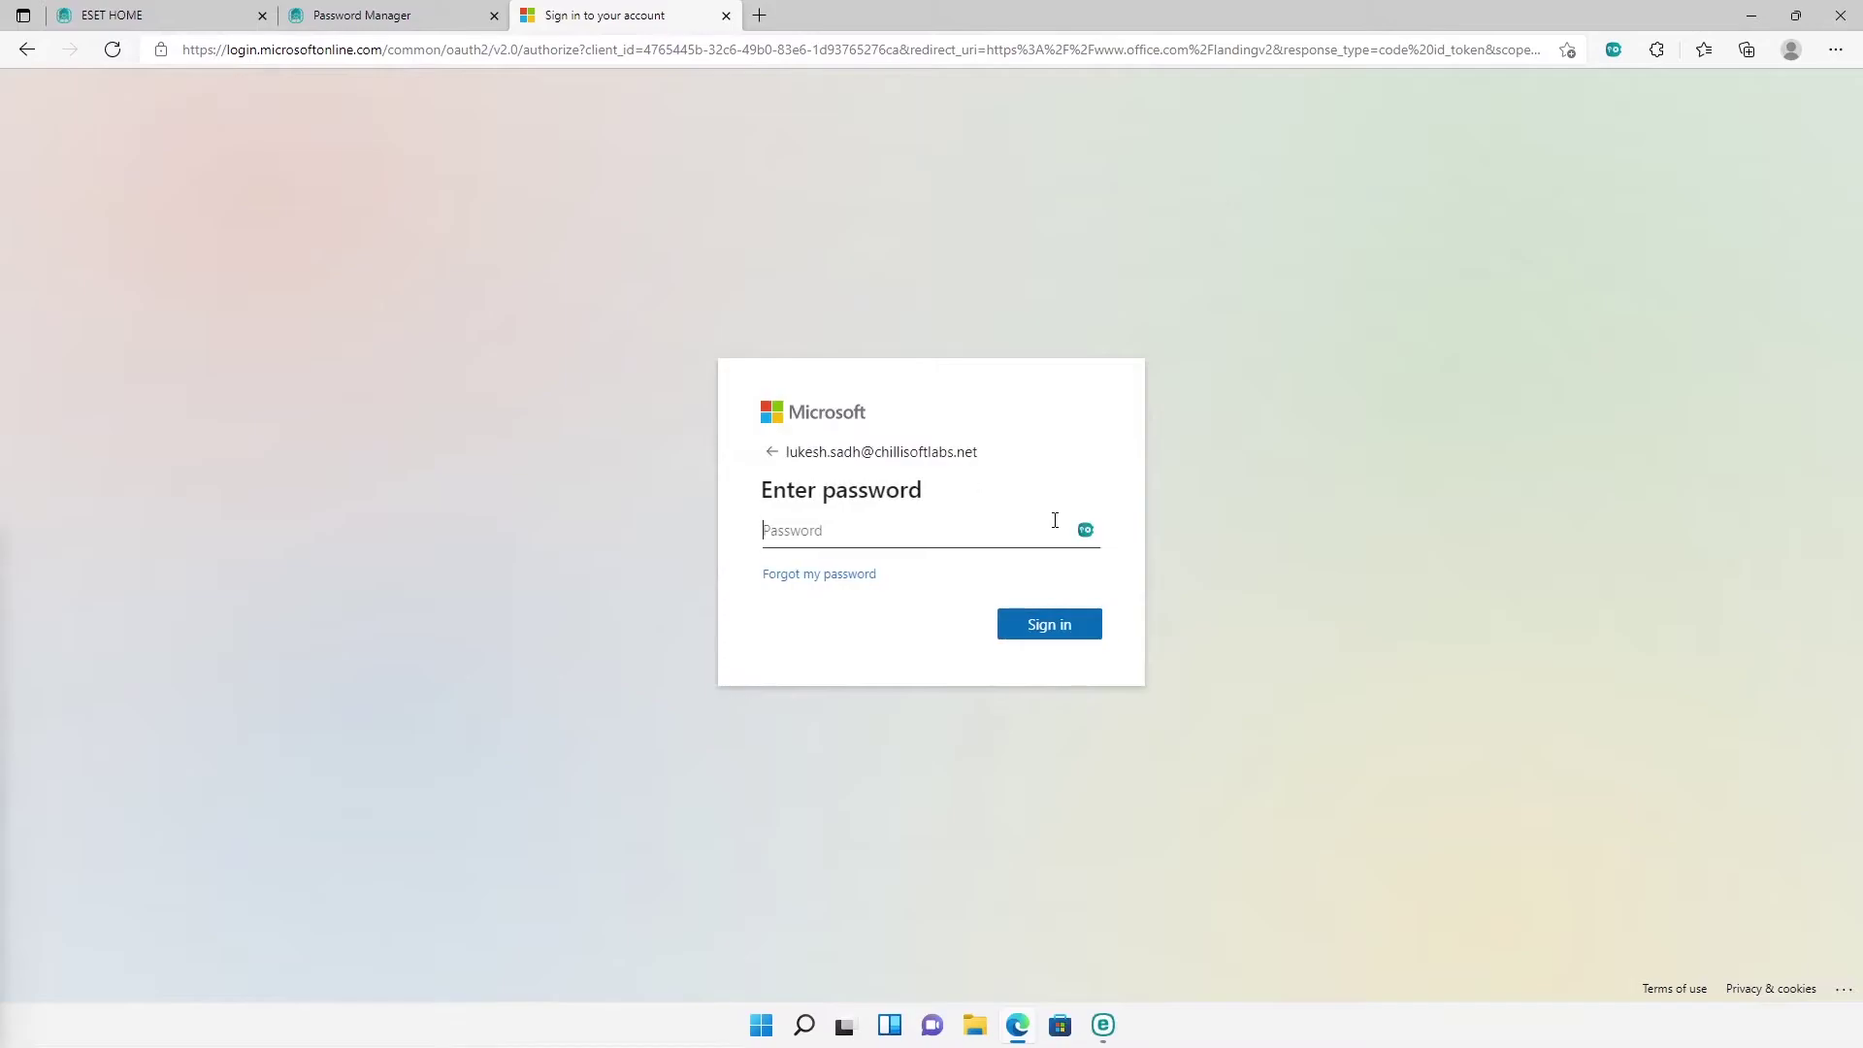
left_click(1085, 536)
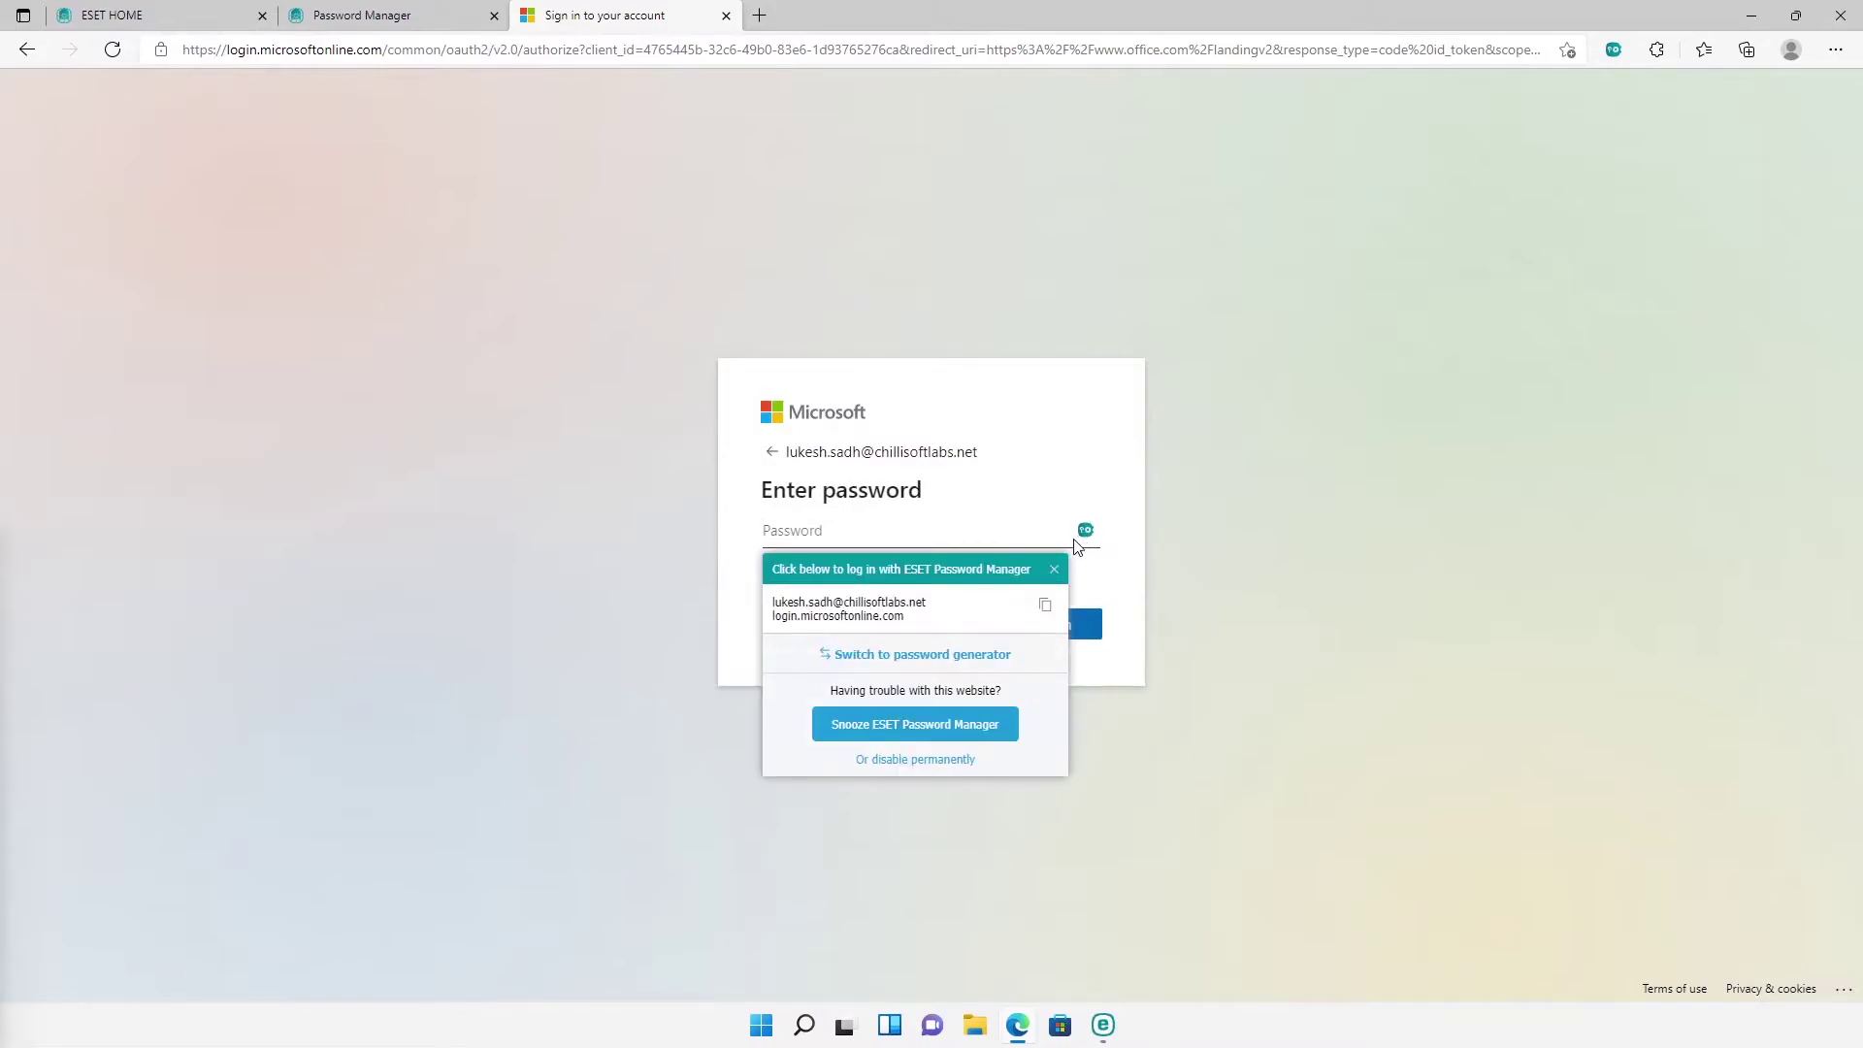
left_click(1003, 611)
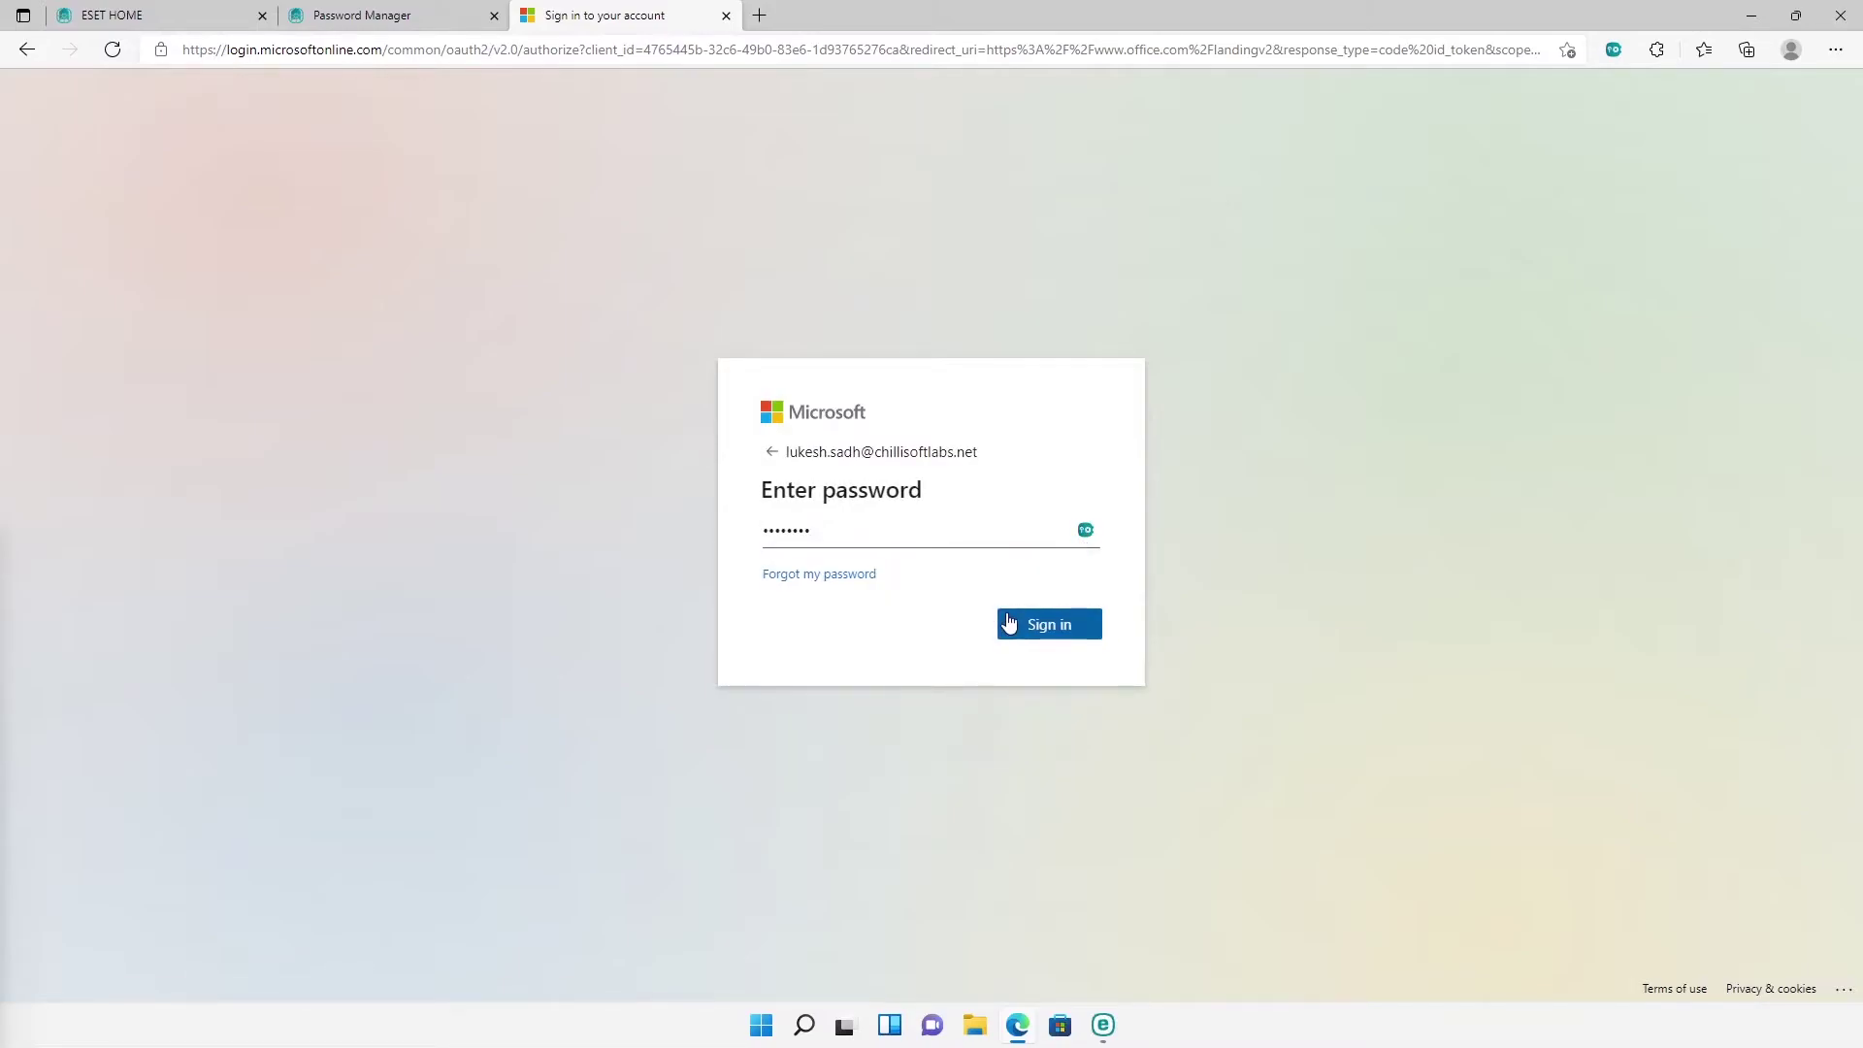
left_click(1040, 633)
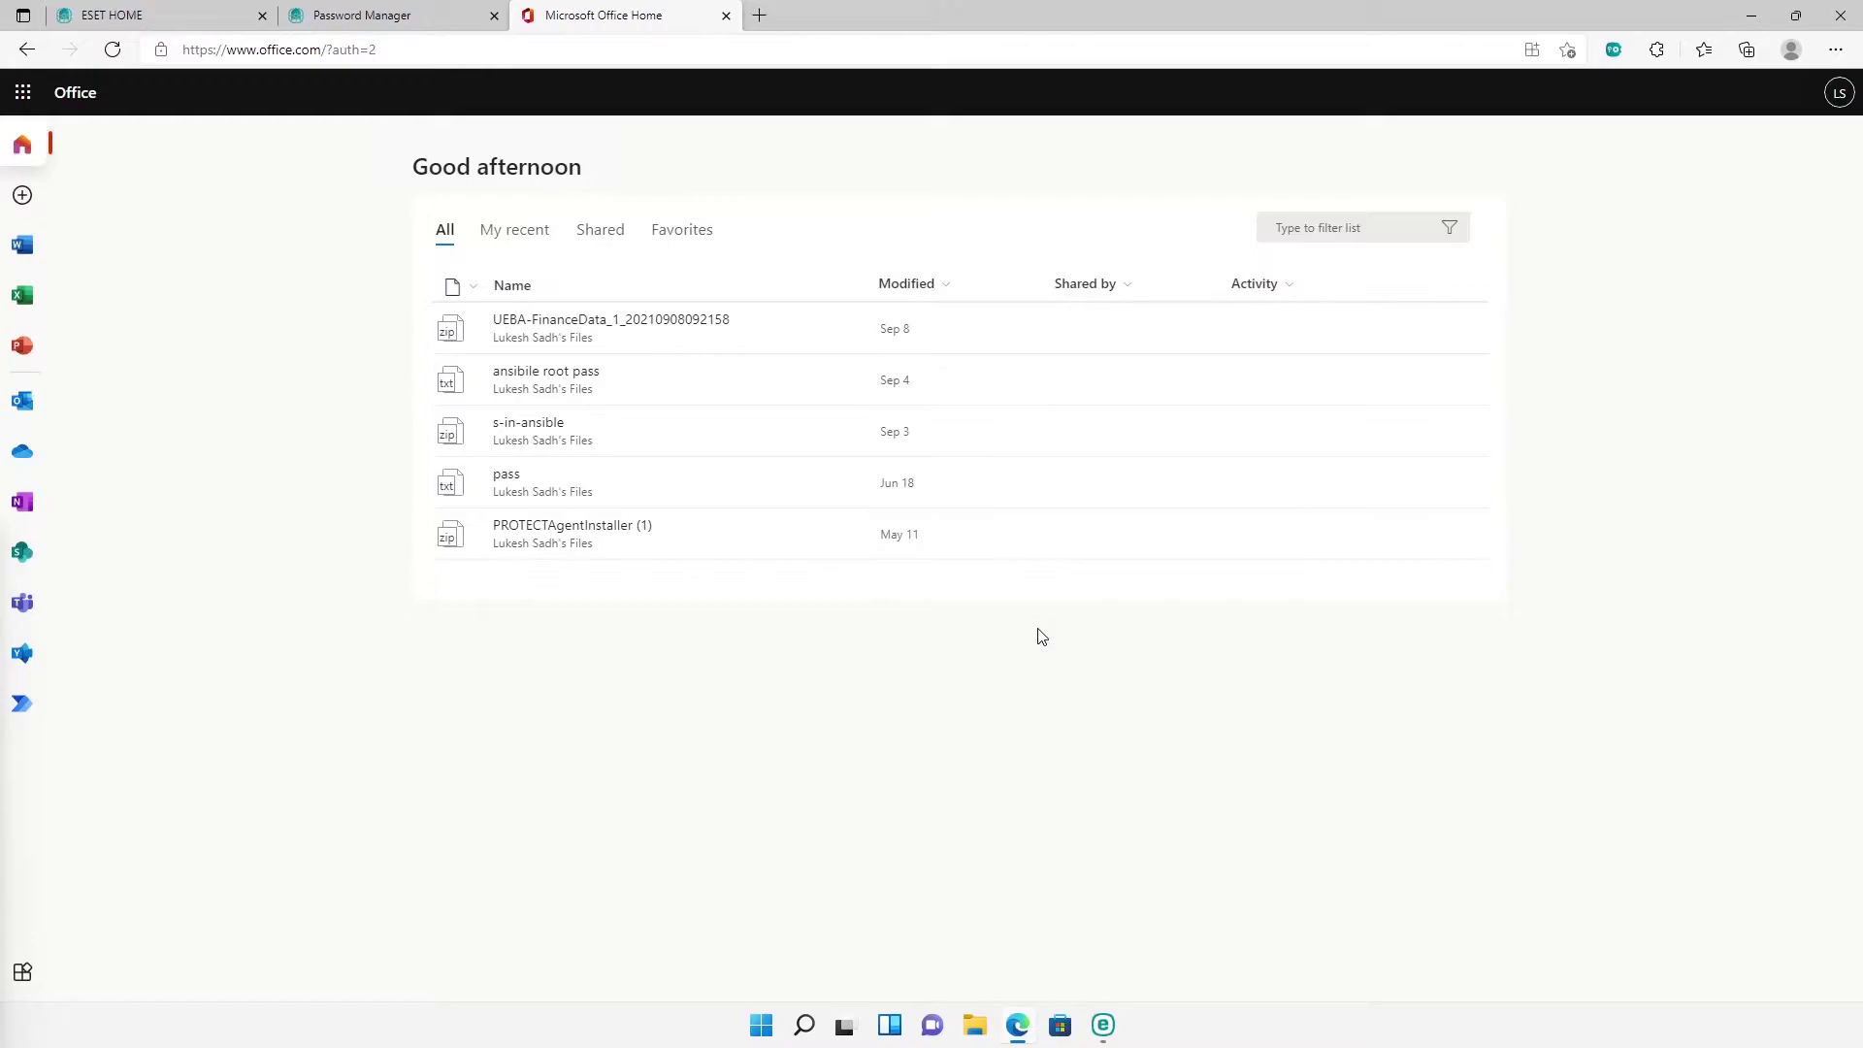
left_click(725, 15)
left_click(1619, 54)
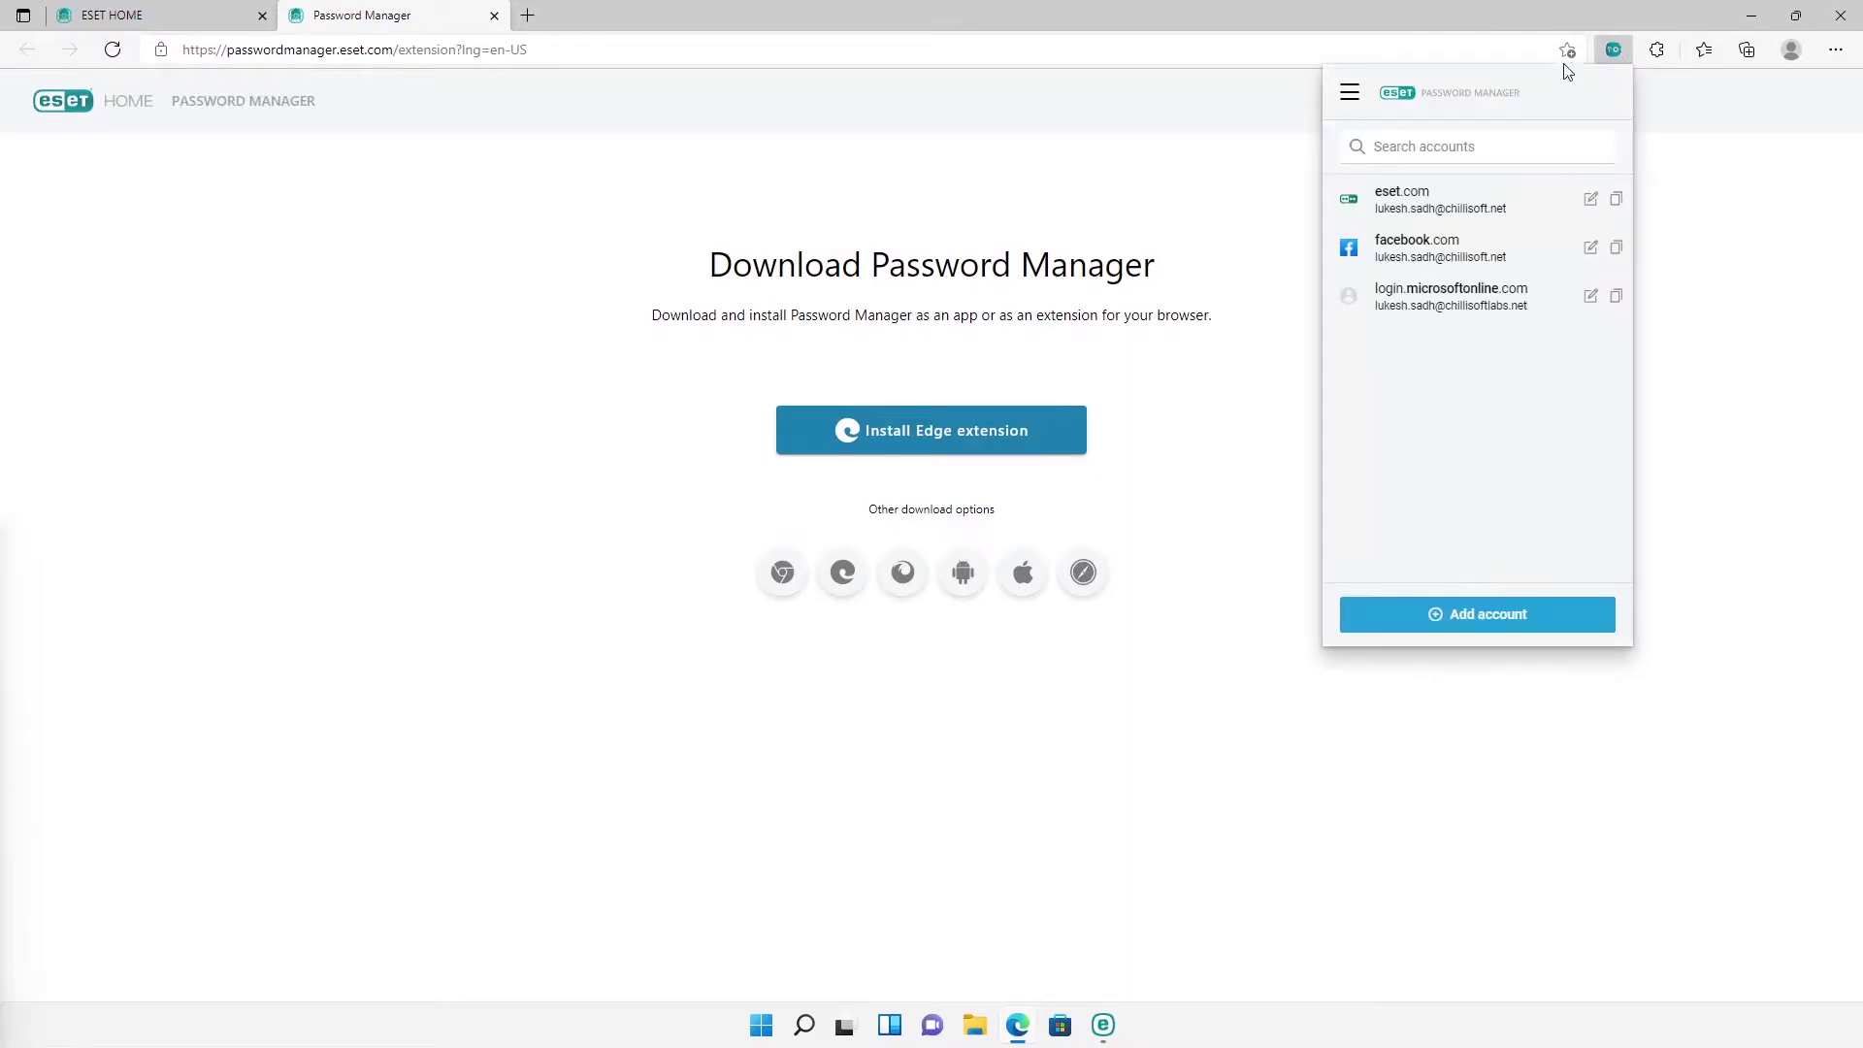
Step: Start a new identity from the stored identities list, scroll the form, then cancel it
left_click(1359, 94)
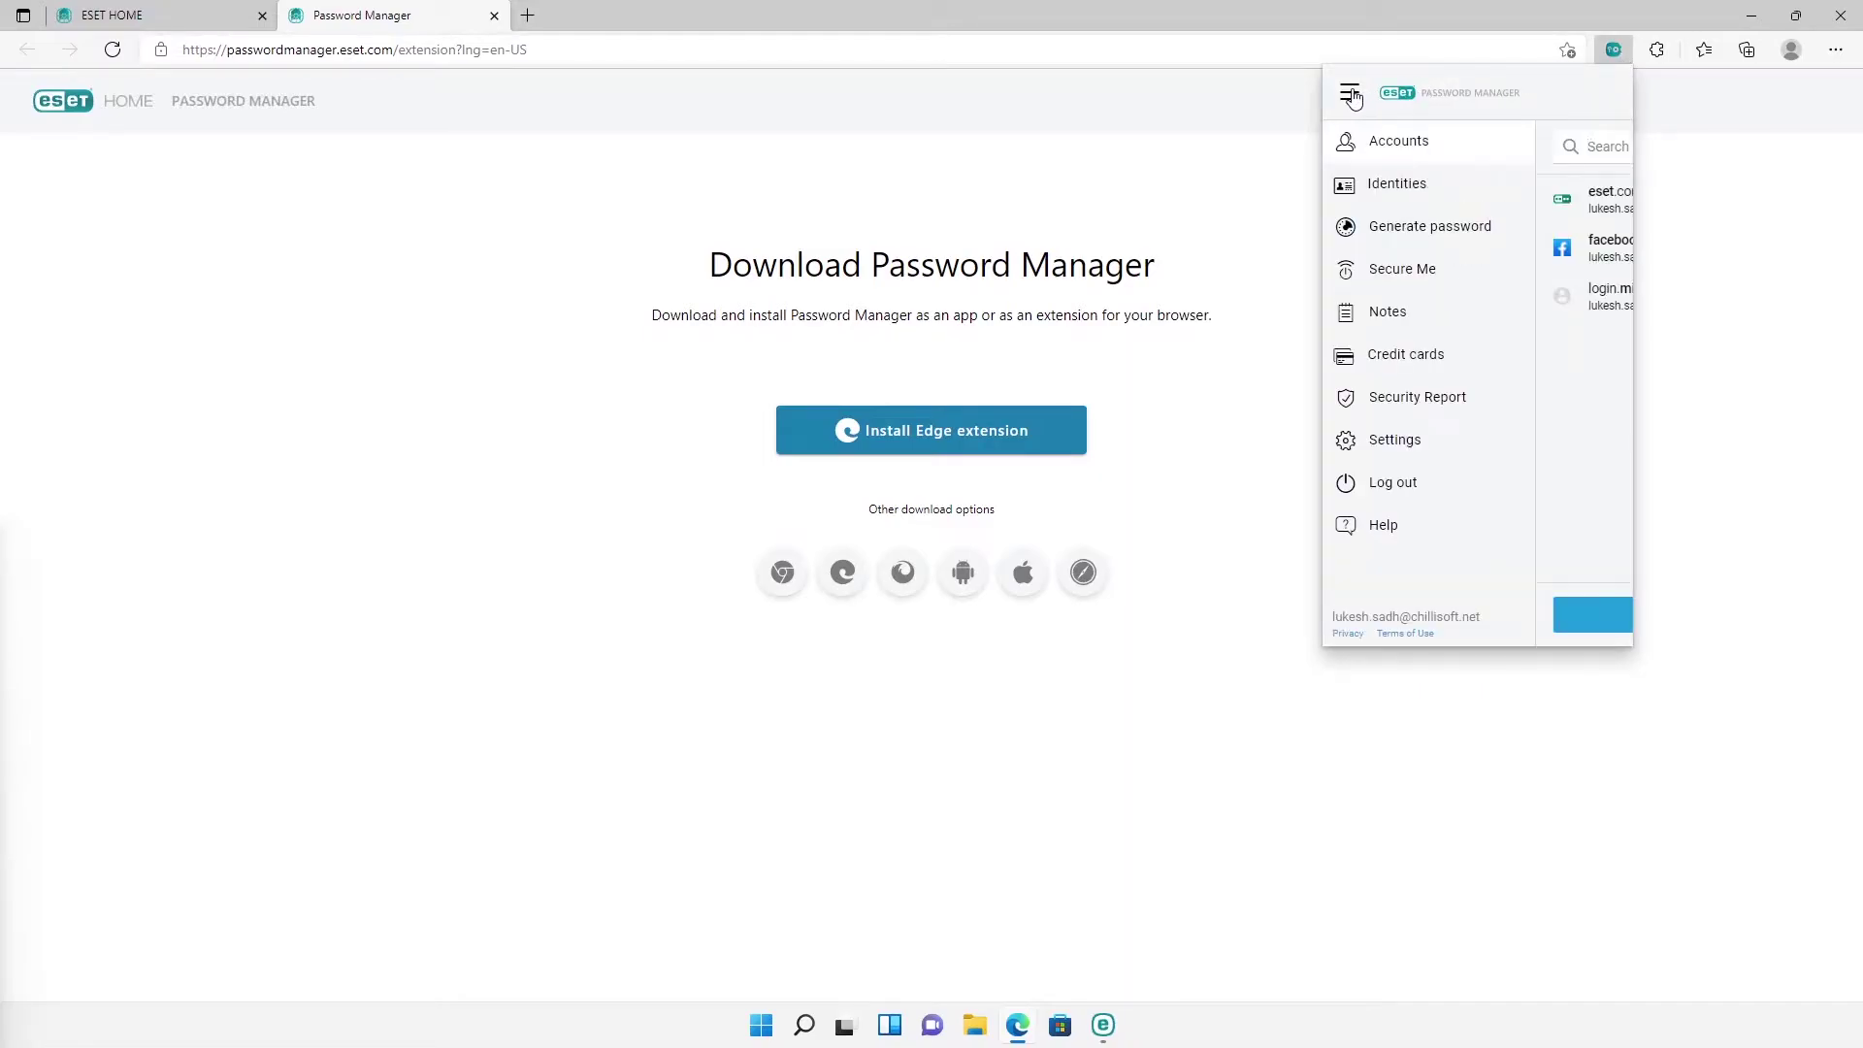
left_click(1359, 190)
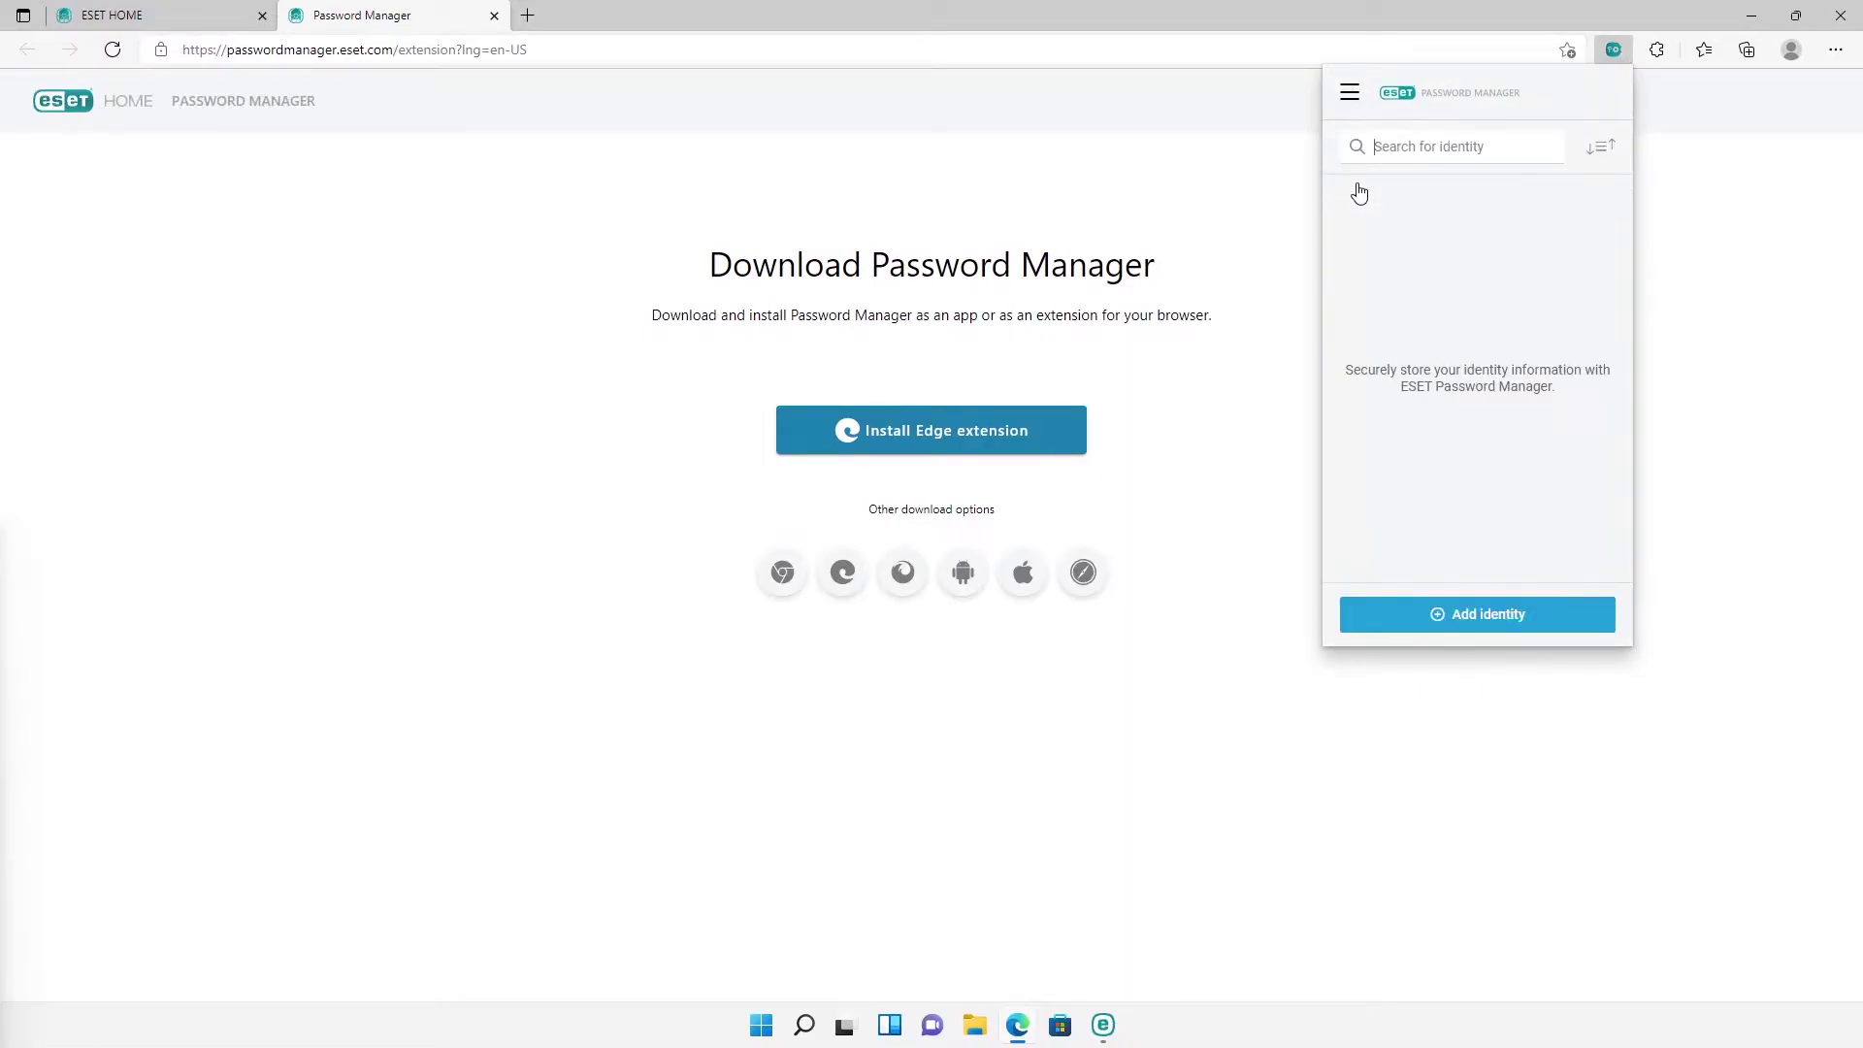
left_click(1467, 618)
scroll(1477, 413, "down", 3)
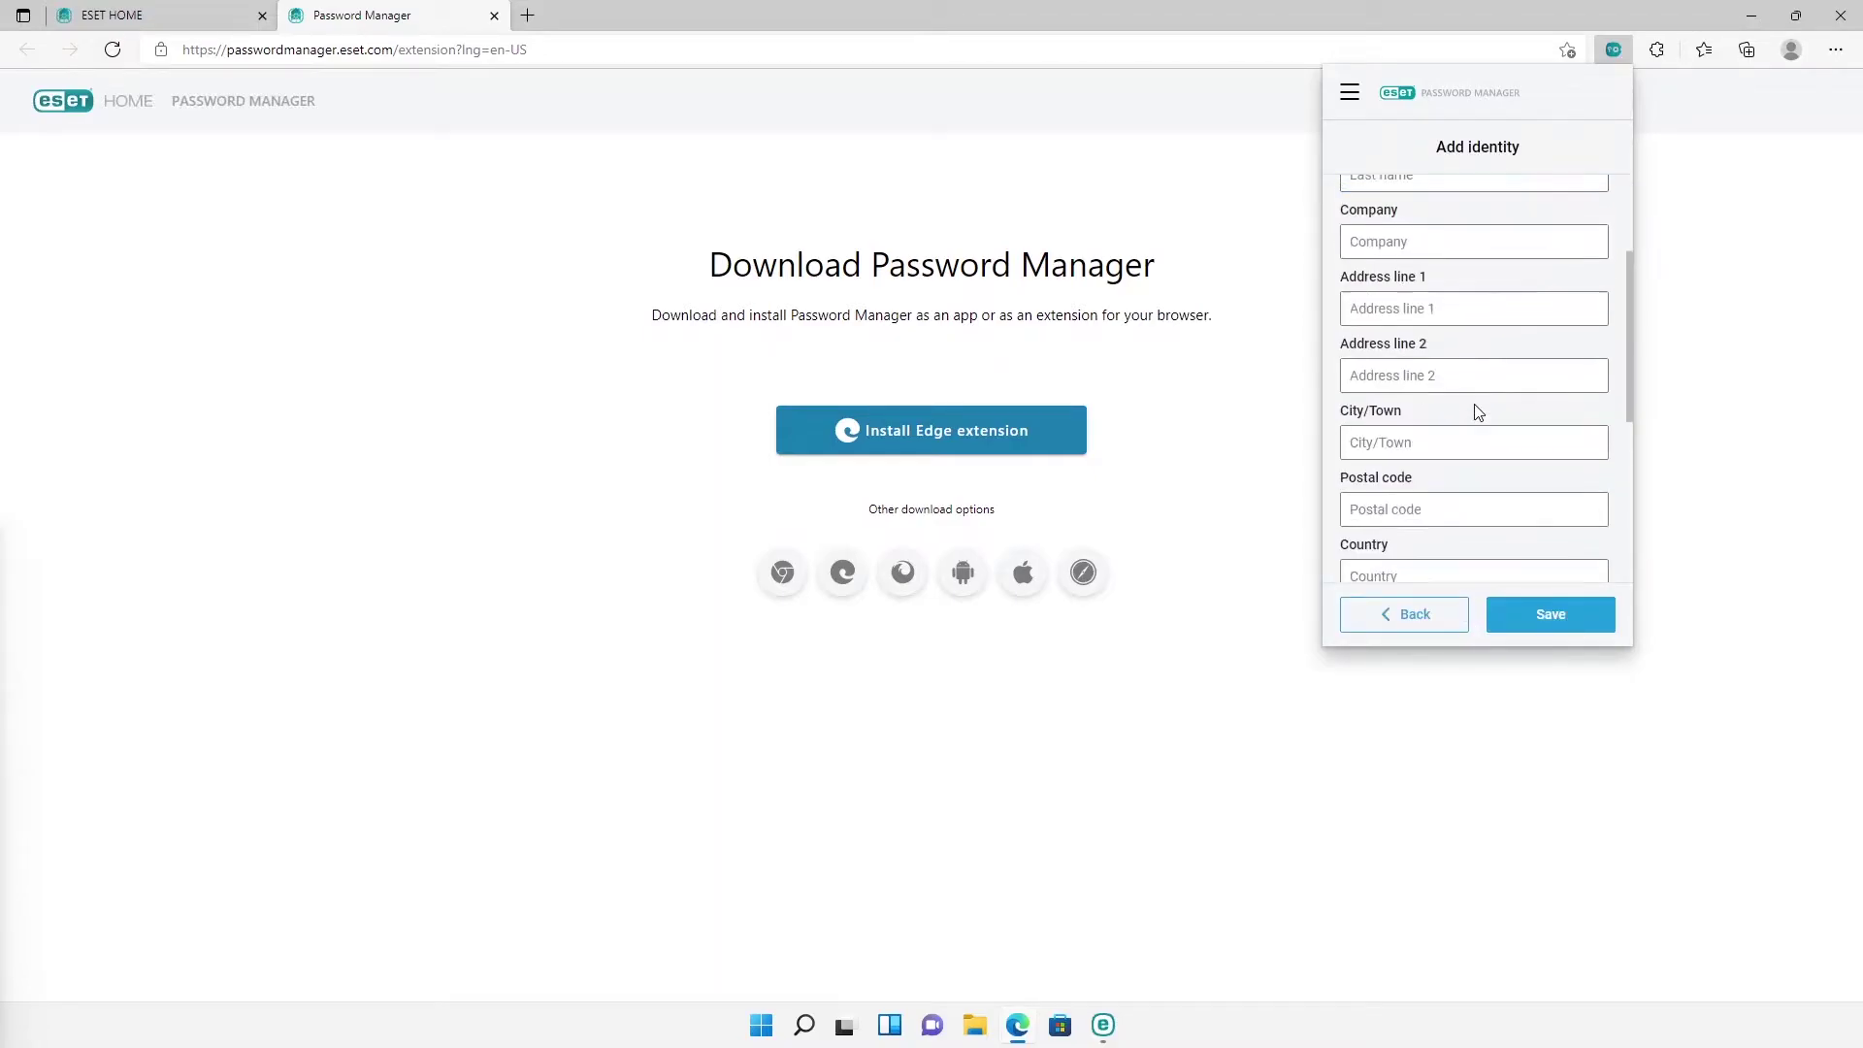
scroll(1475, 417, "down", 3)
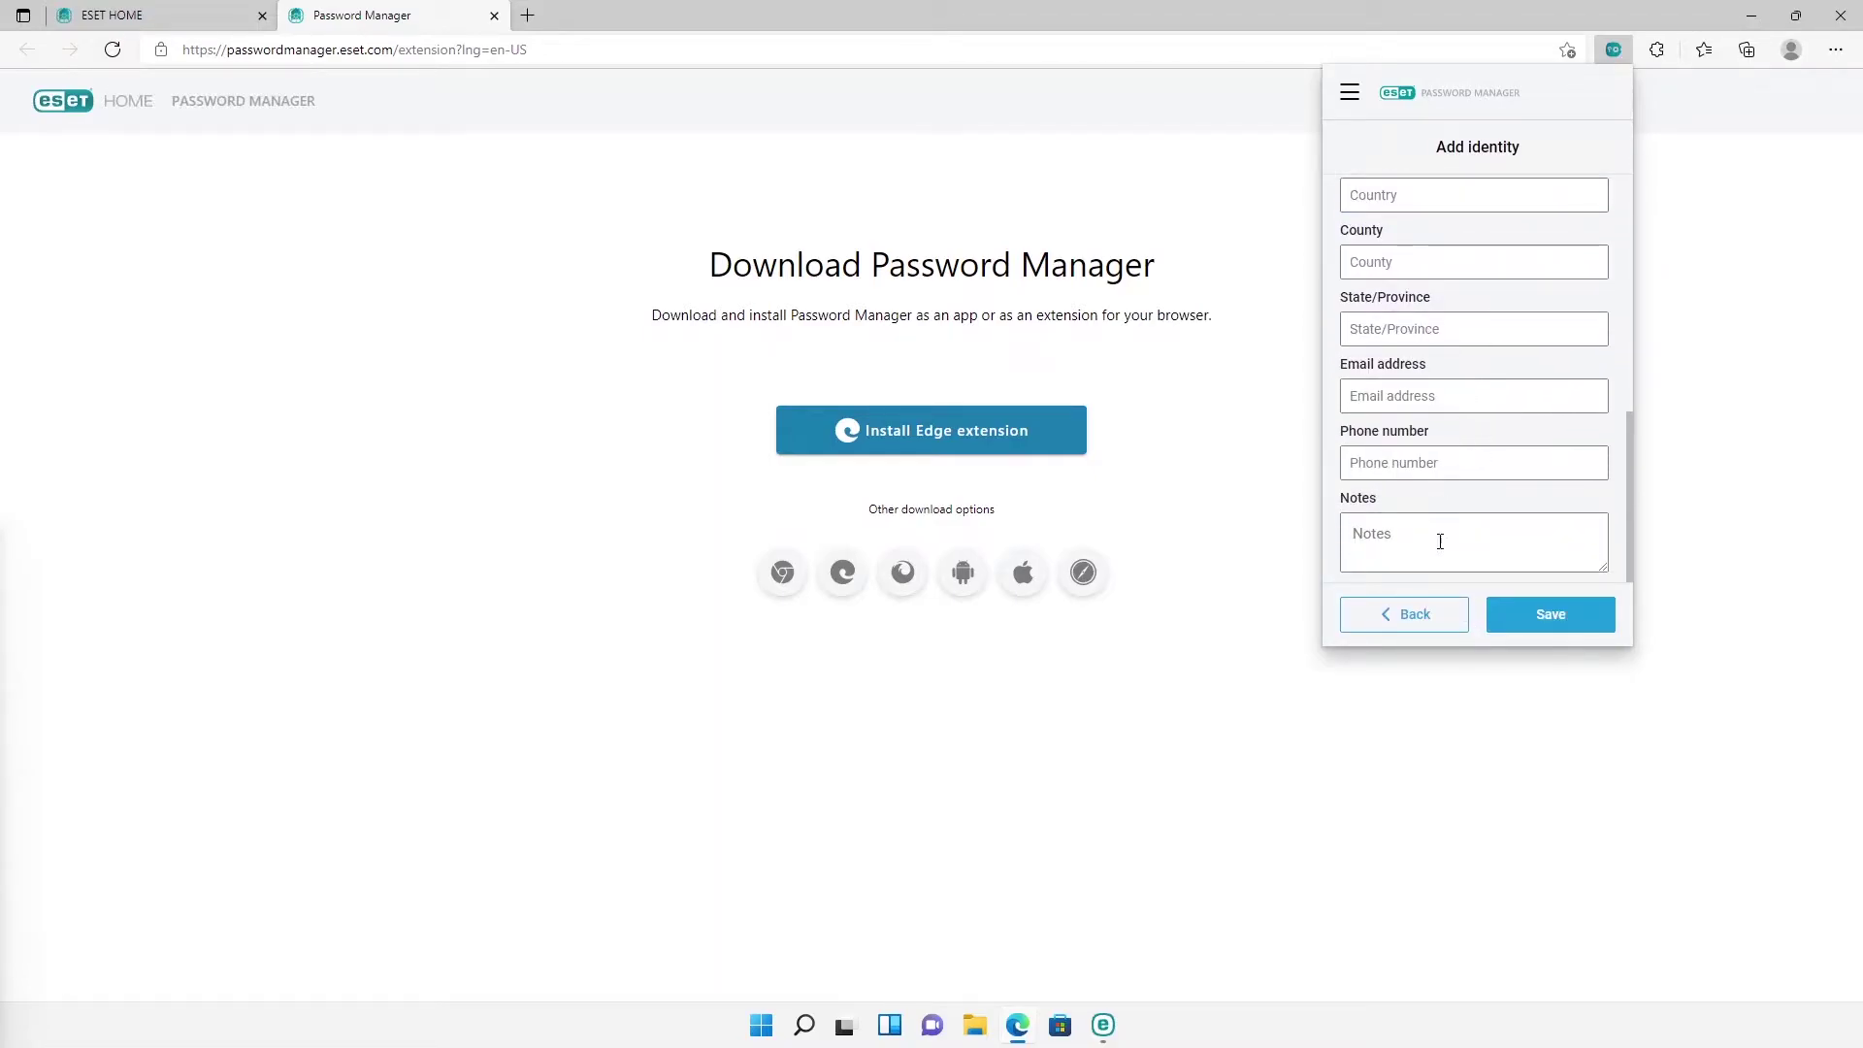
left_click(1423, 613)
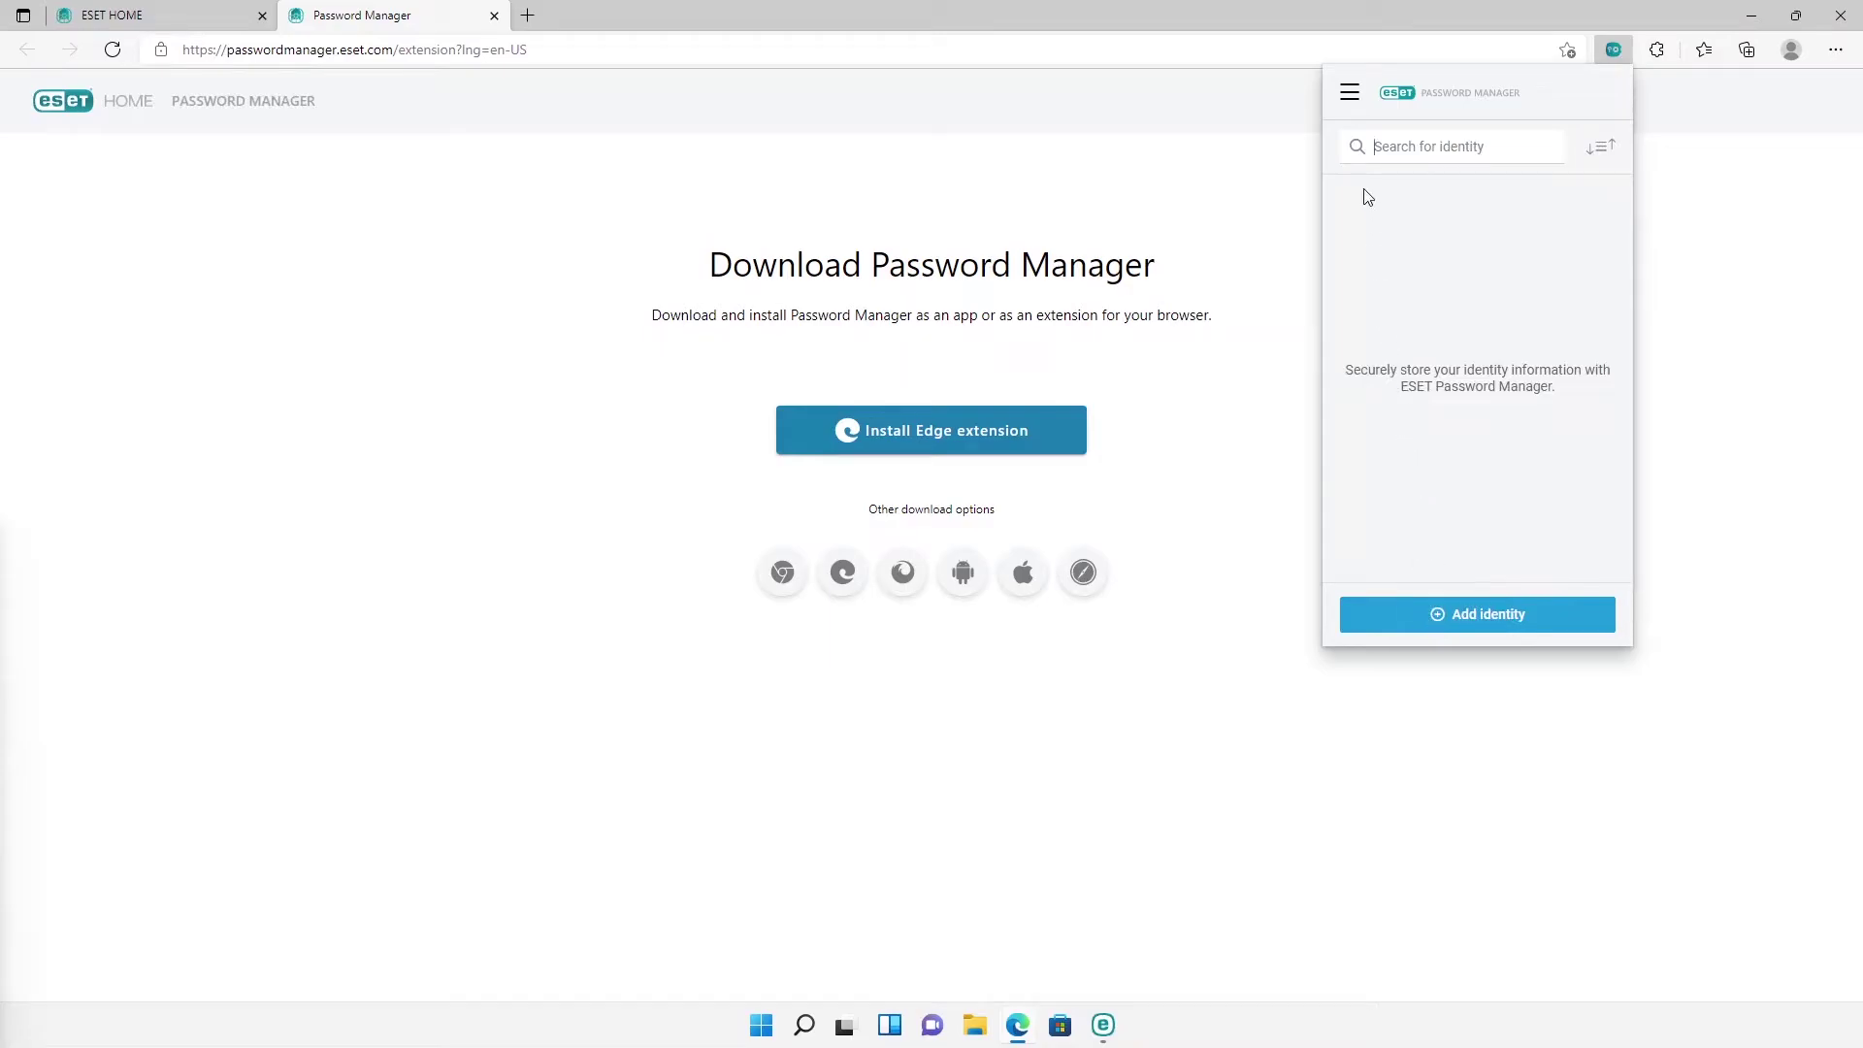
Step: Generate a 19-character password from all character types, rated Excellent strength
left_click(1350, 94)
left_click(1375, 223)
left_click(1370, 401)
left_click_drag(1460, 341, 1488, 342)
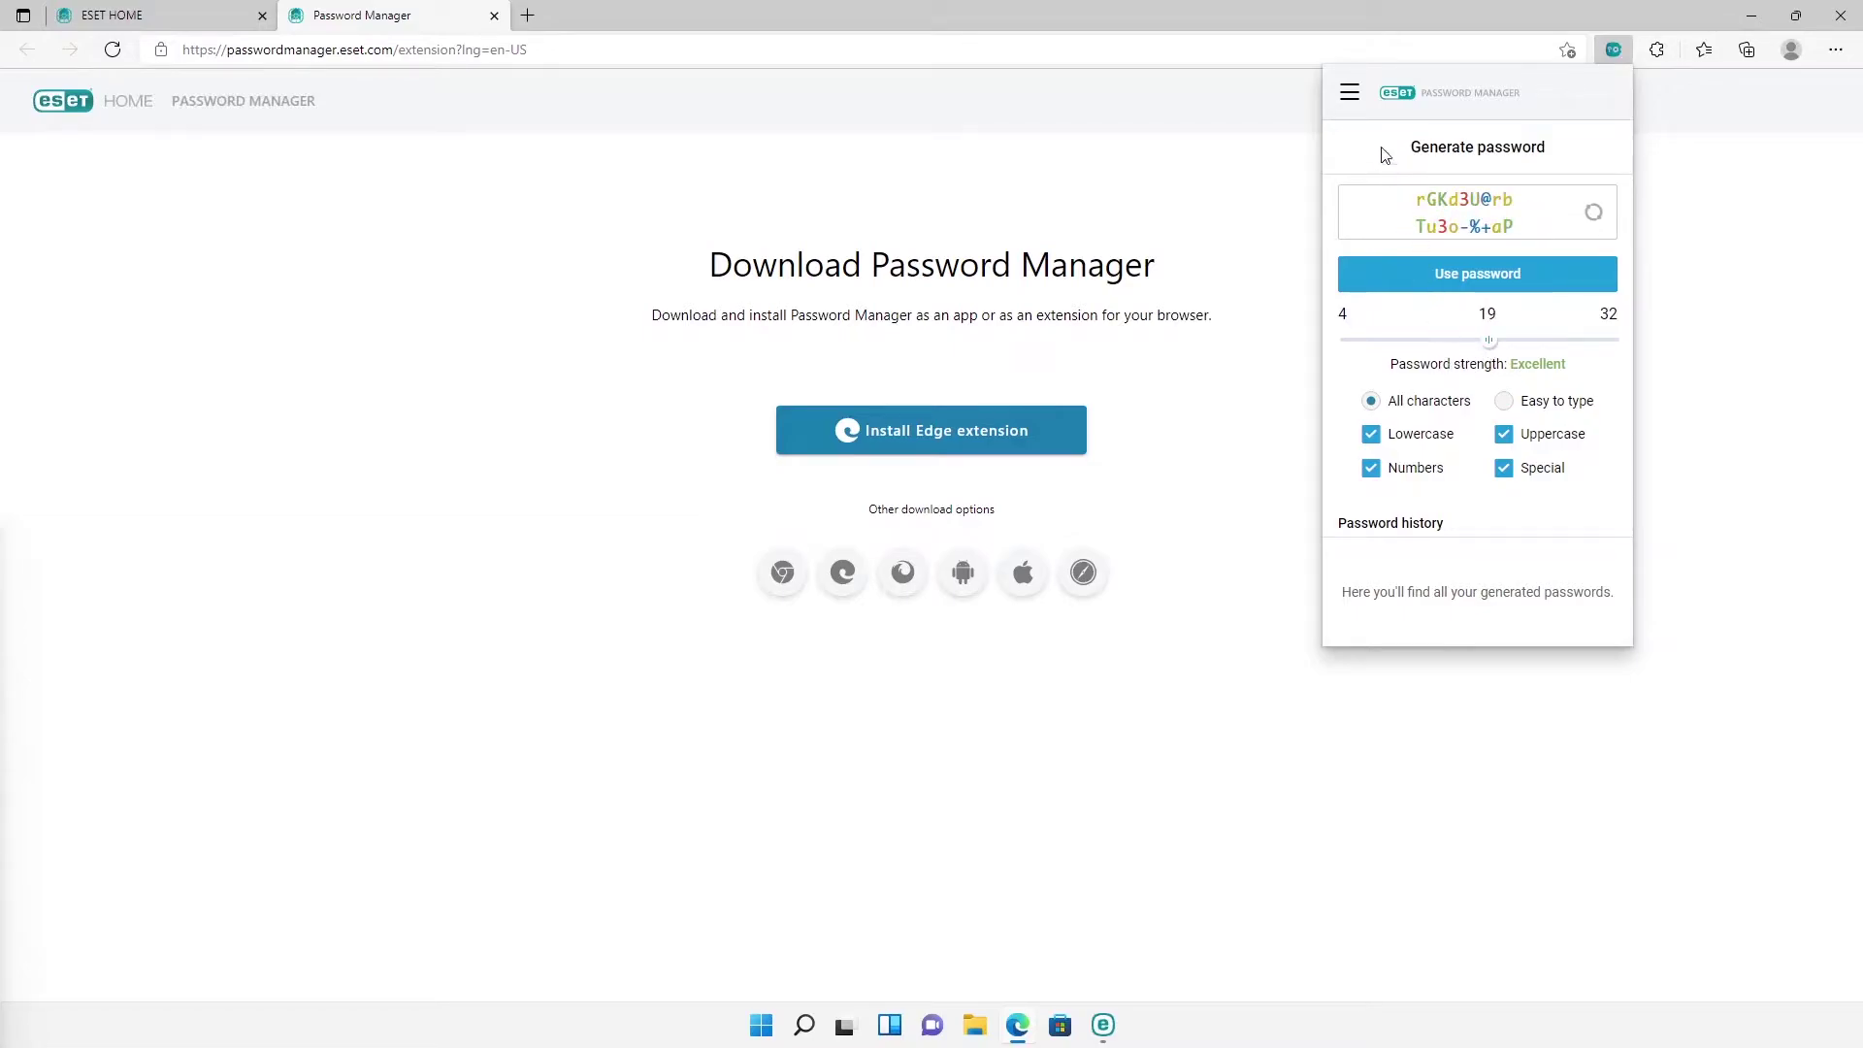
Step: Open Secure Me and cancel the Secure all sessions confirmation, leaving no sessions secured
left_click(1350, 97)
left_click(1378, 267)
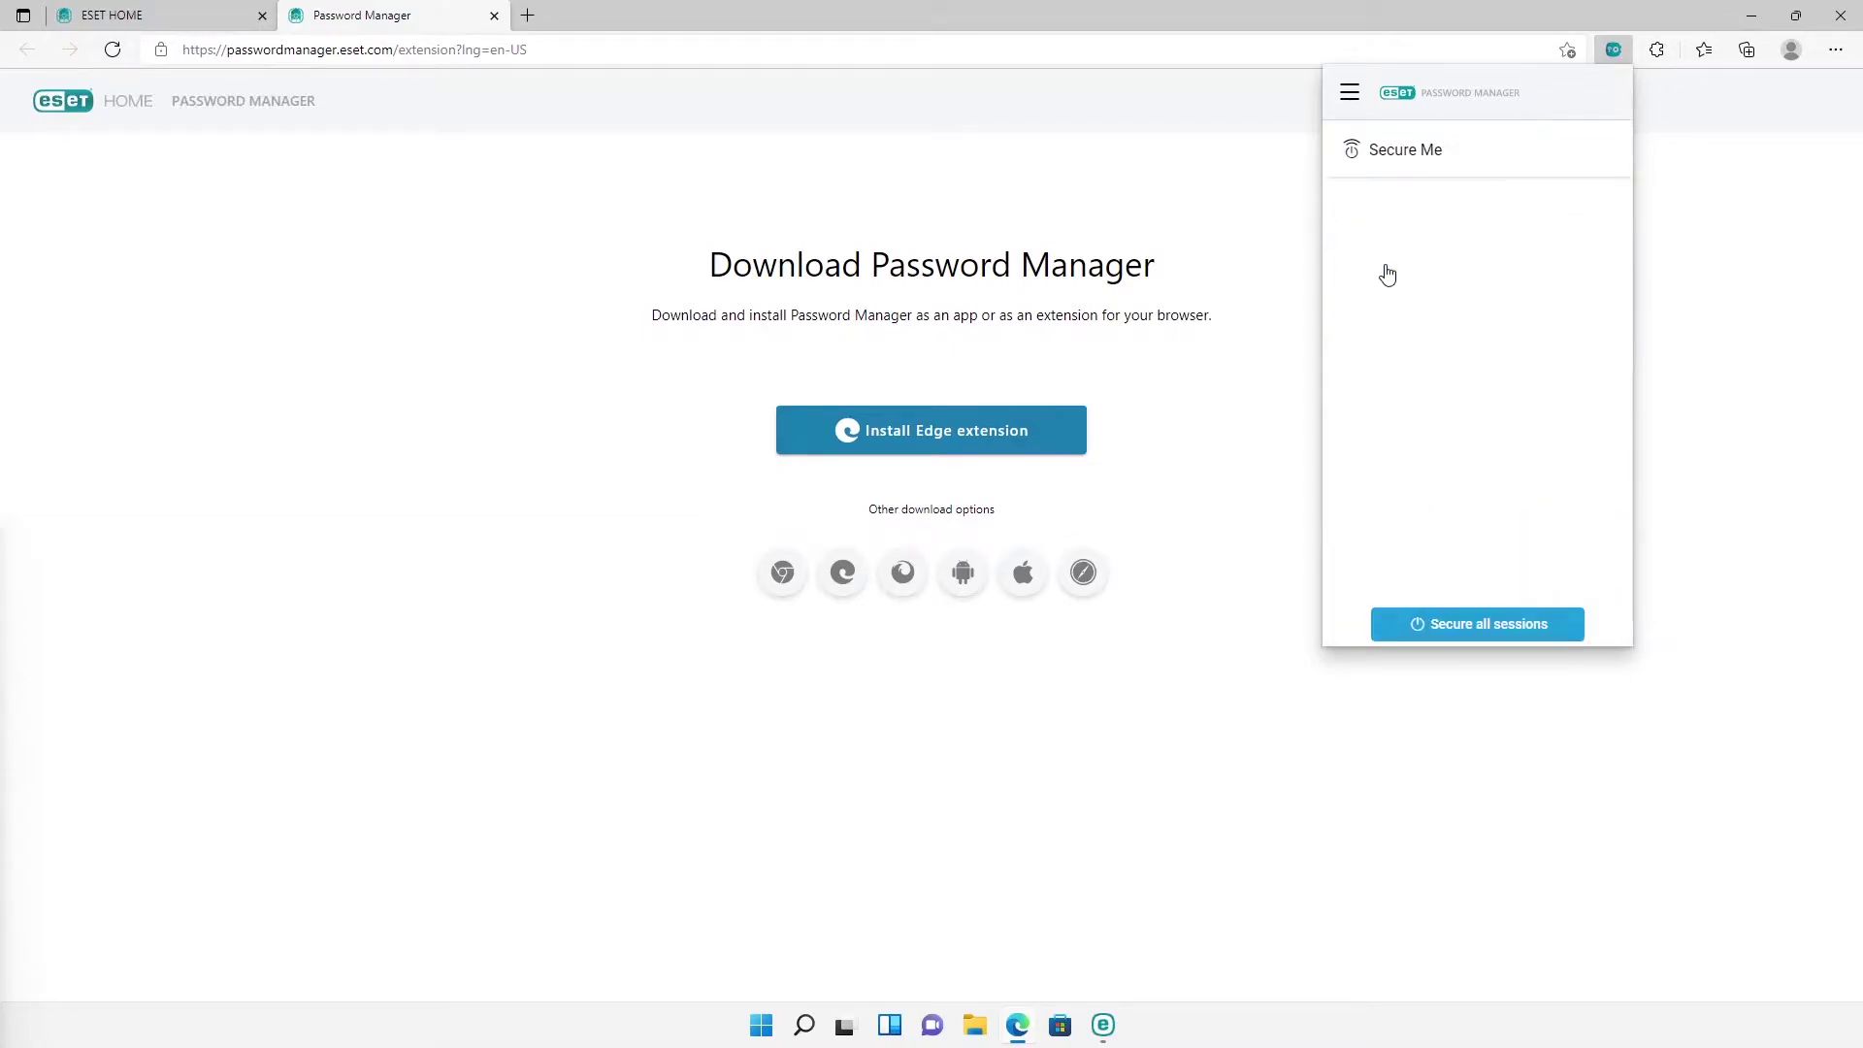
left_click(1475, 623)
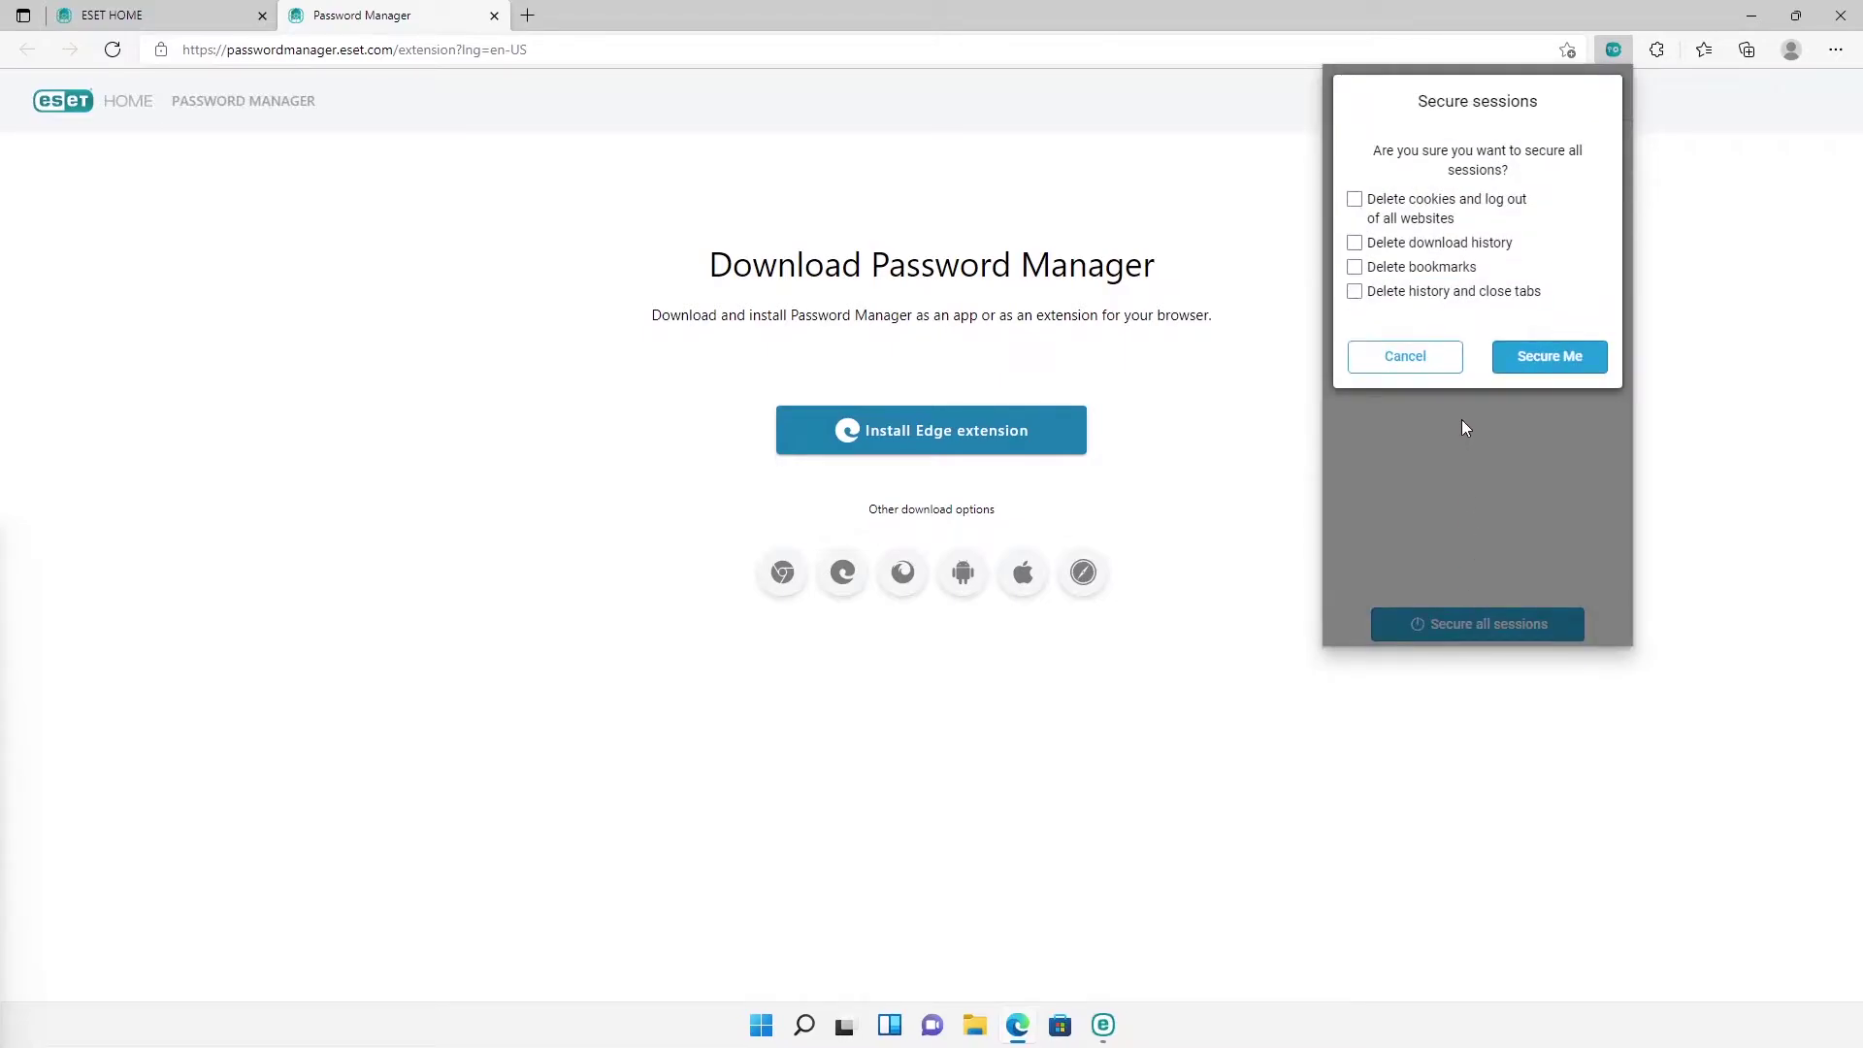
left_click(1435, 365)
left_click(1351, 108)
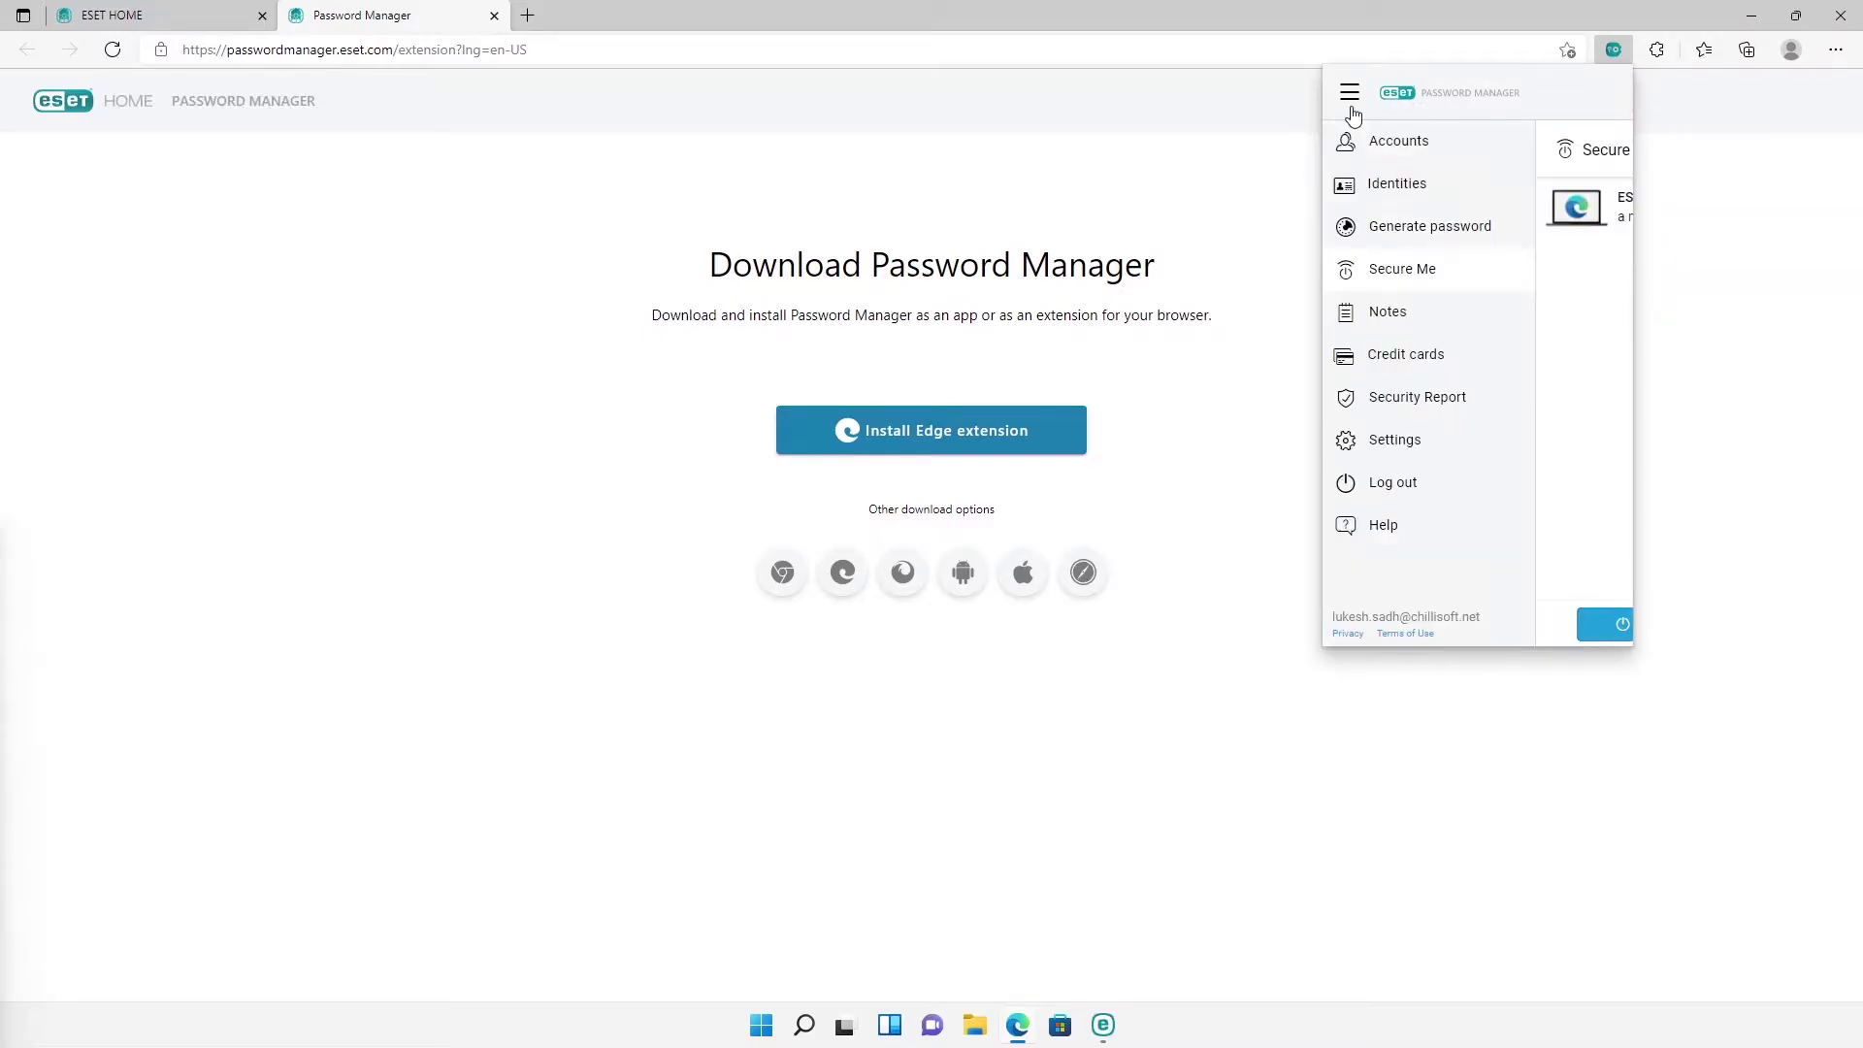
Step: Turn on Hide preview for the Wifi Password note and save it
left_click(1399, 307)
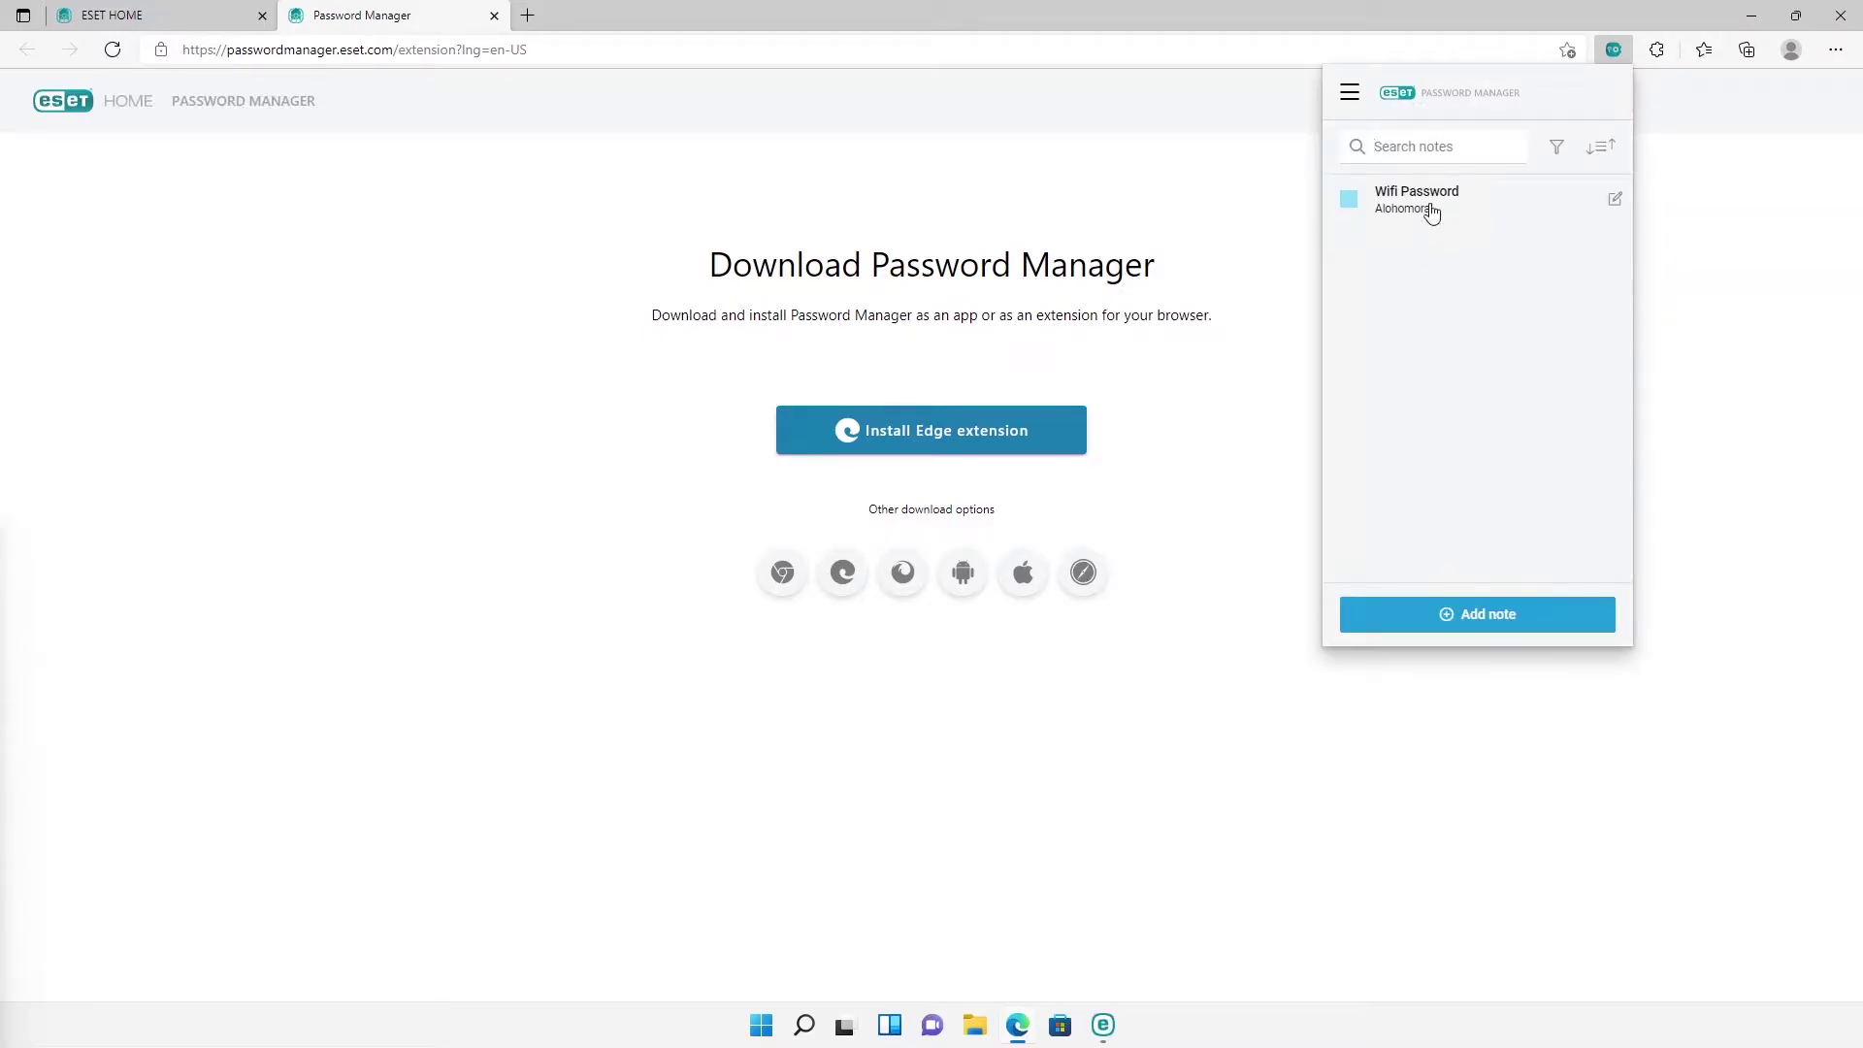
left_click(1456, 200)
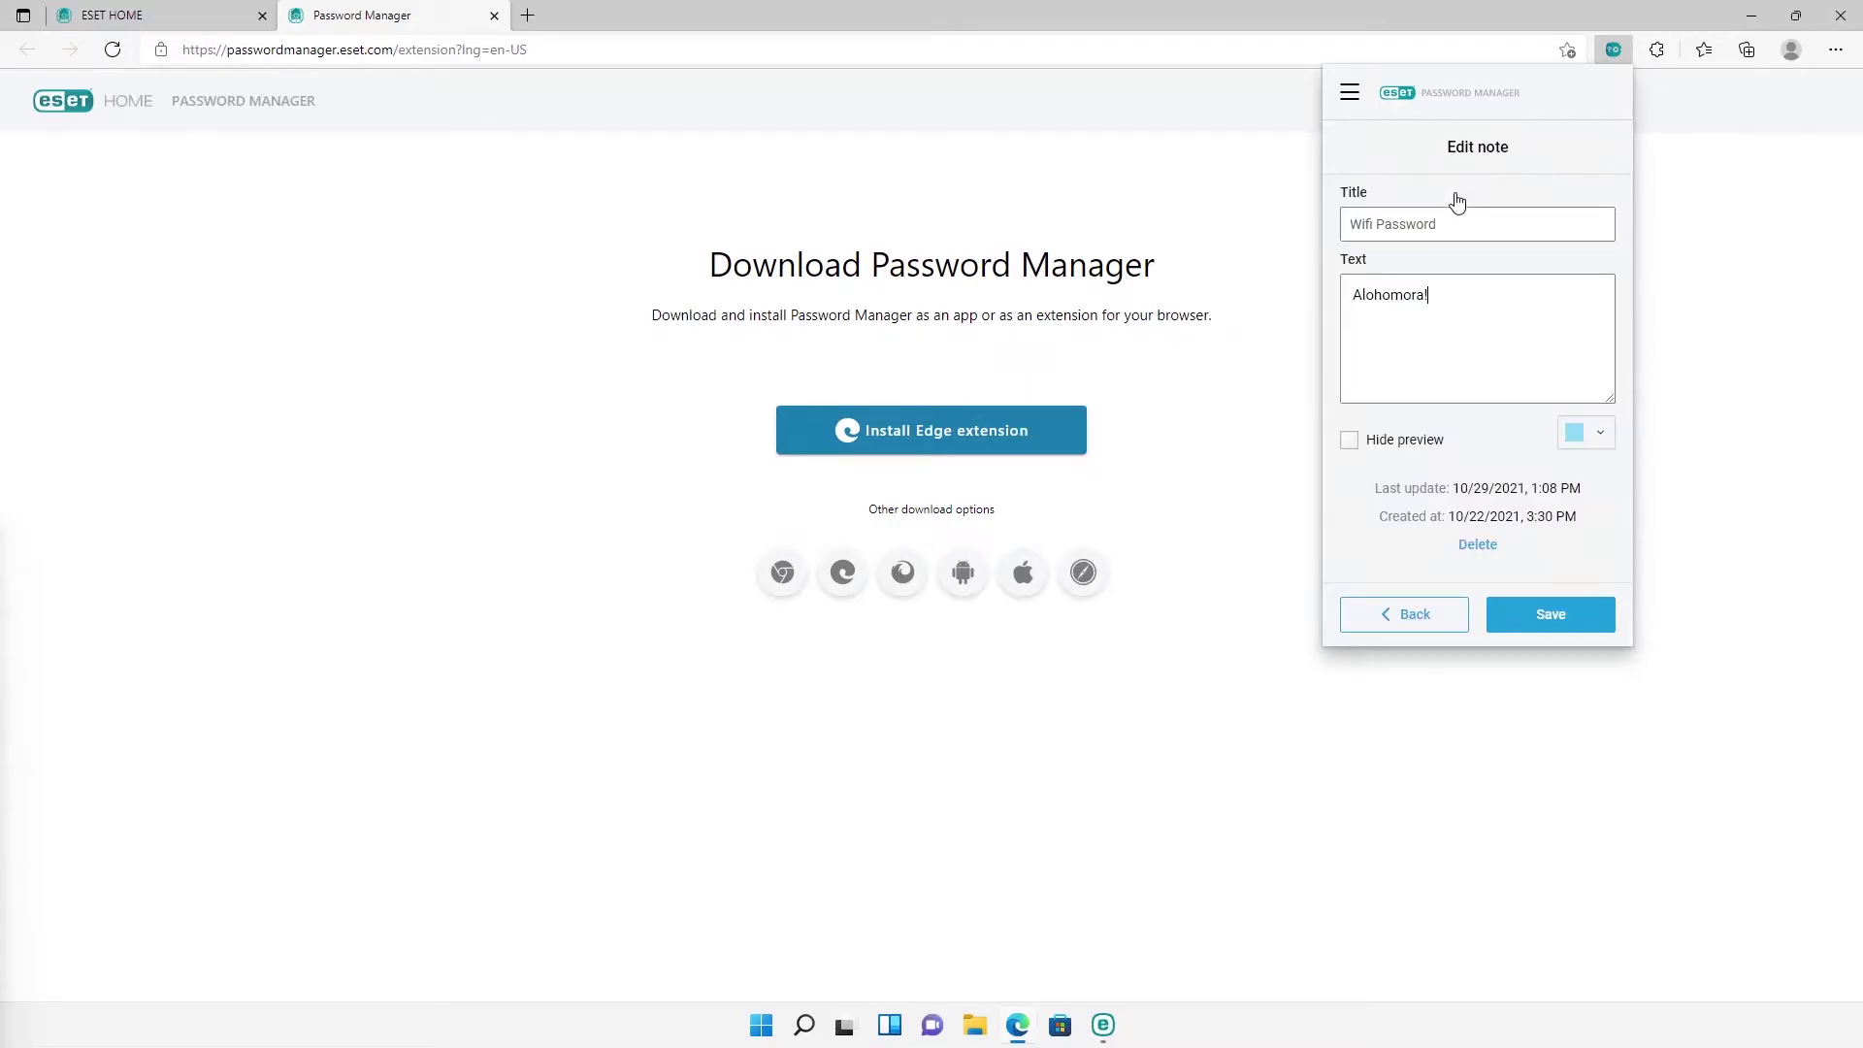
left_click(1351, 441)
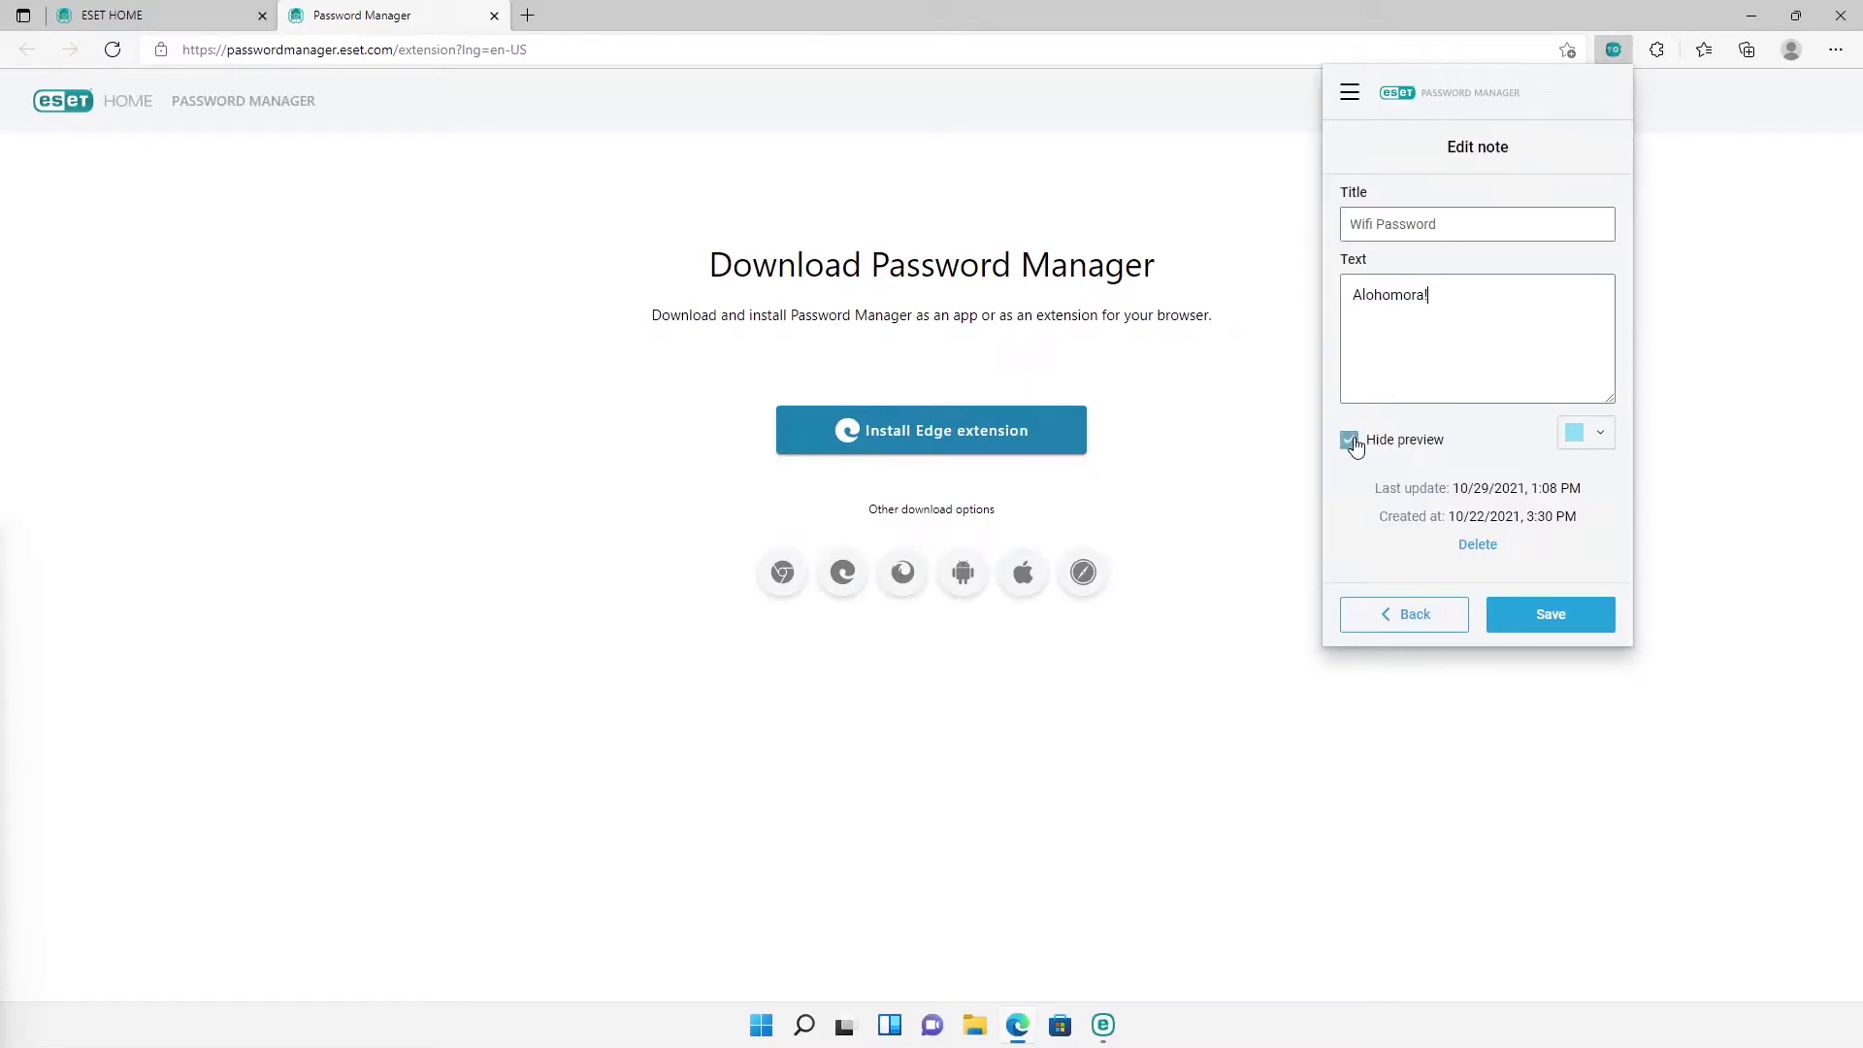
left_click(1511, 618)
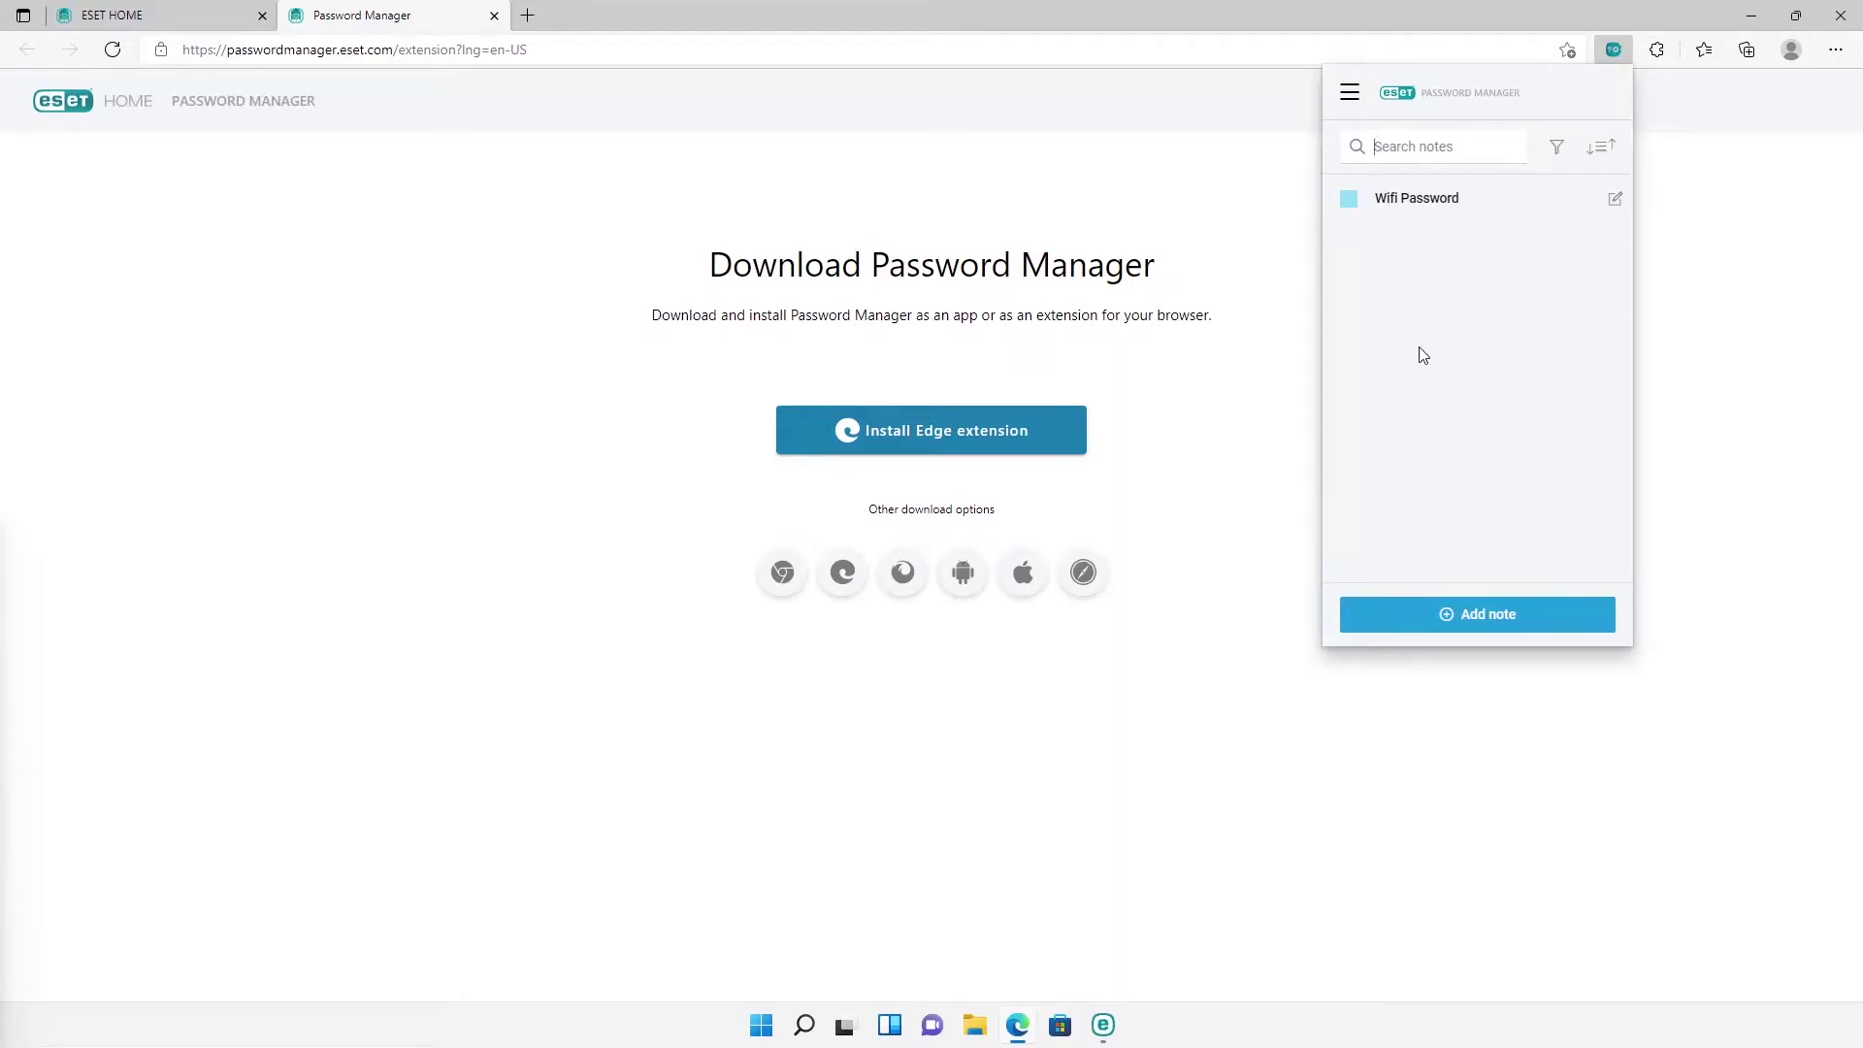
Step: Review the password Security Report, then switch to the ESET Smart Security window
left_click(1347, 93)
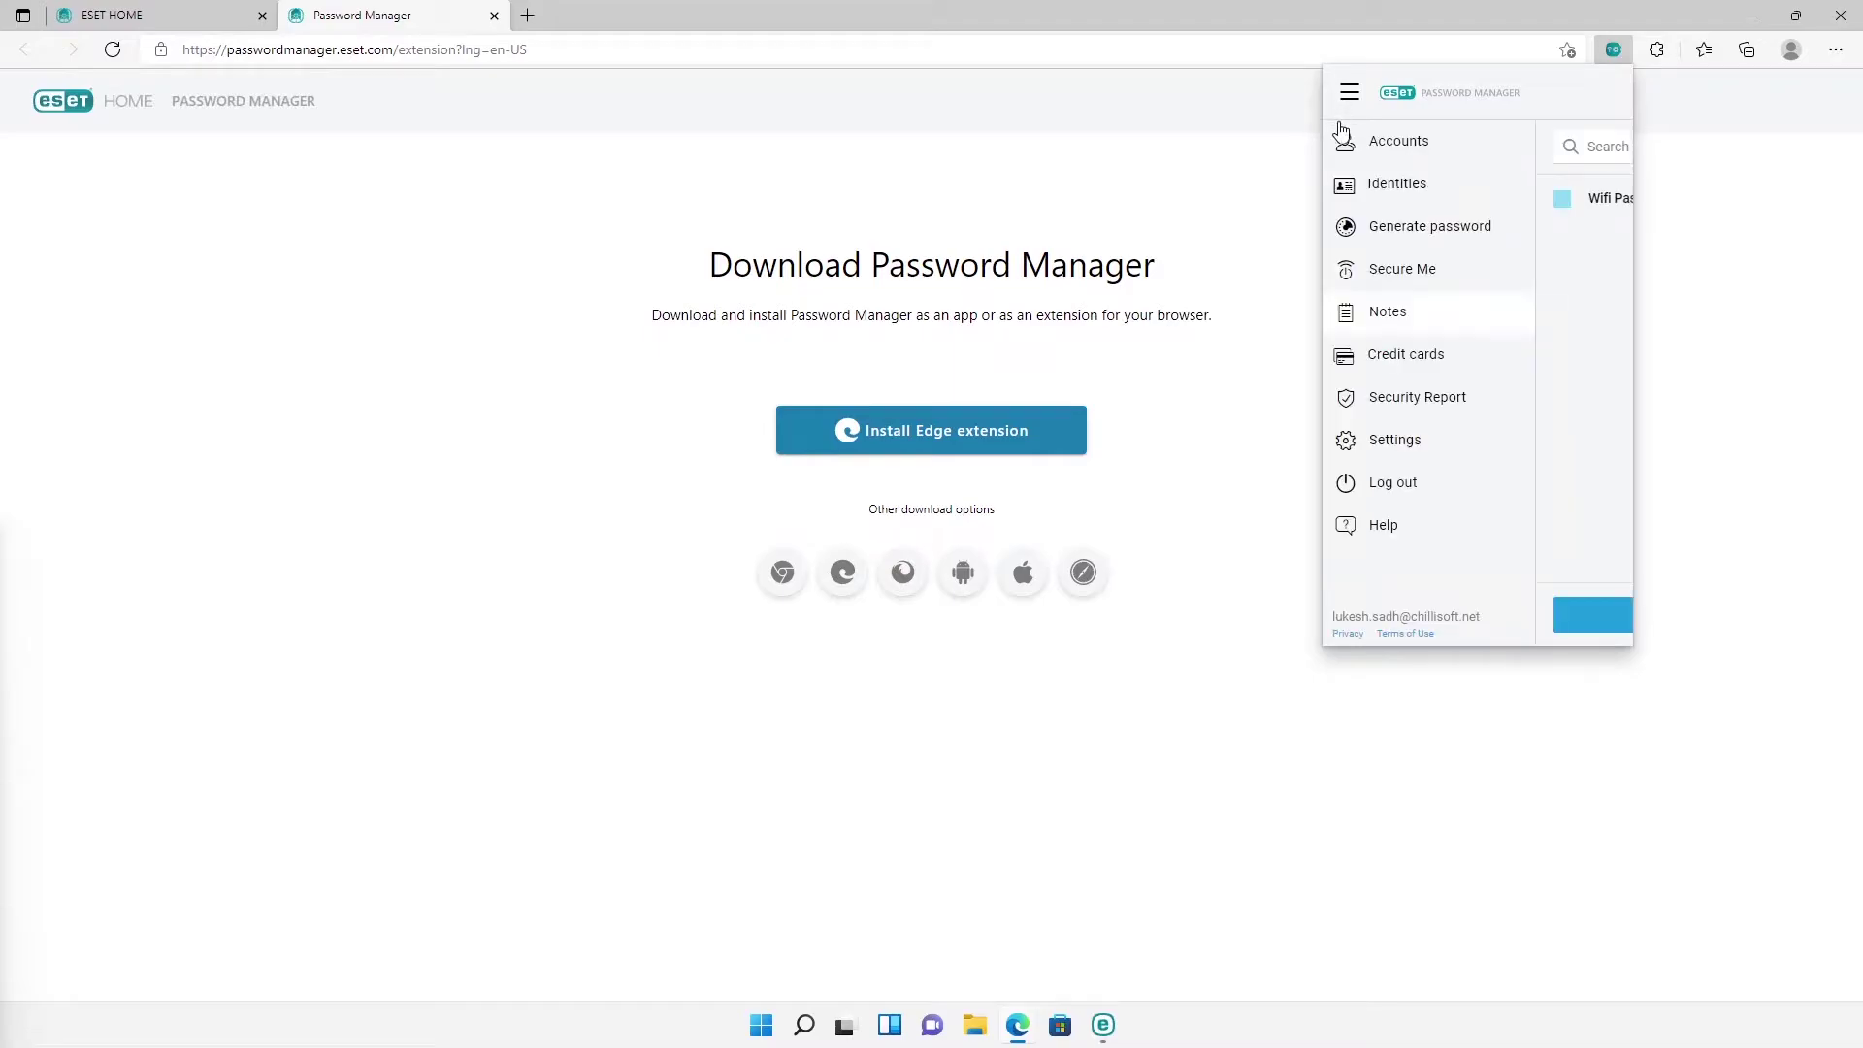
left_click(1397, 414)
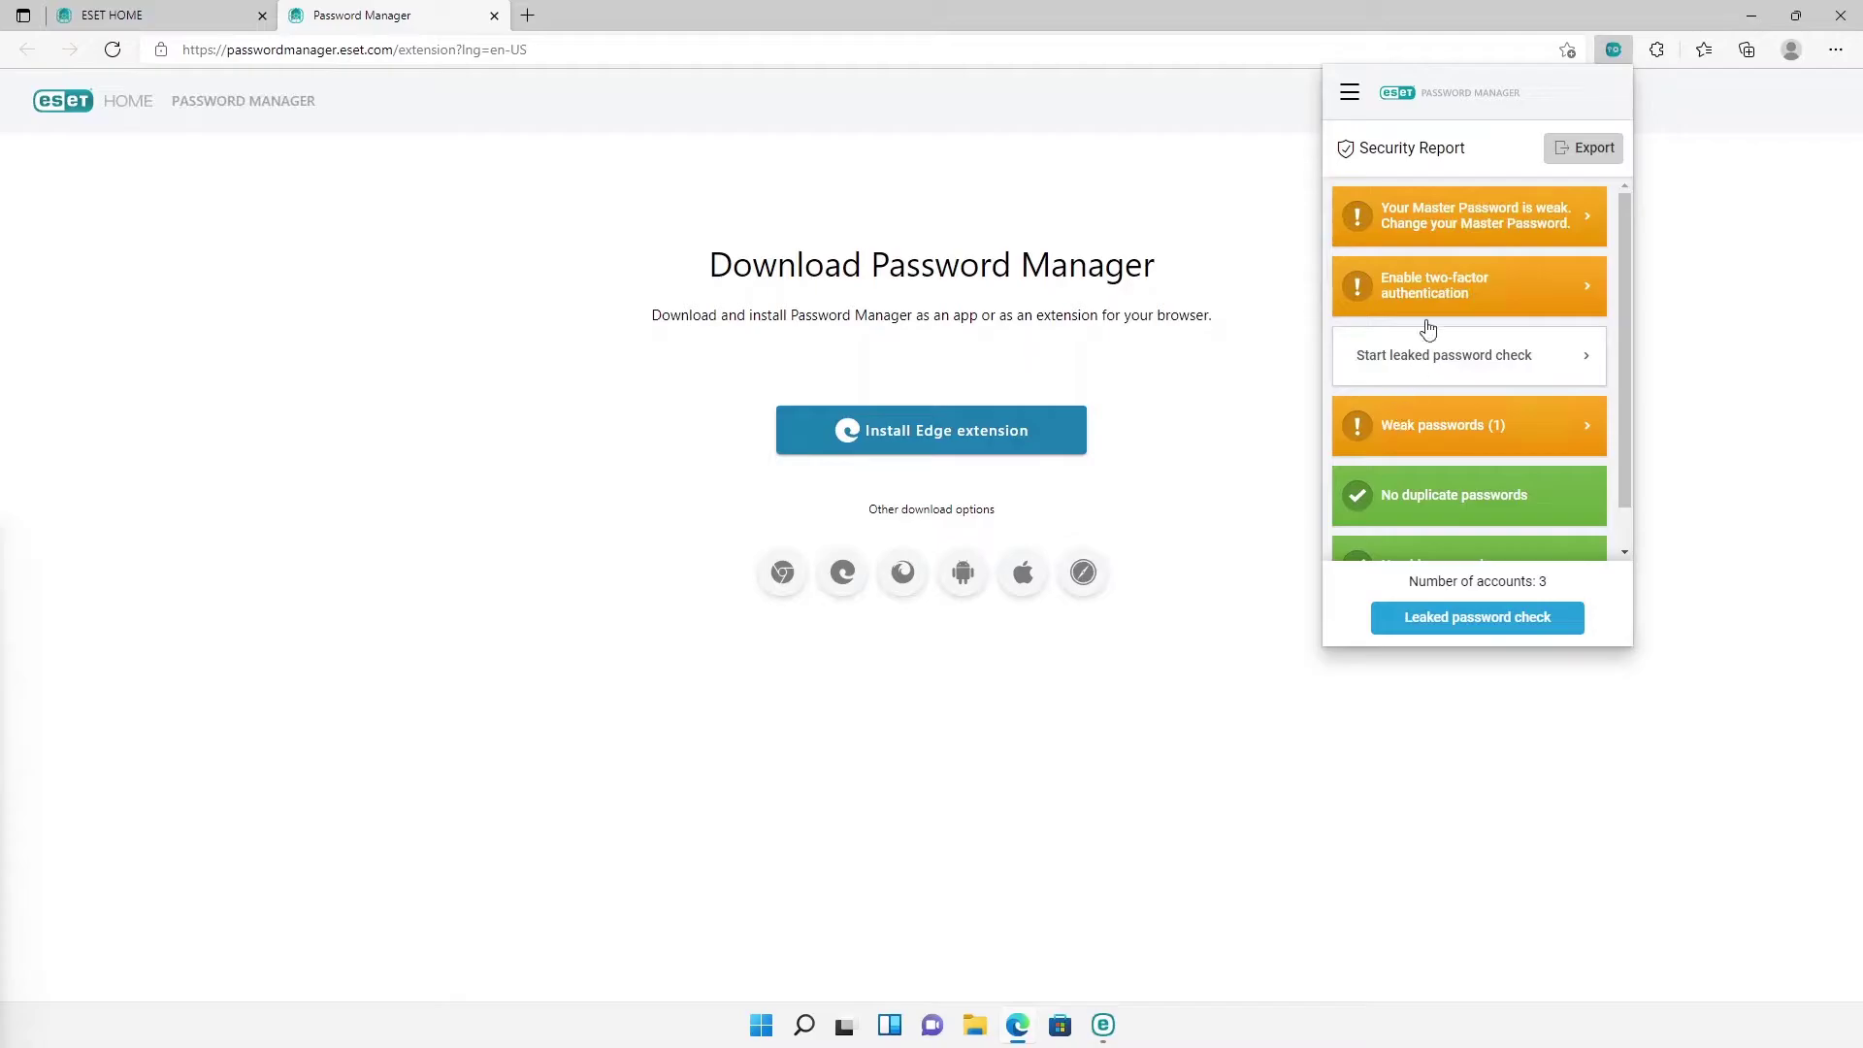
left_click(1751, 14)
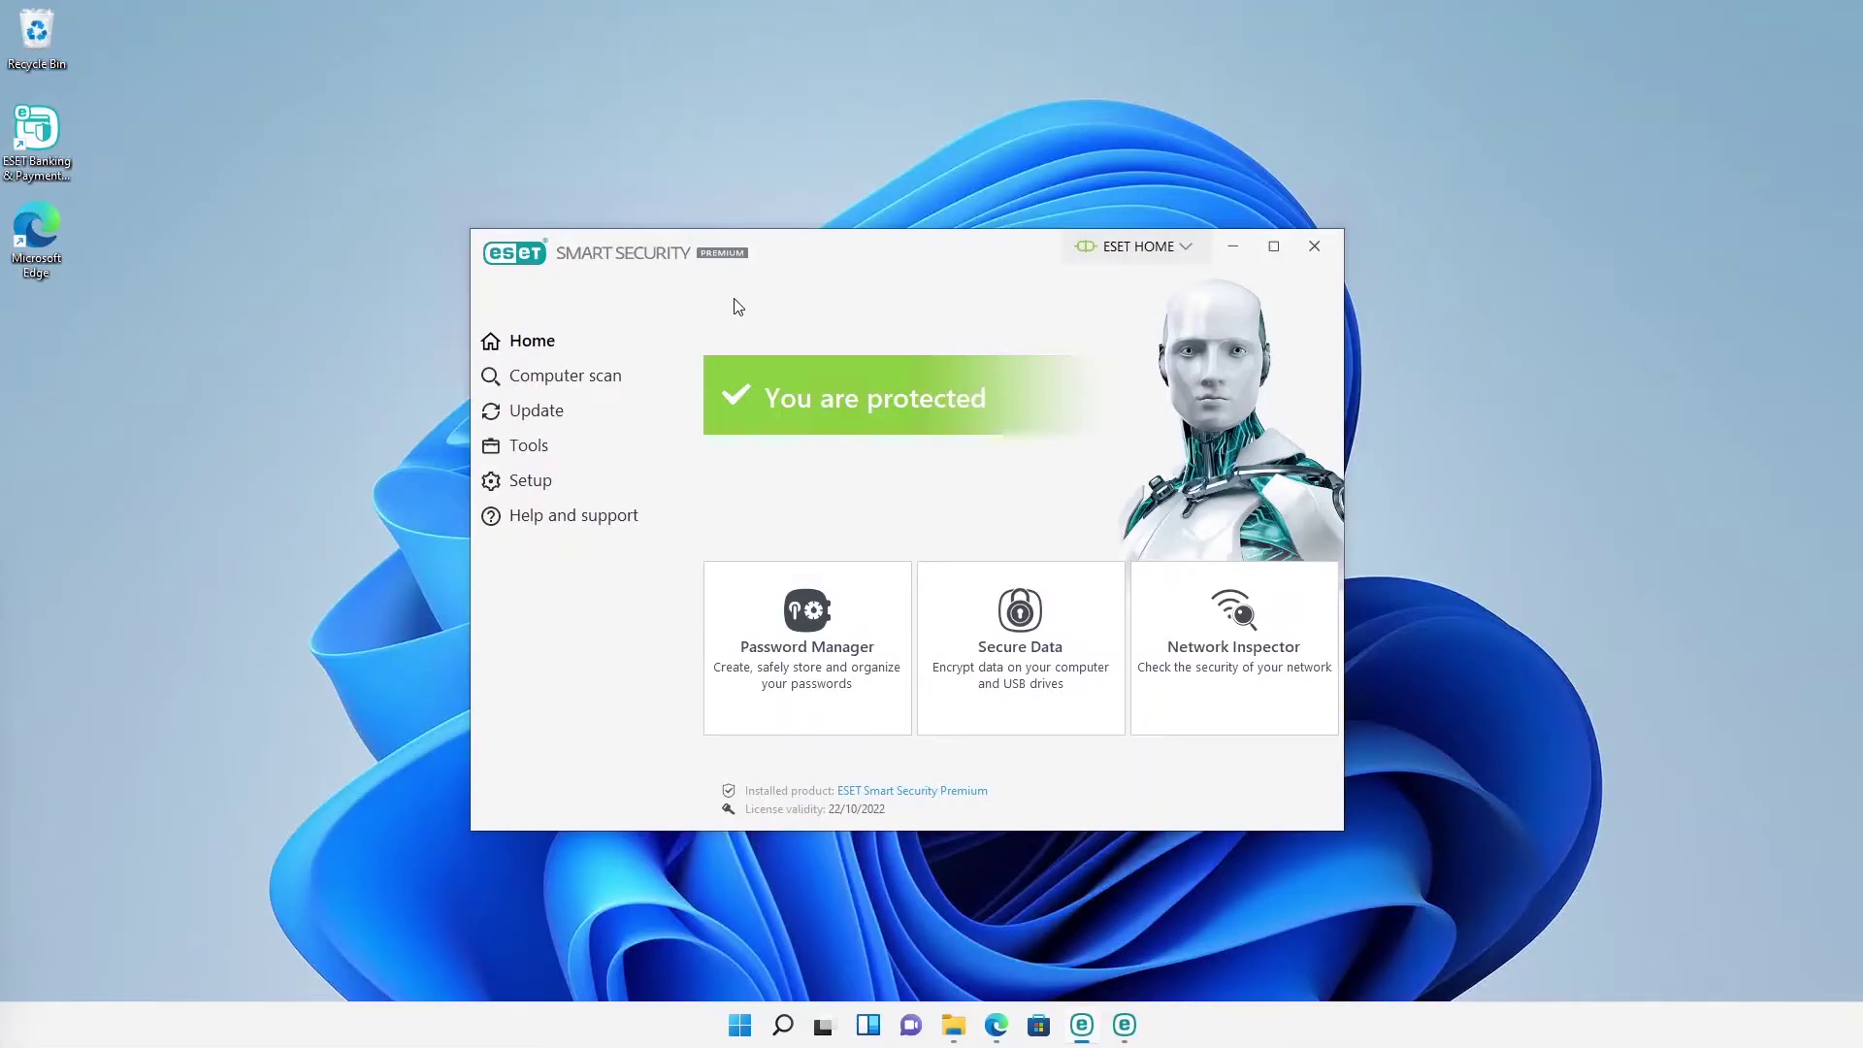
Step: Start a new encrypted virtual drive saved in Documents with 1 gigabyte capacity
left_click(1015, 656)
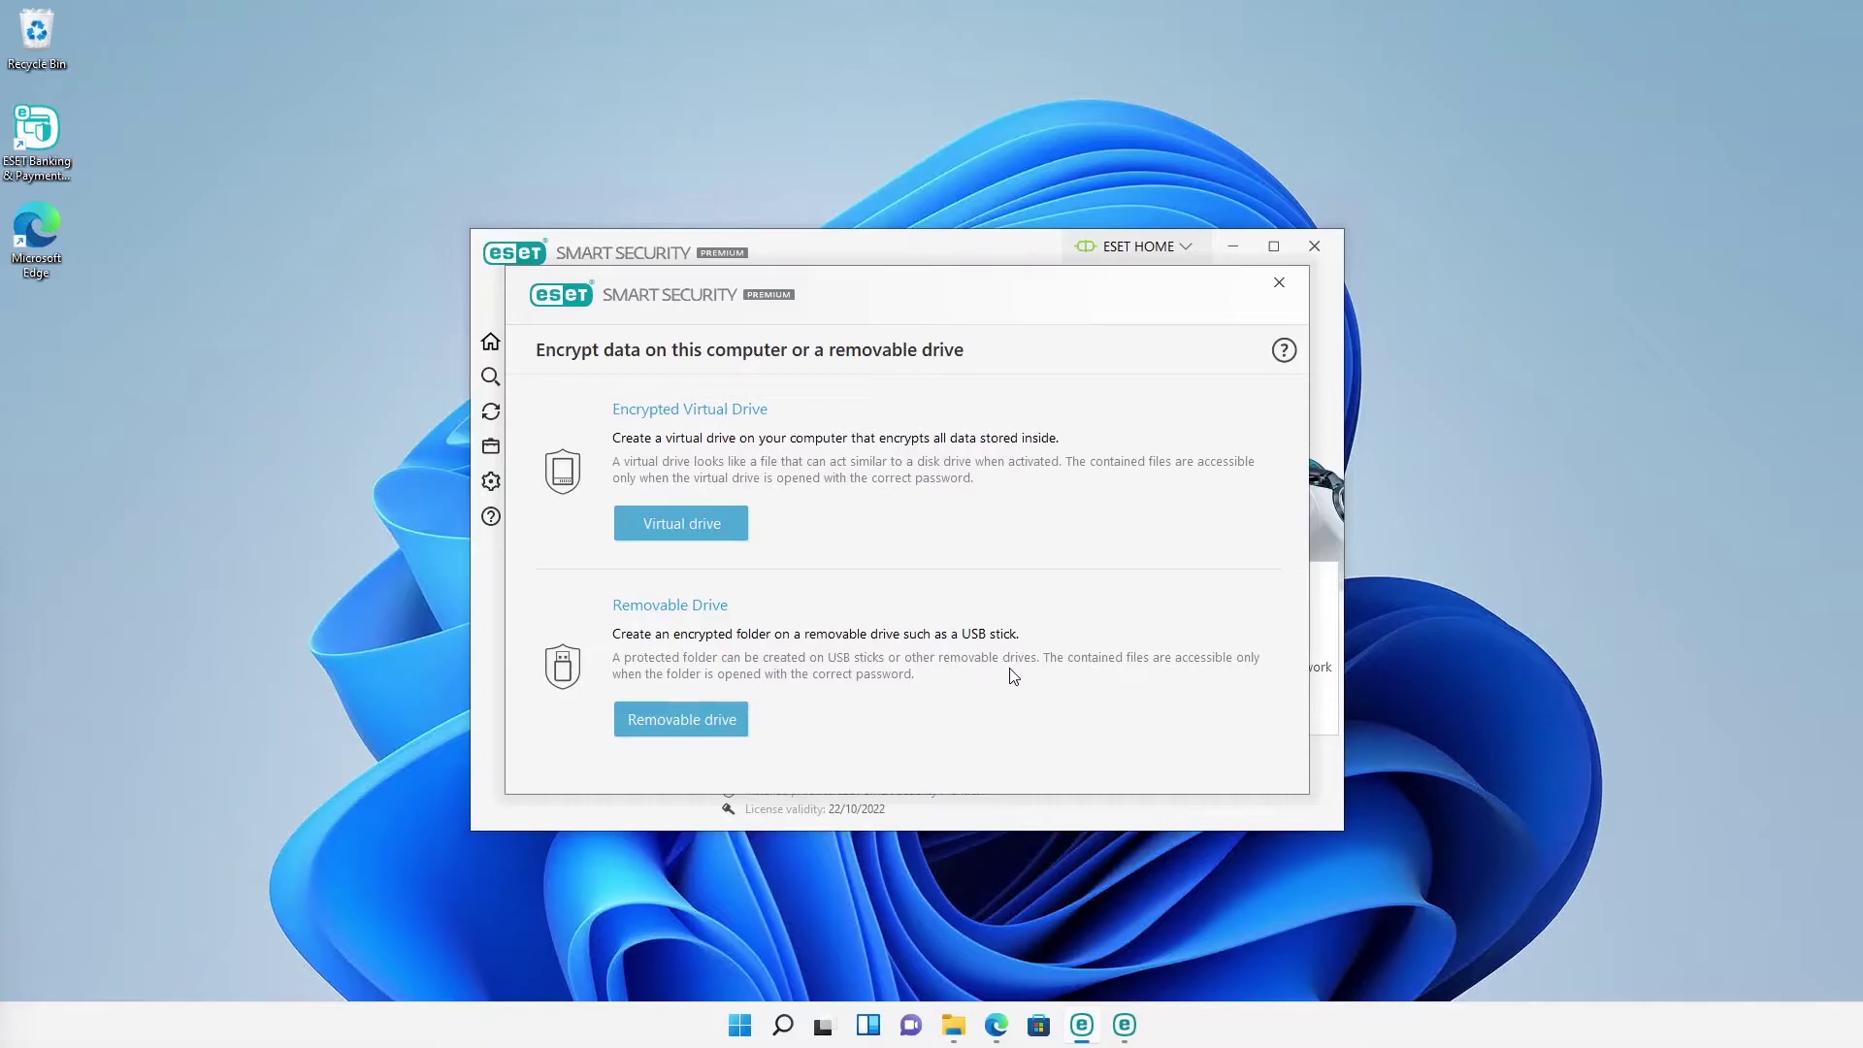
left_click(733, 534)
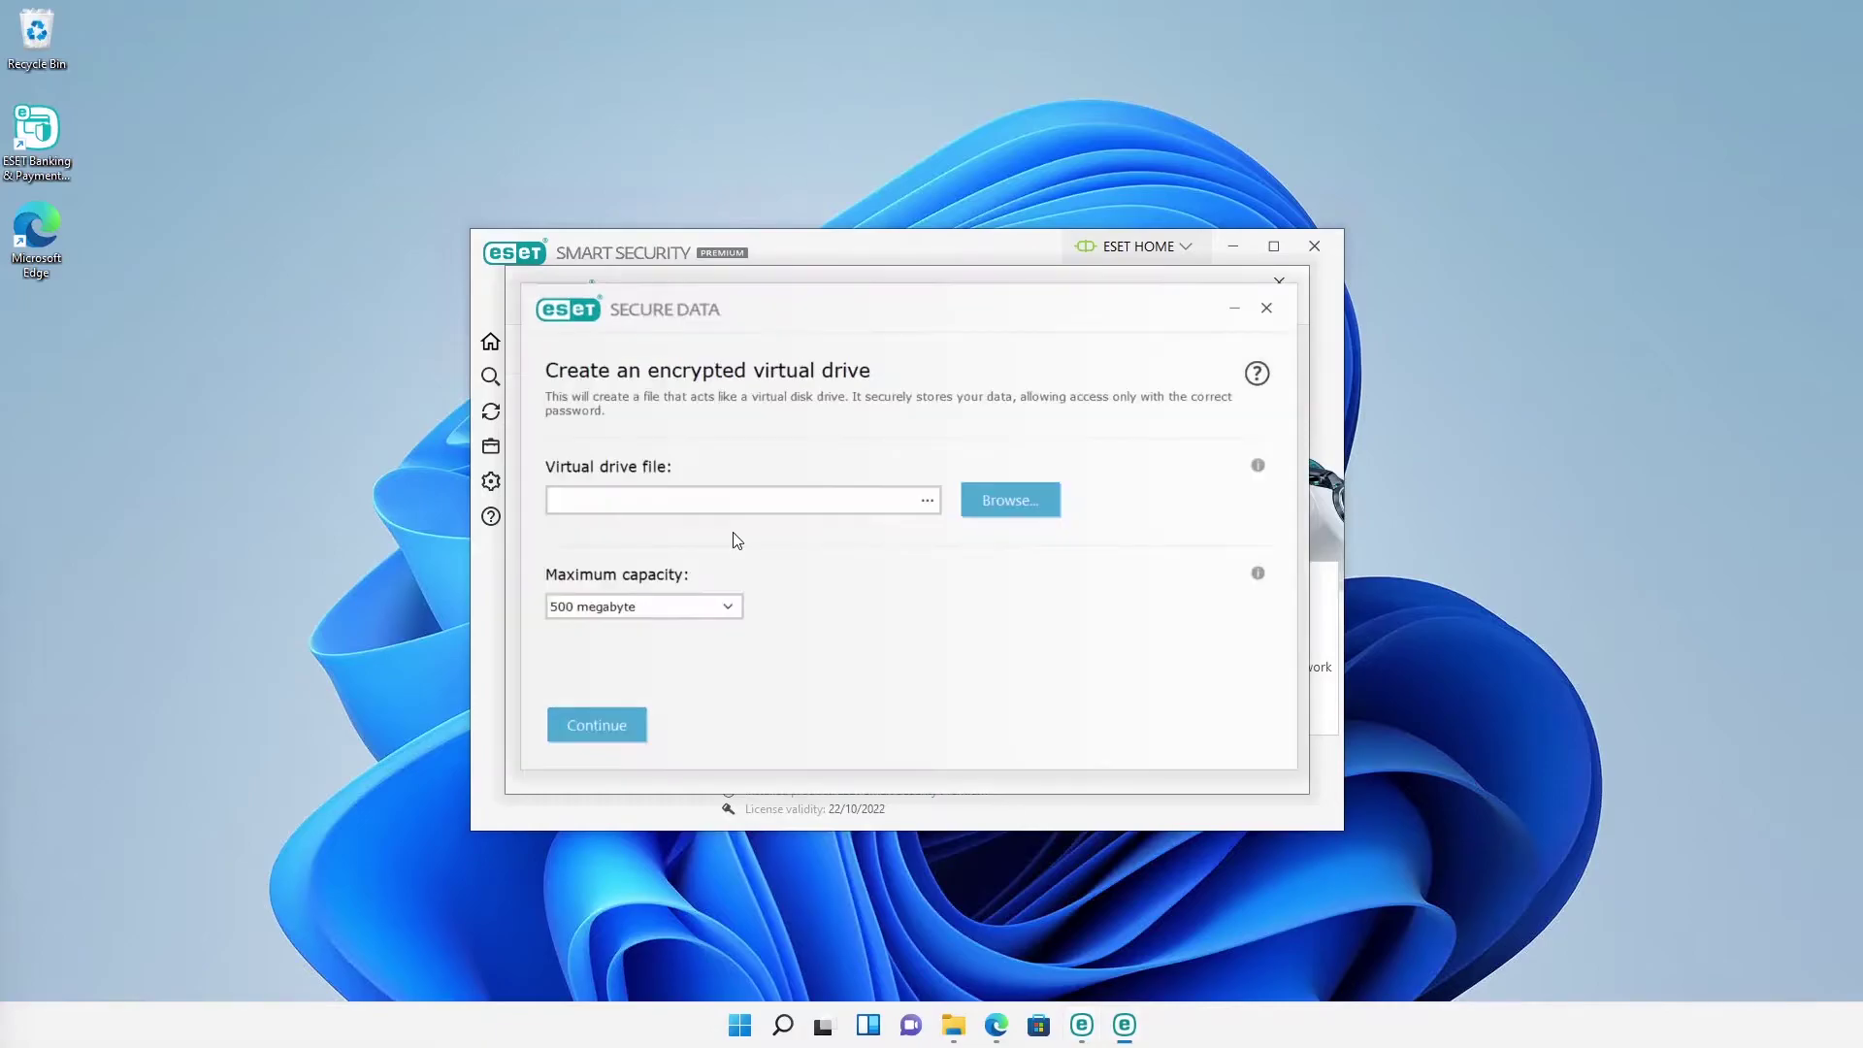
left_click(1003, 506)
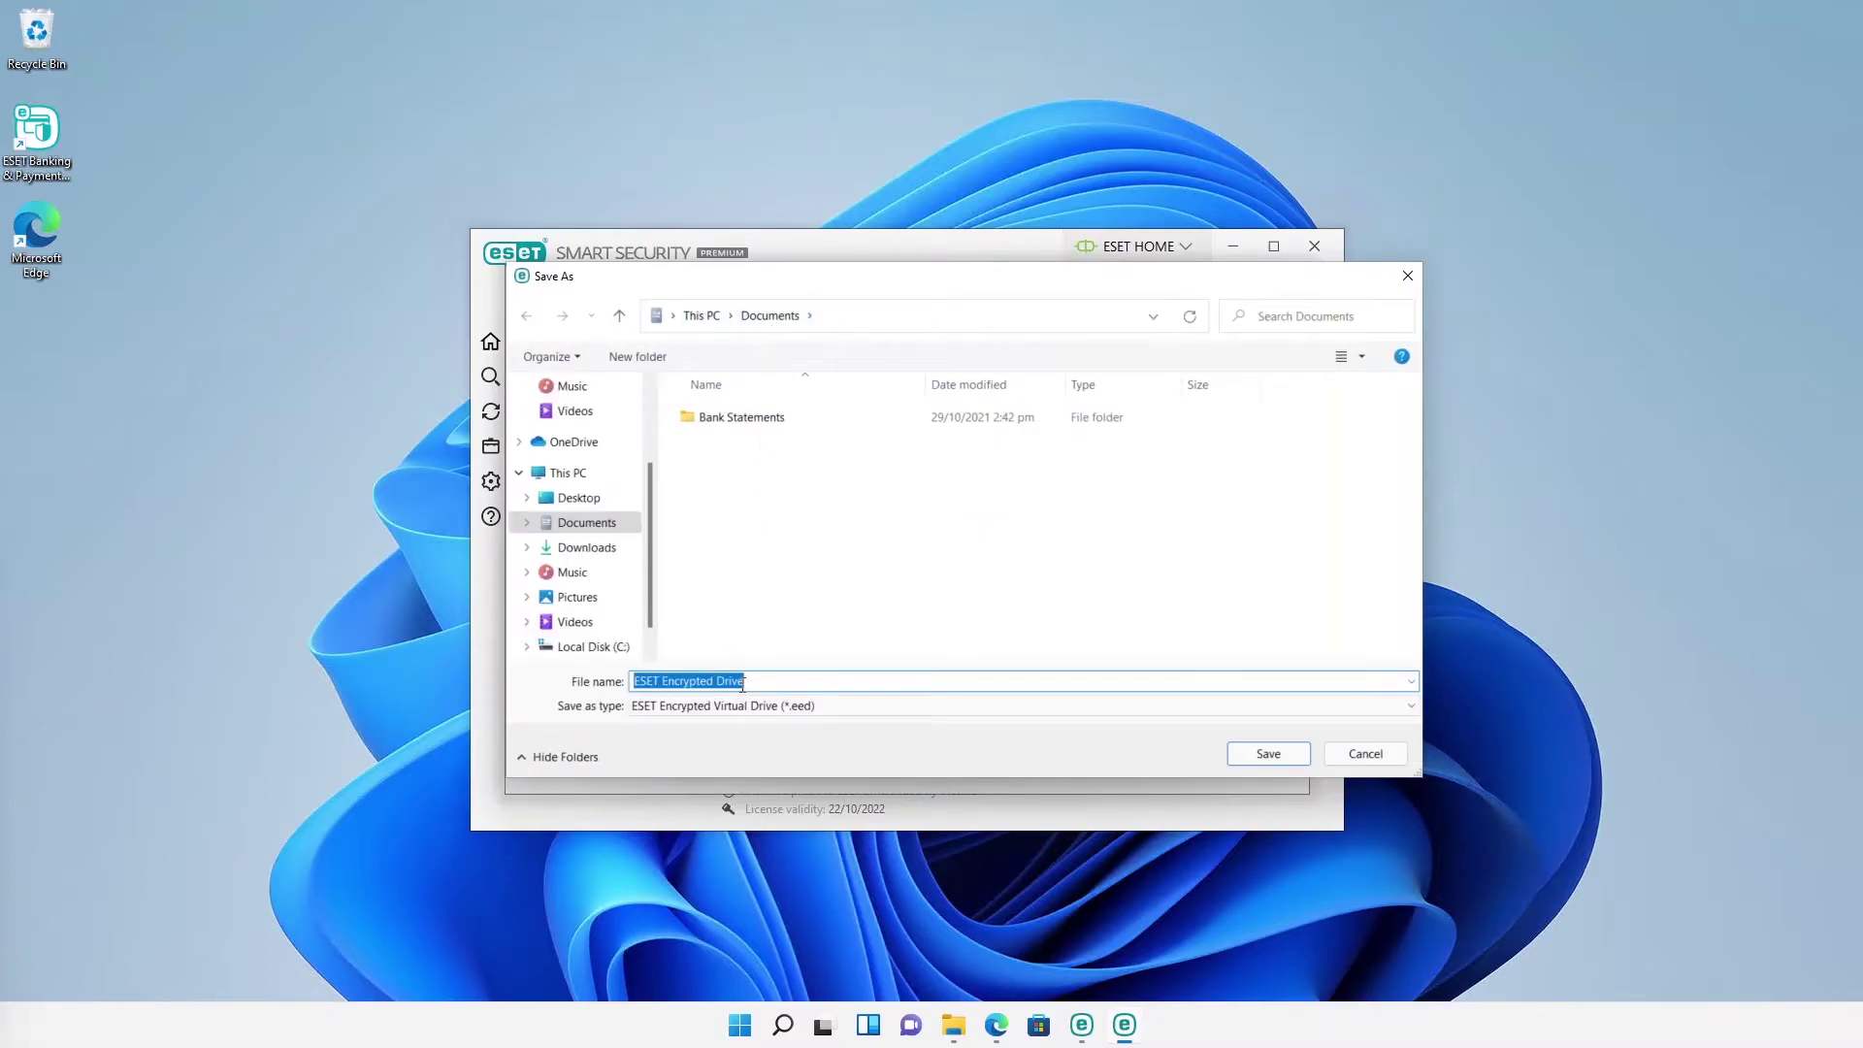
left_click(1279, 751)
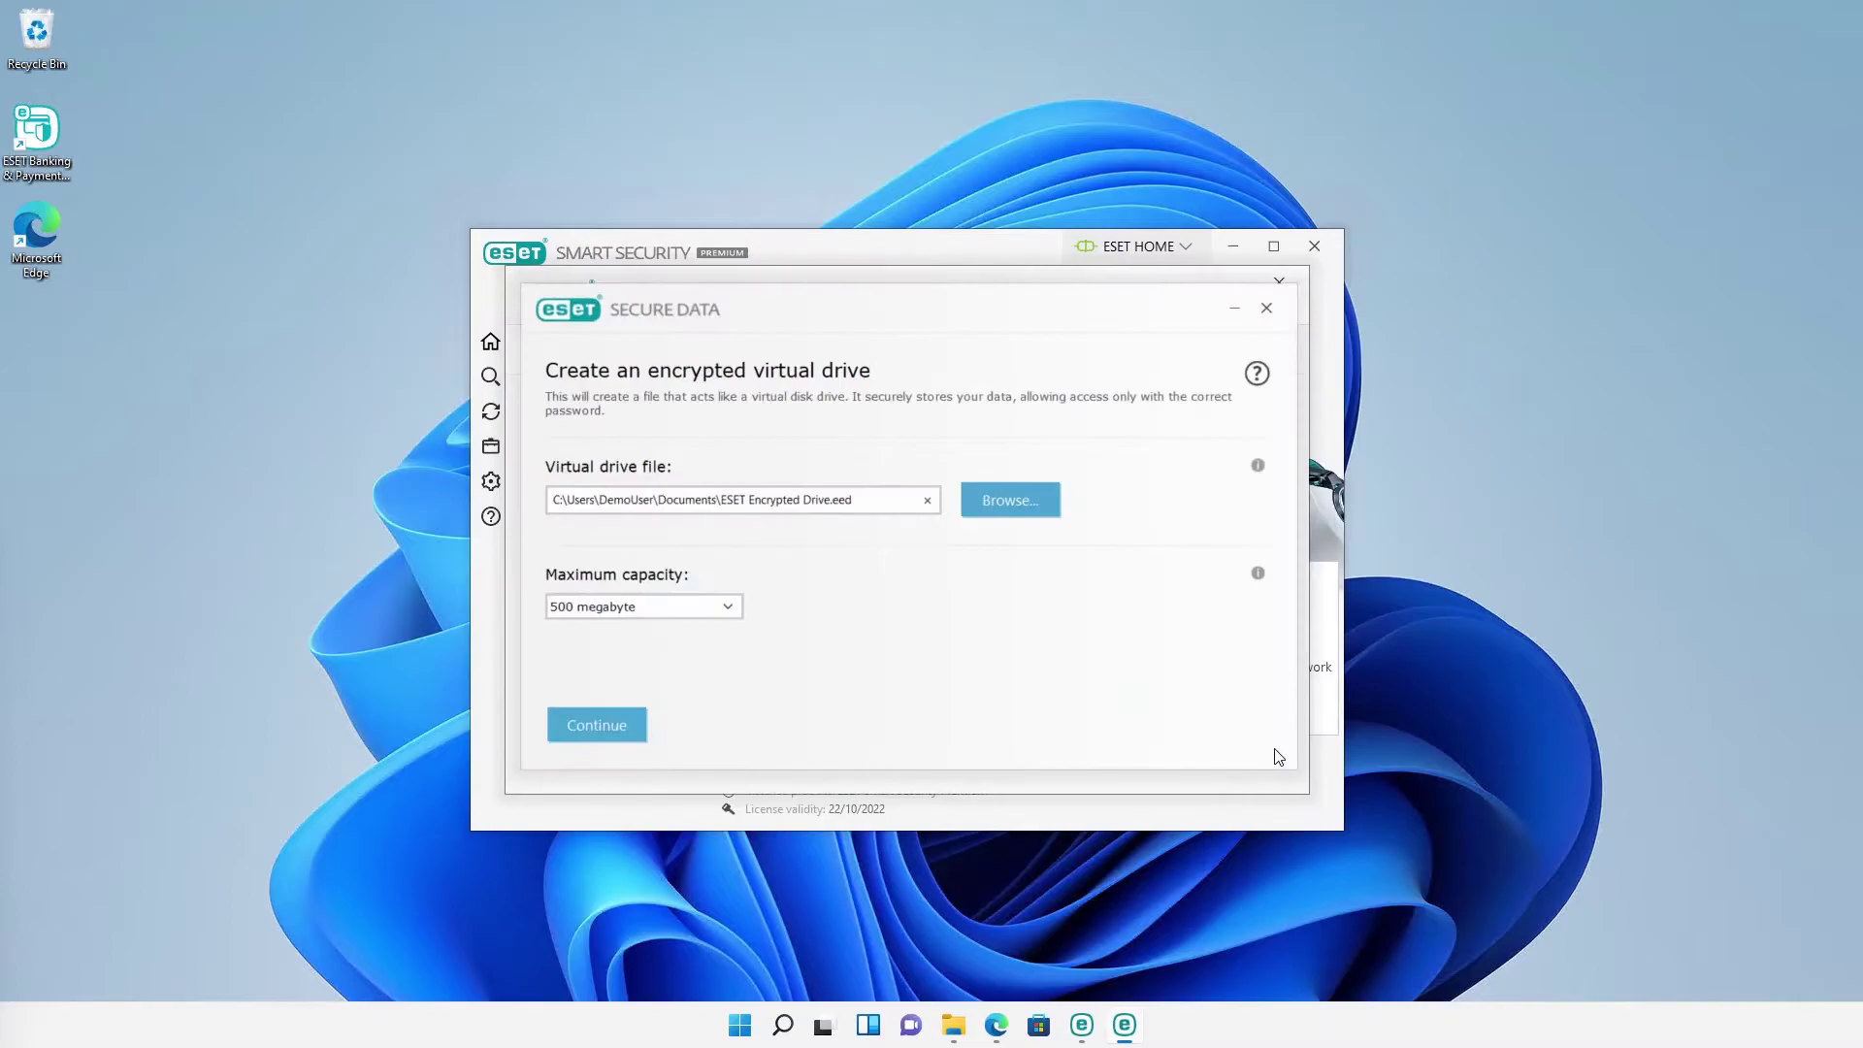
left_click(724, 608)
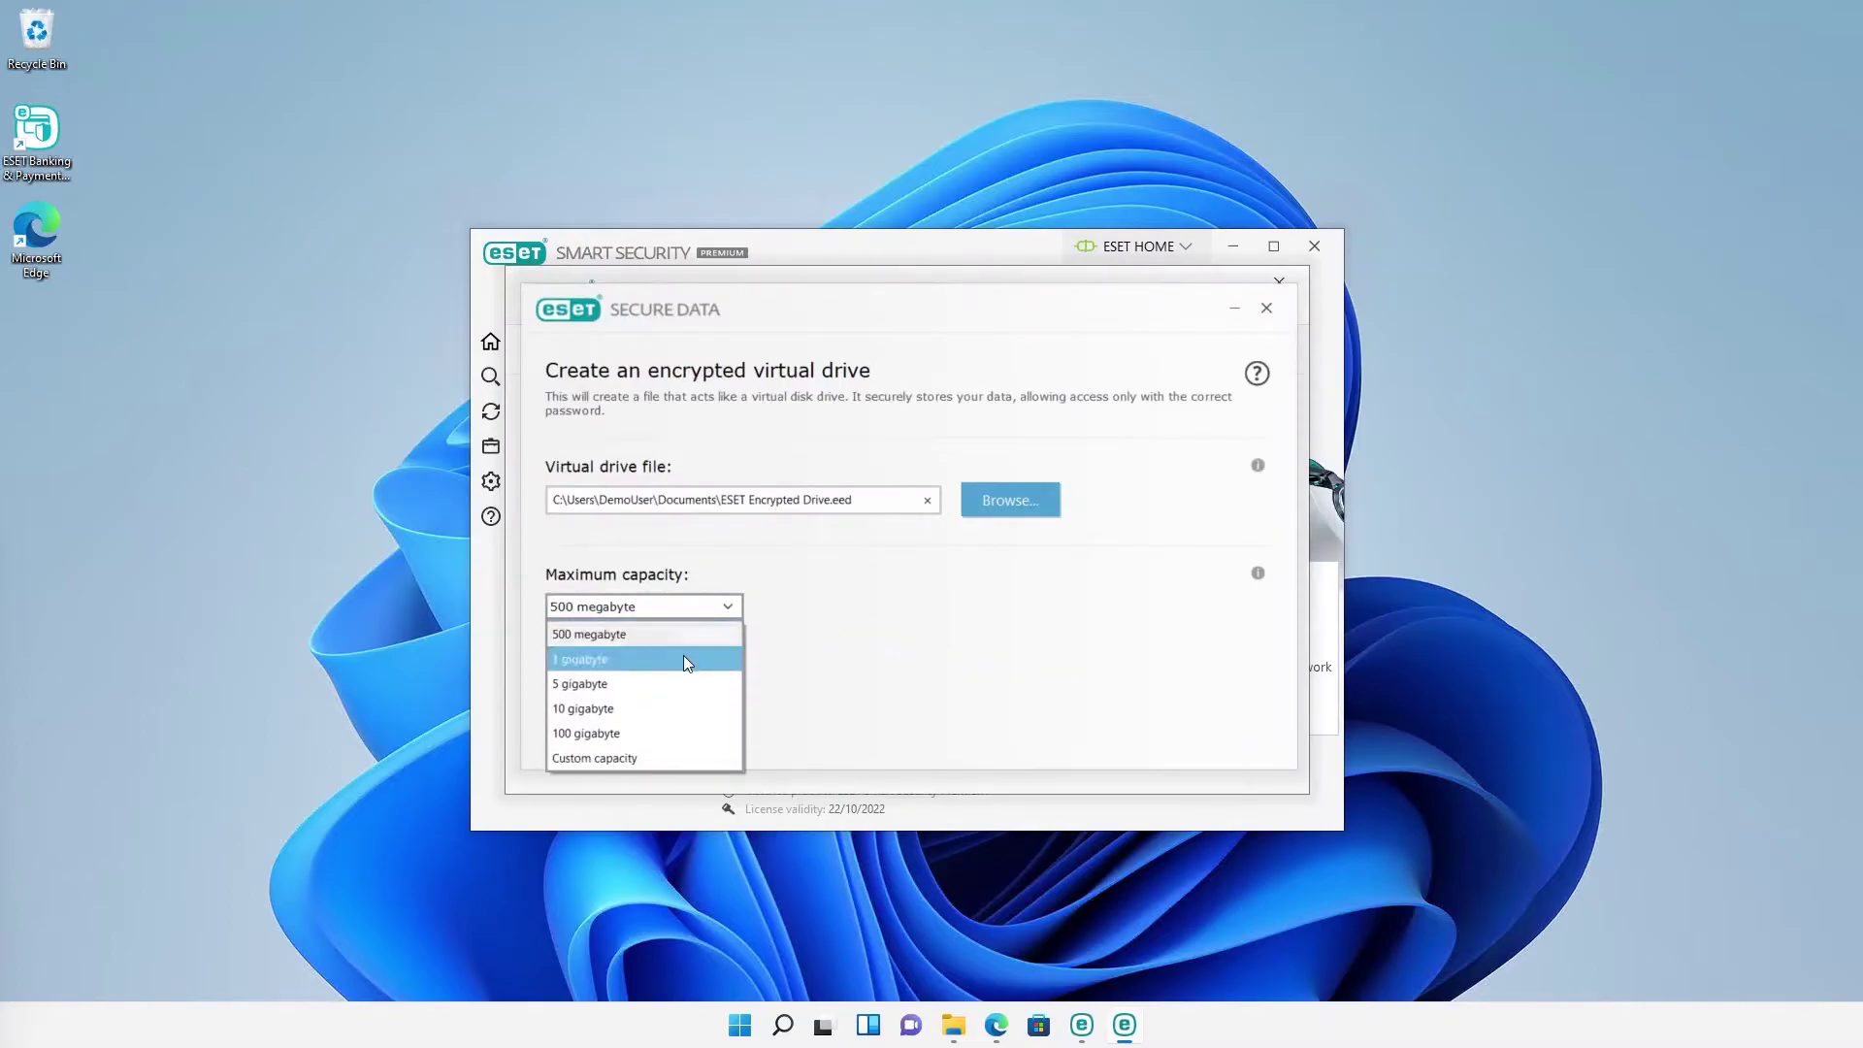
left_click(680, 658)
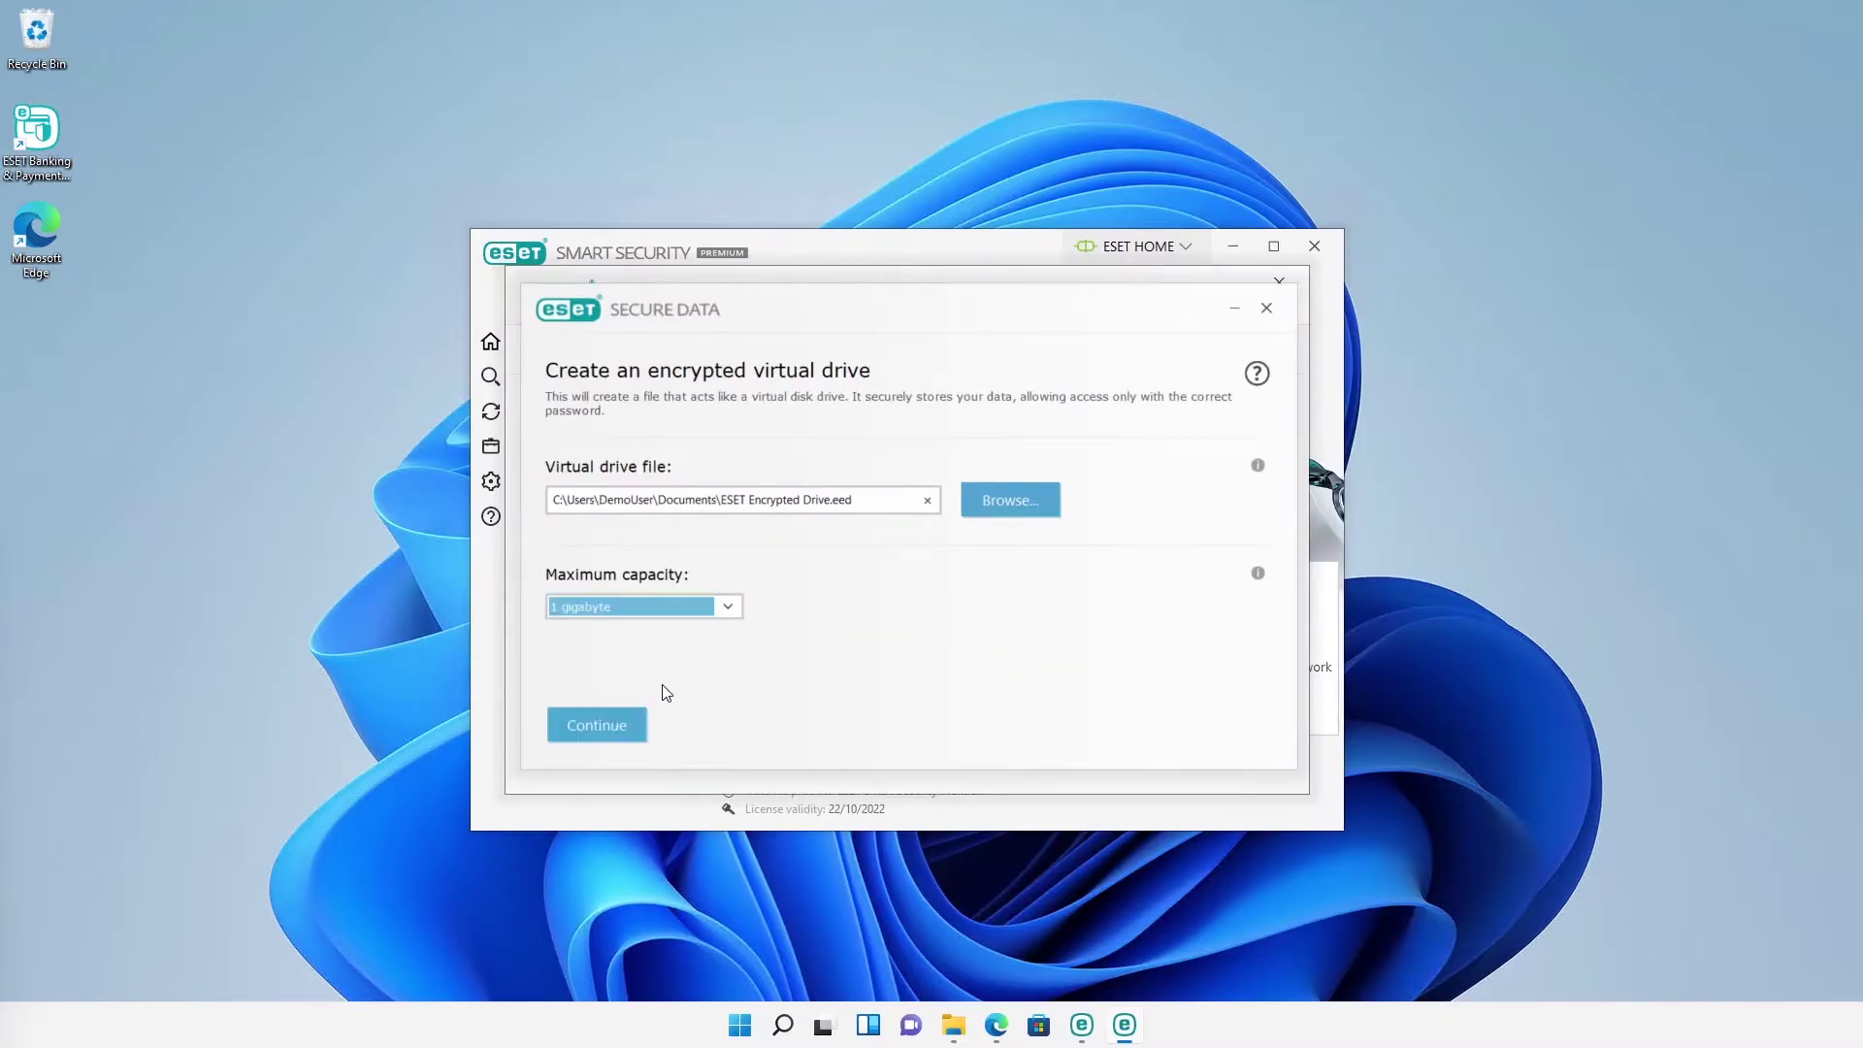
left_click(625, 726)
Step: Set and confirm the drive password, create ESET Encrypted Drive, and return home
type("1234")
left_click(641, 527)
type("1234")
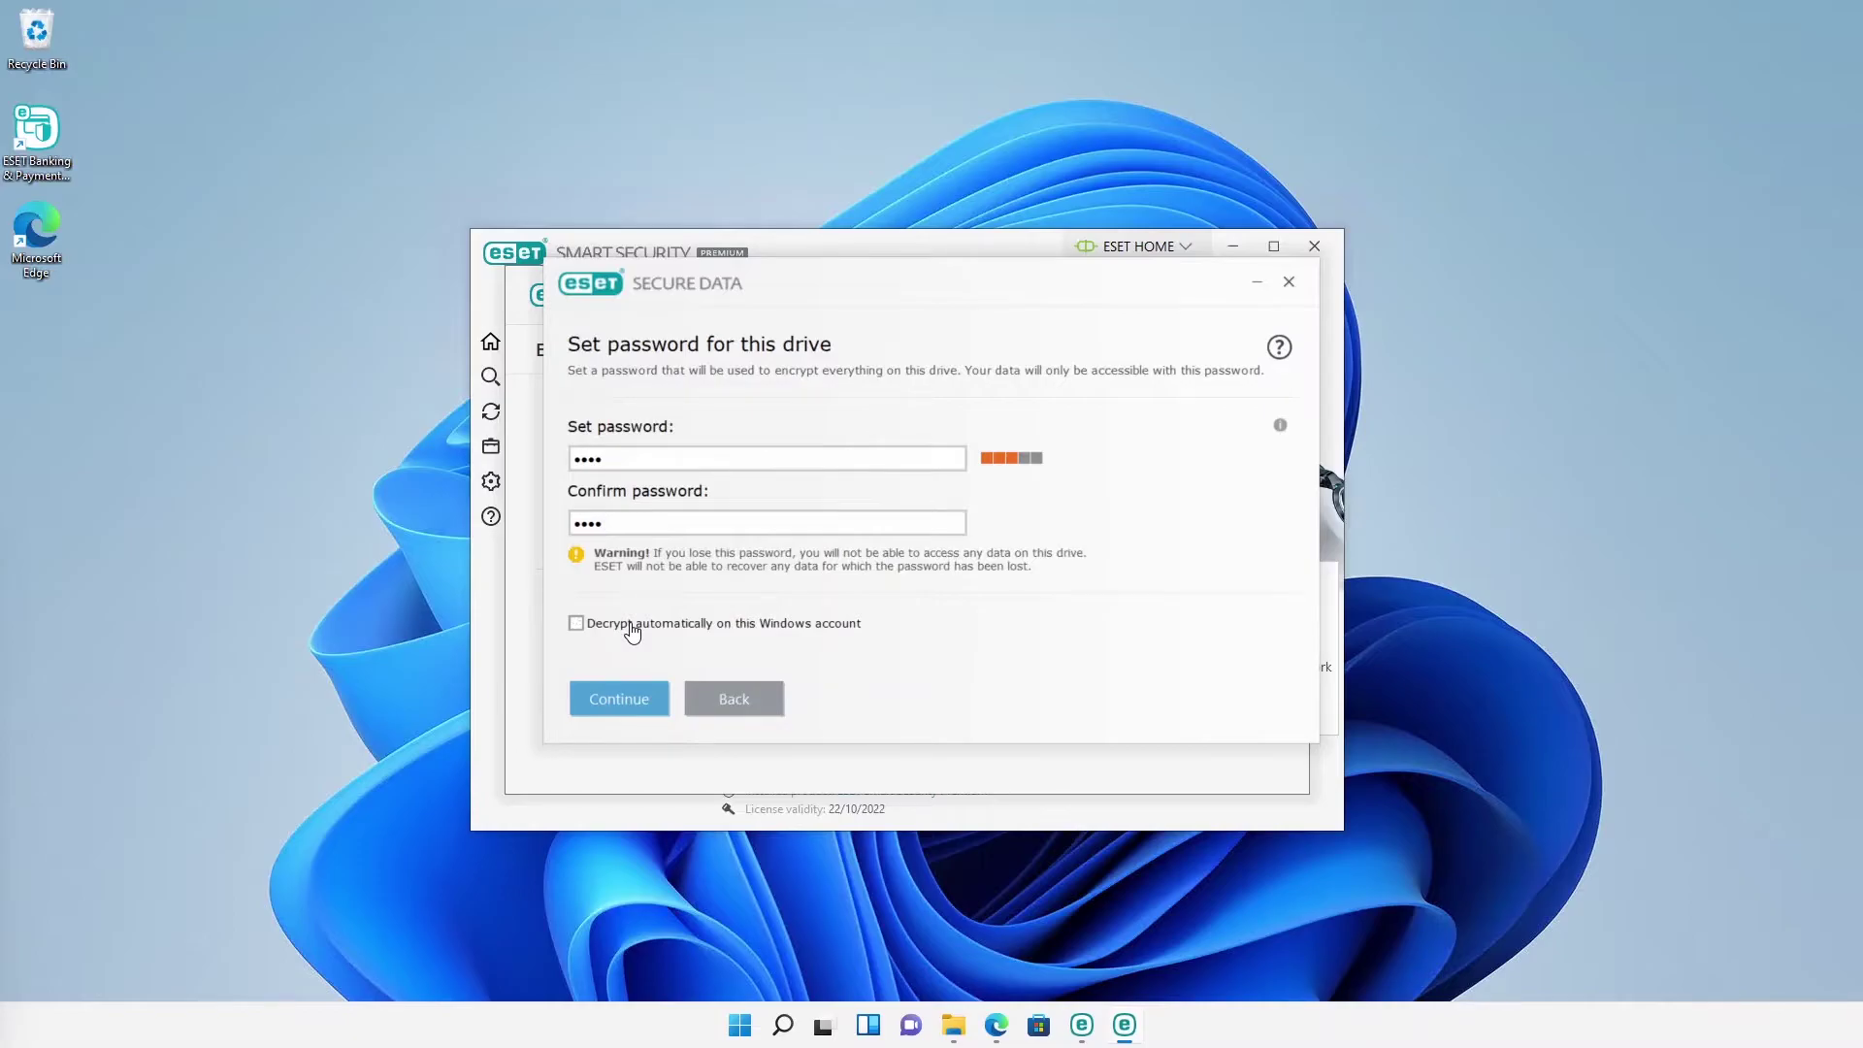
left_click(620, 699)
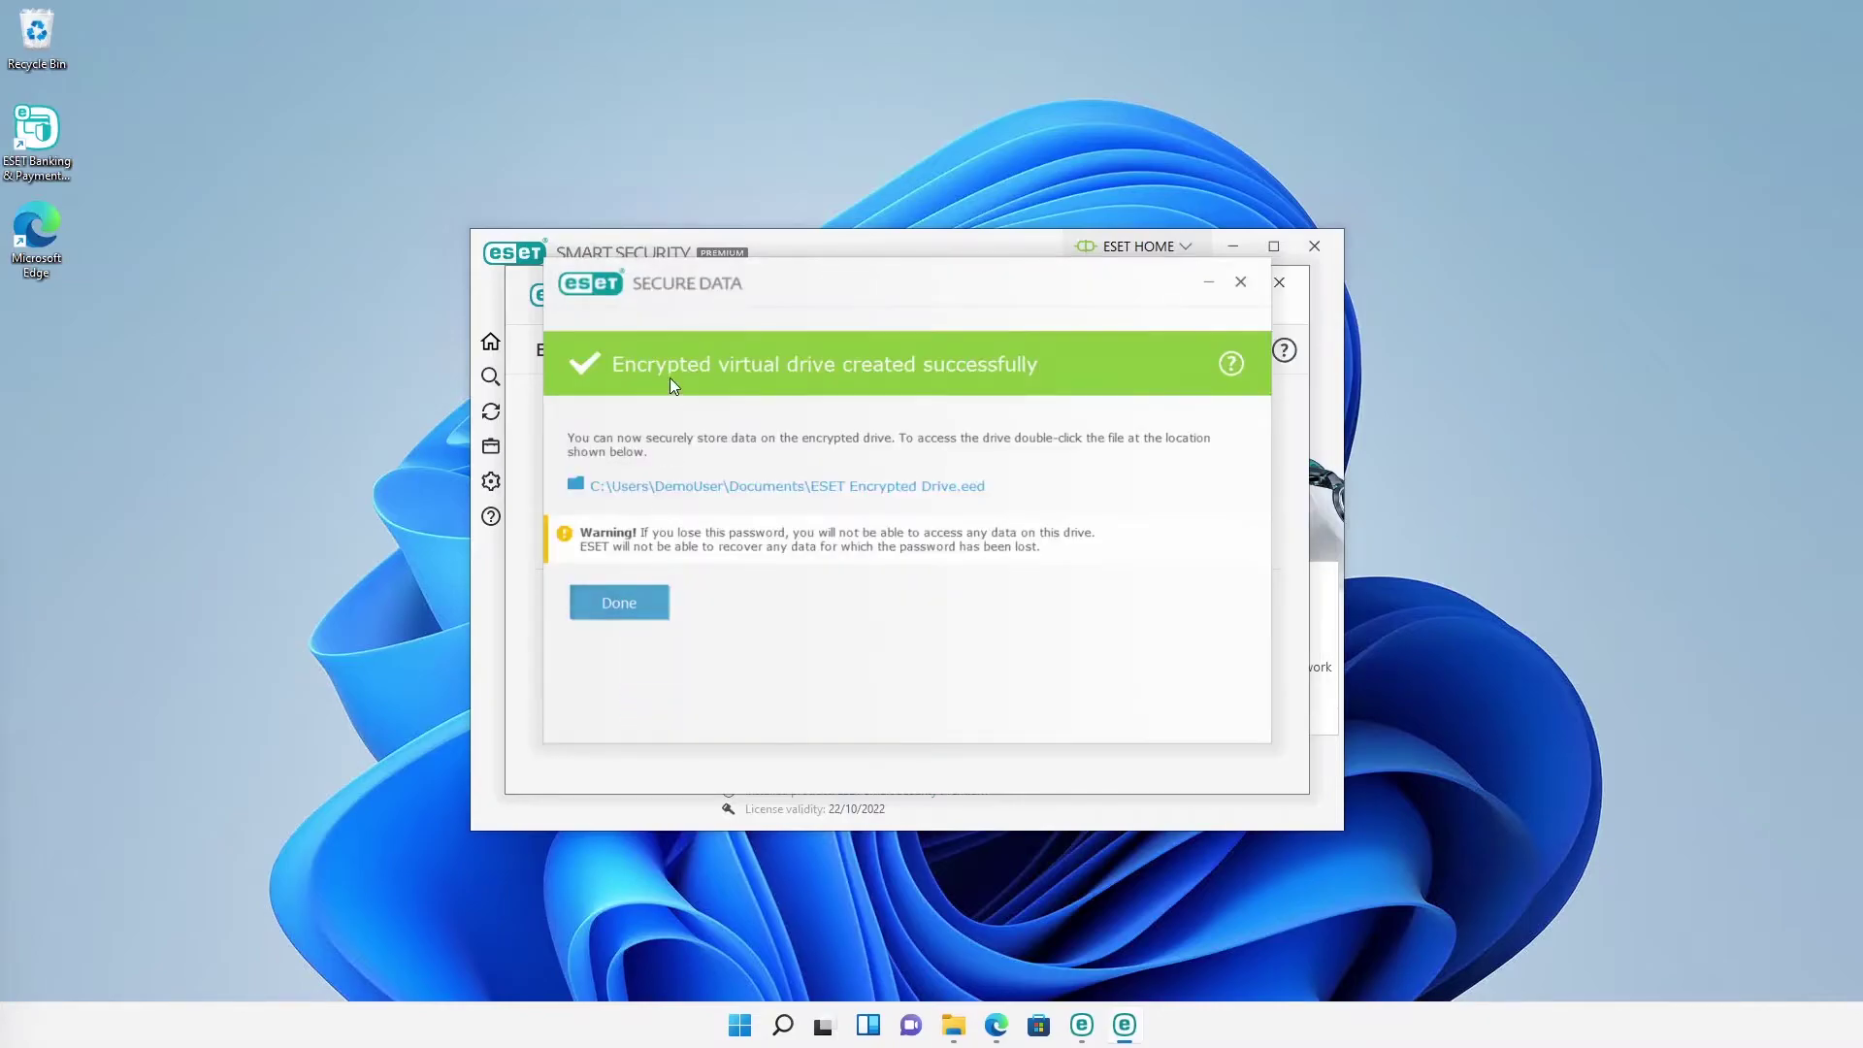
left_click(640, 611)
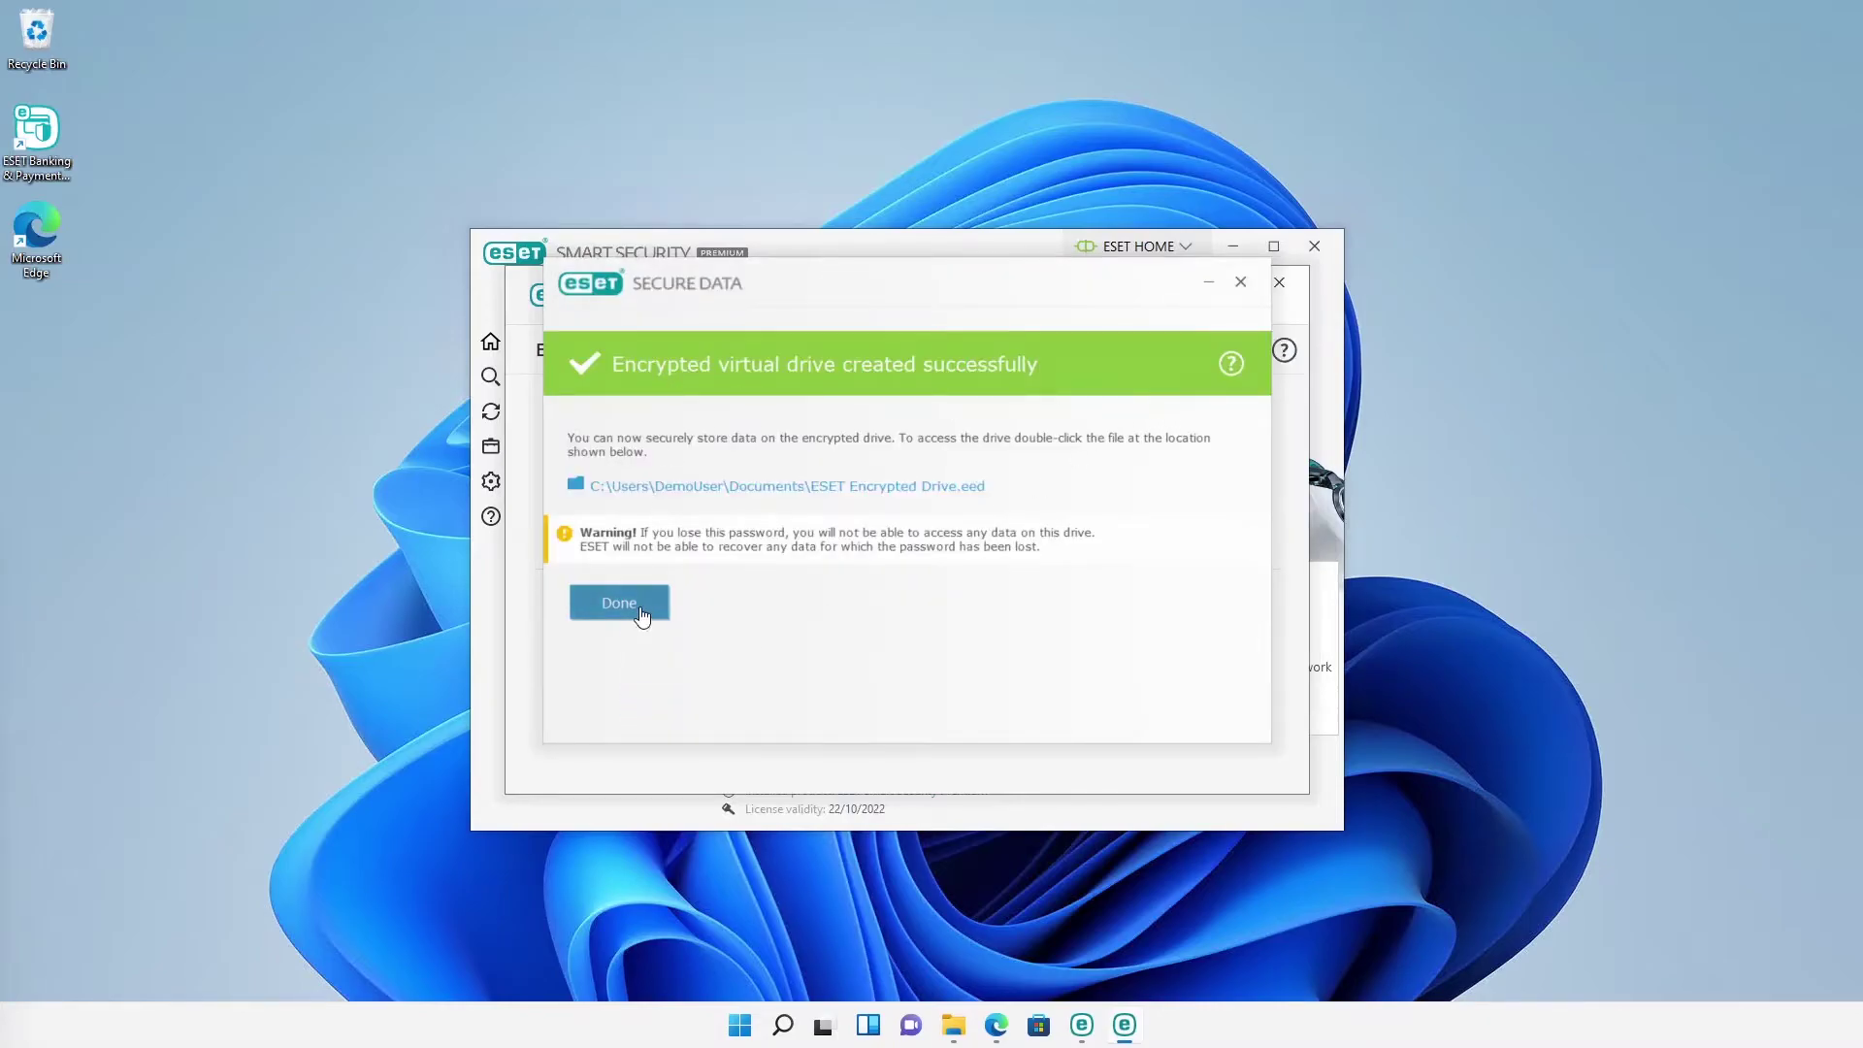
left_click(1279, 282)
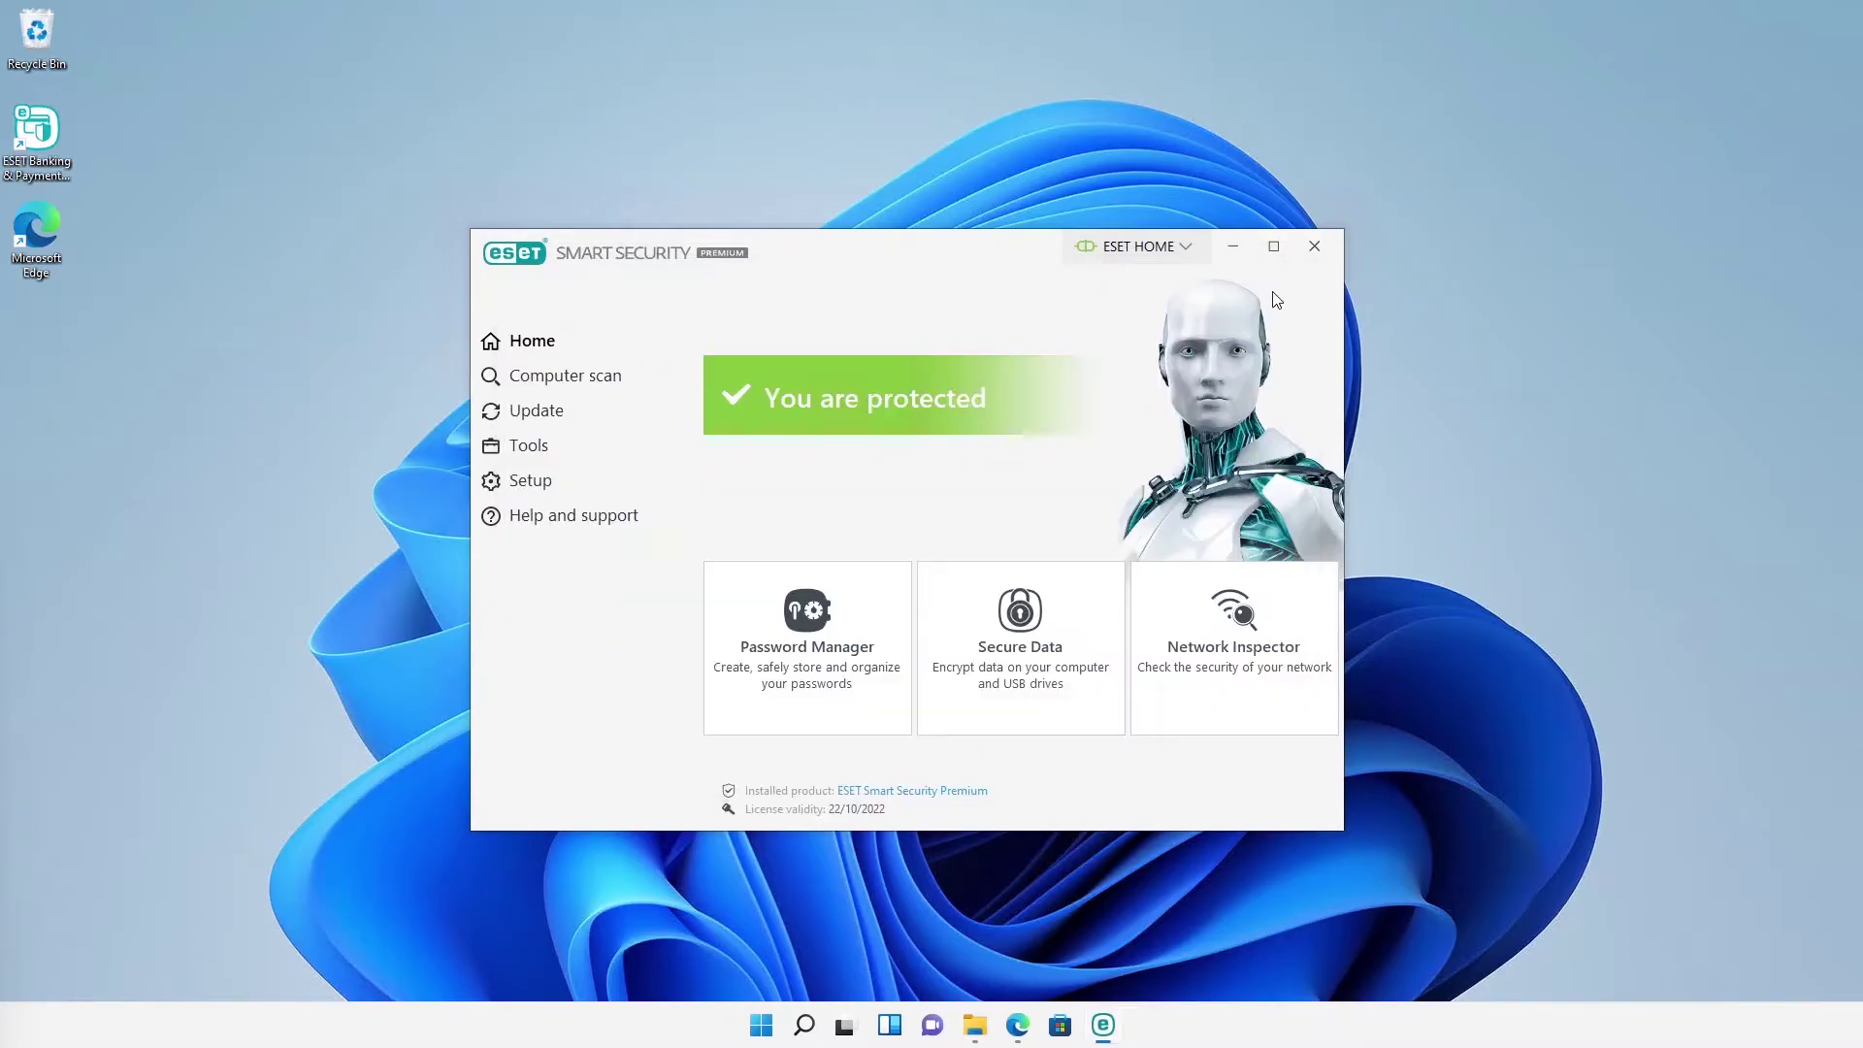
Step: Unlock ESET Encrypted Drive with its password and copy Bank Statements onto drive E:
left_click(978, 1030)
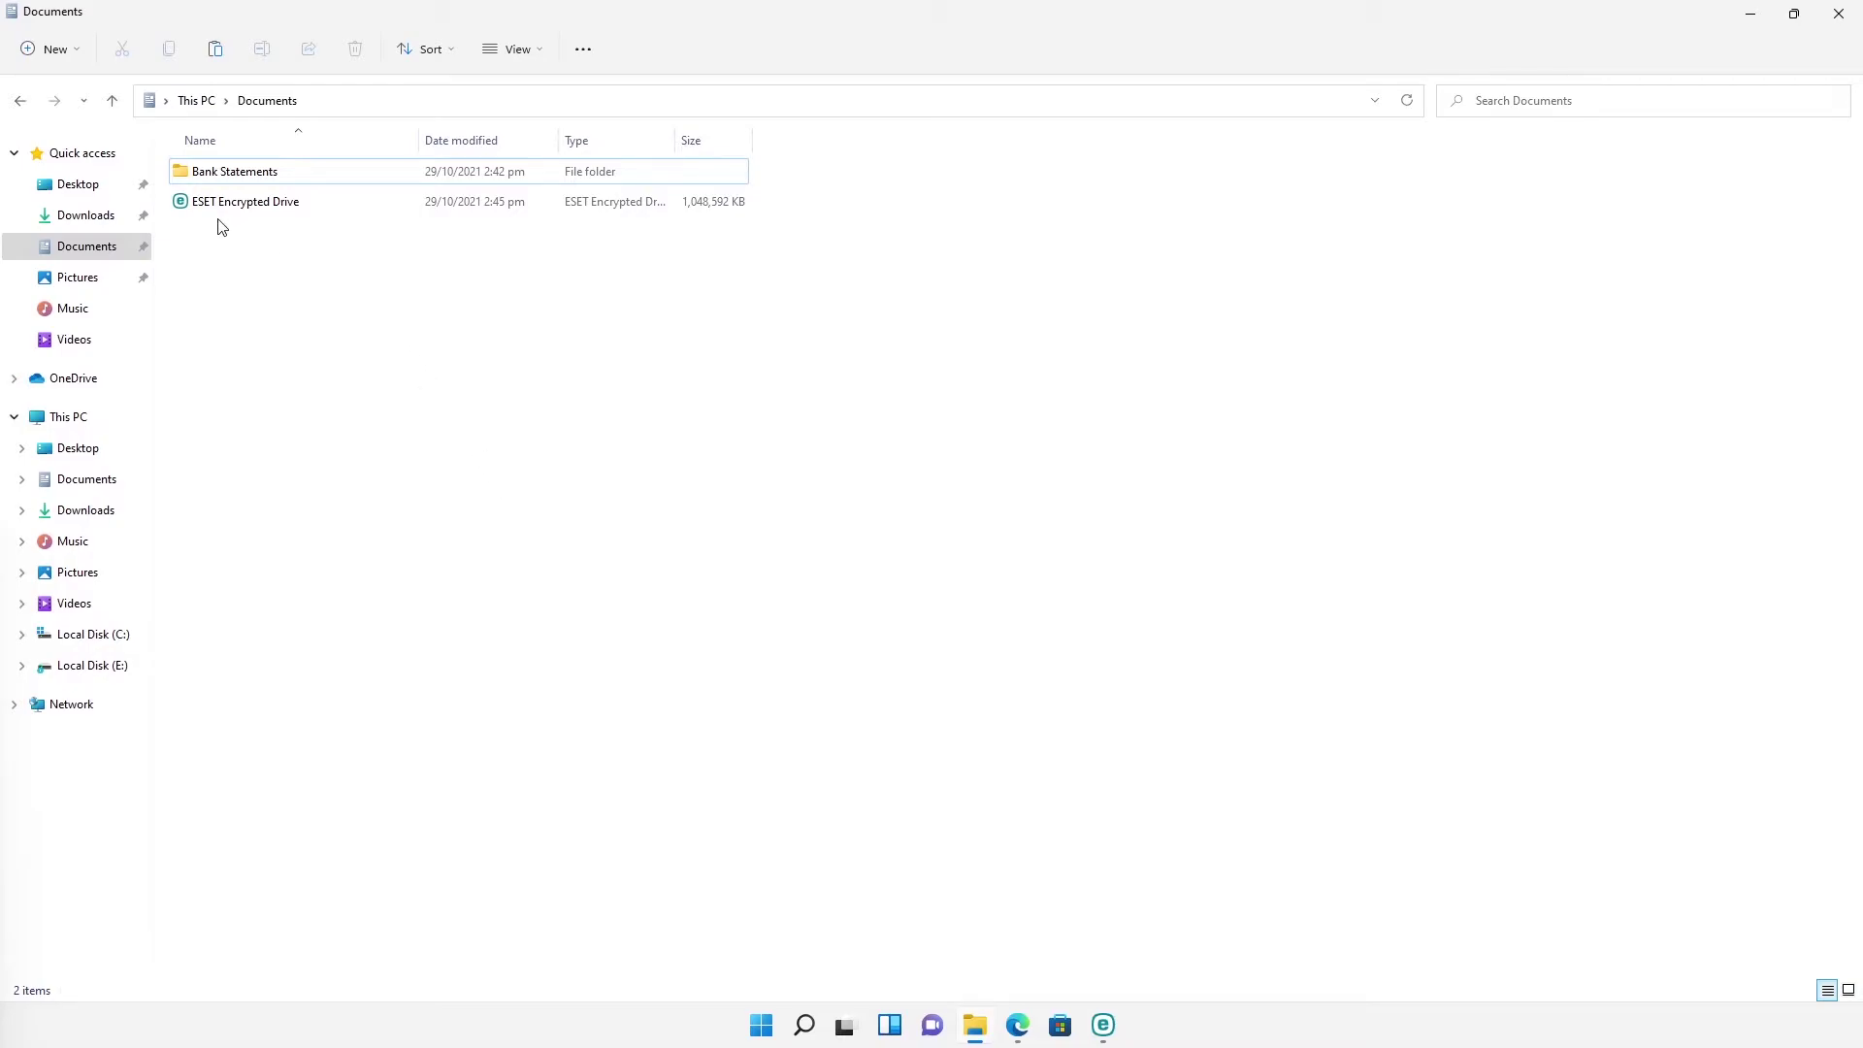
double_click(264, 206)
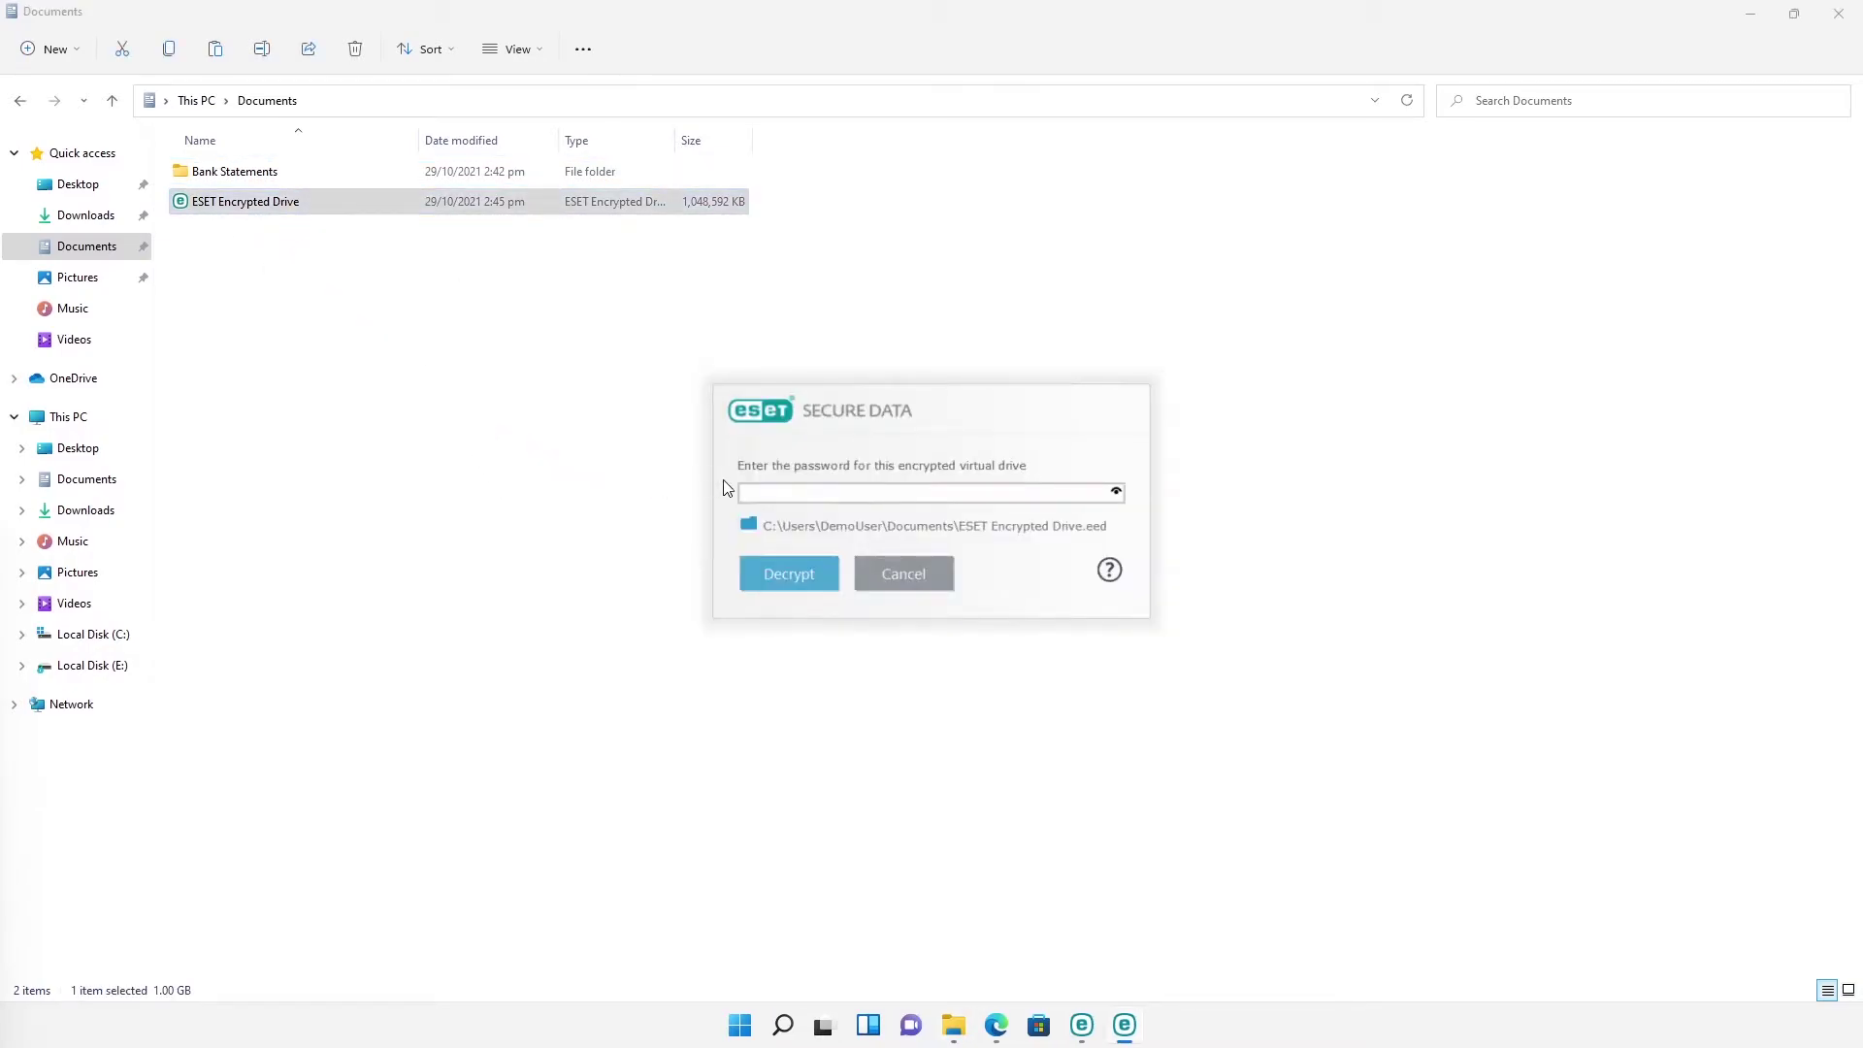
type("****")
left_click(767, 573)
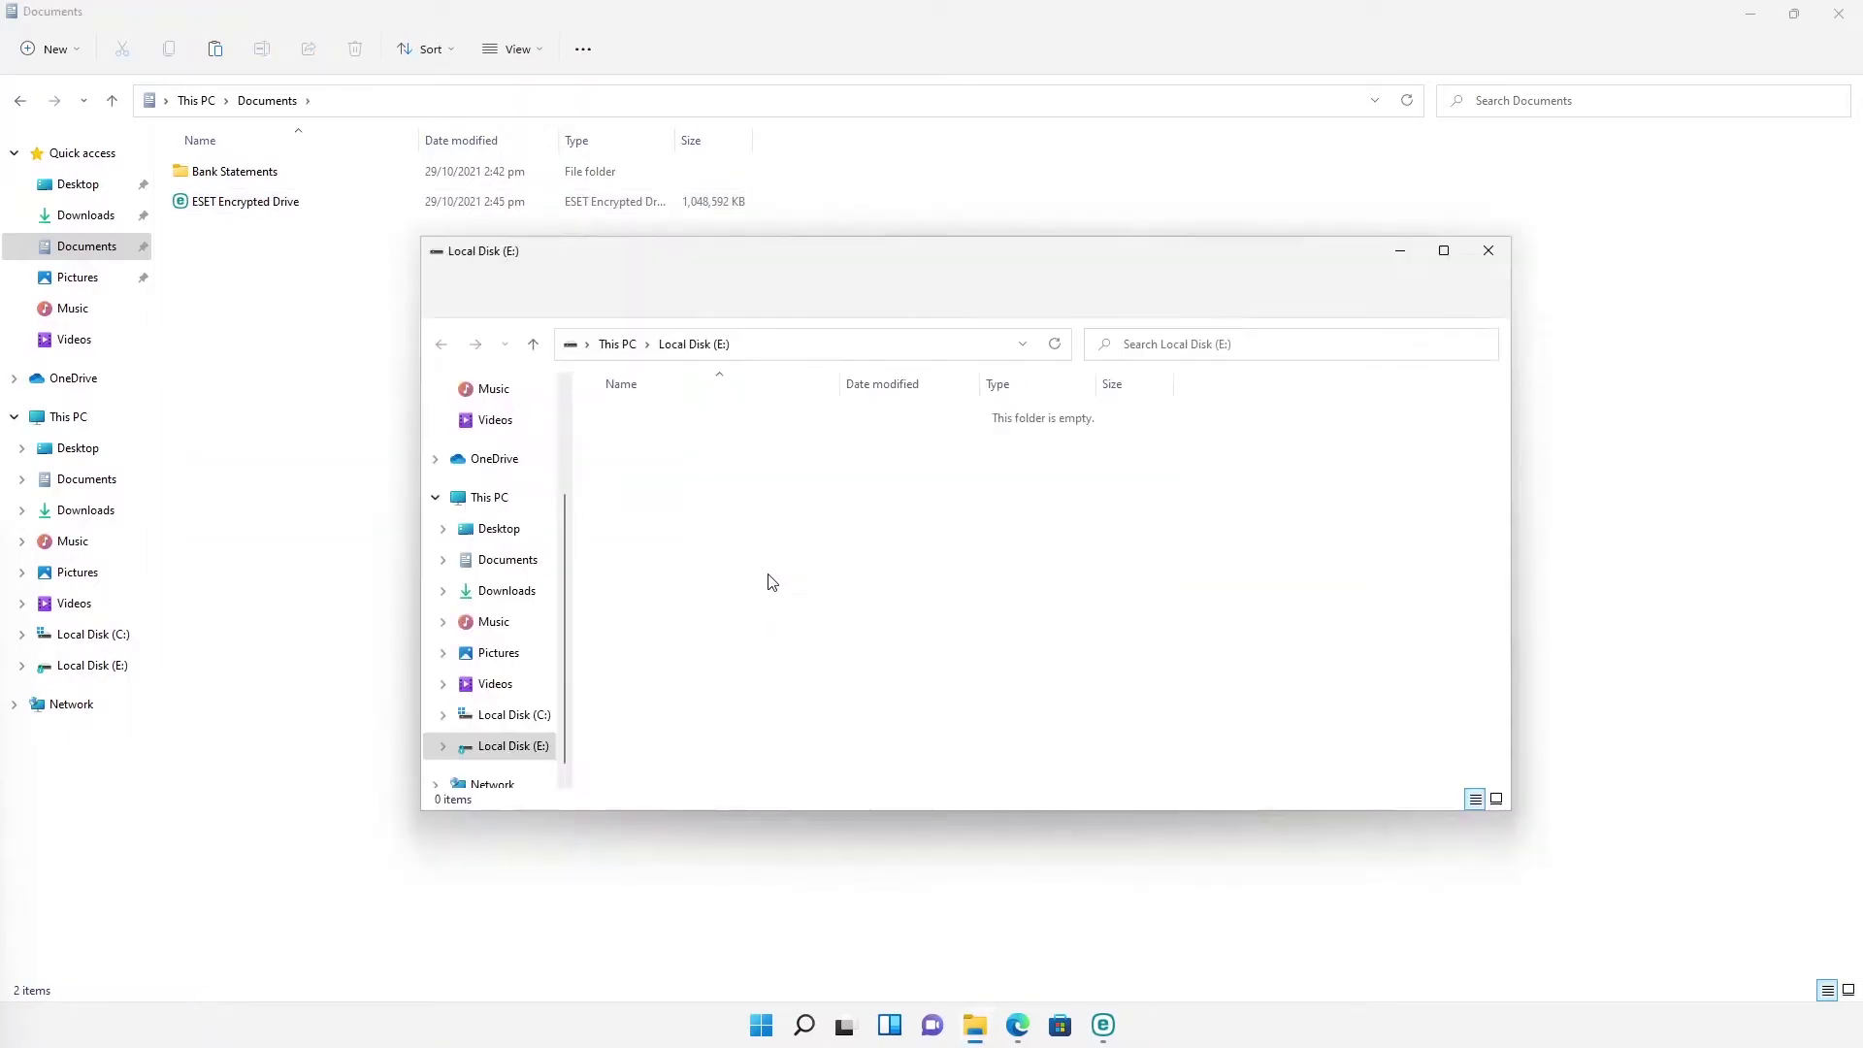
left_click_drag(265, 172, 653, 529)
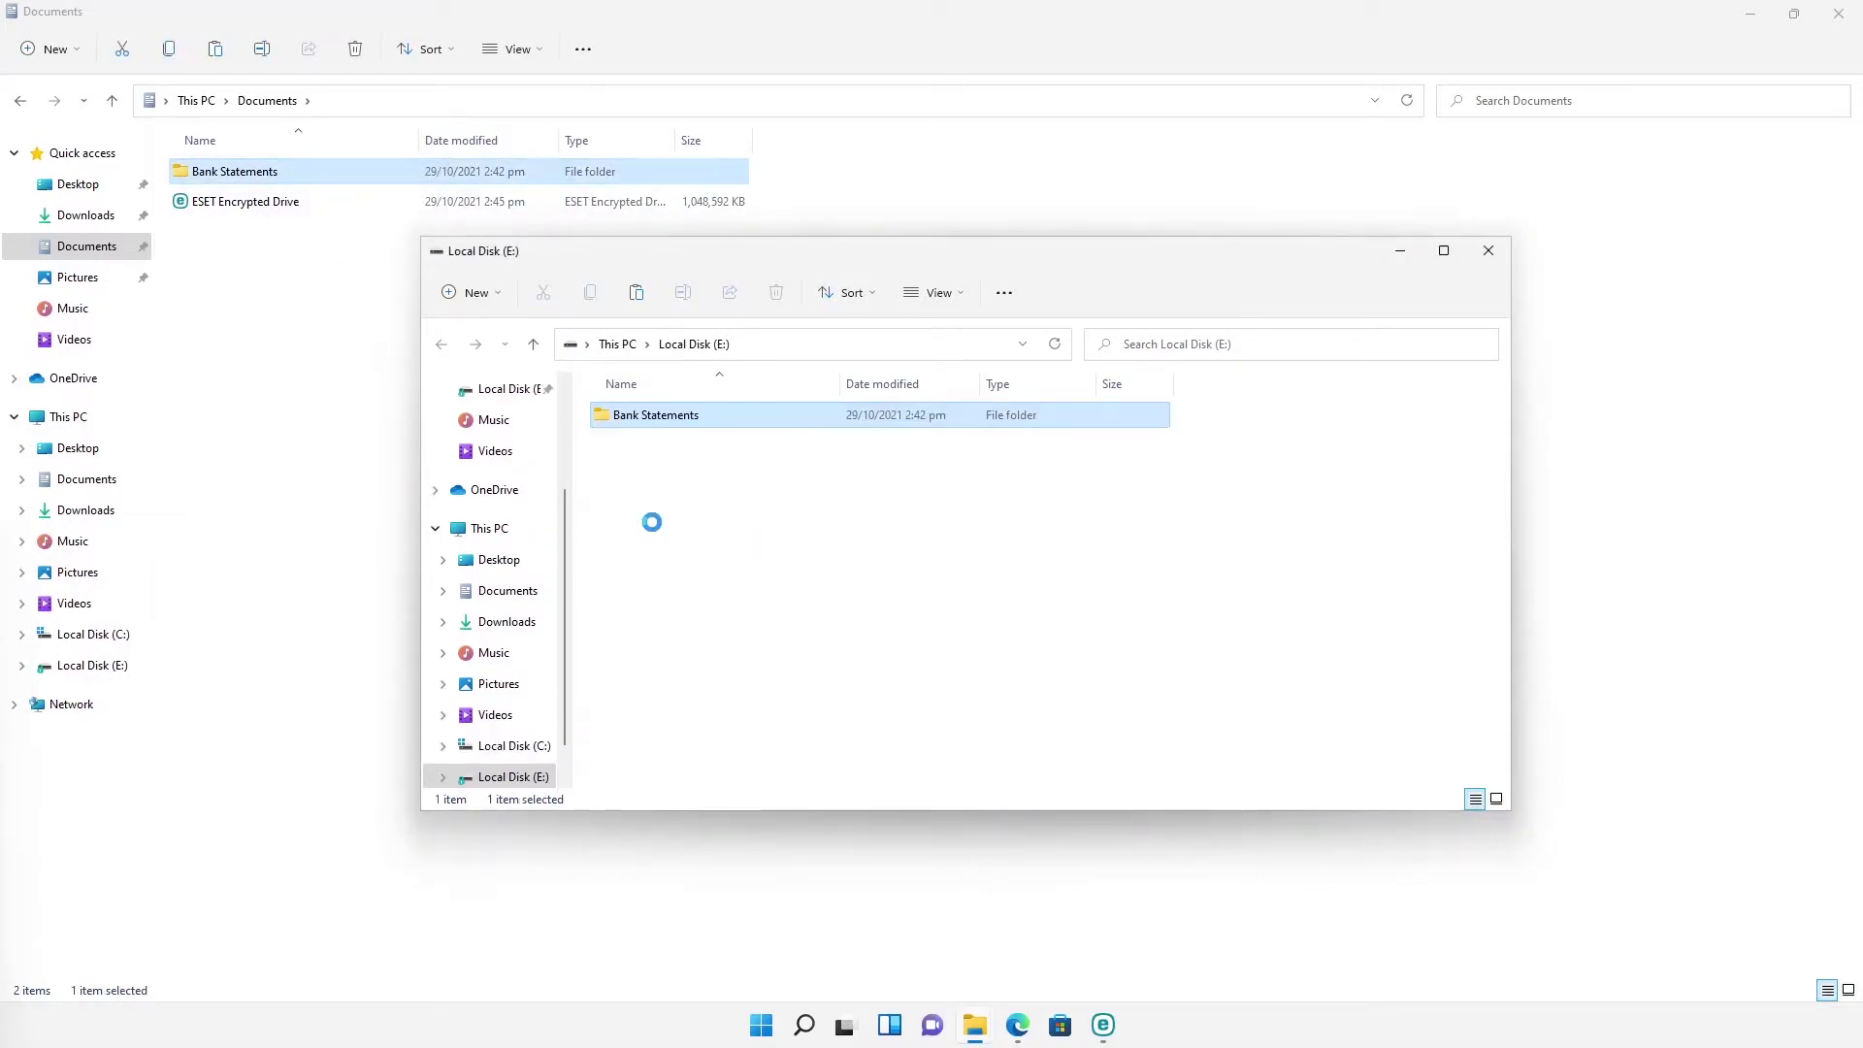
Step: Eject the encrypted Local Disk (E:) from This PC
left_click(618, 347)
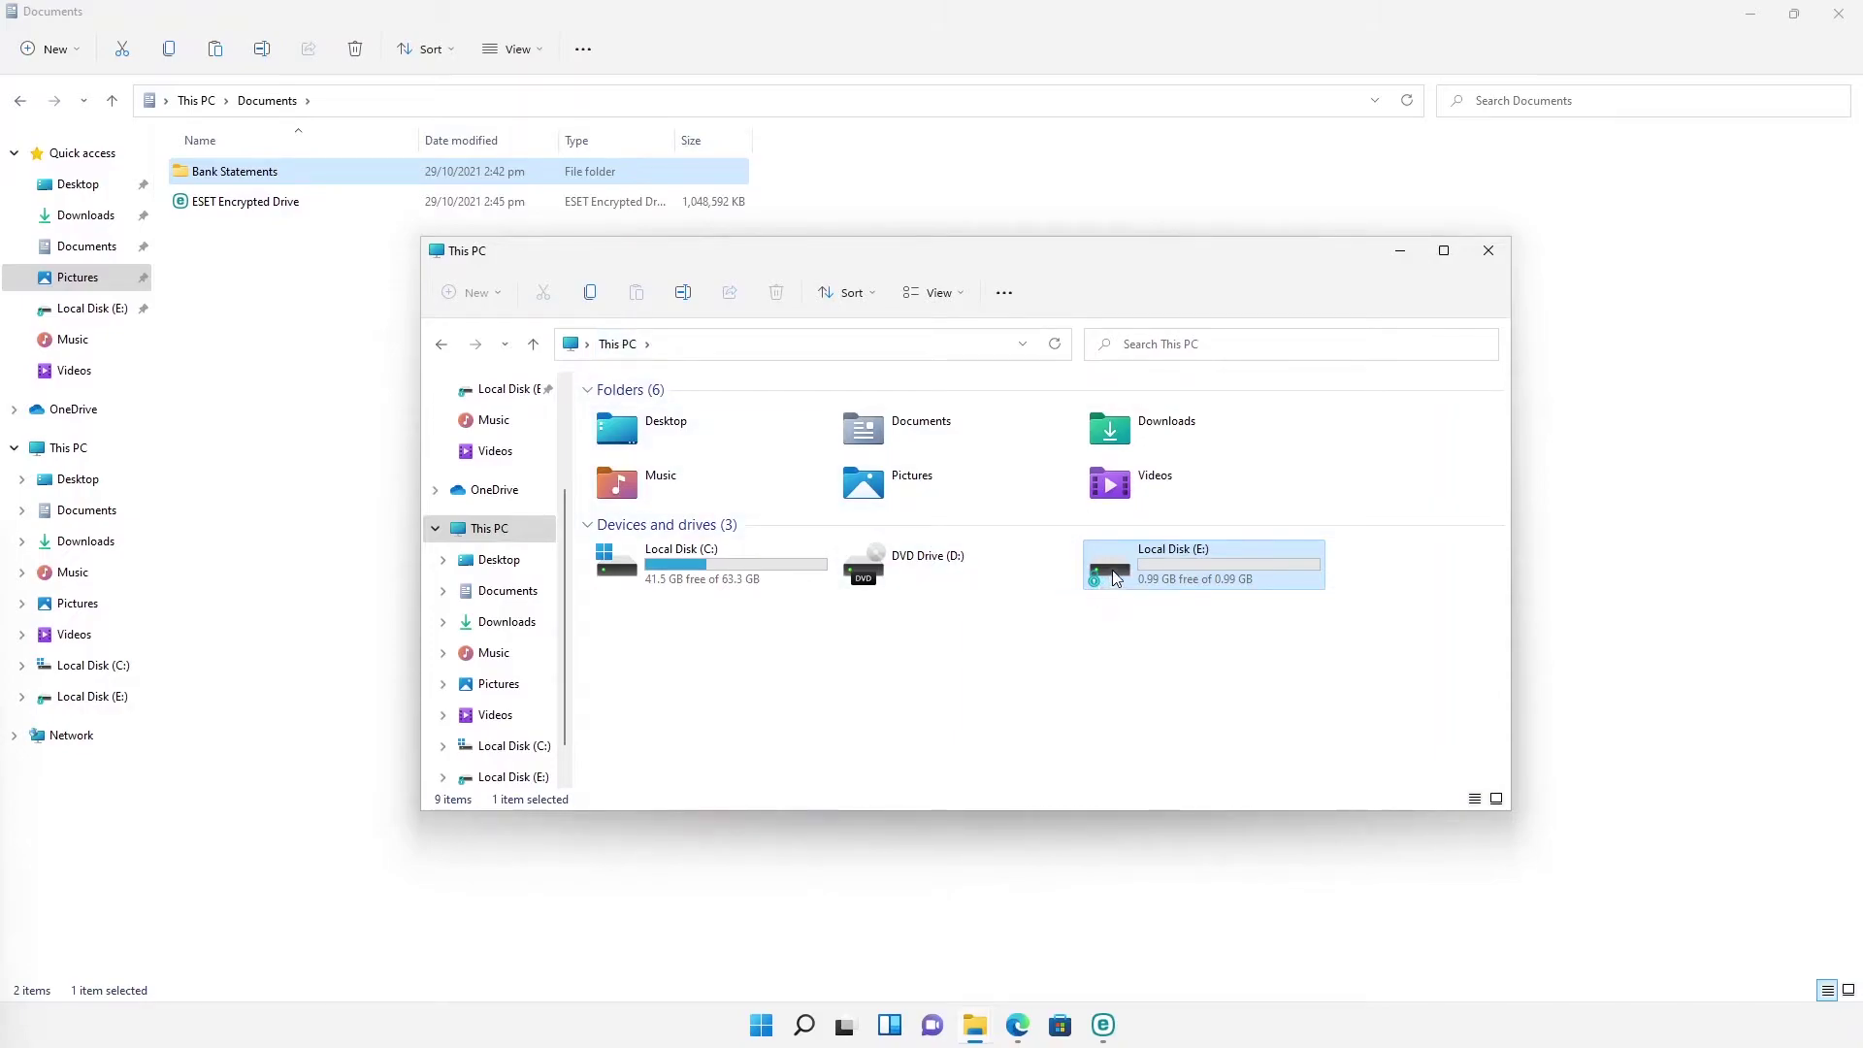
right_click(1115, 578)
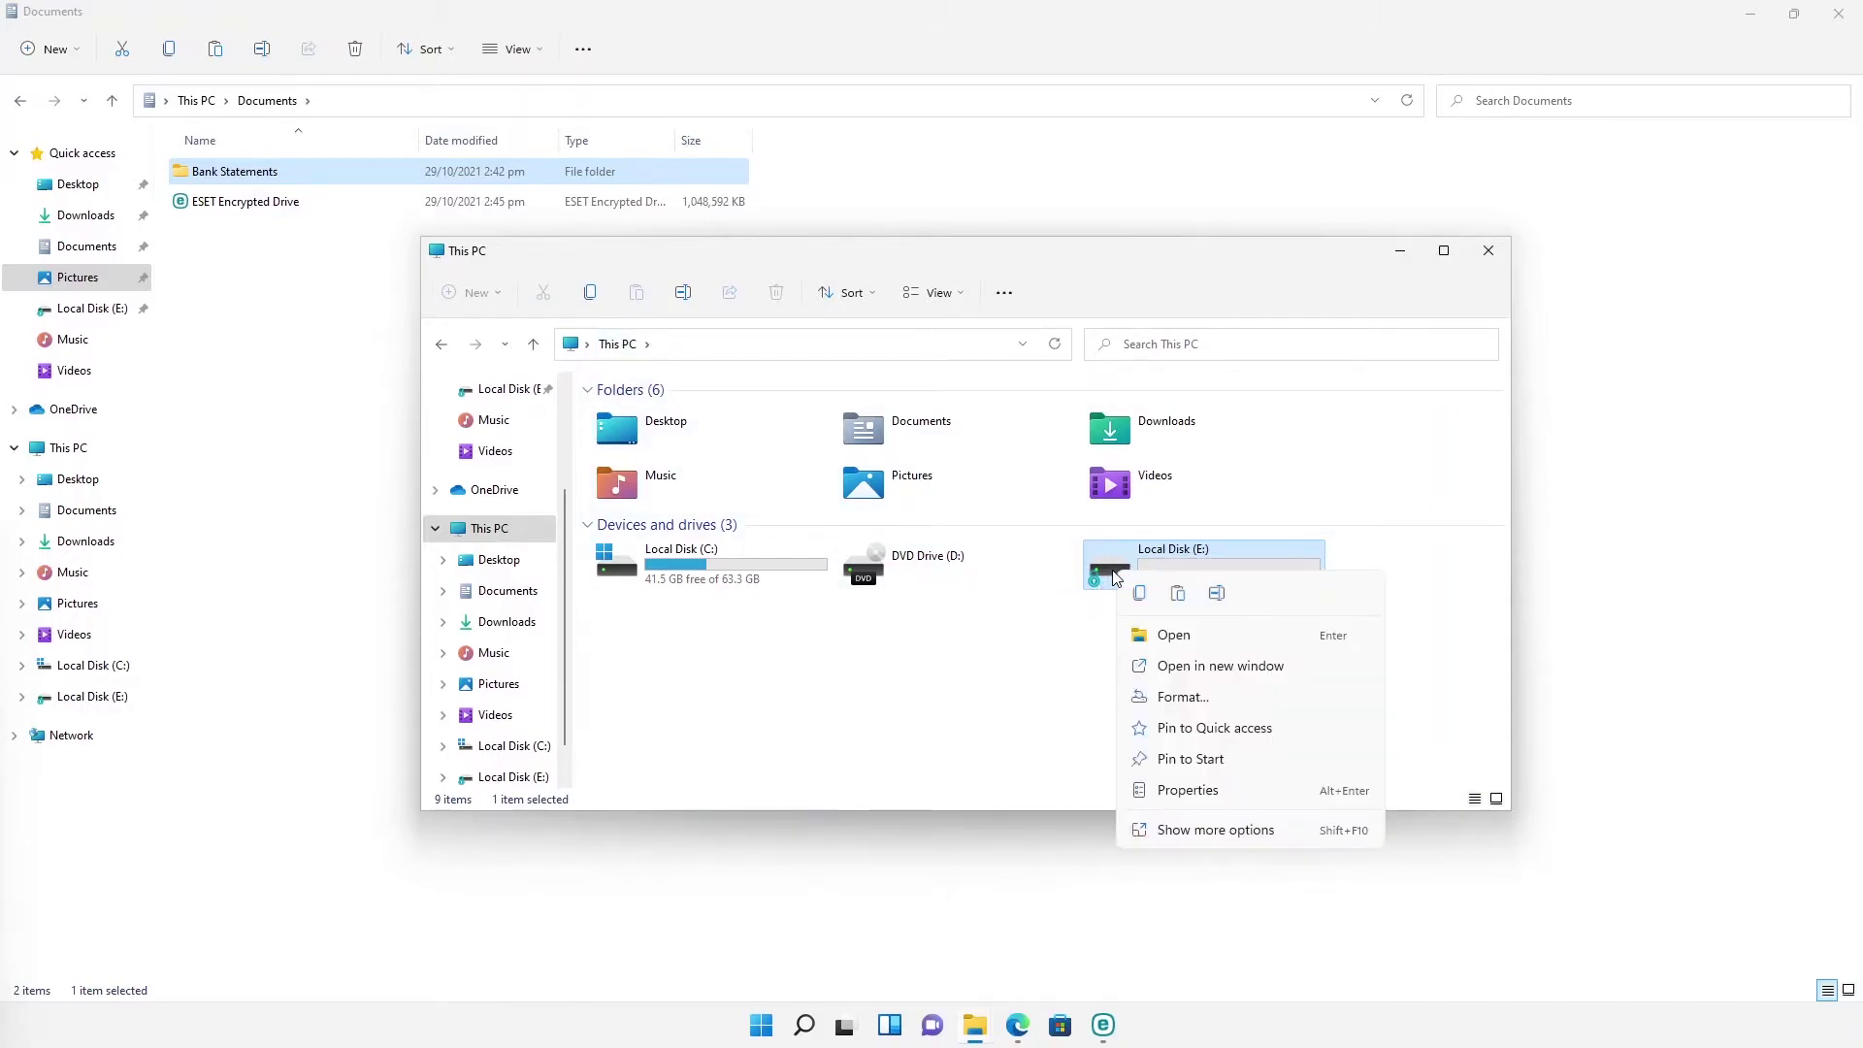
left_click(1191, 831)
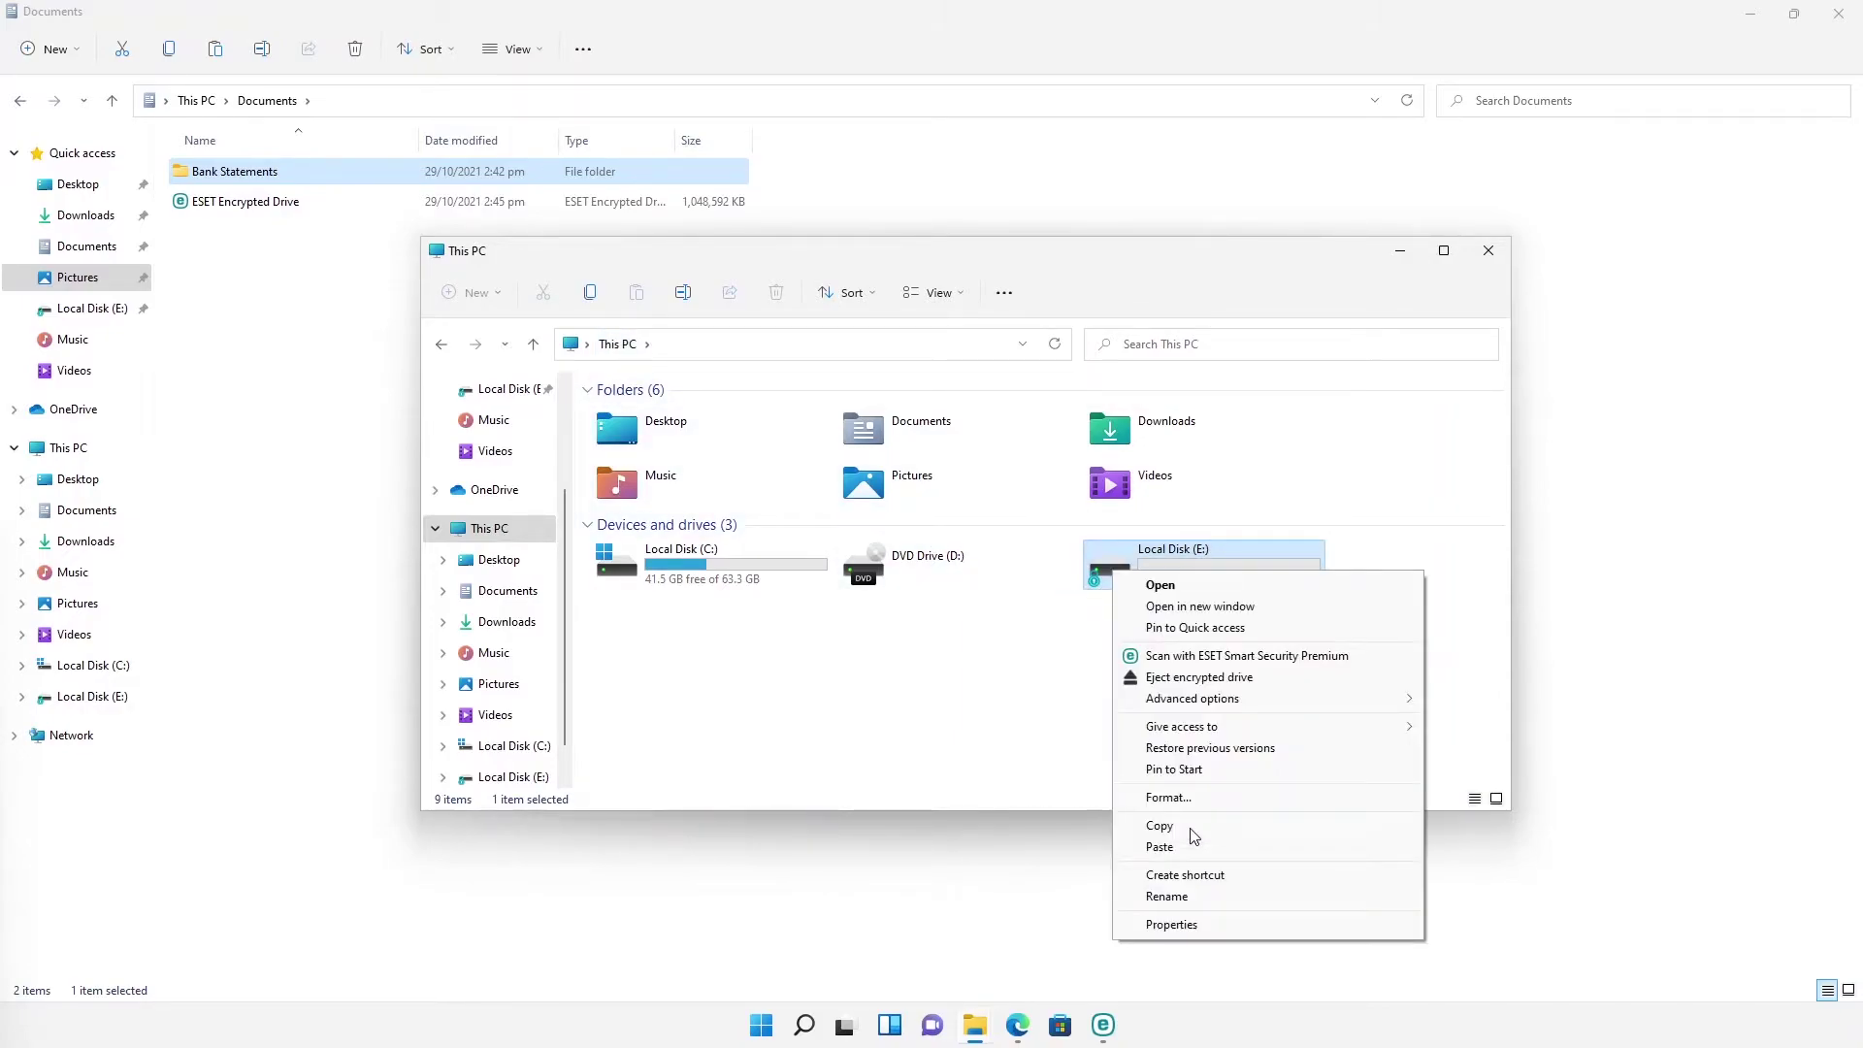
left_click(1197, 677)
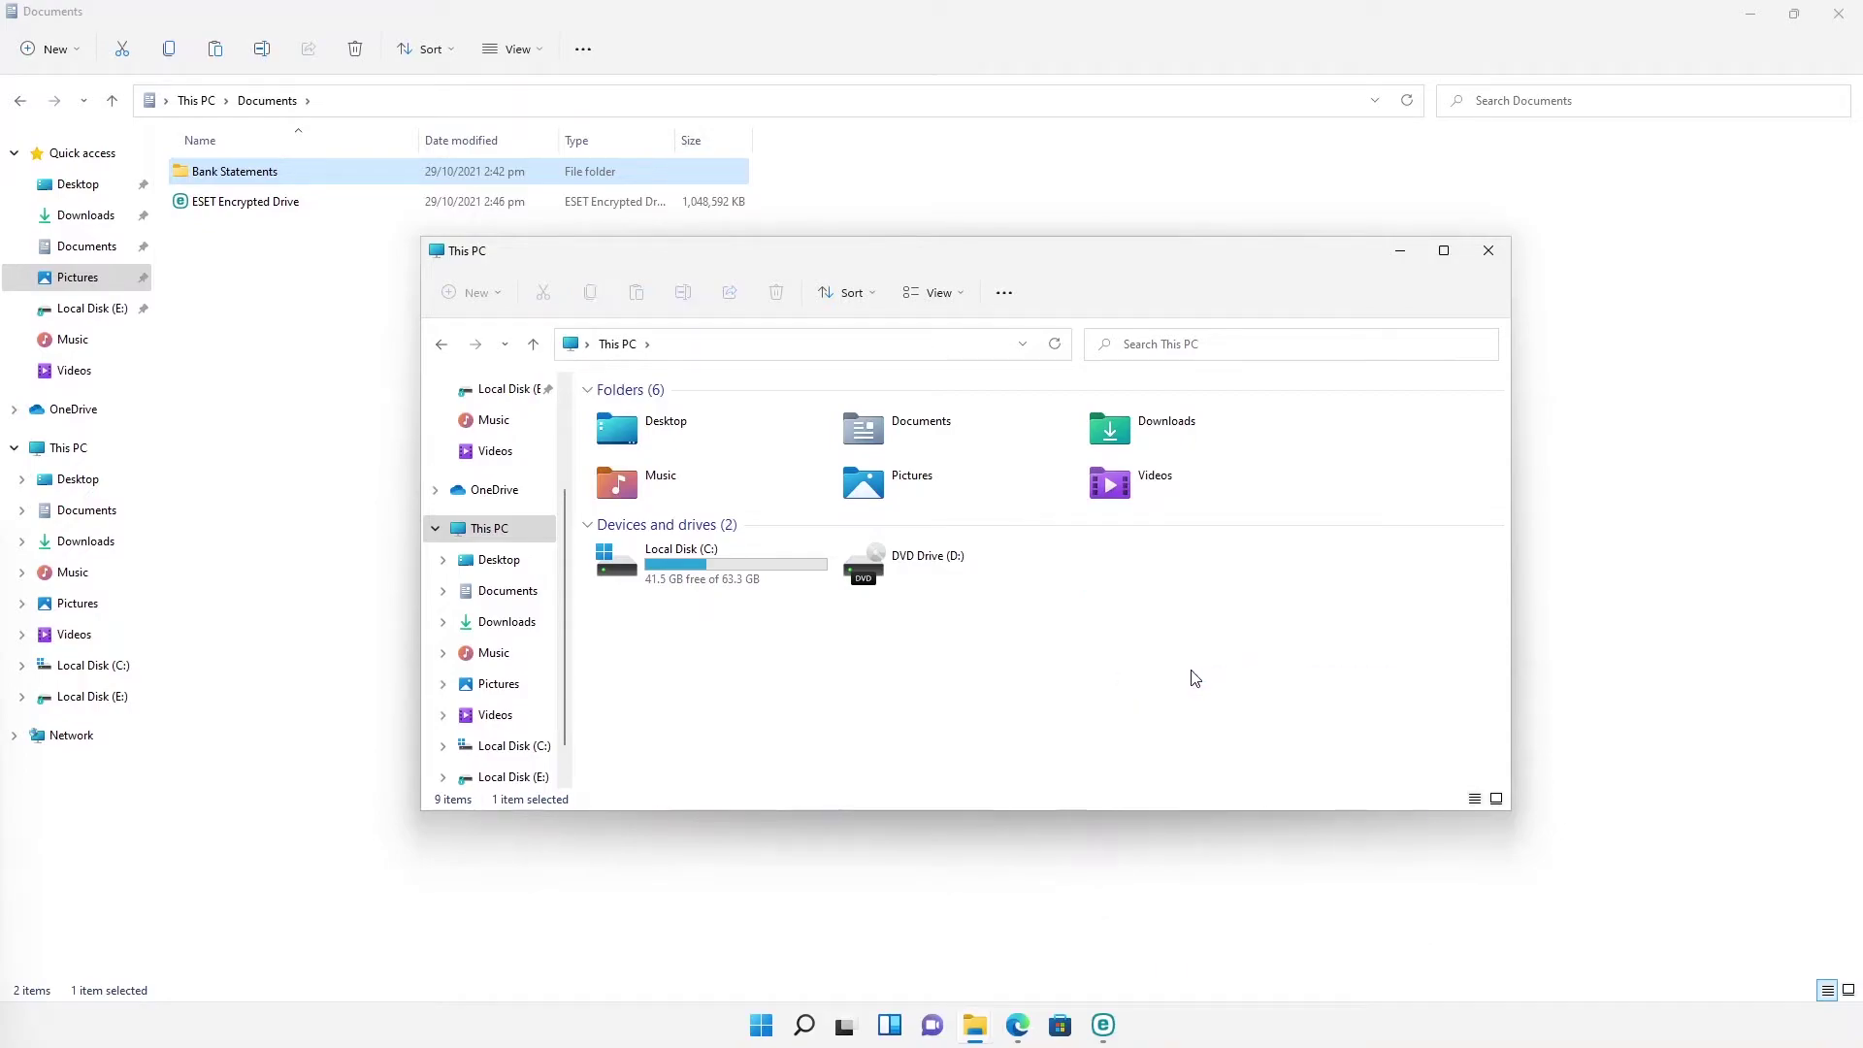
Step: Close This PC, cancel the encrypted drive's password prompt, and close Documents
left_click(1487, 253)
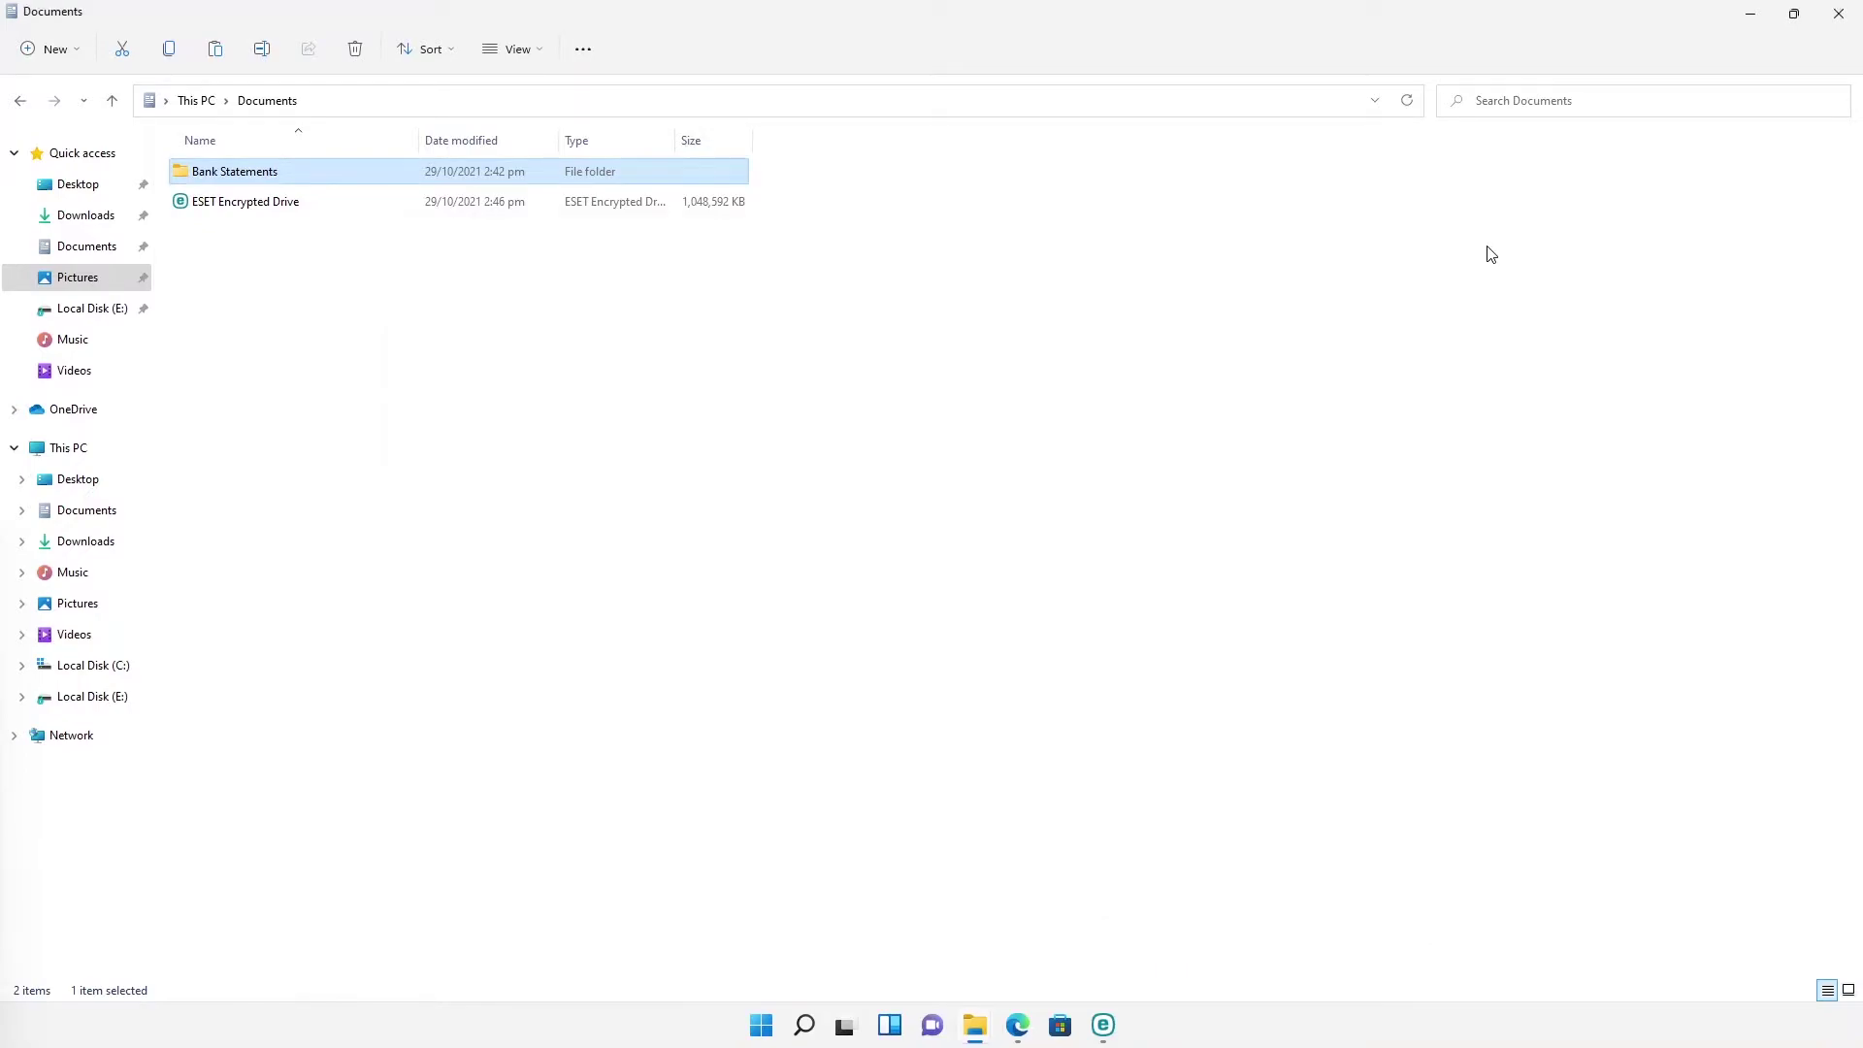
double_click(417, 207)
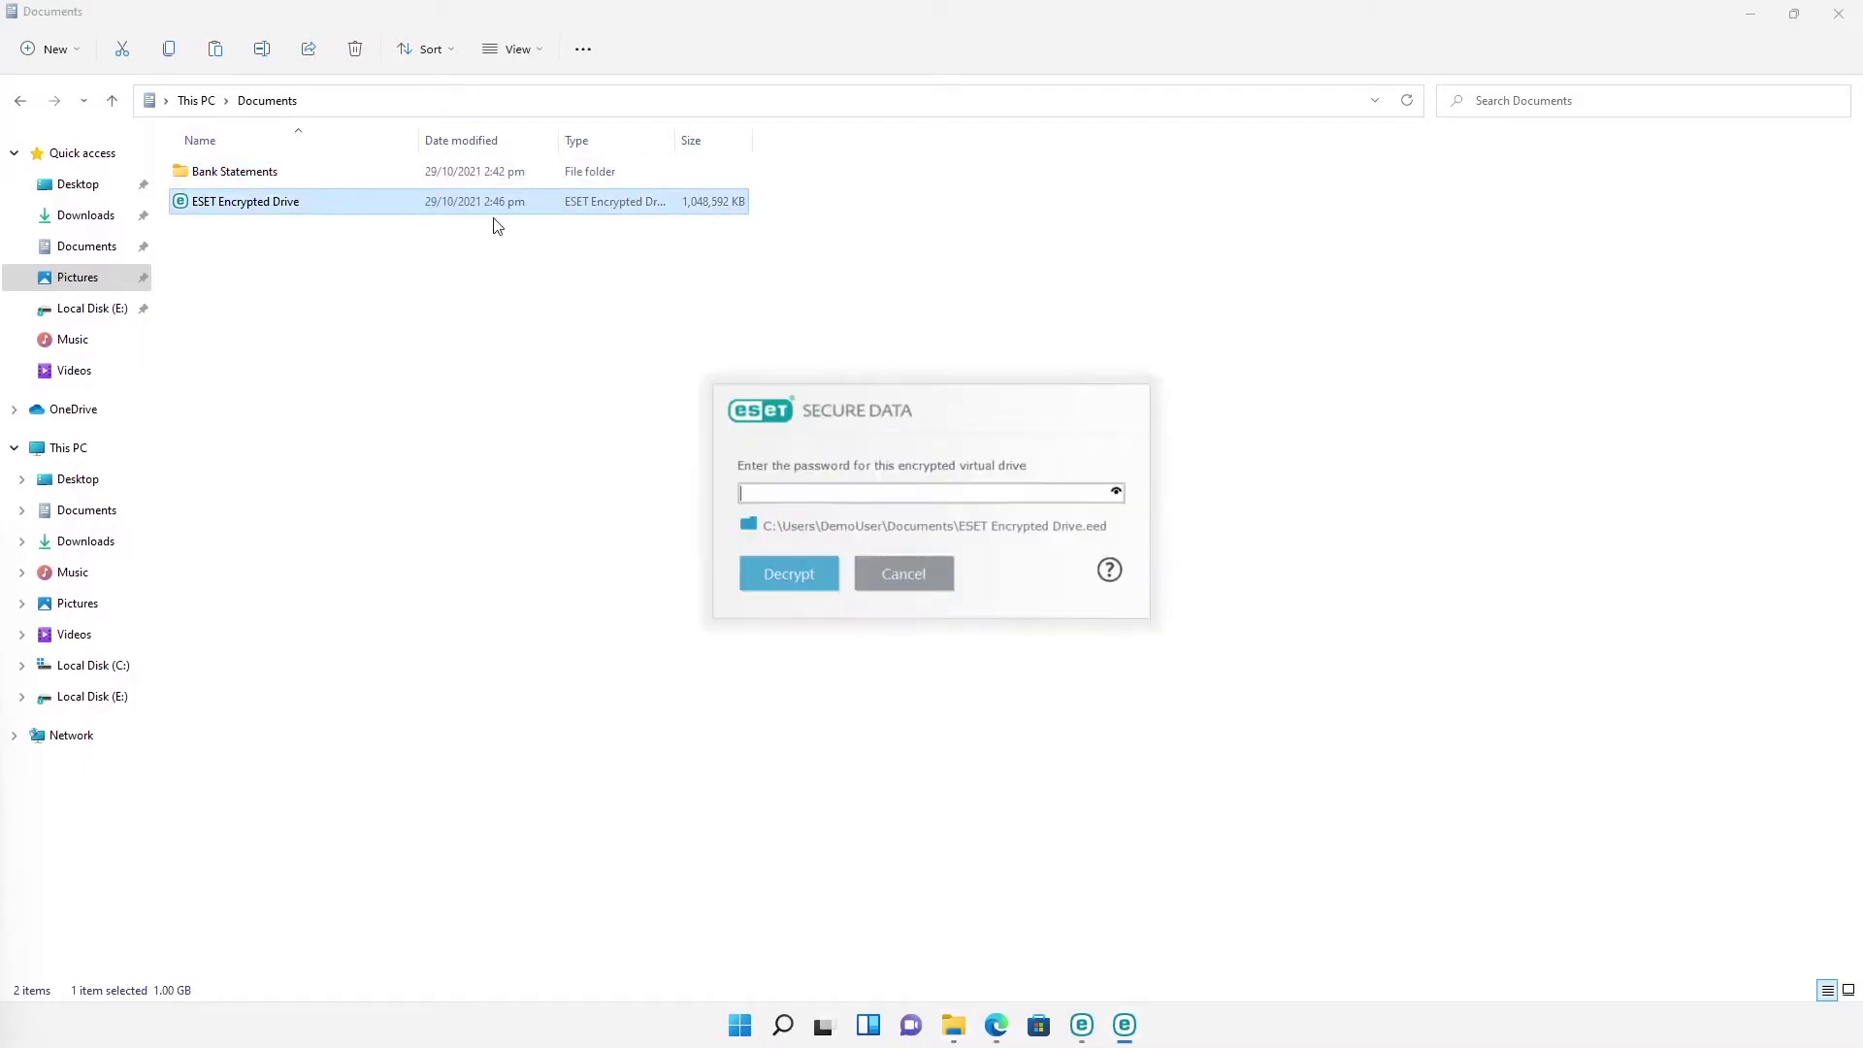
left_click(919, 571)
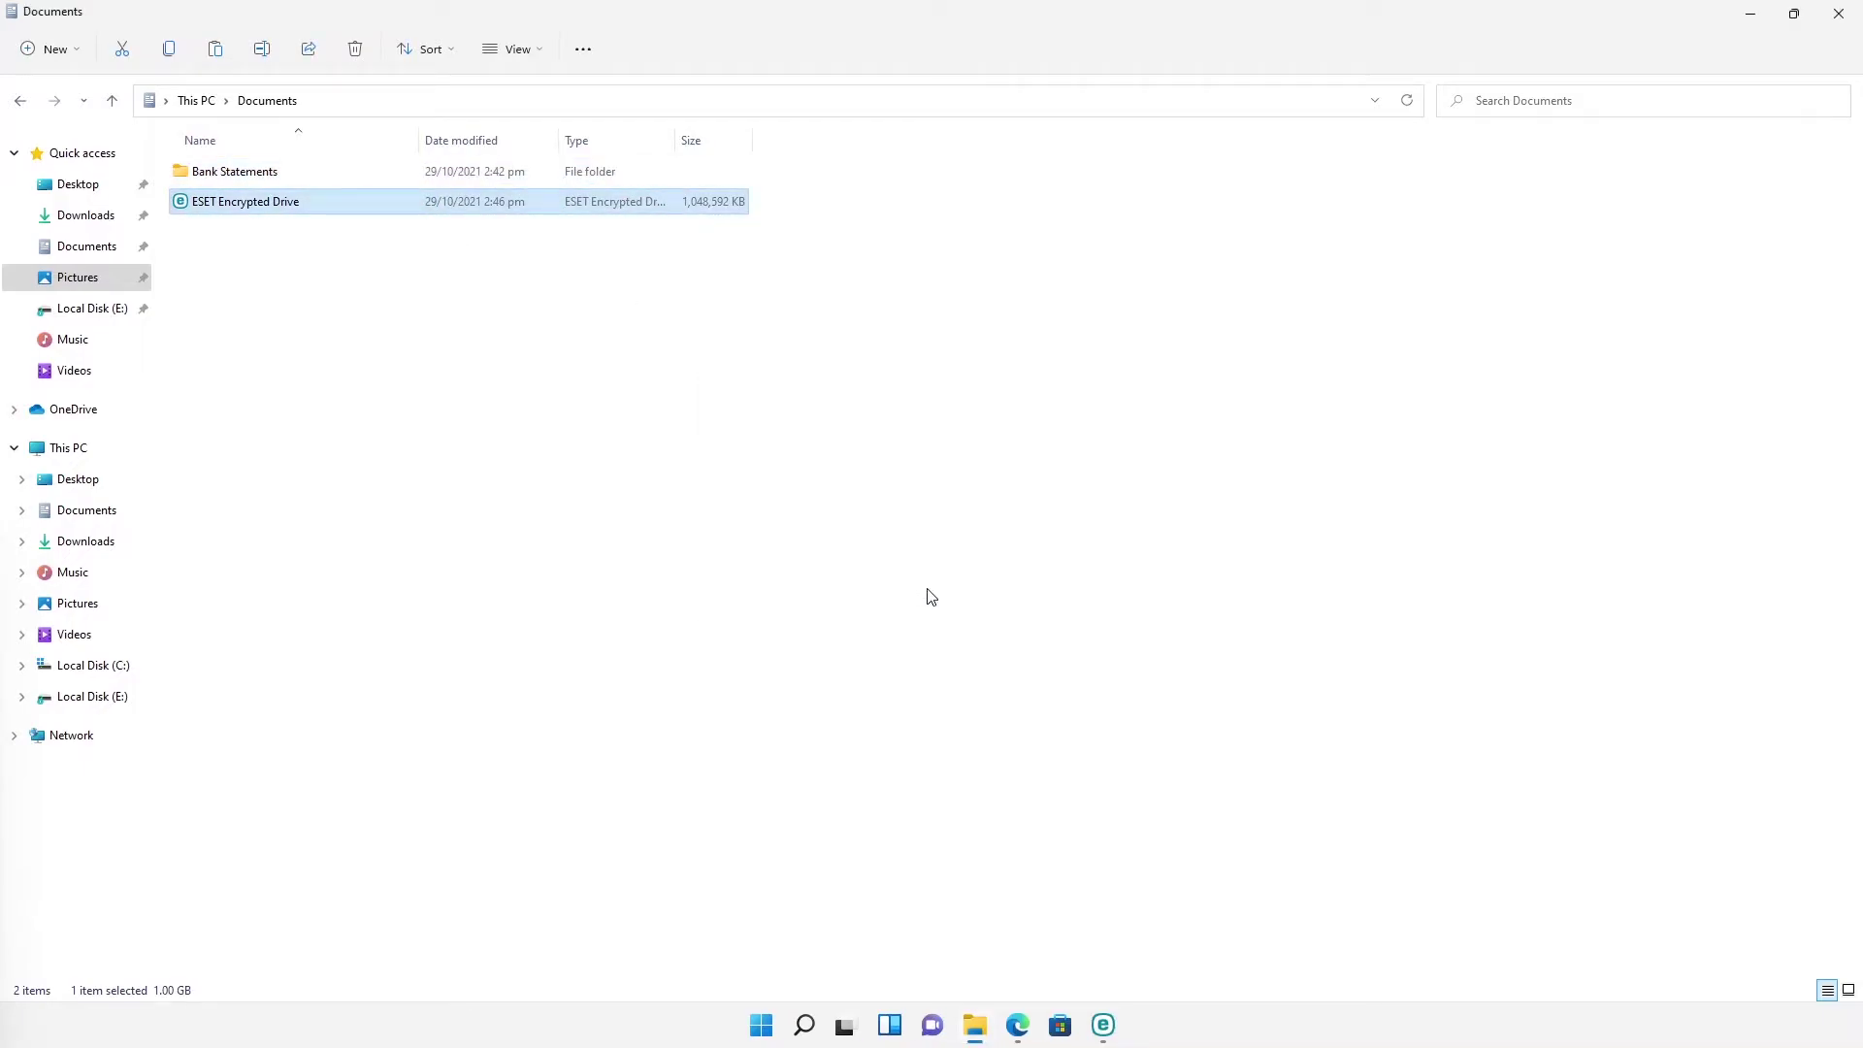
left_click(1825, 17)
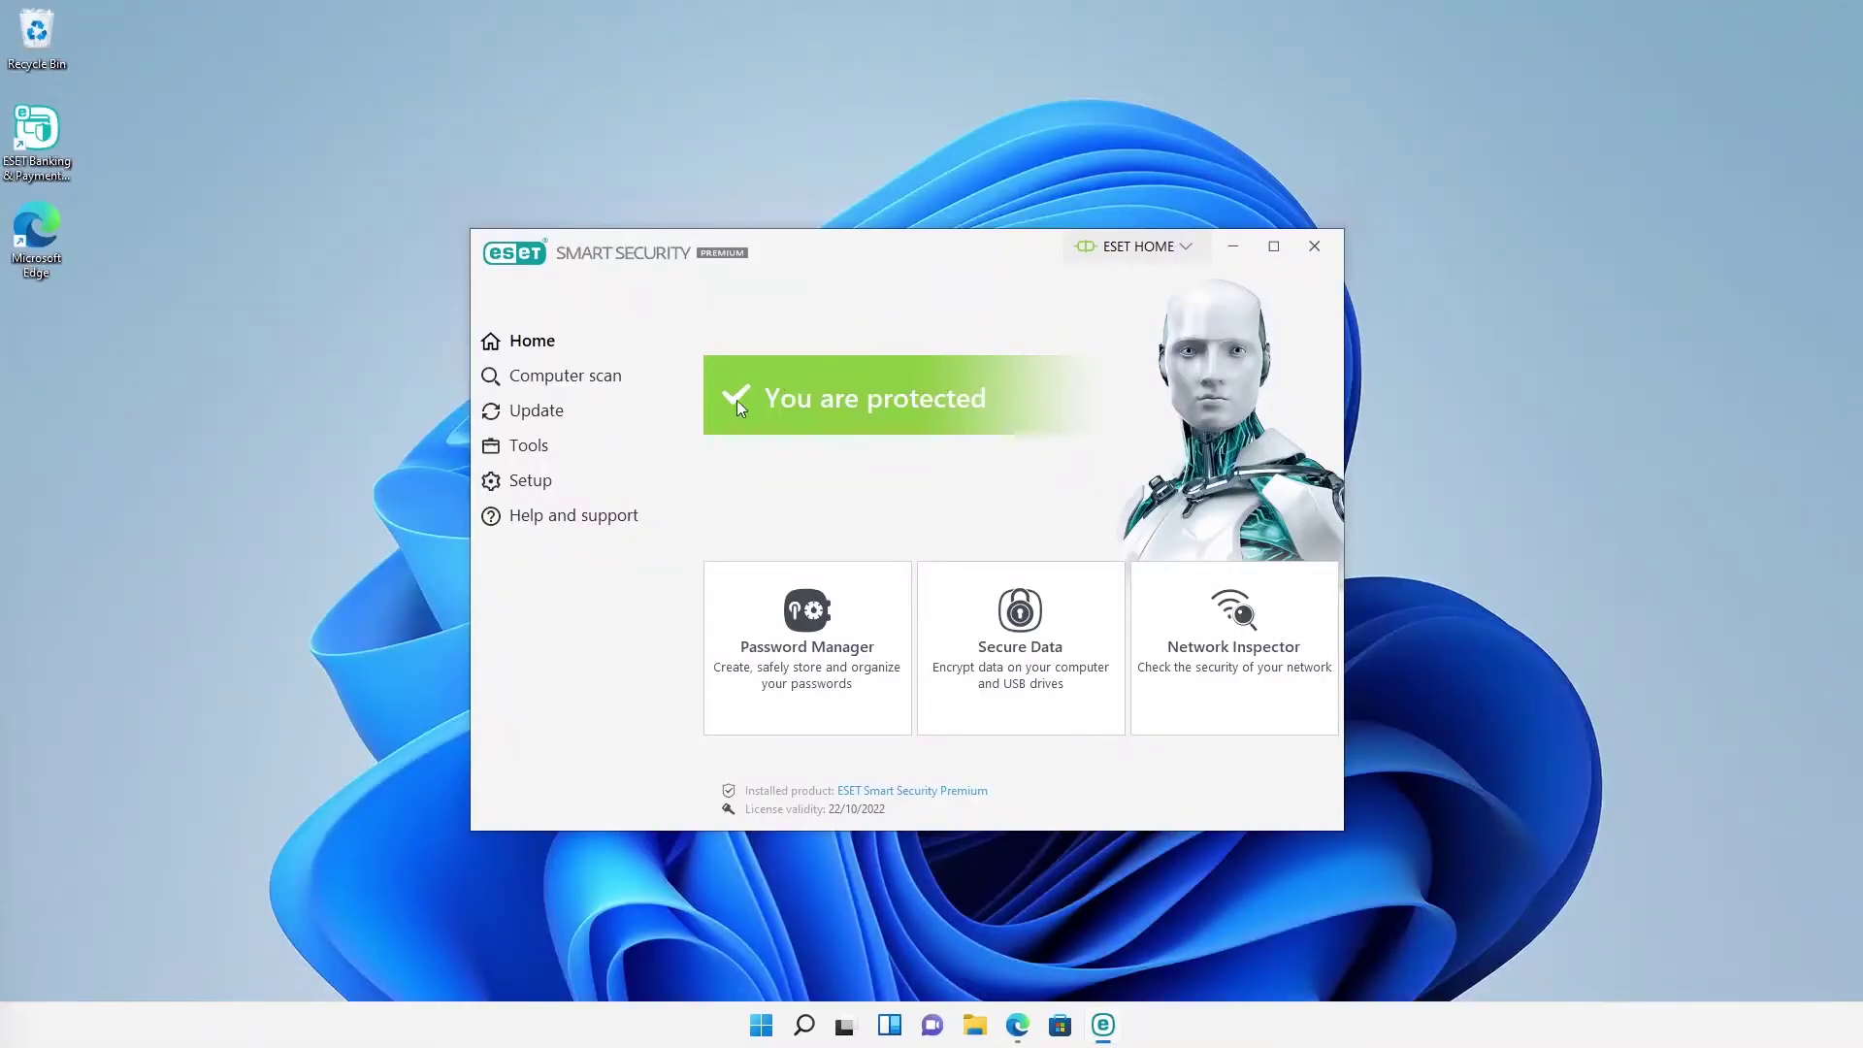
Step: Open Computer protection under Setup and view LiveGuard's advanced settings without changes
left_click(603, 482)
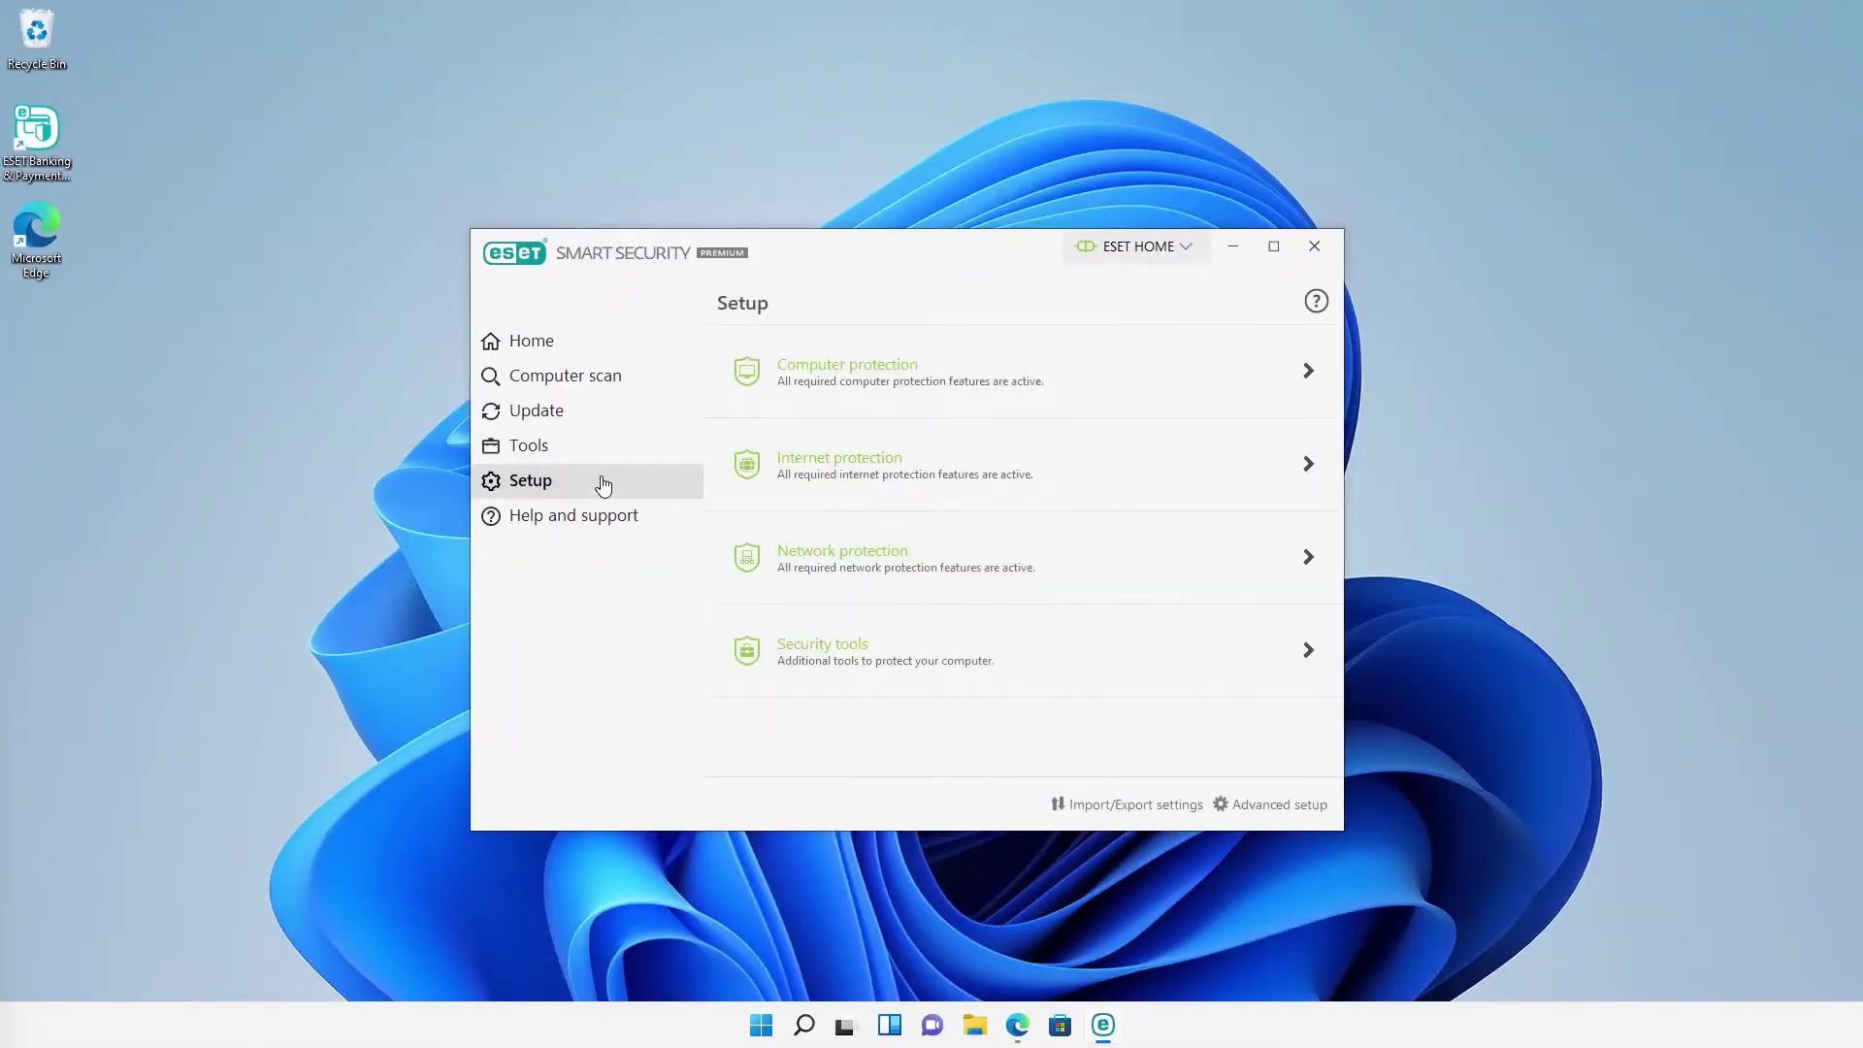
left_click(802, 399)
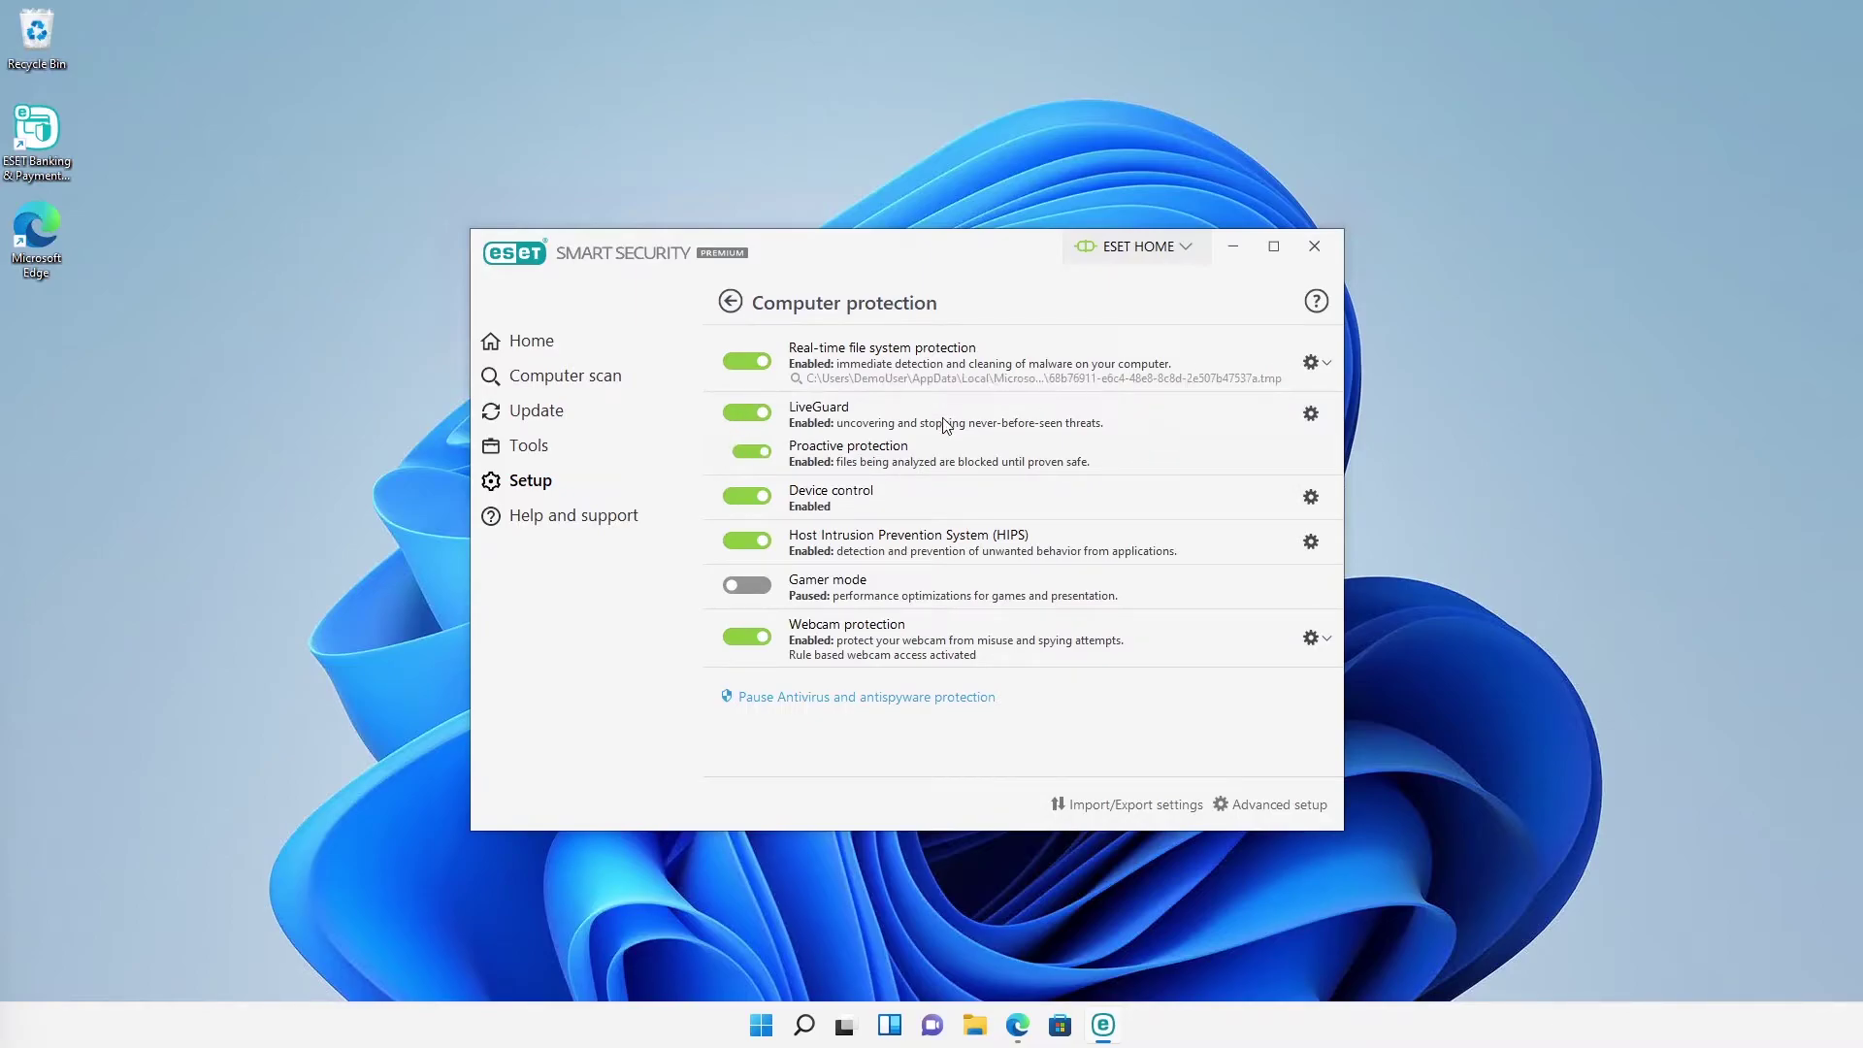
mouse_move(976, 415)
left_click(1308, 425)
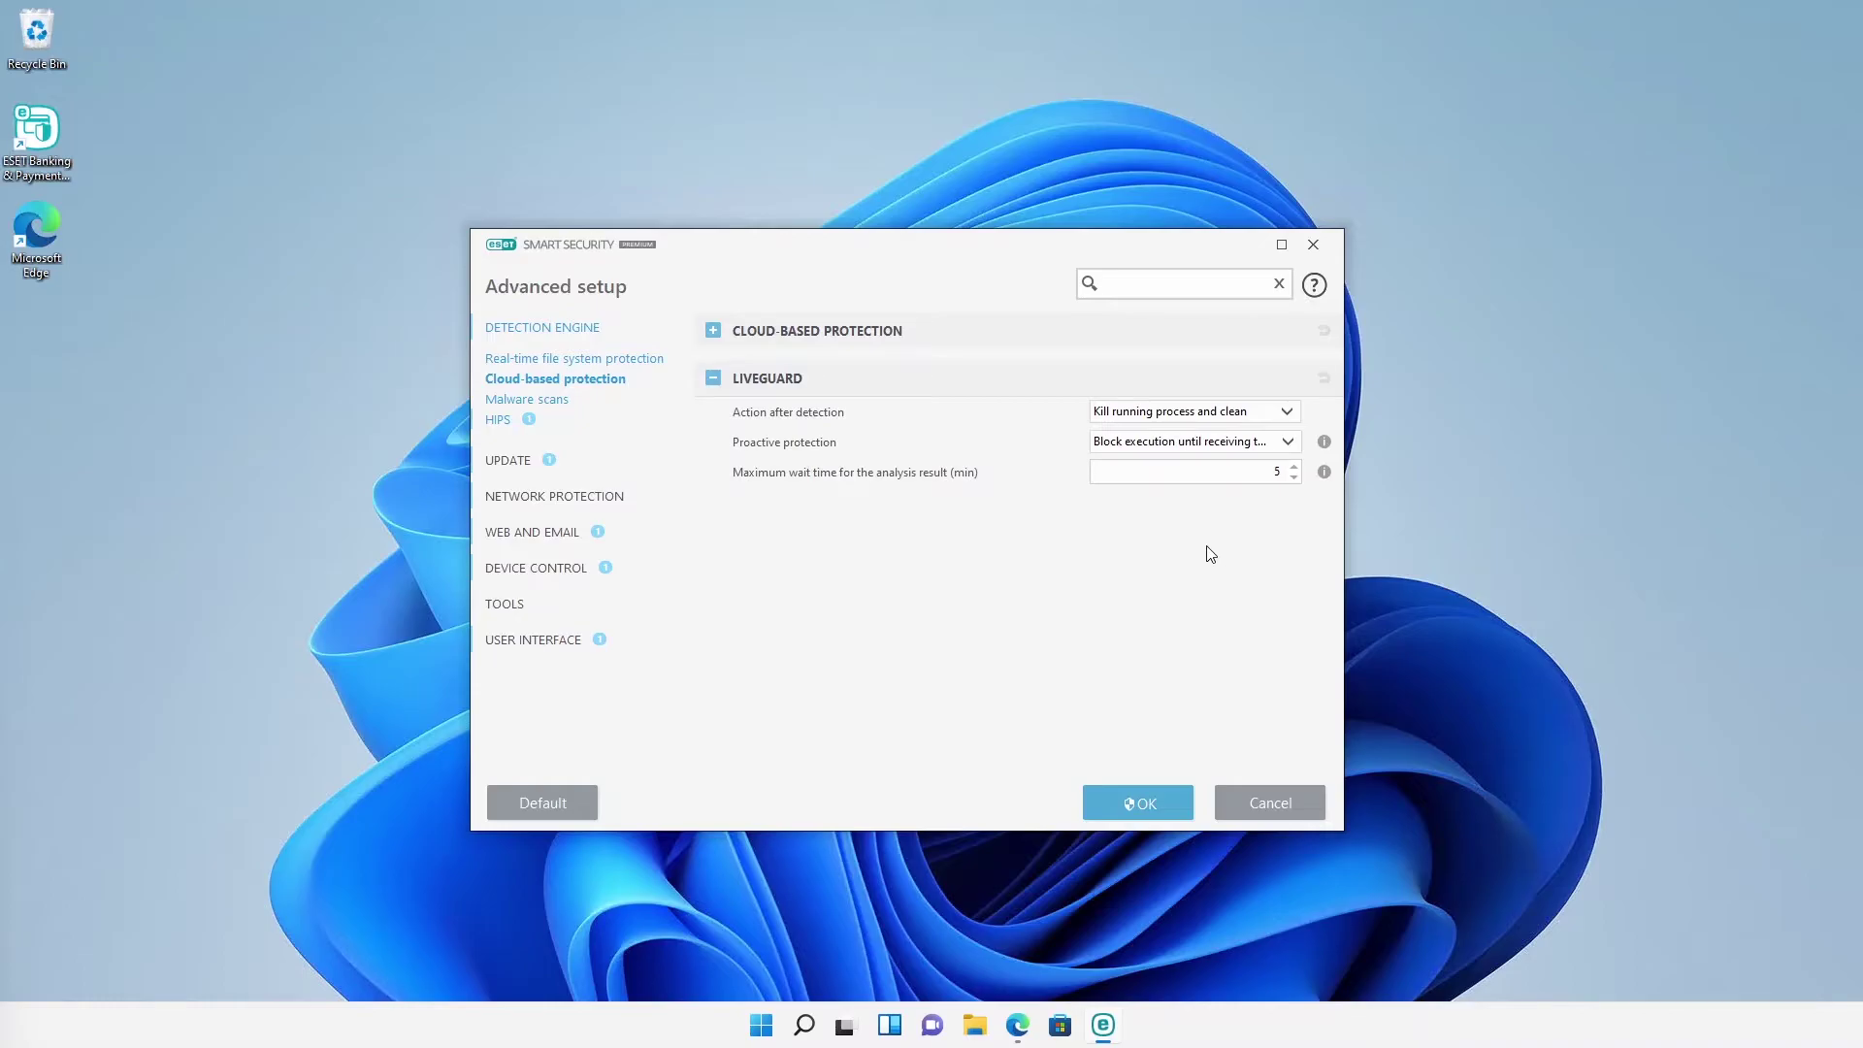
left_click(1221, 811)
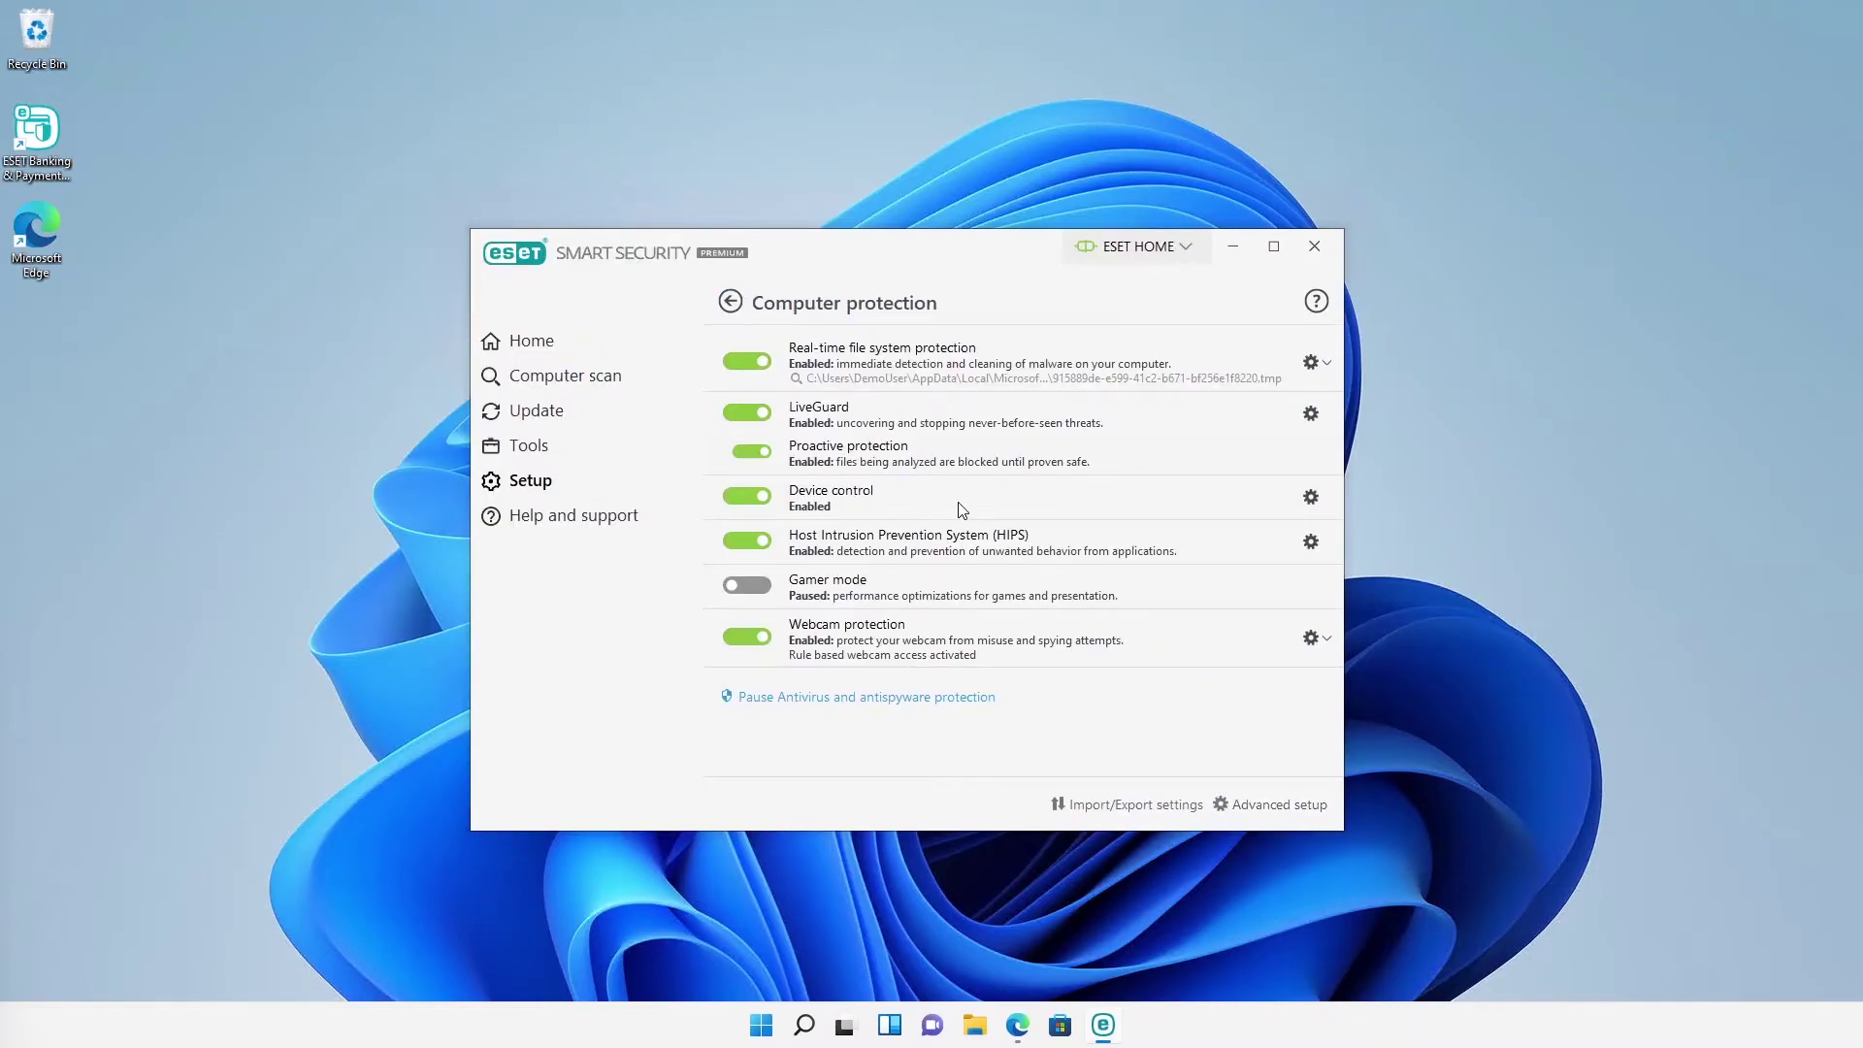
left_click(1305, 500)
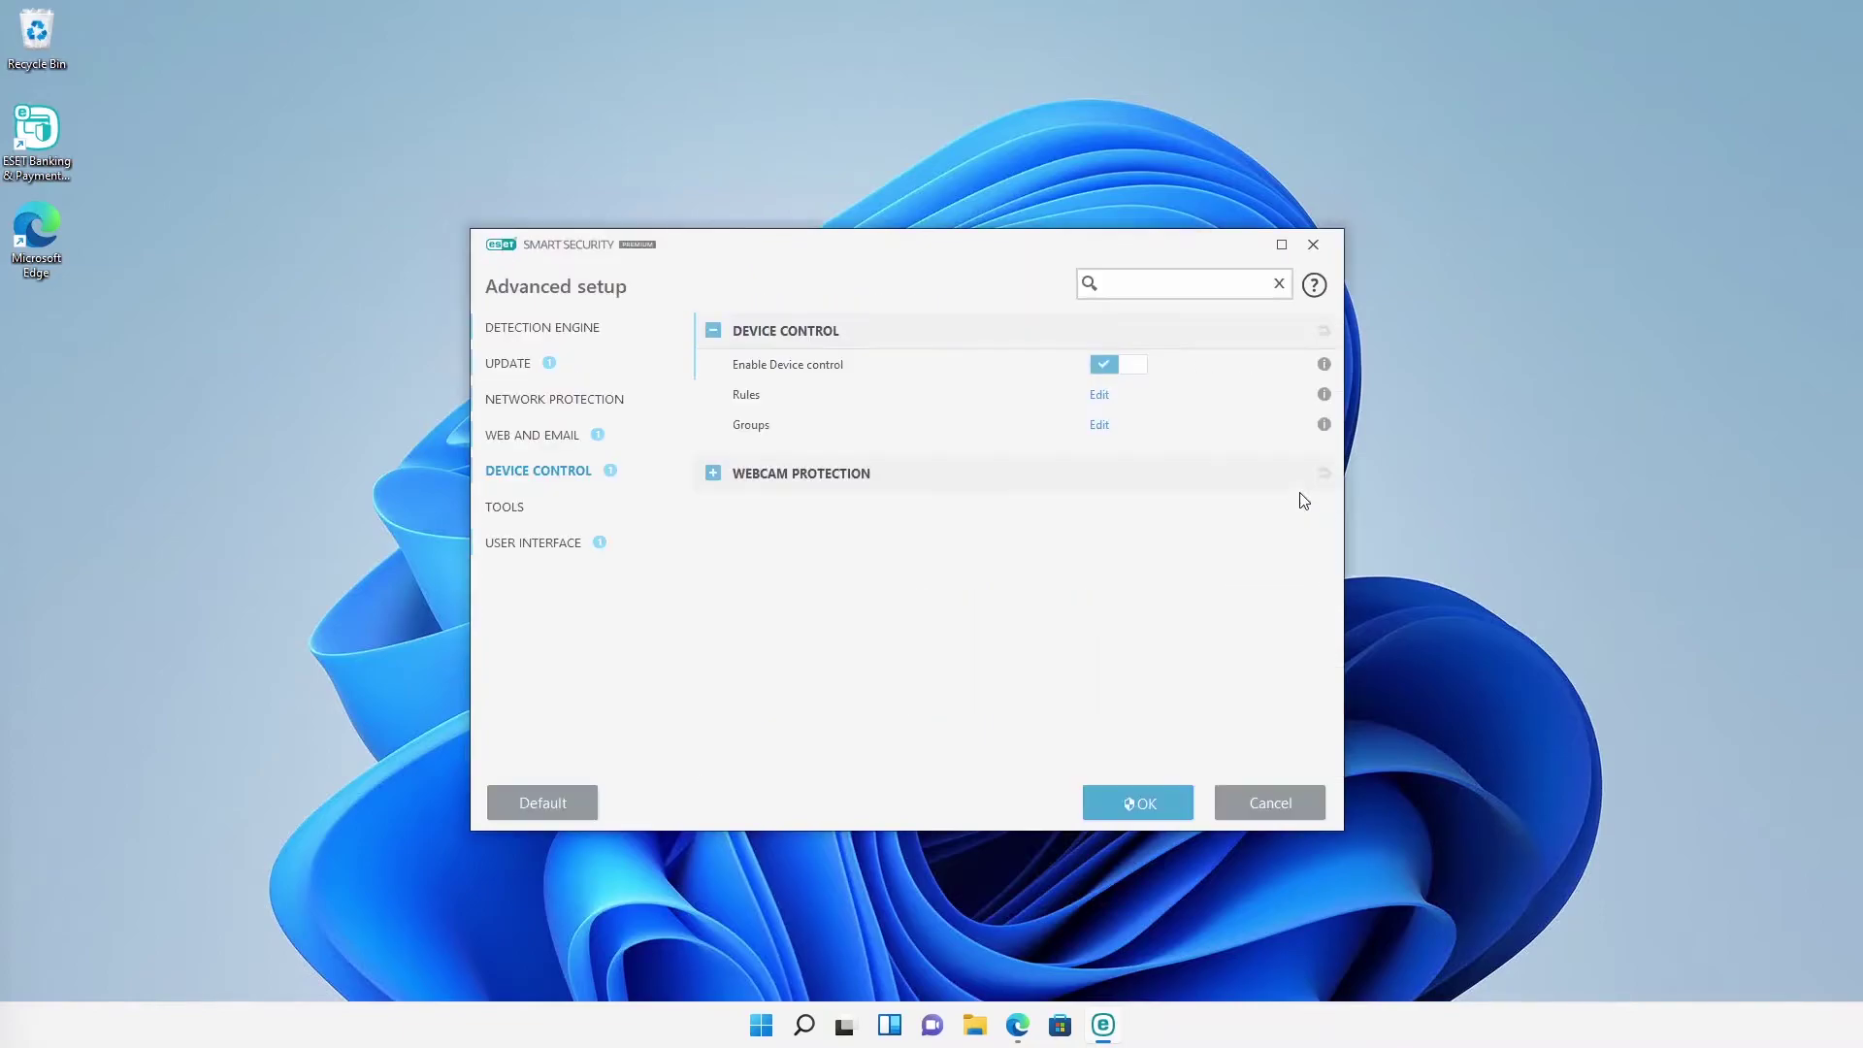
left_click(1099, 399)
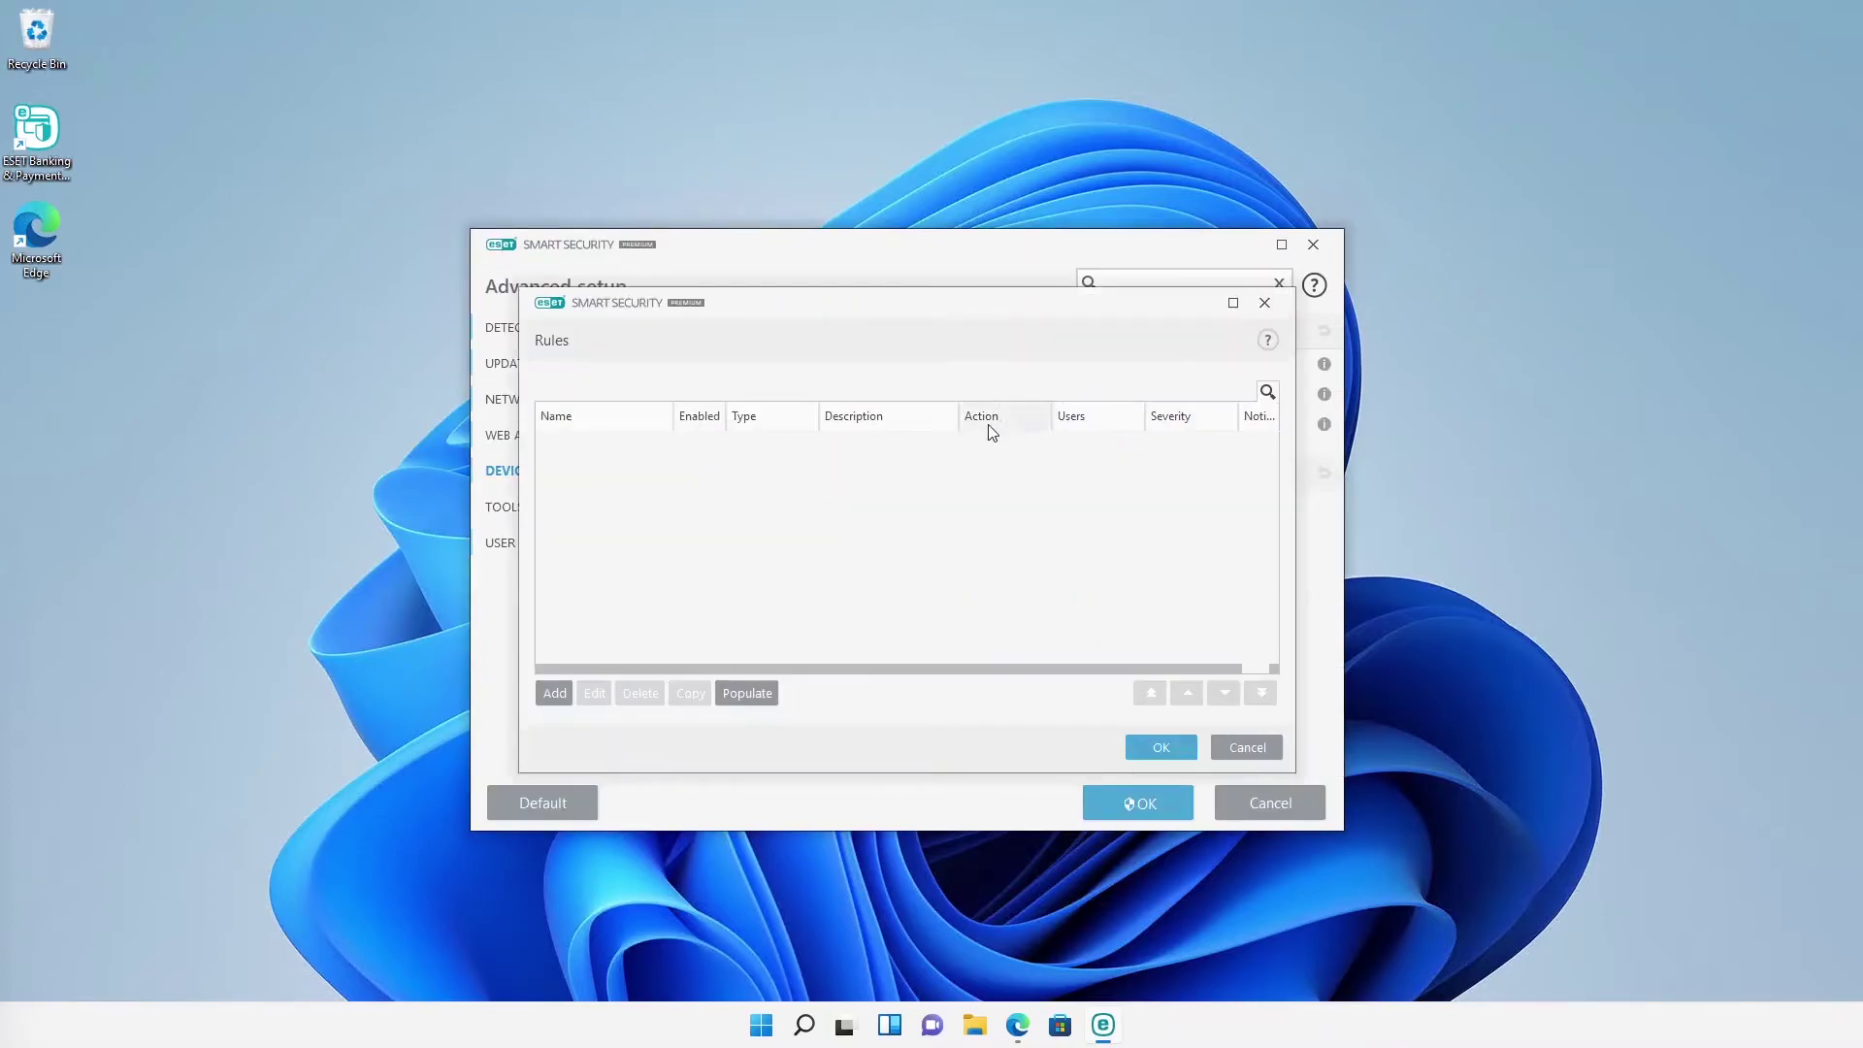
left_click(565, 695)
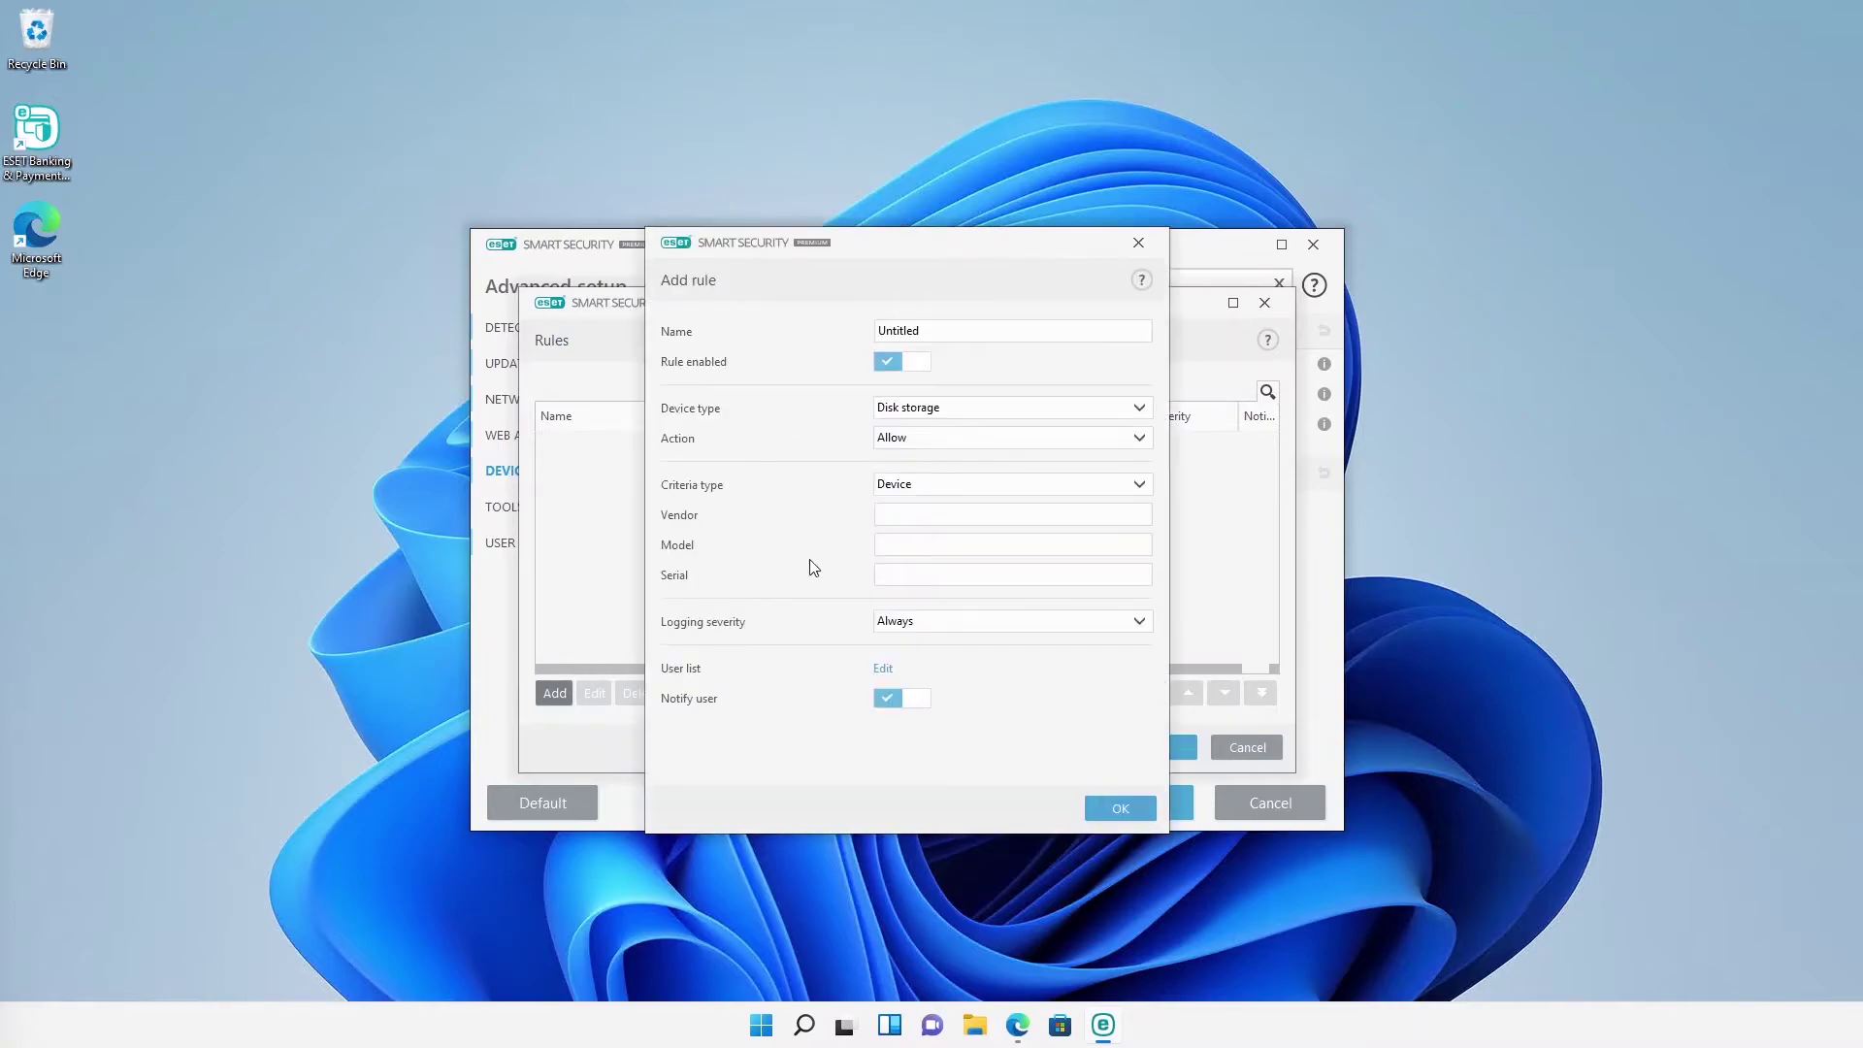
left_click(925, 442)
left_click(899, 491)
left_click(924, 406)
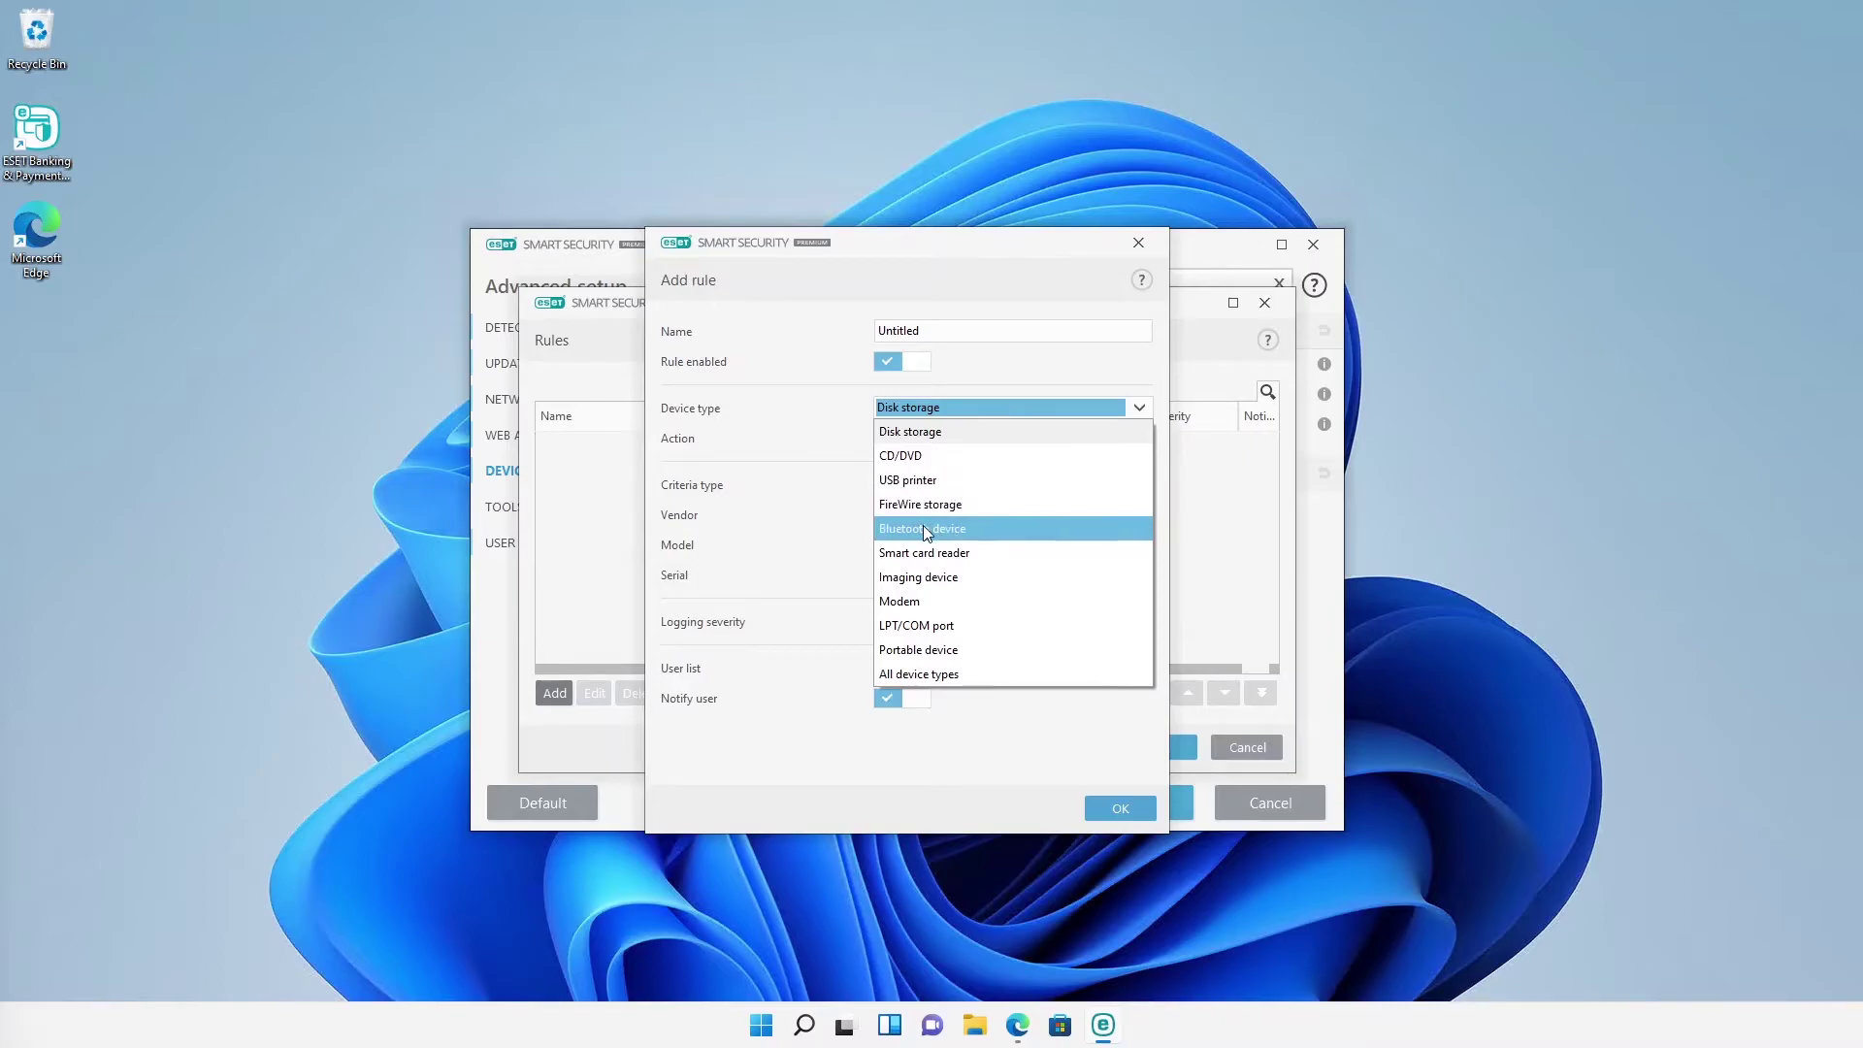
left_click(1113, 809)
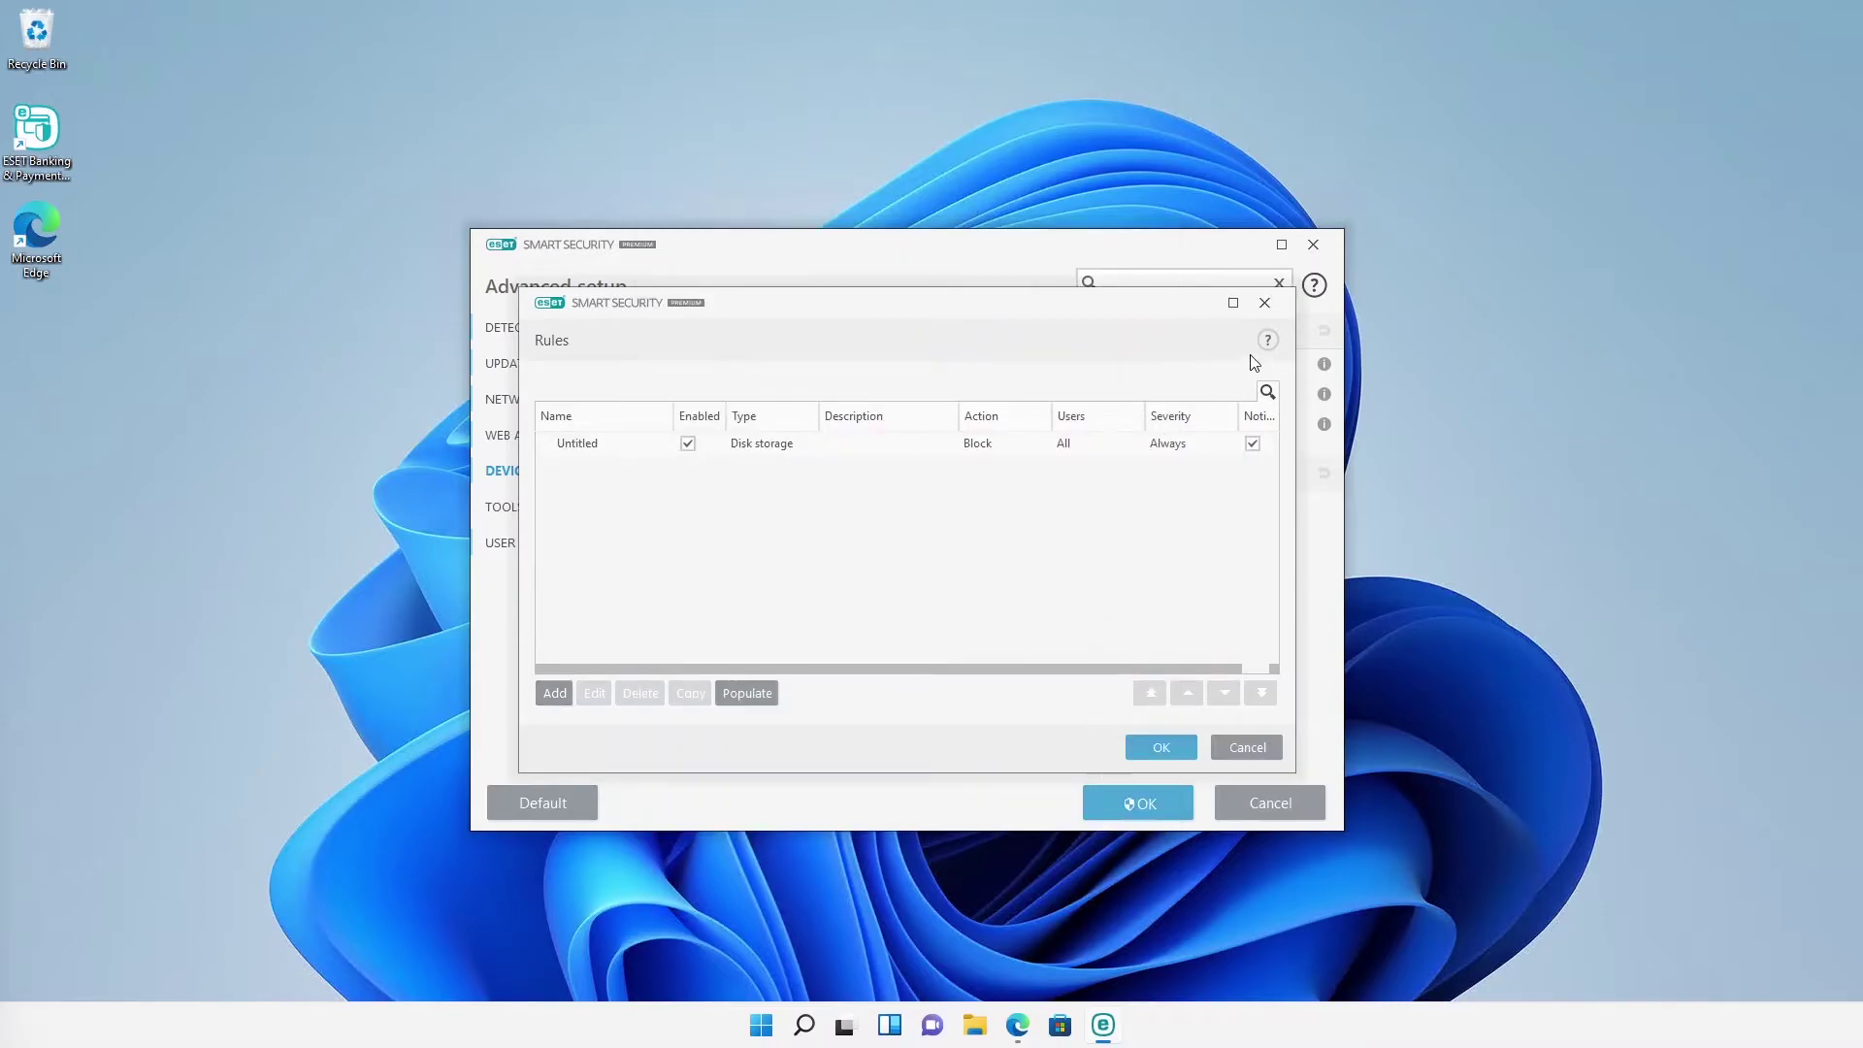
left_click(1264, 303)
left_click(1267, 807)
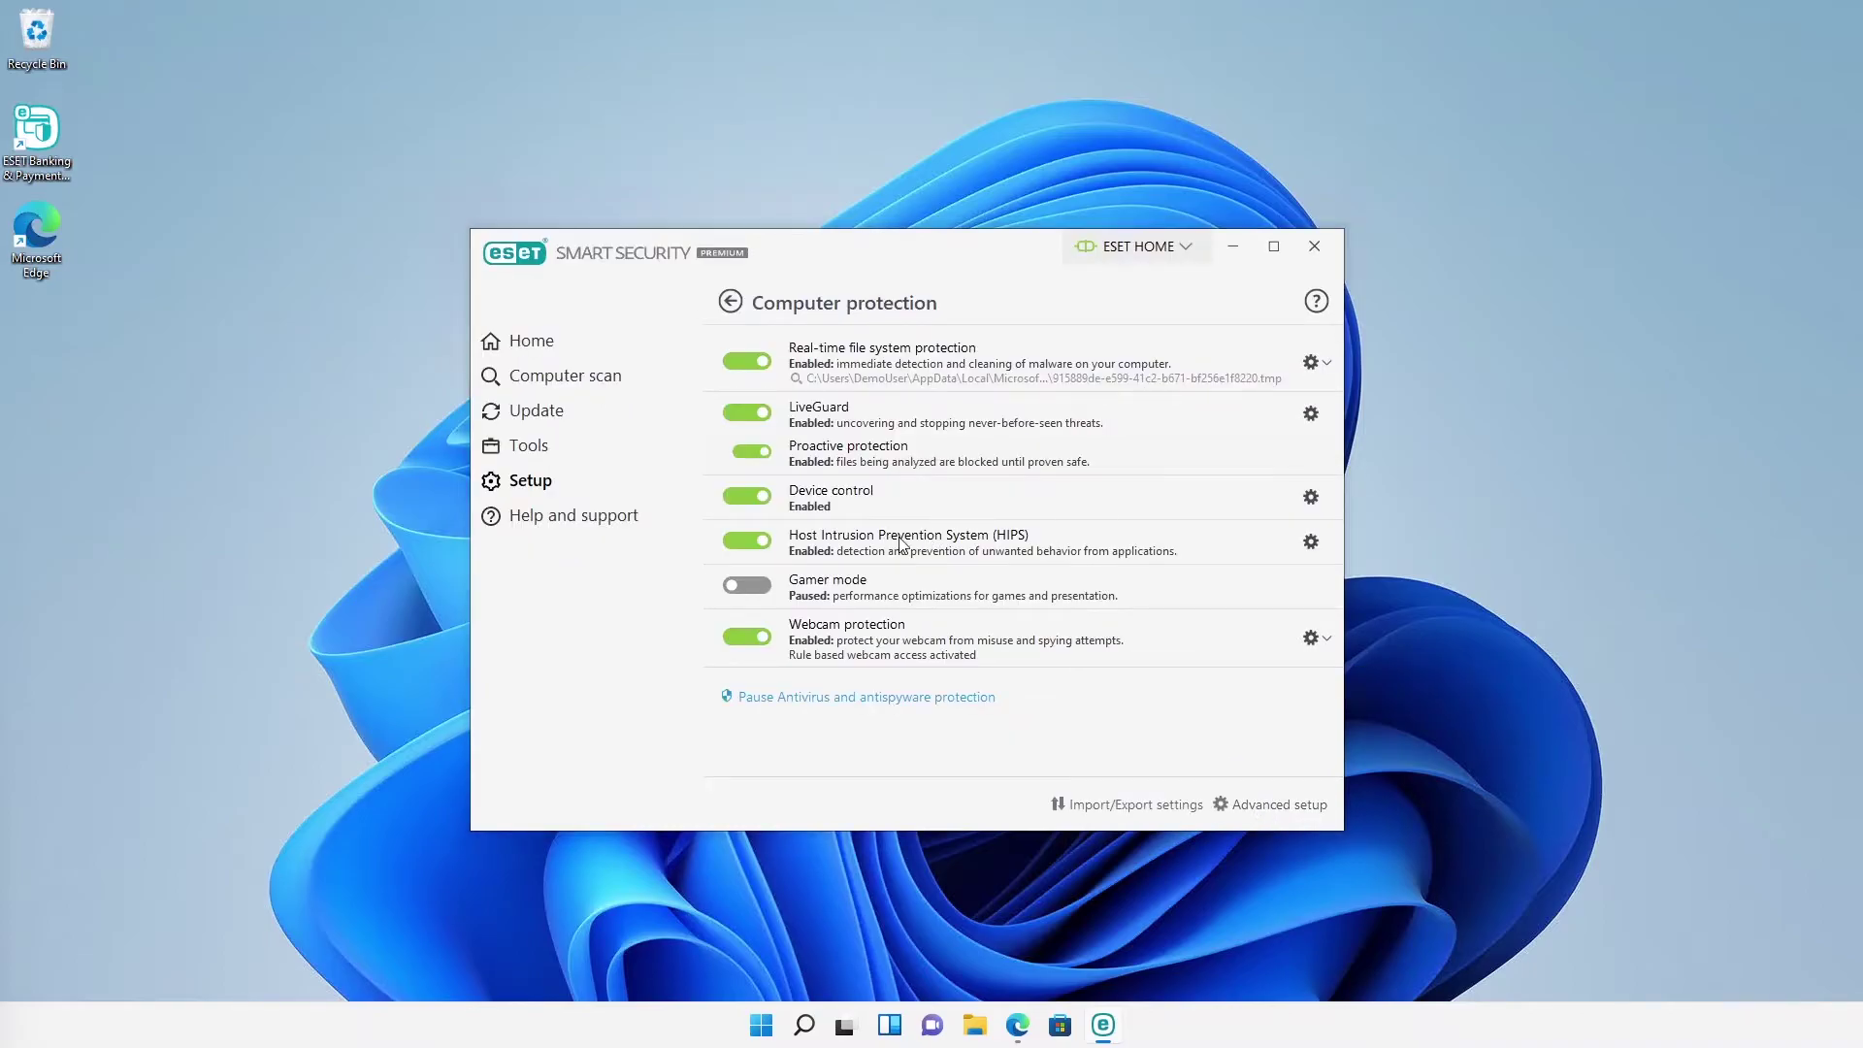
mouse_move(1180, 554)
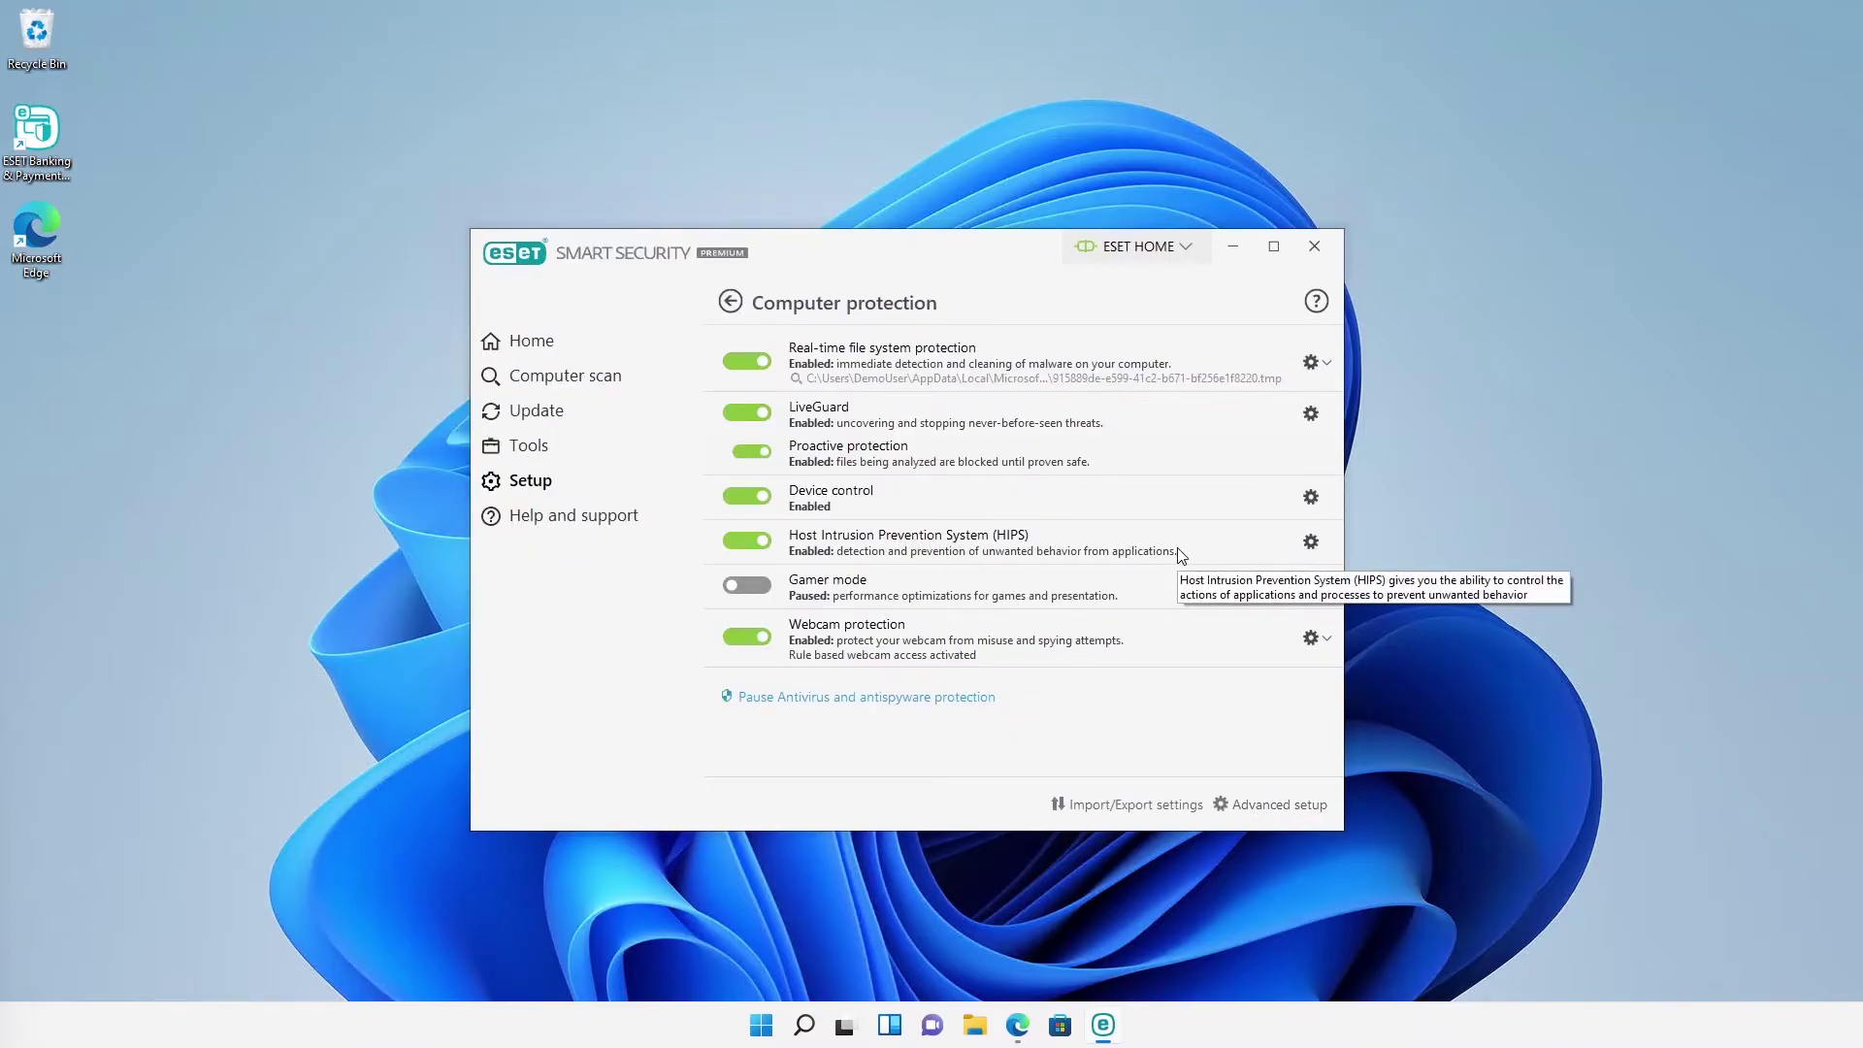
left_click(1310, 541)
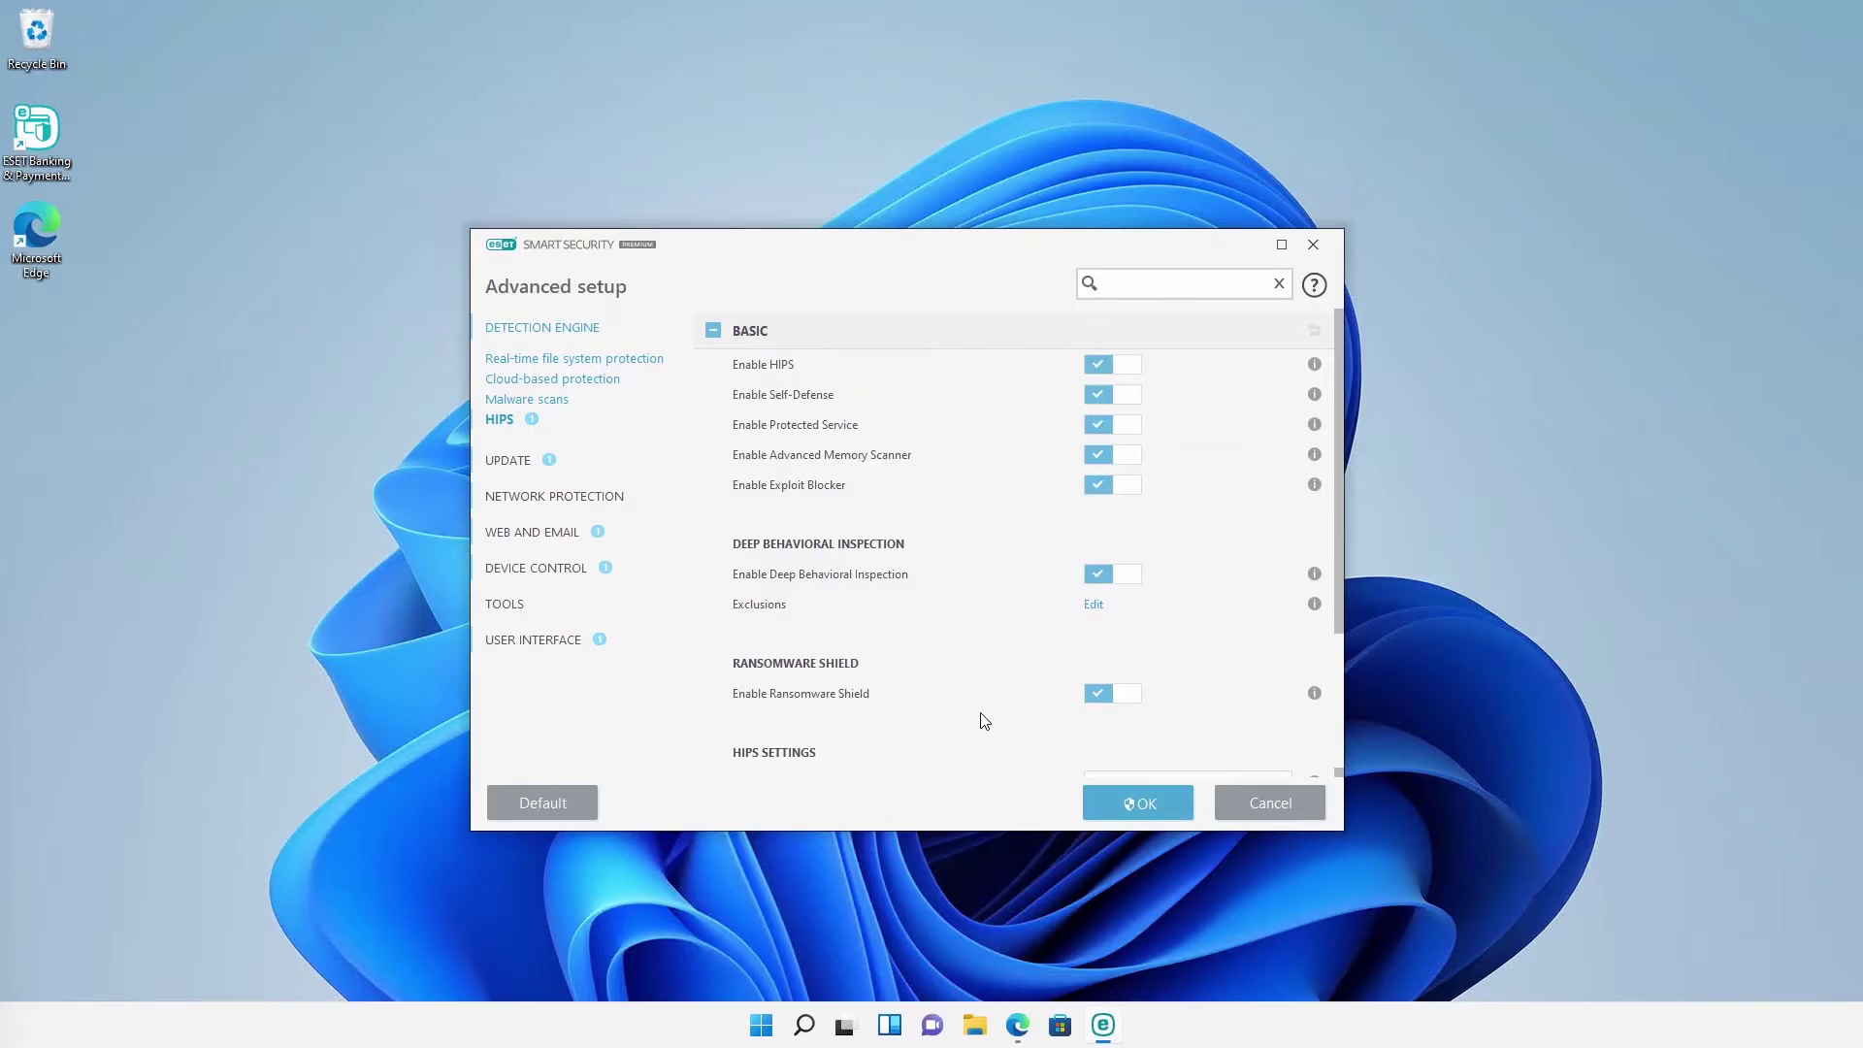
left_click(1241, 809)
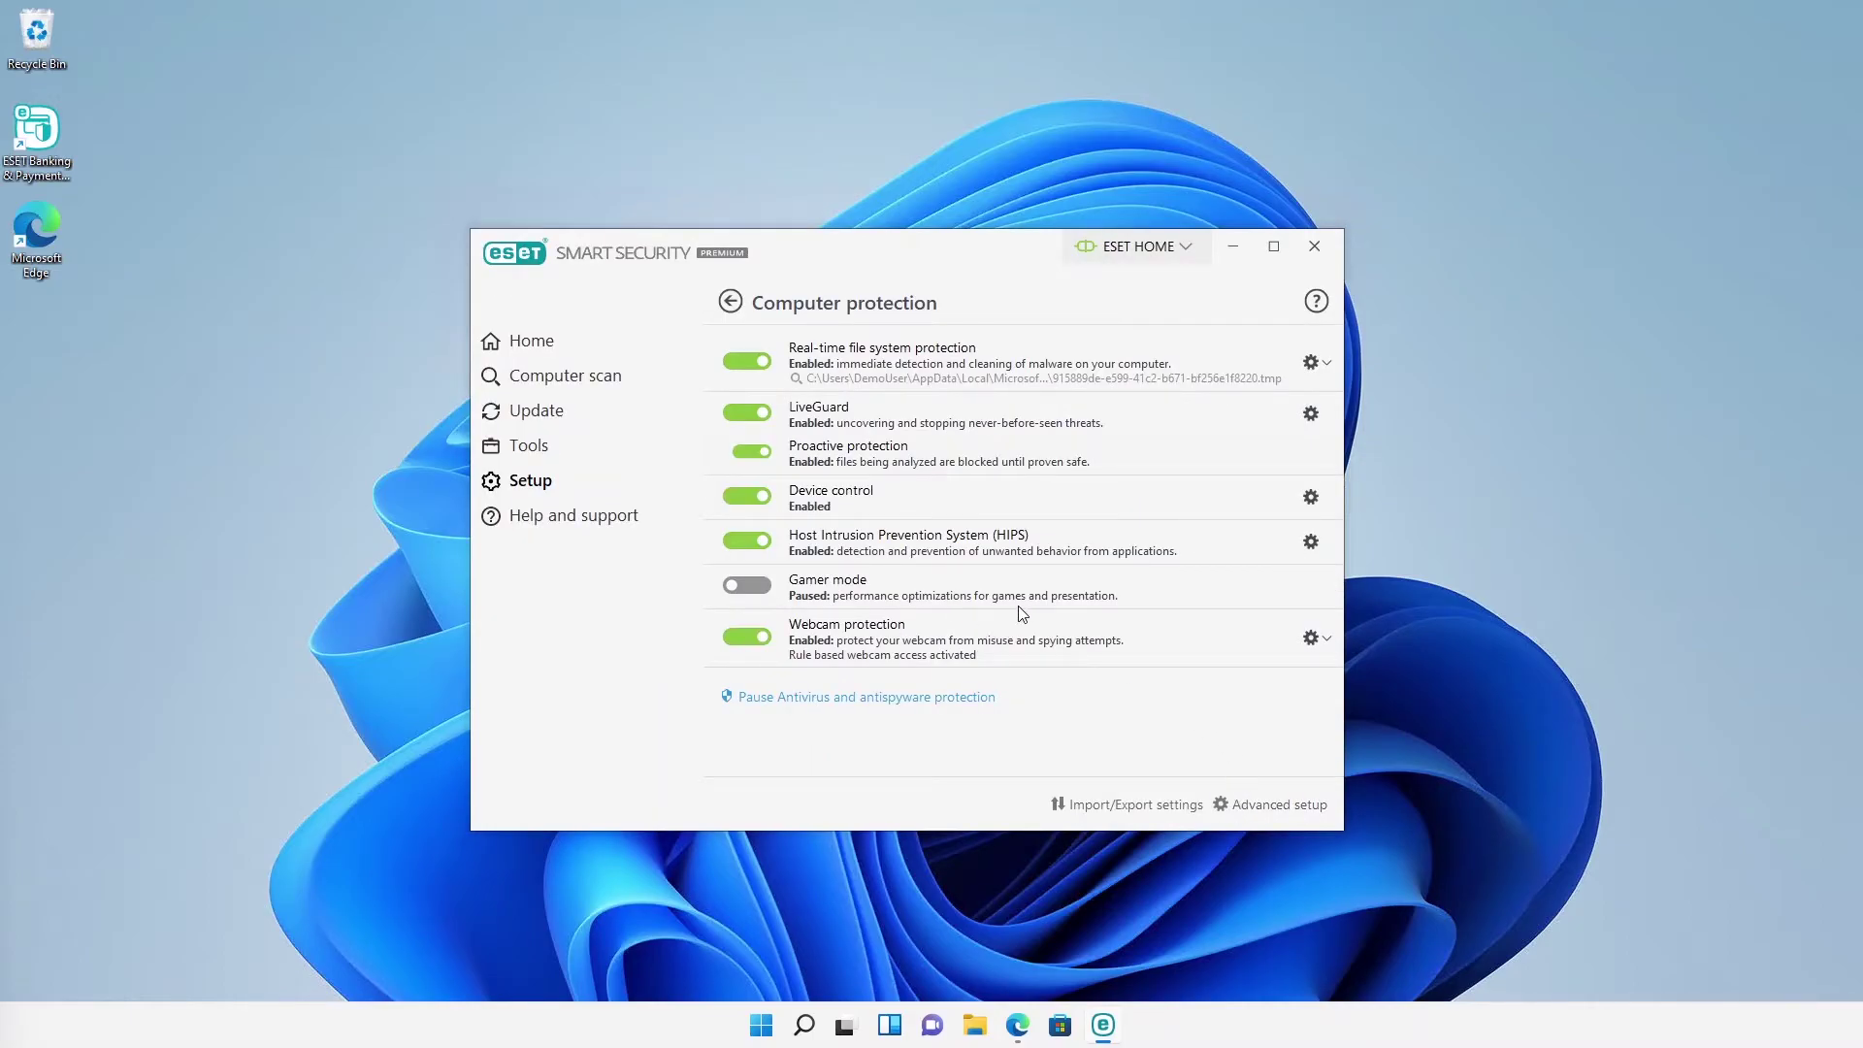
left_click(744, 588)
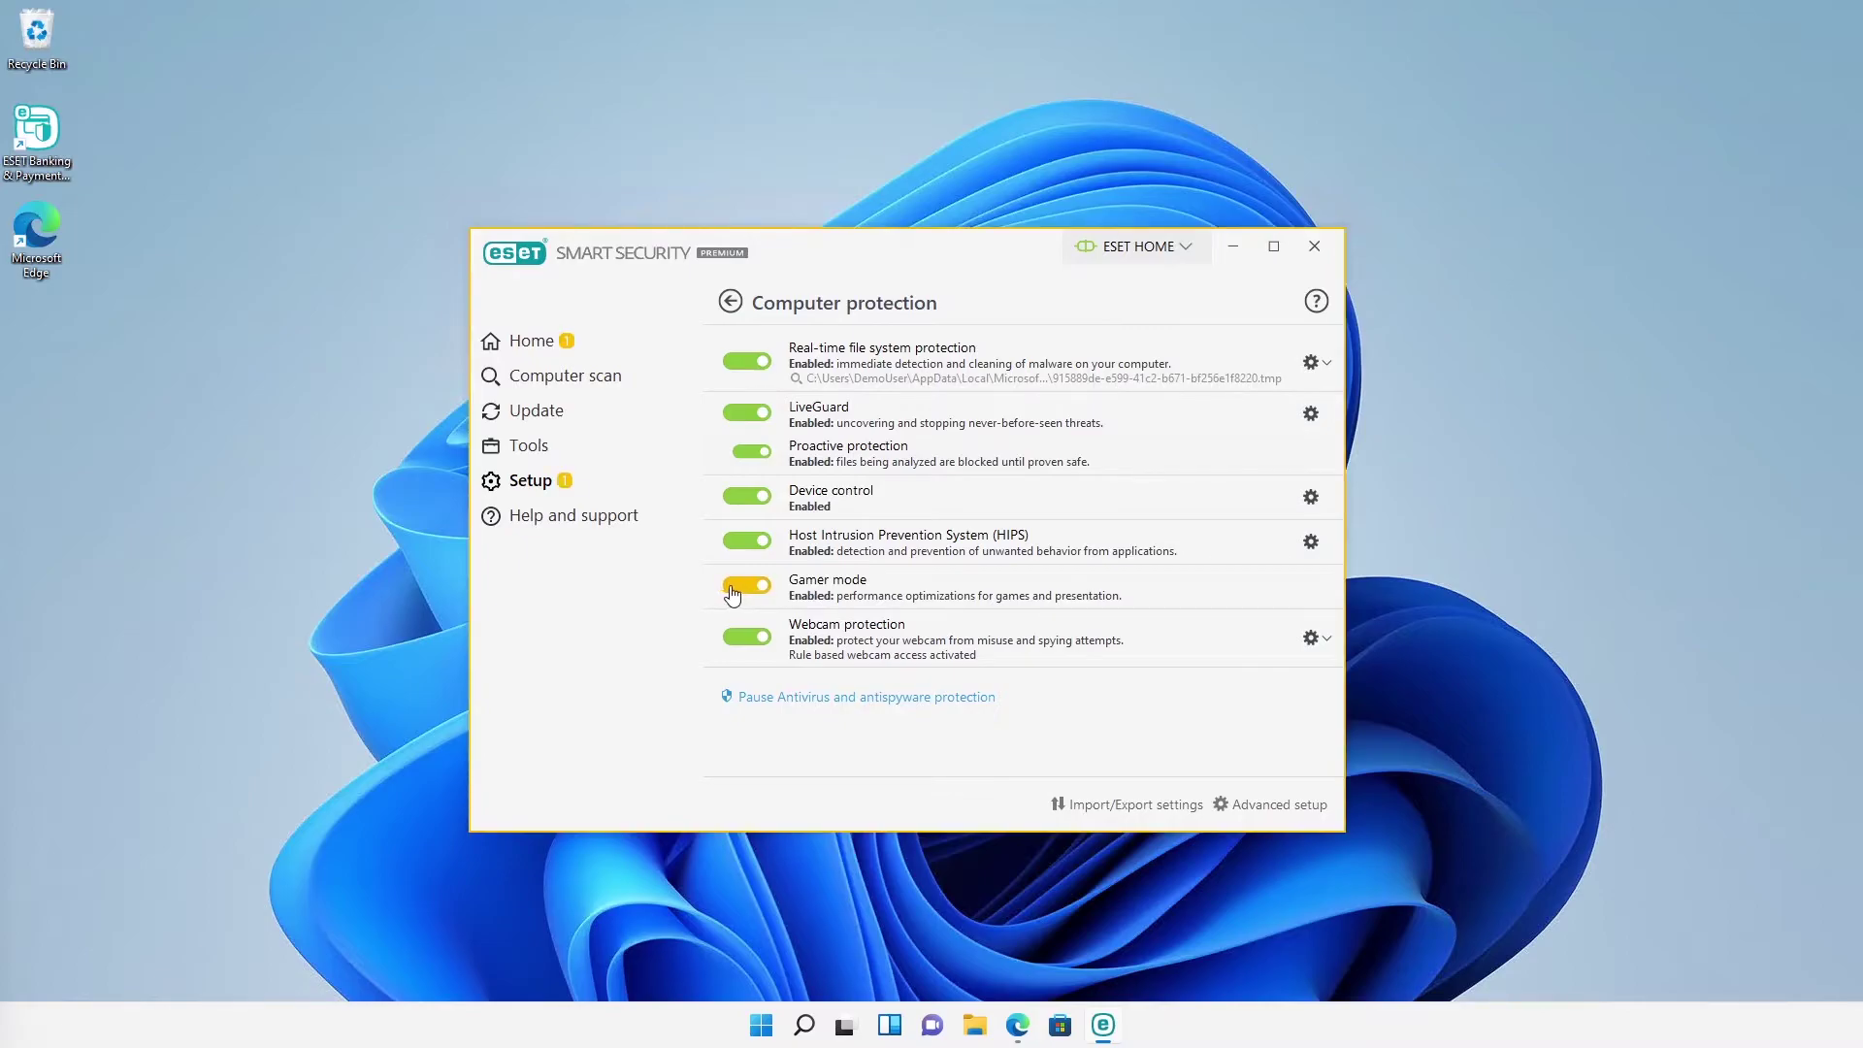
left_click(563, 346)
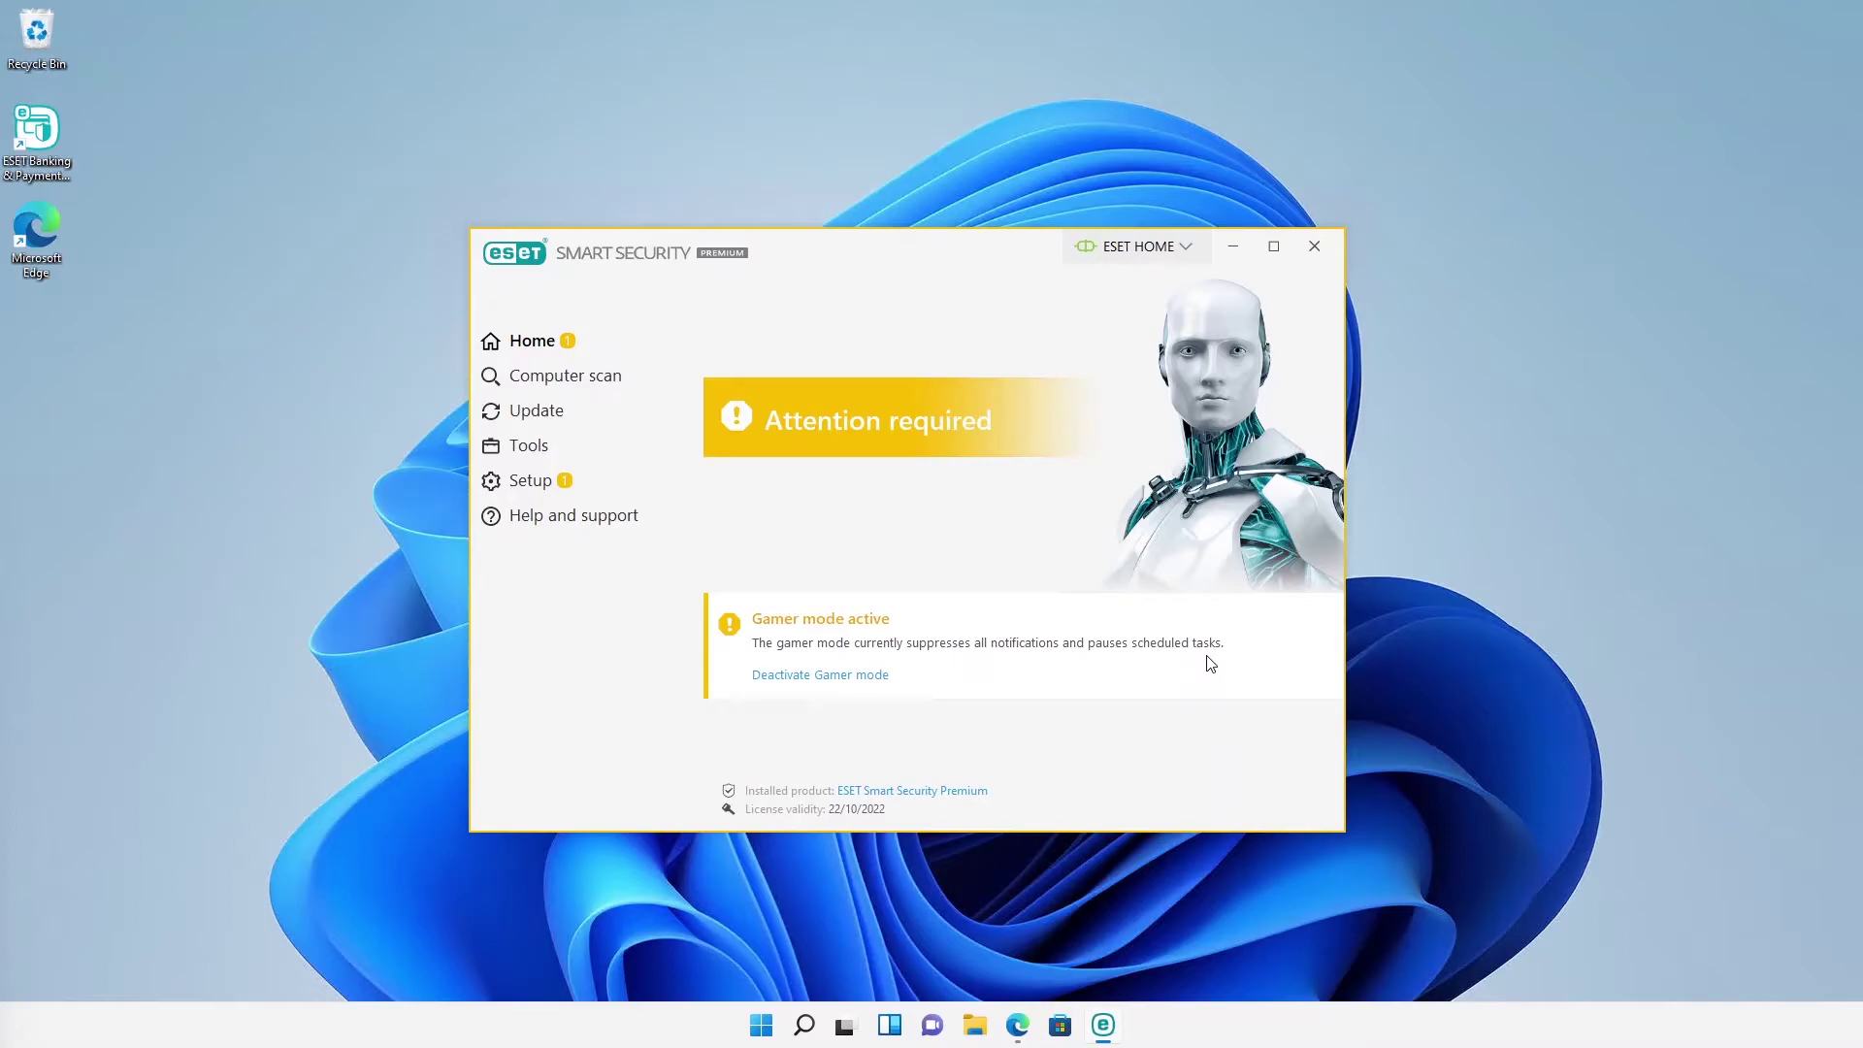
left_click(551, 485)
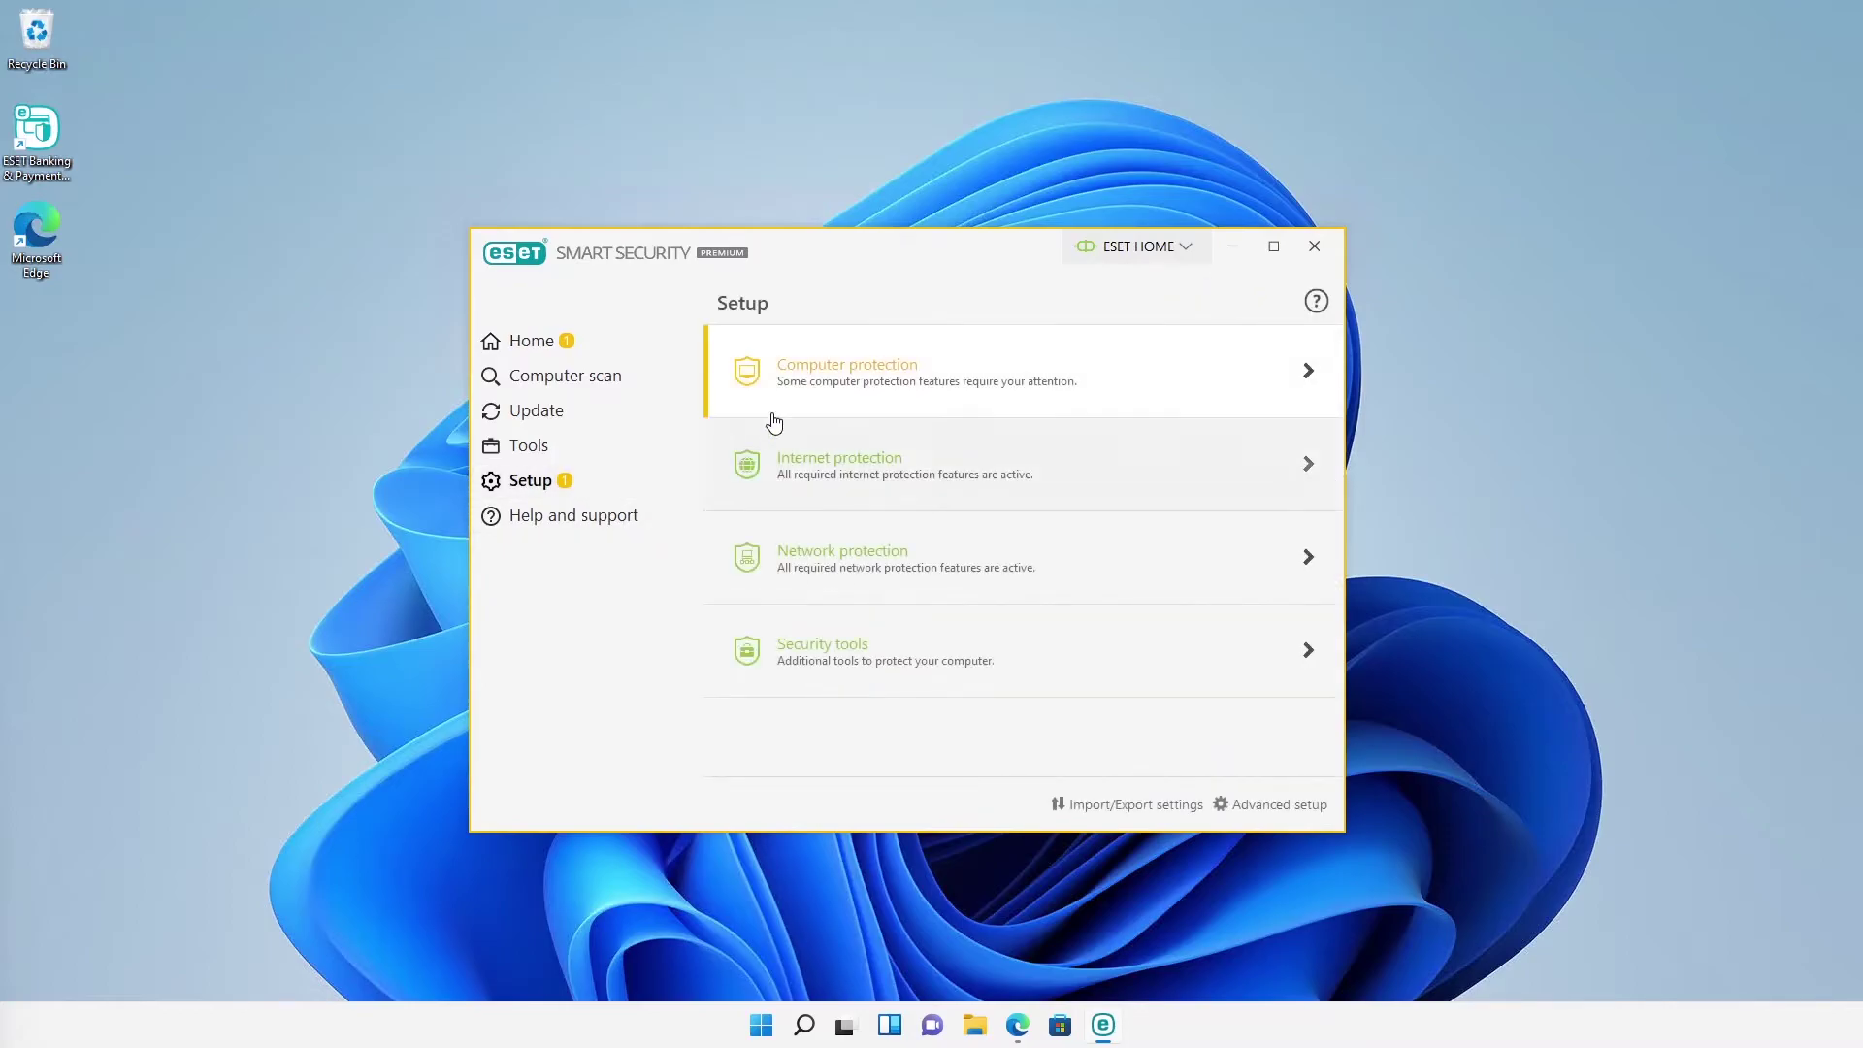
left_click(790, 405)
left_click(766, 590)
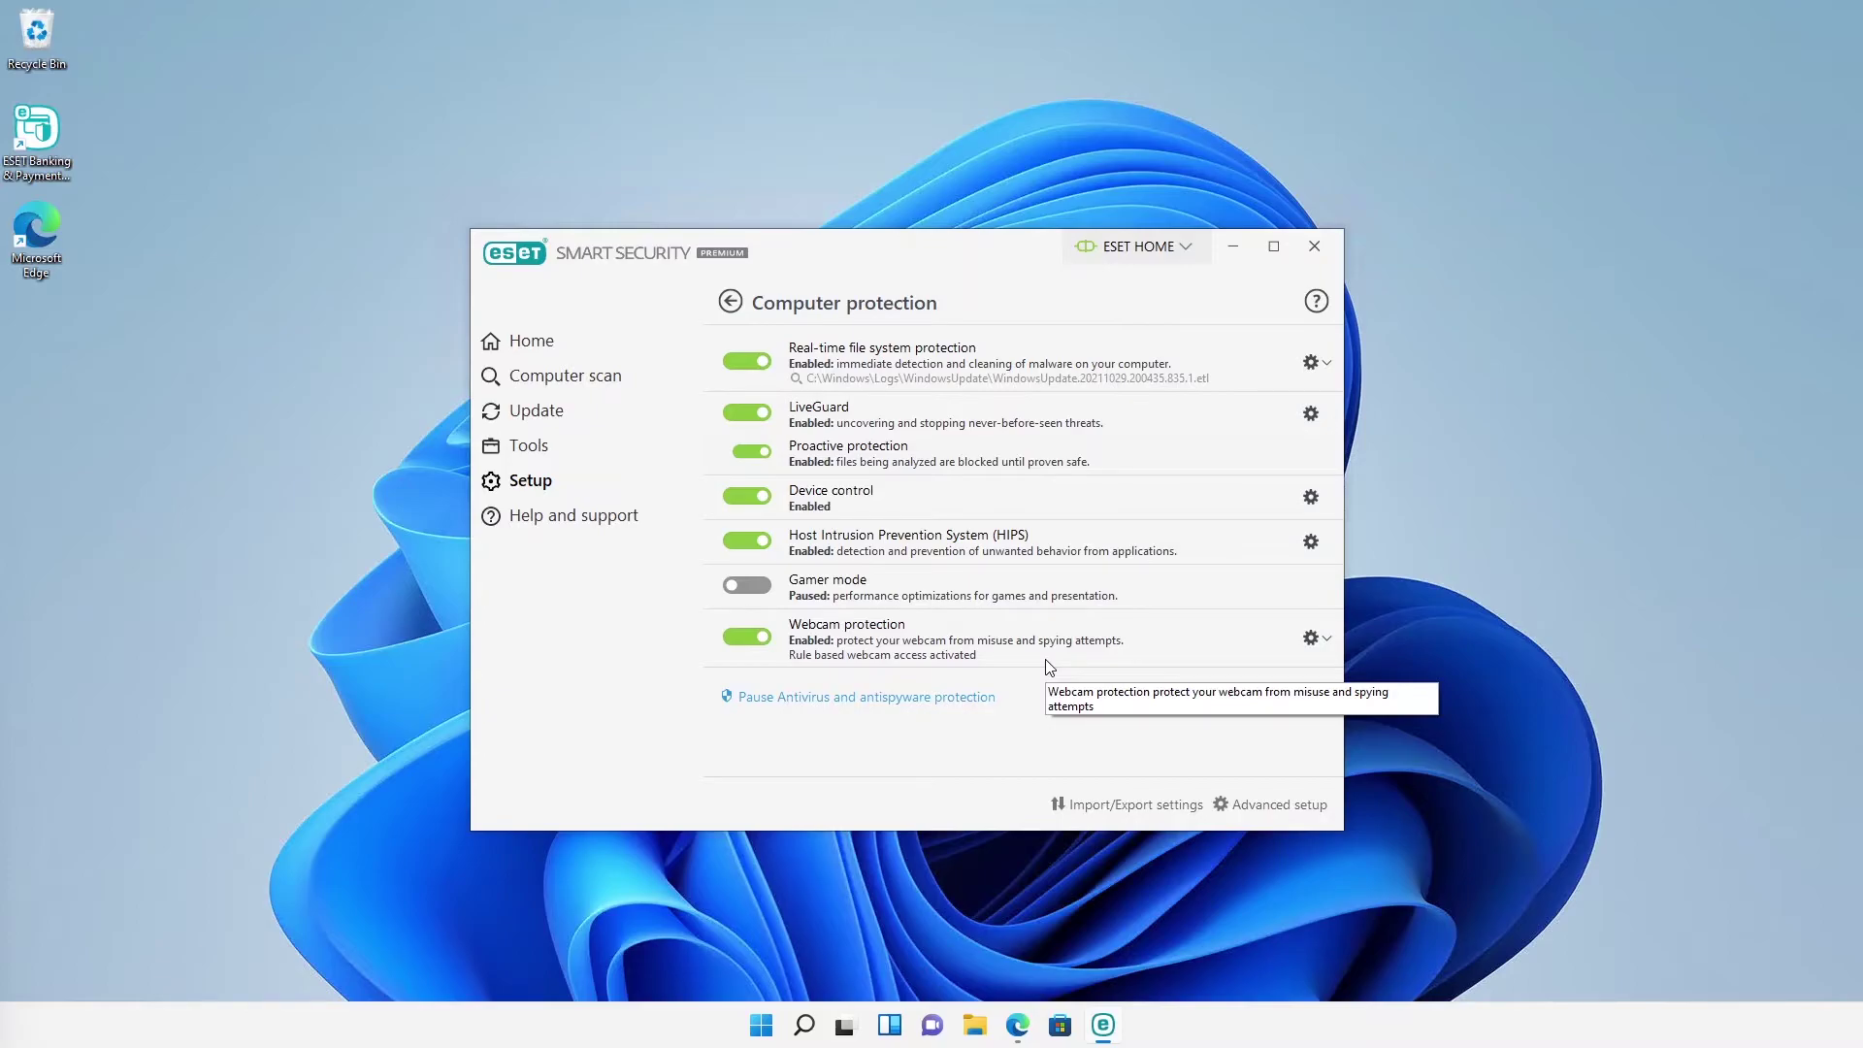
Step: Launch the Camera app and block its webcam access in ESET's prompt
left_click(803, 1027)
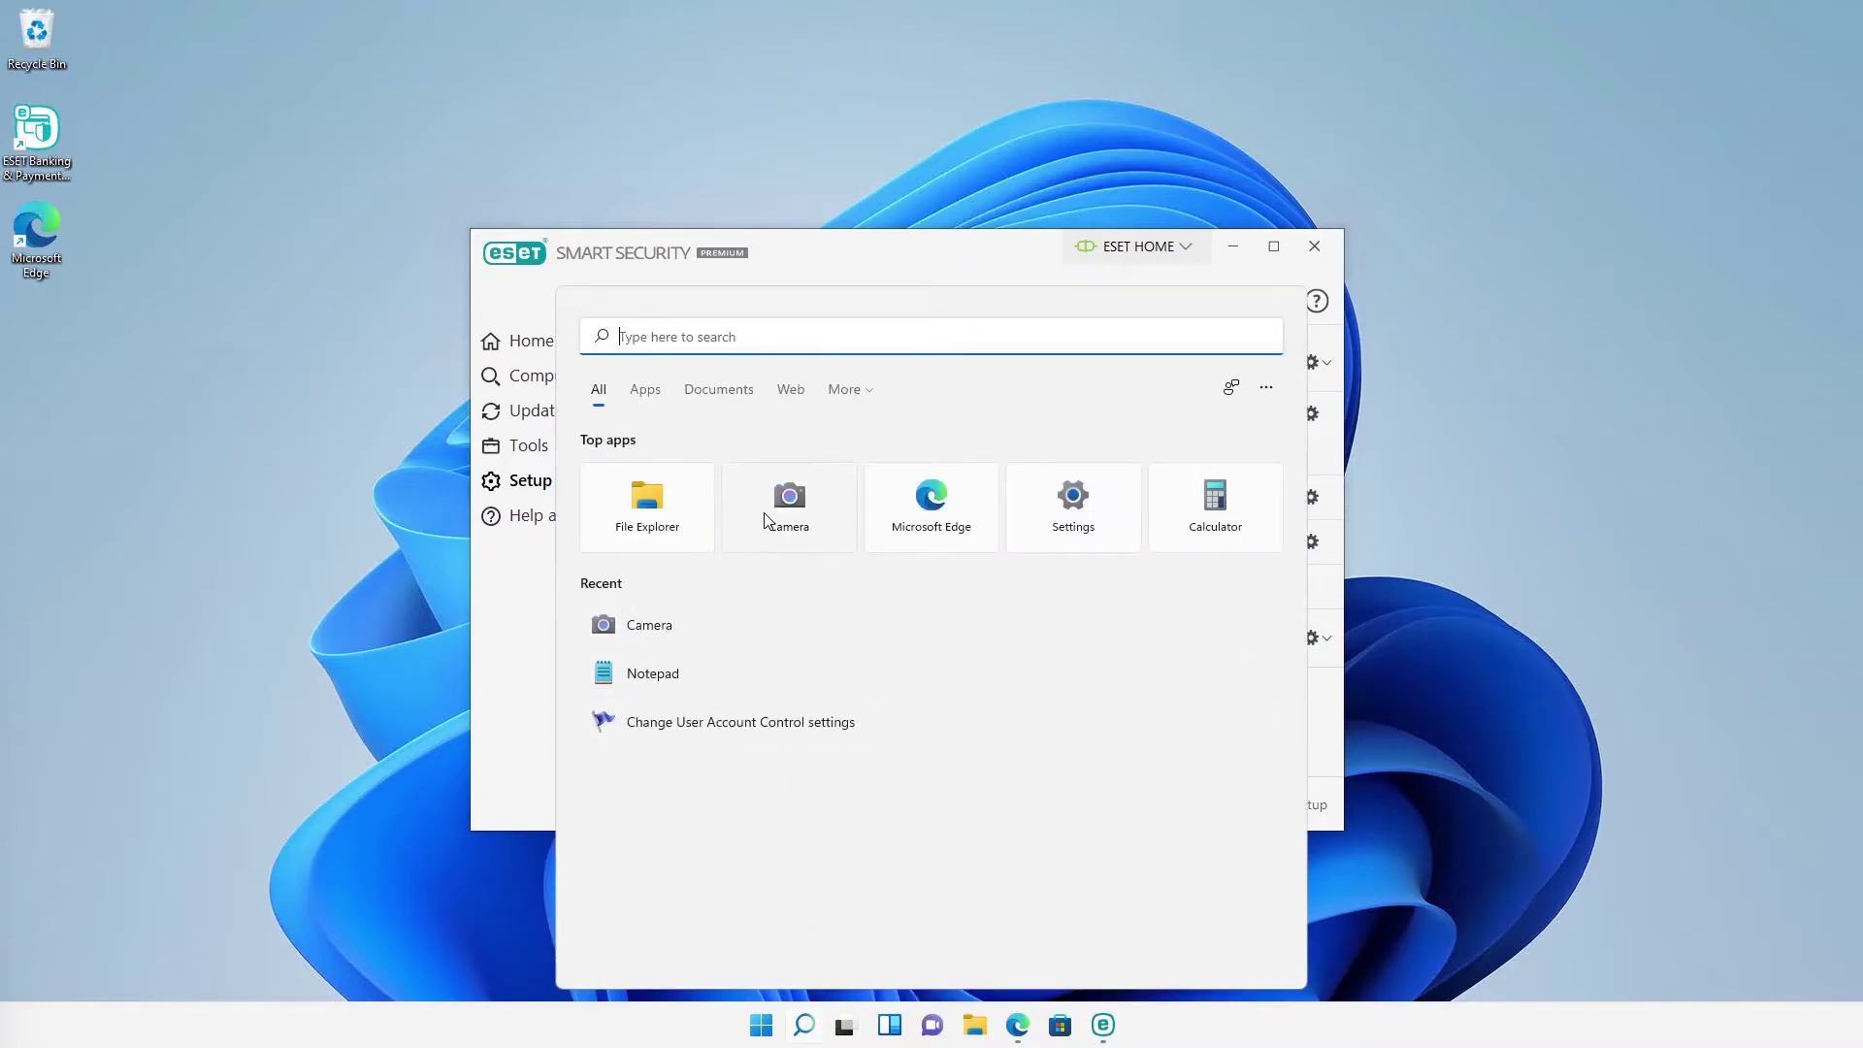
left_click(765, 520)
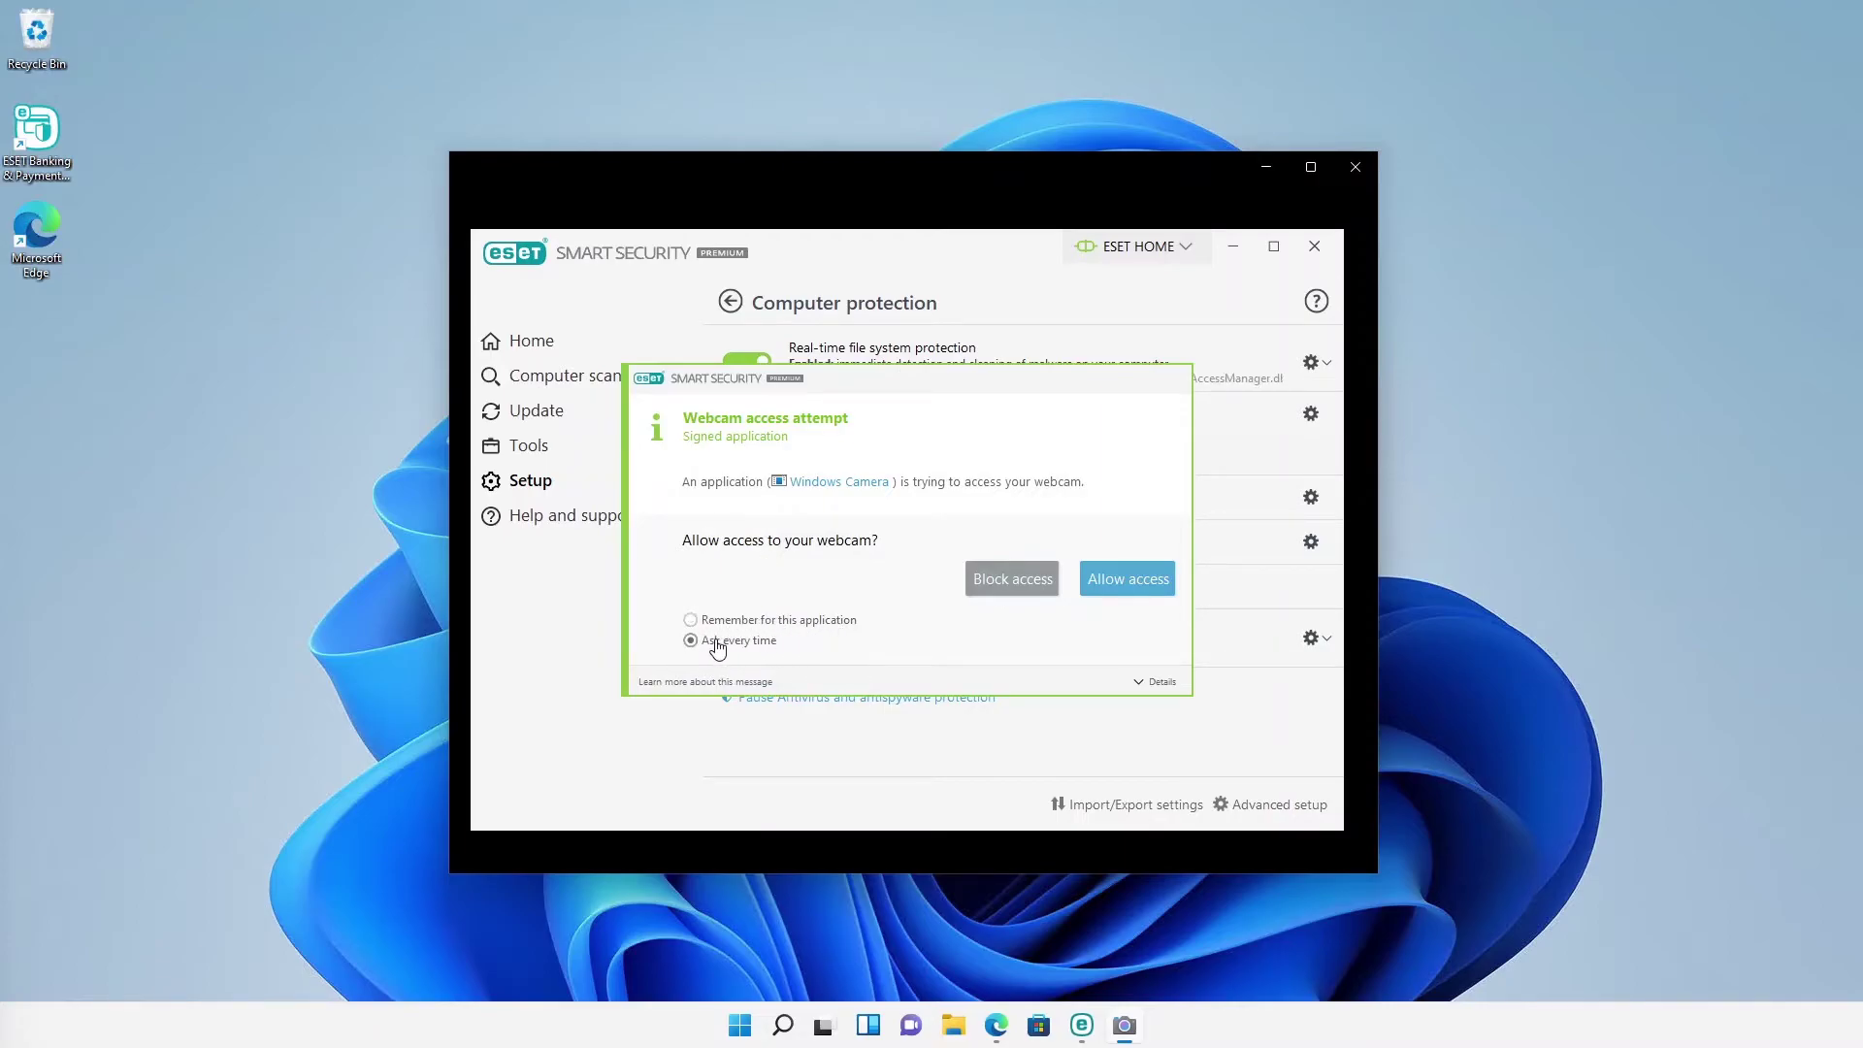
left_click(1031, 587)
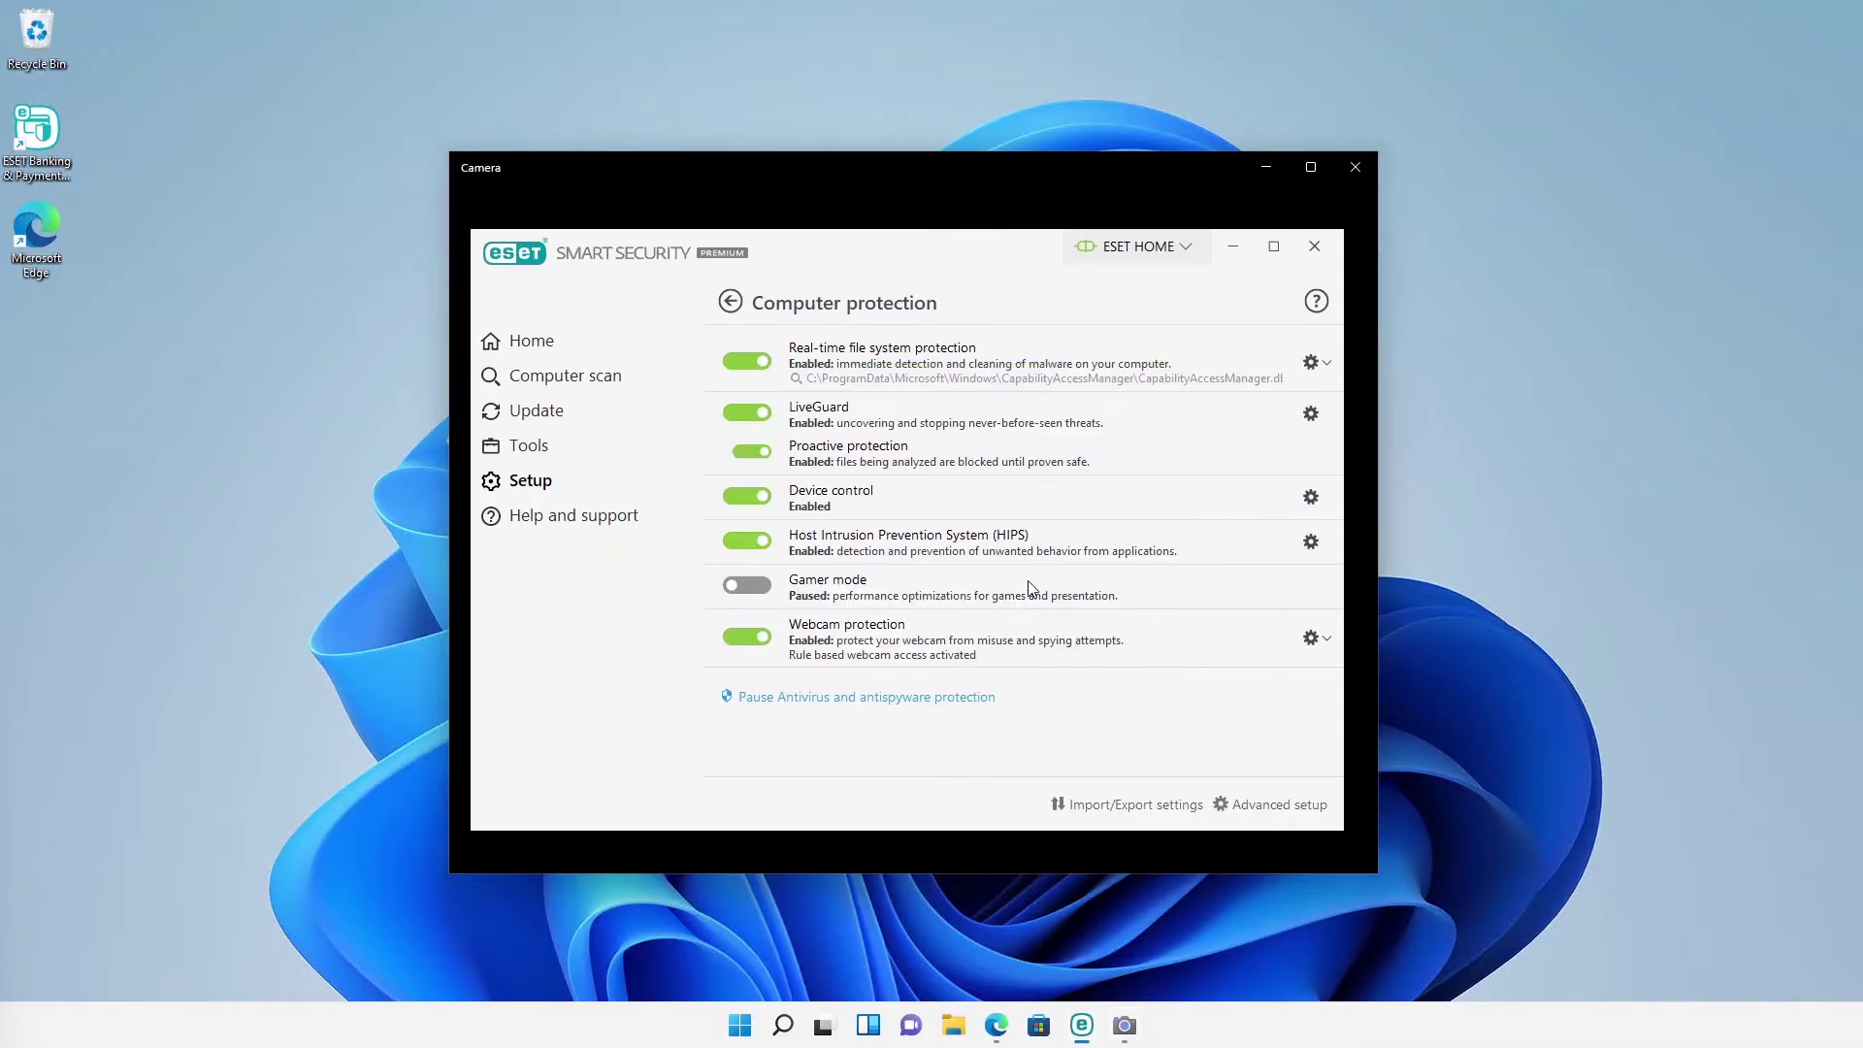
Step: Minimize the ESET and Camera windows, then restore ESET from the taskbar
left_click(1232, 248)
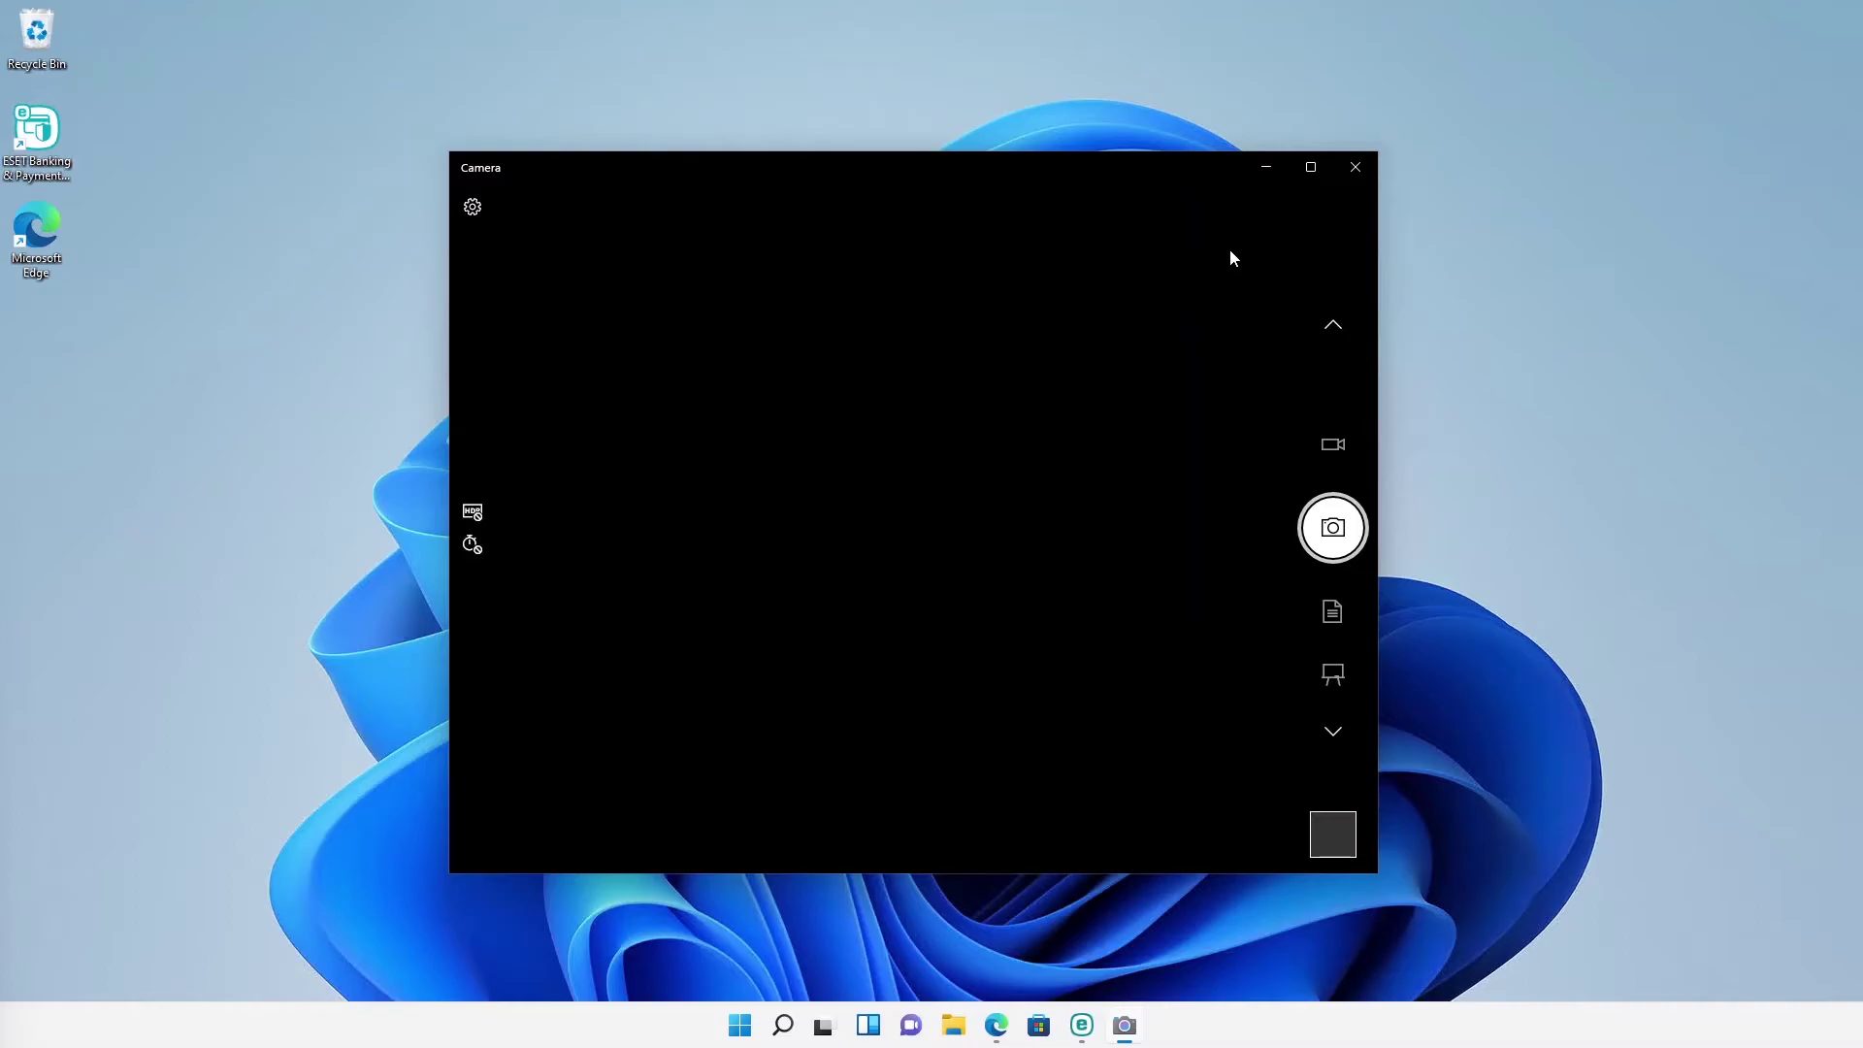
left_click(1265, 173)
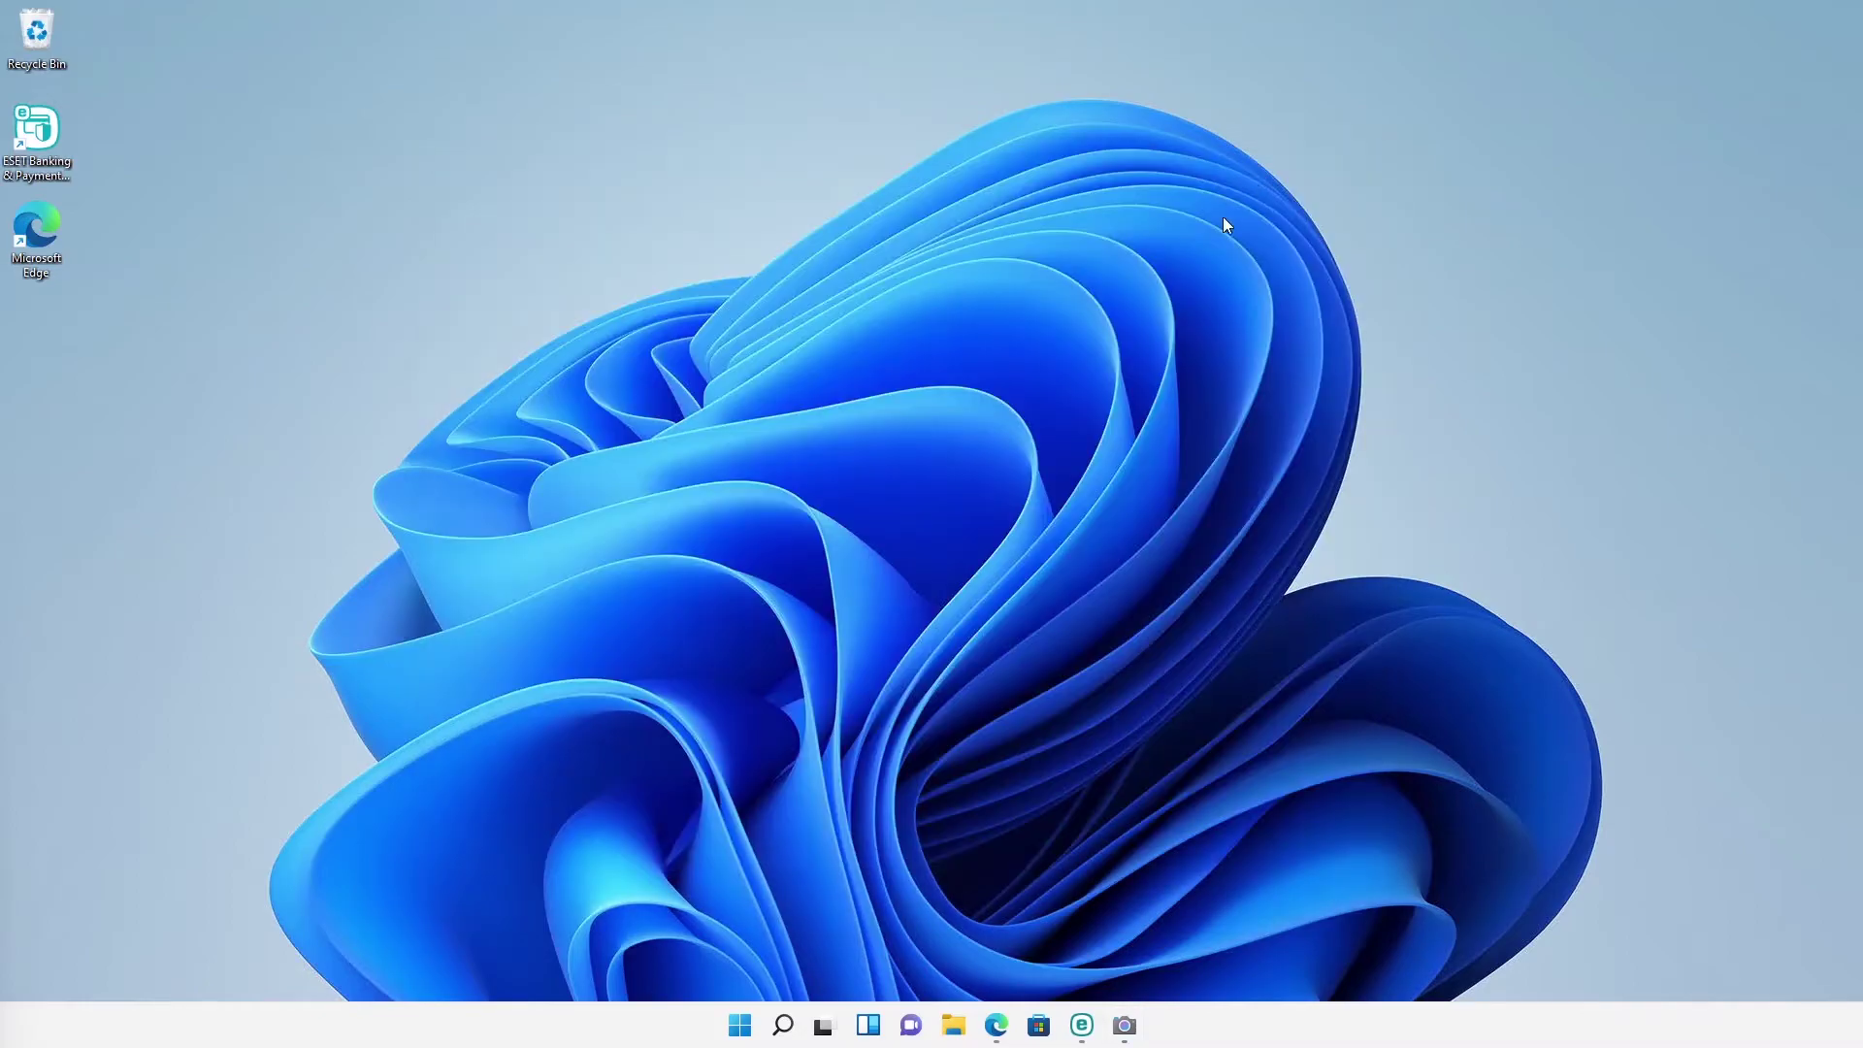
left_click(1084, 1026)
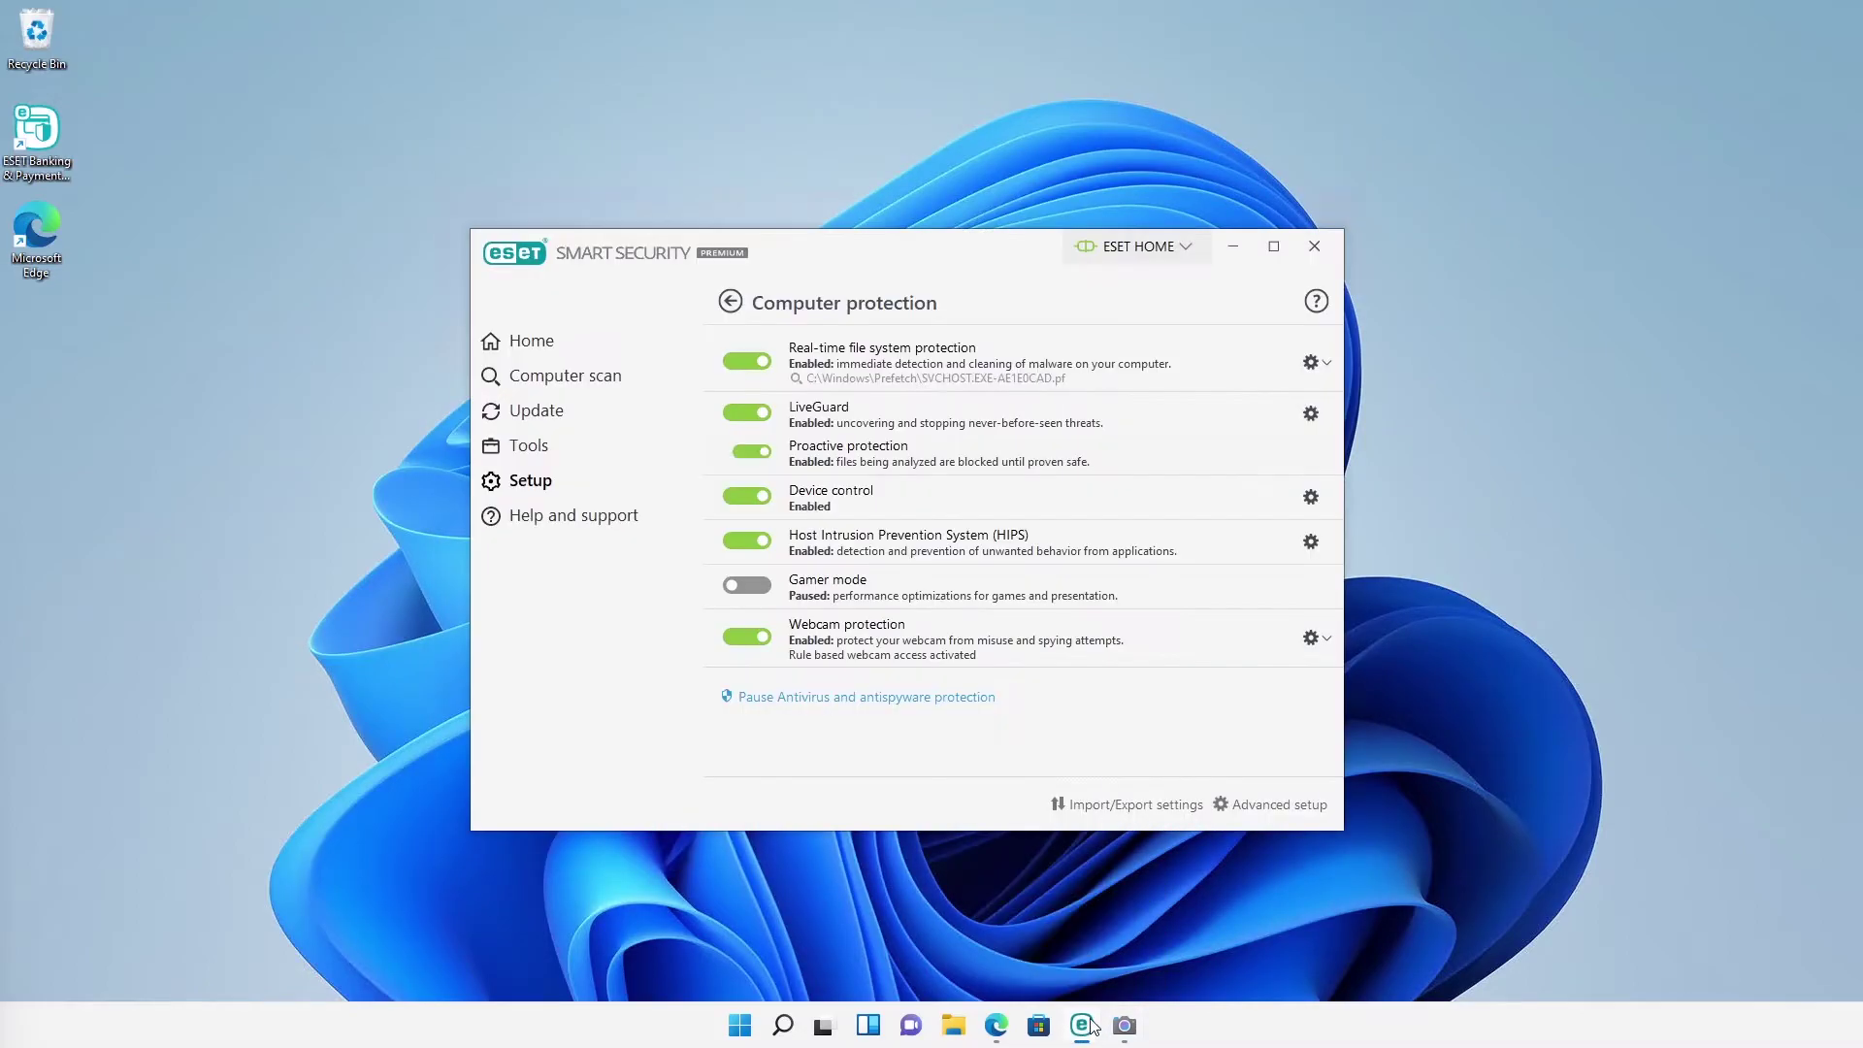
left_click(729, 302)
left_click(776, 476)
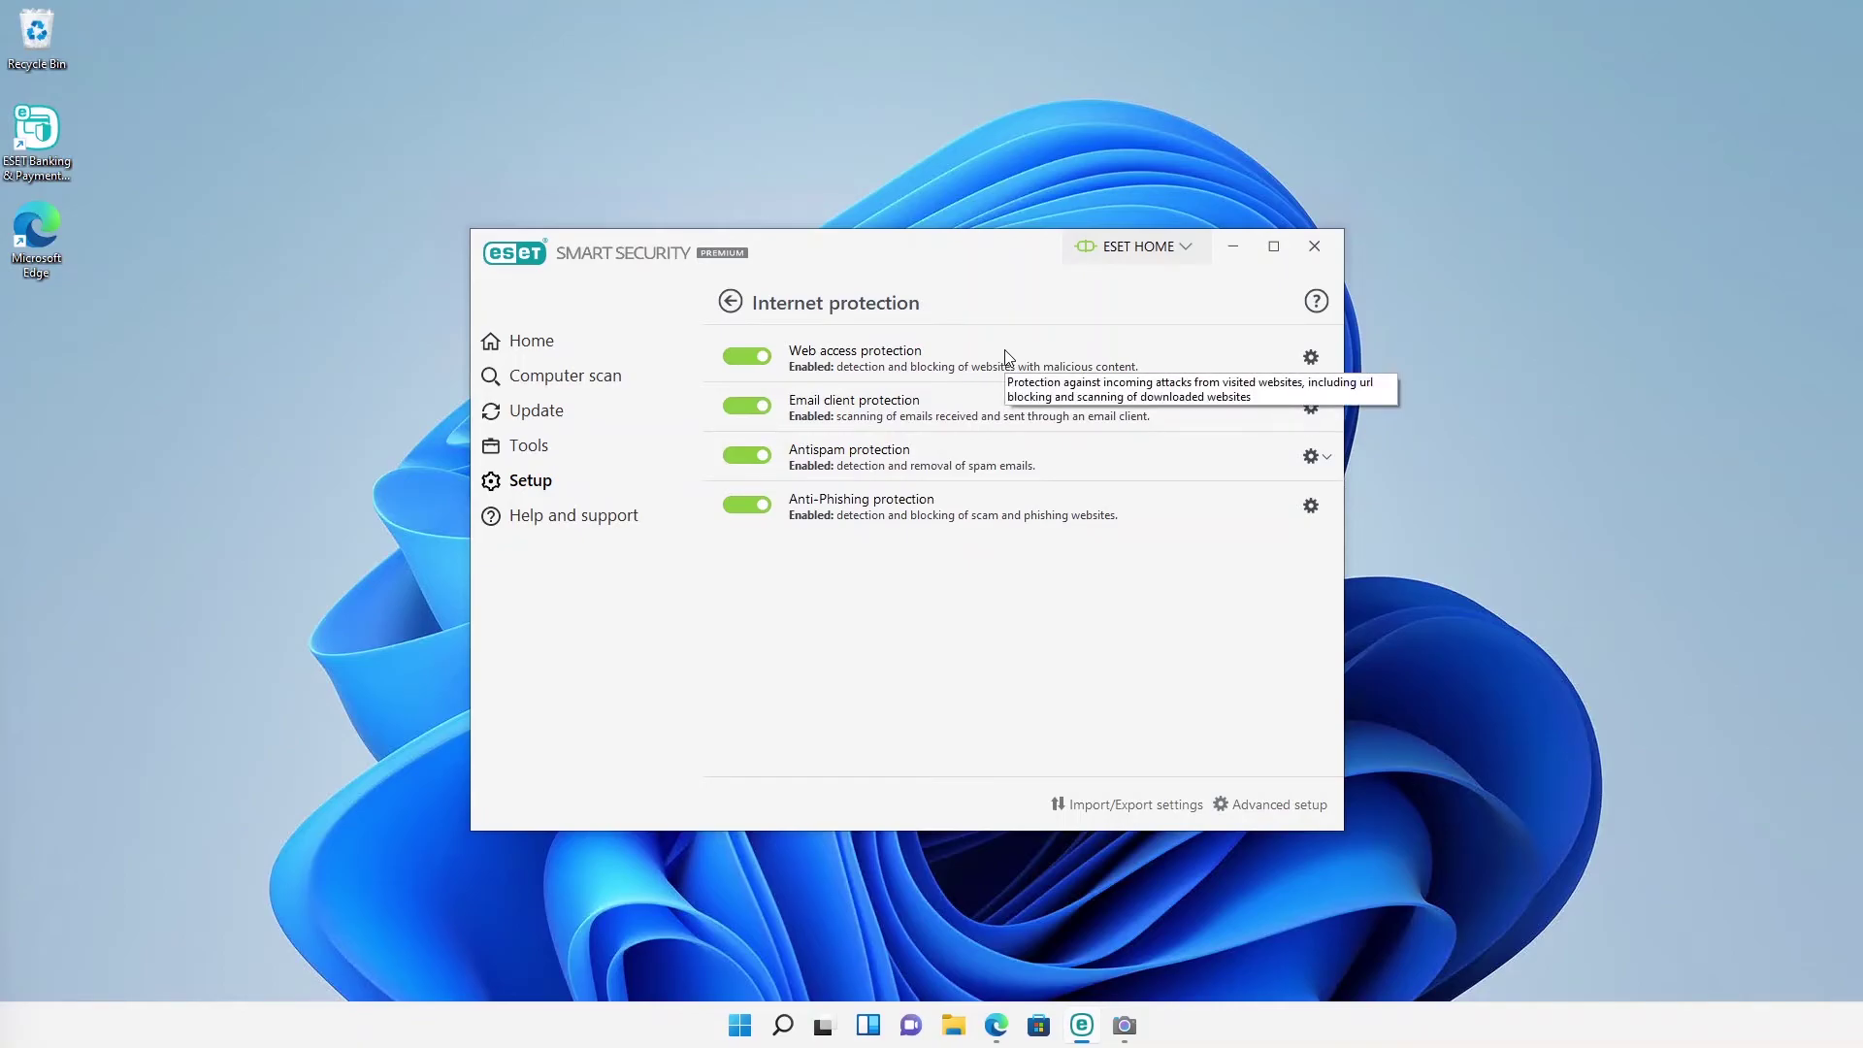
left_click(1311, 409)
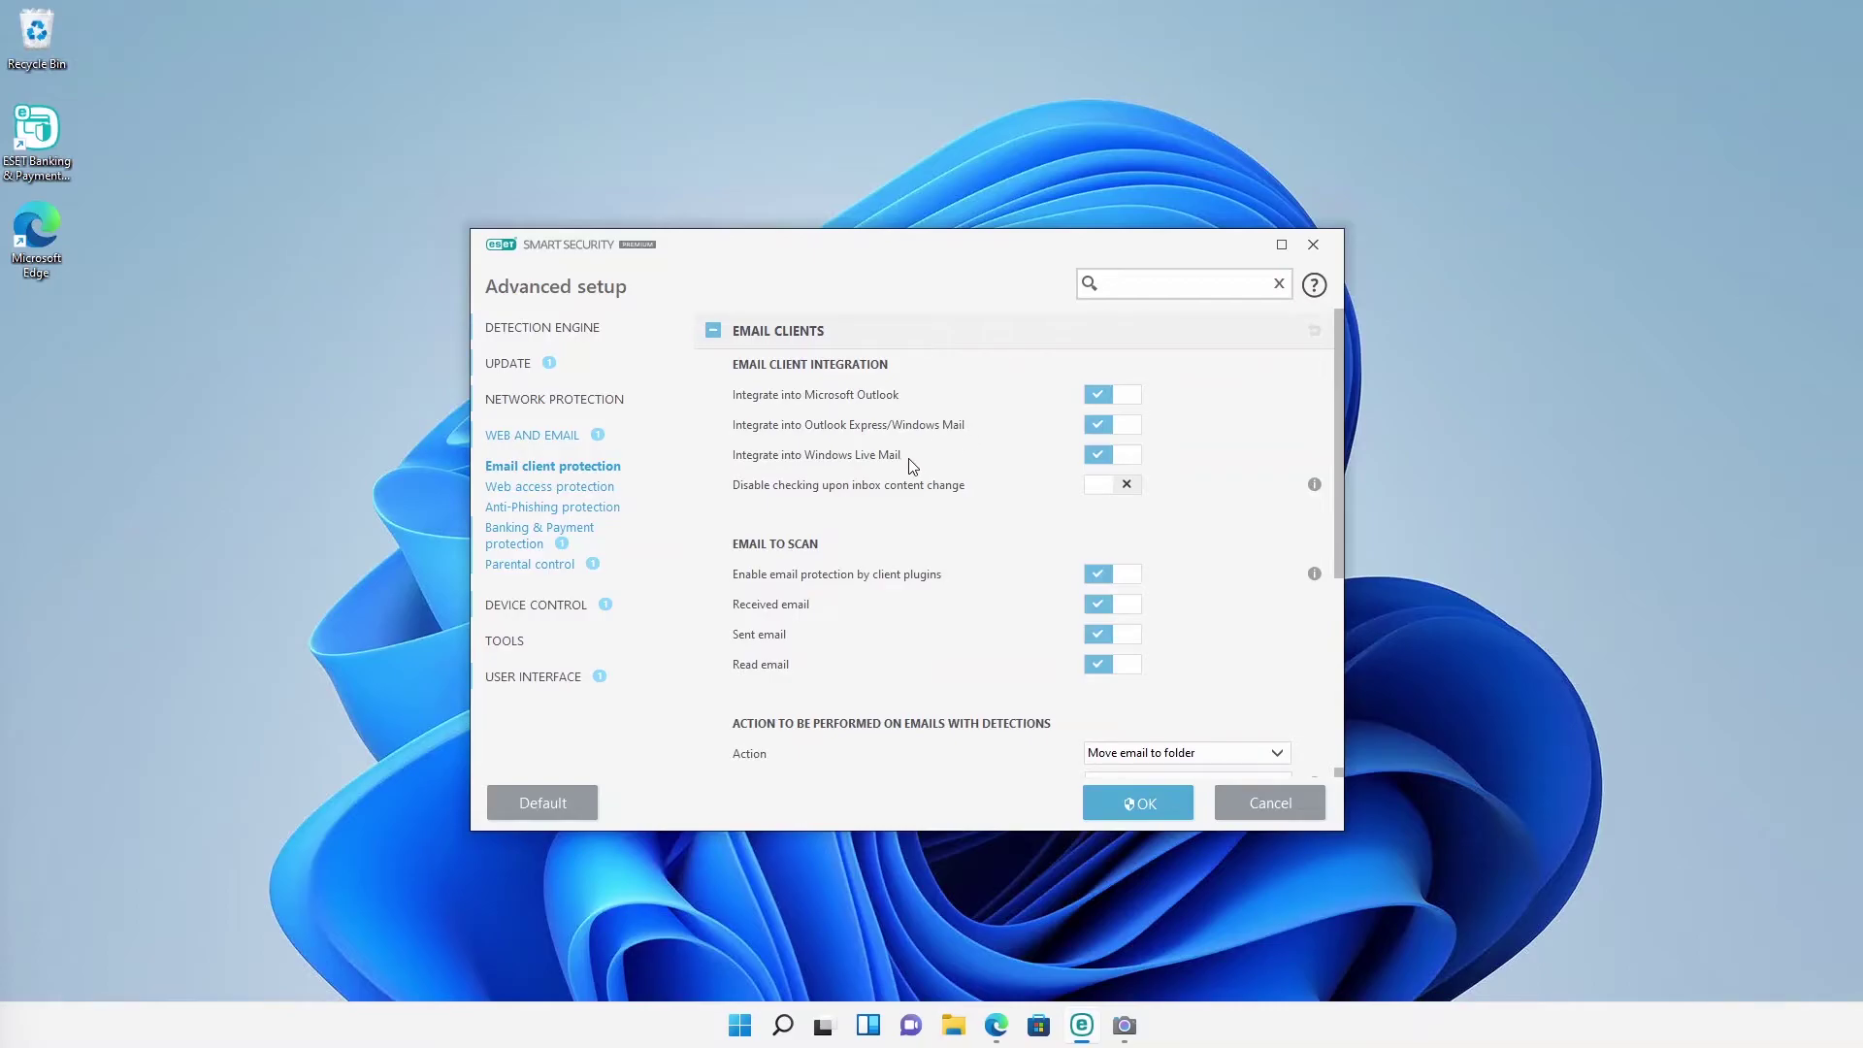
left_click(1143, 804)
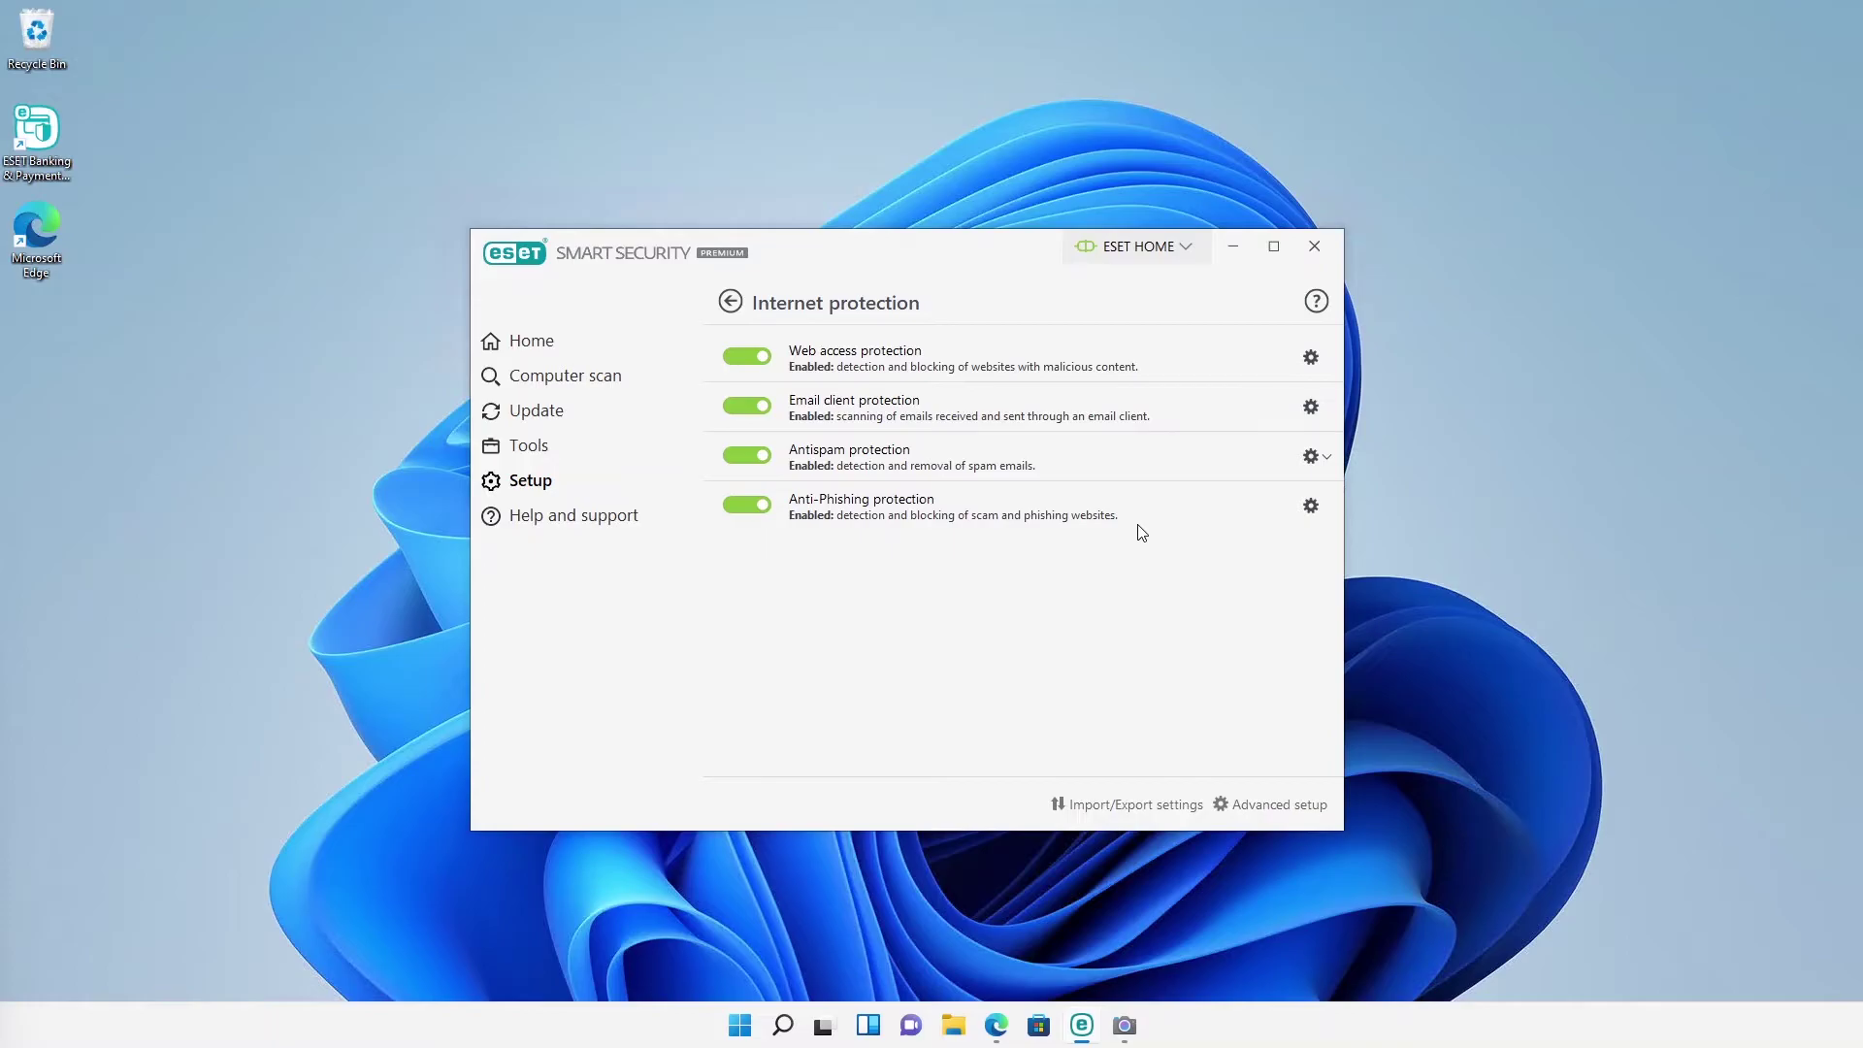
Step: Launch the AMTSO Phishing Page Test in Edge so ESET blocks it, then minimize Edge
mouse_move(1140, 532)
left_click(998, 1032)
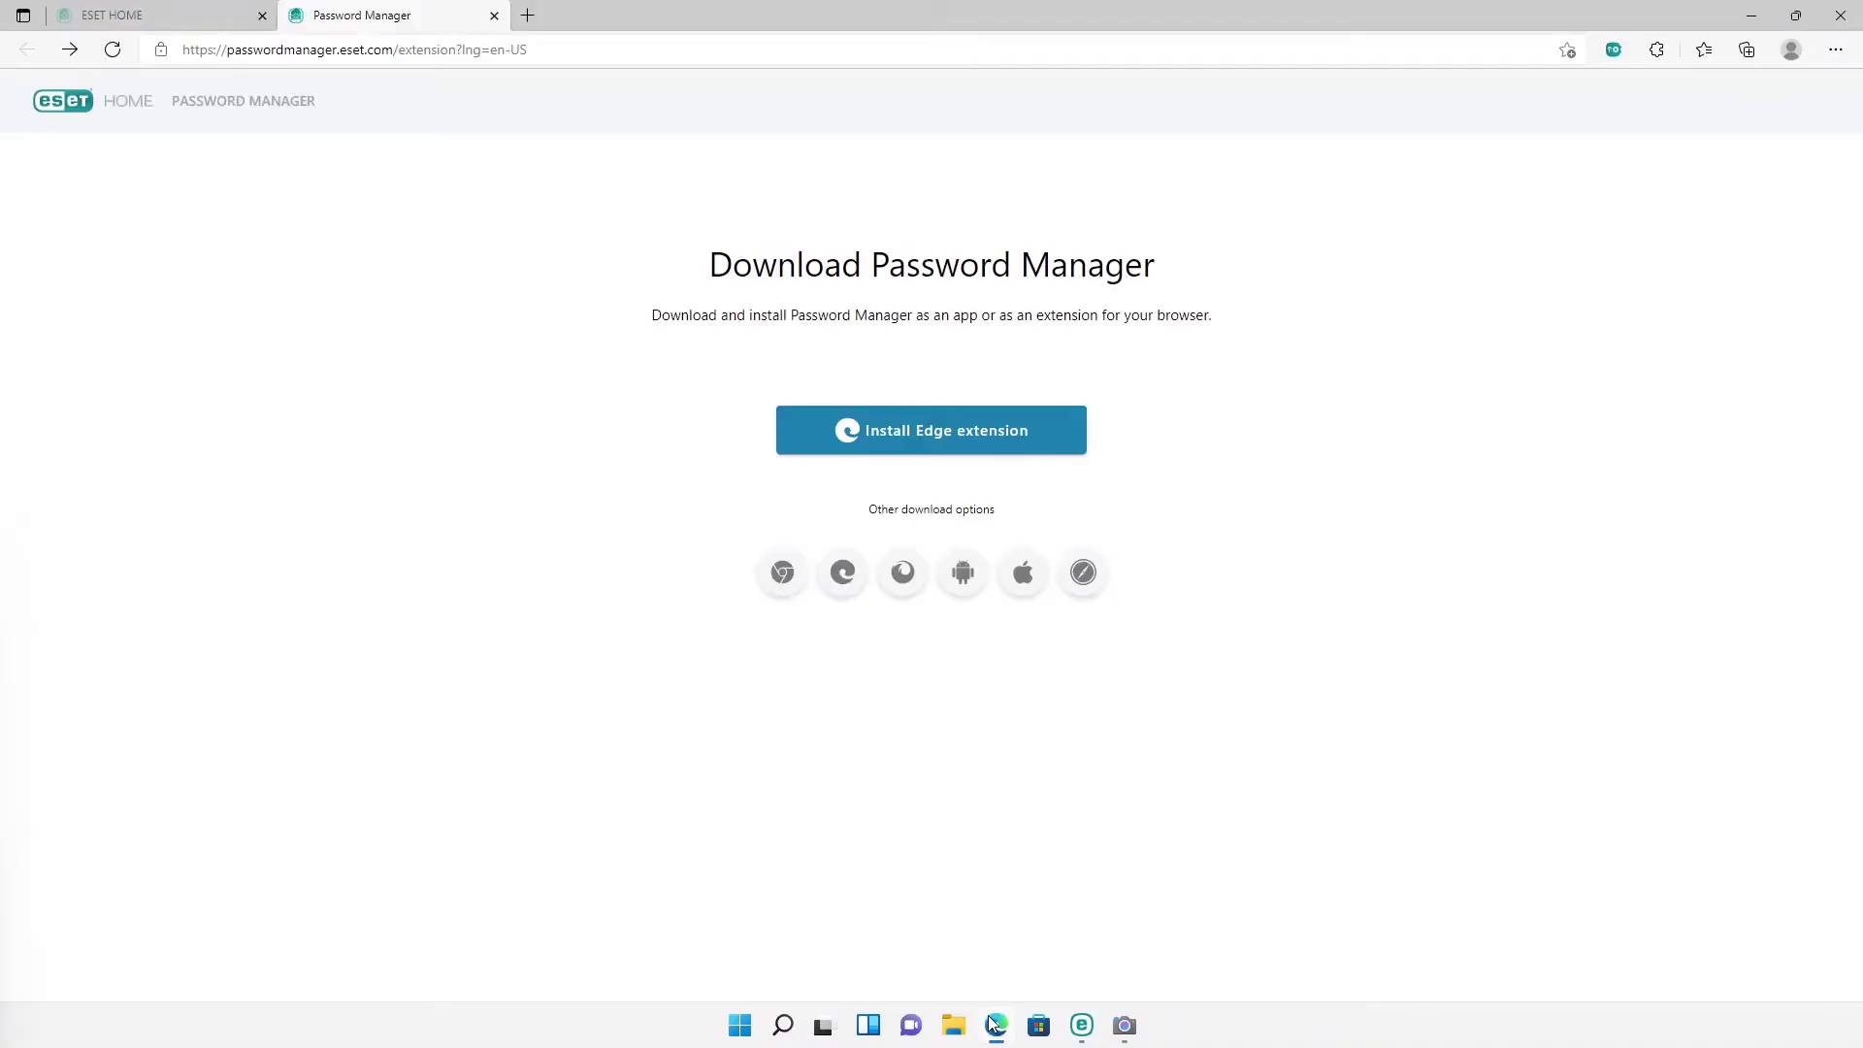
left_click(527, 16)
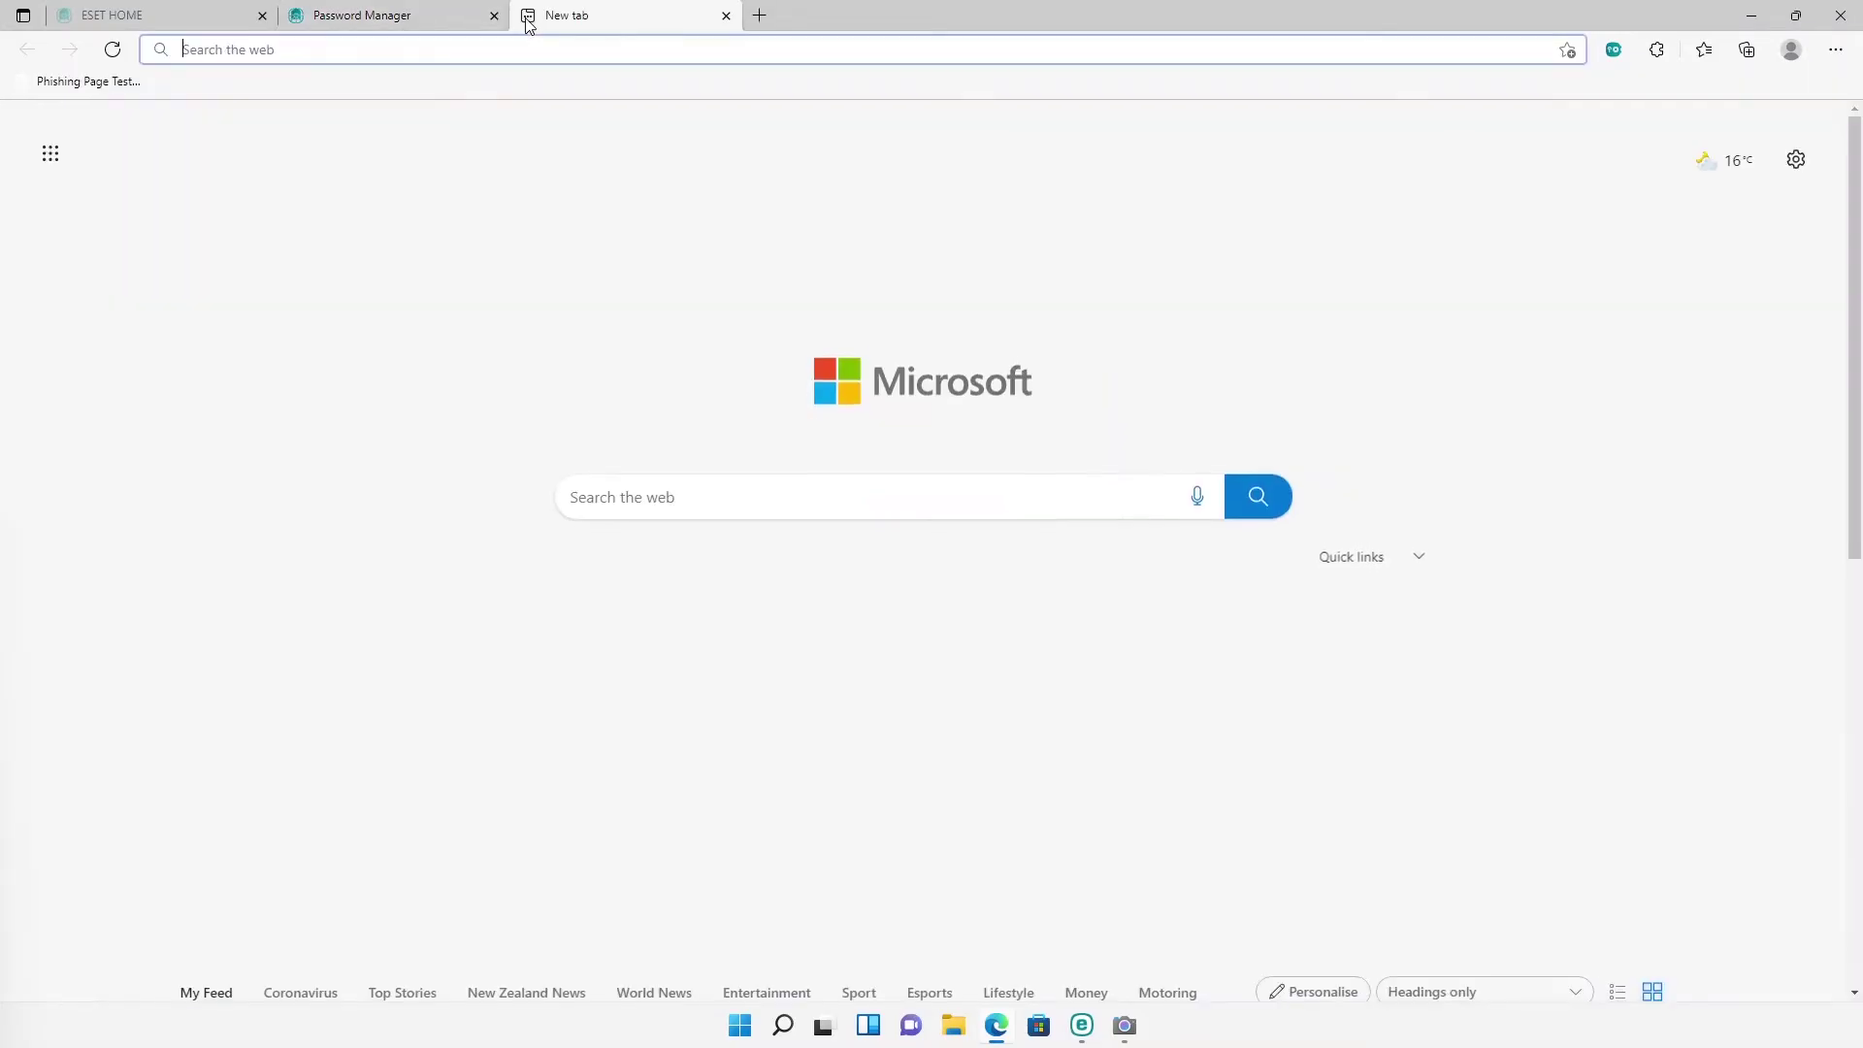
left_click(109, 83)
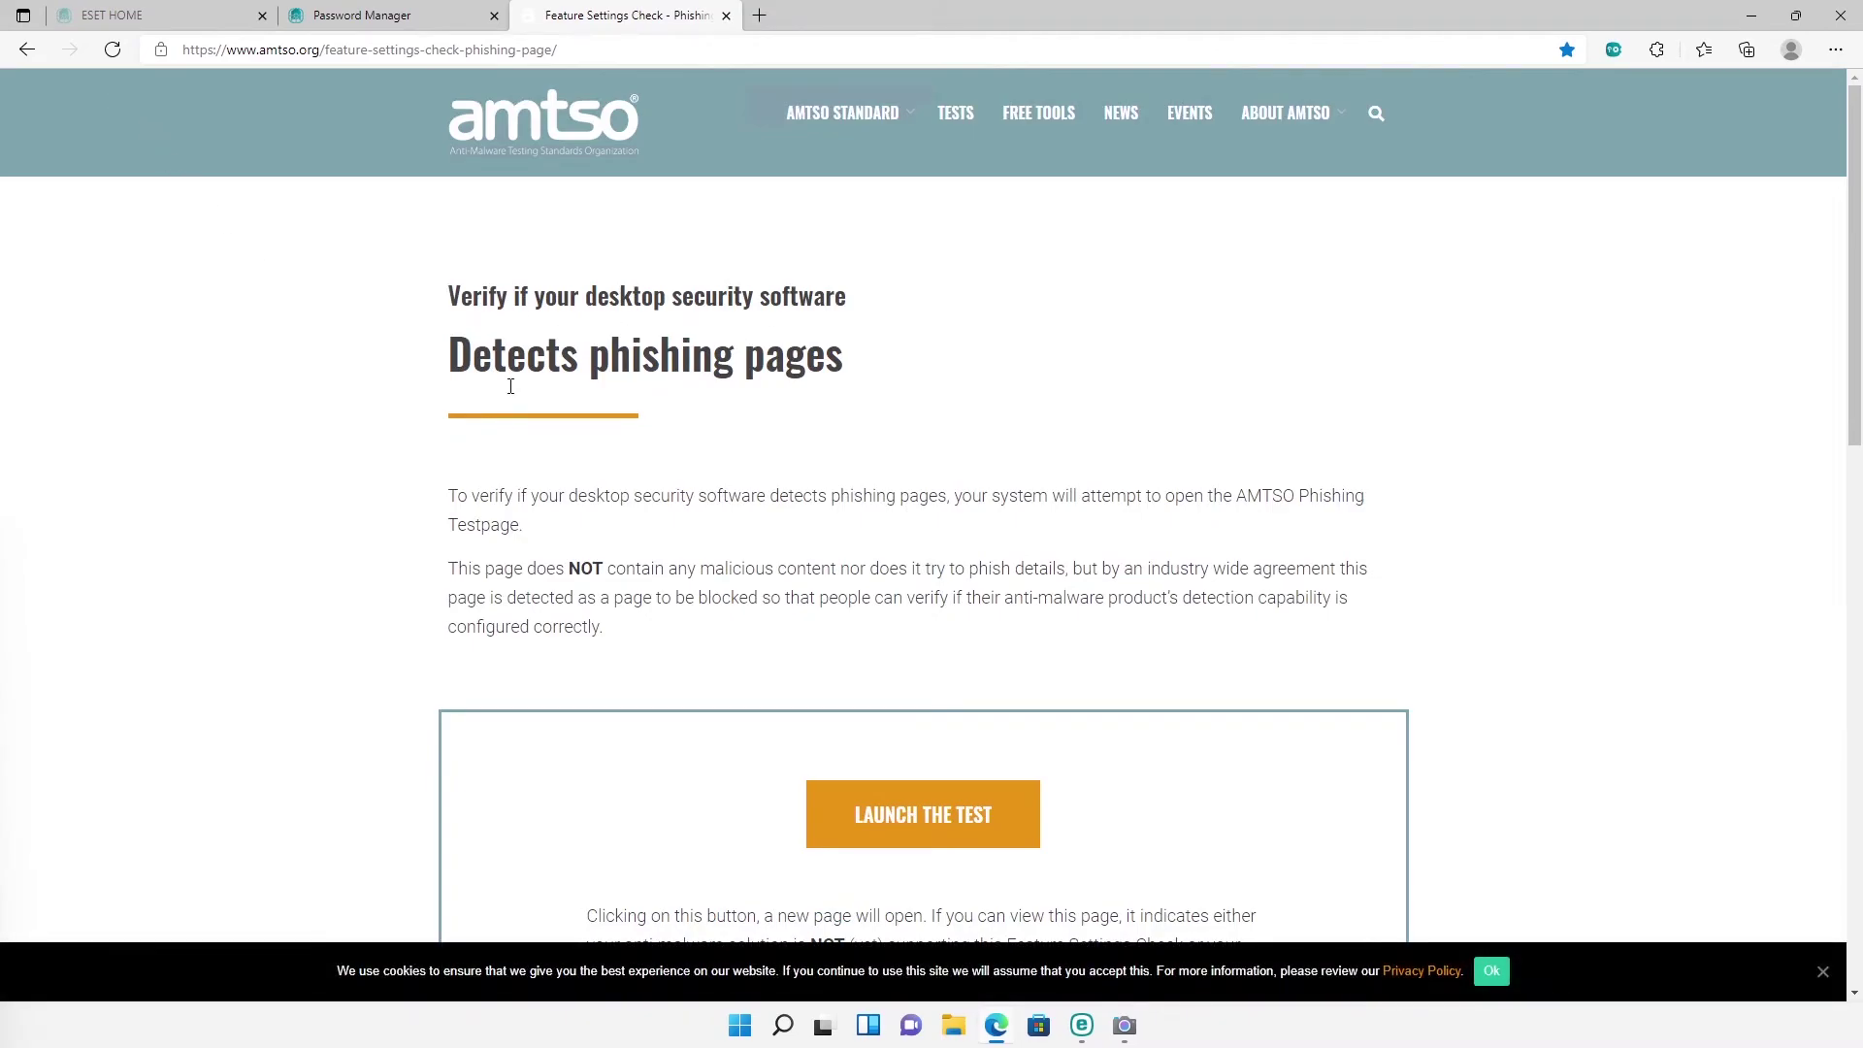
left_click(907, 825)
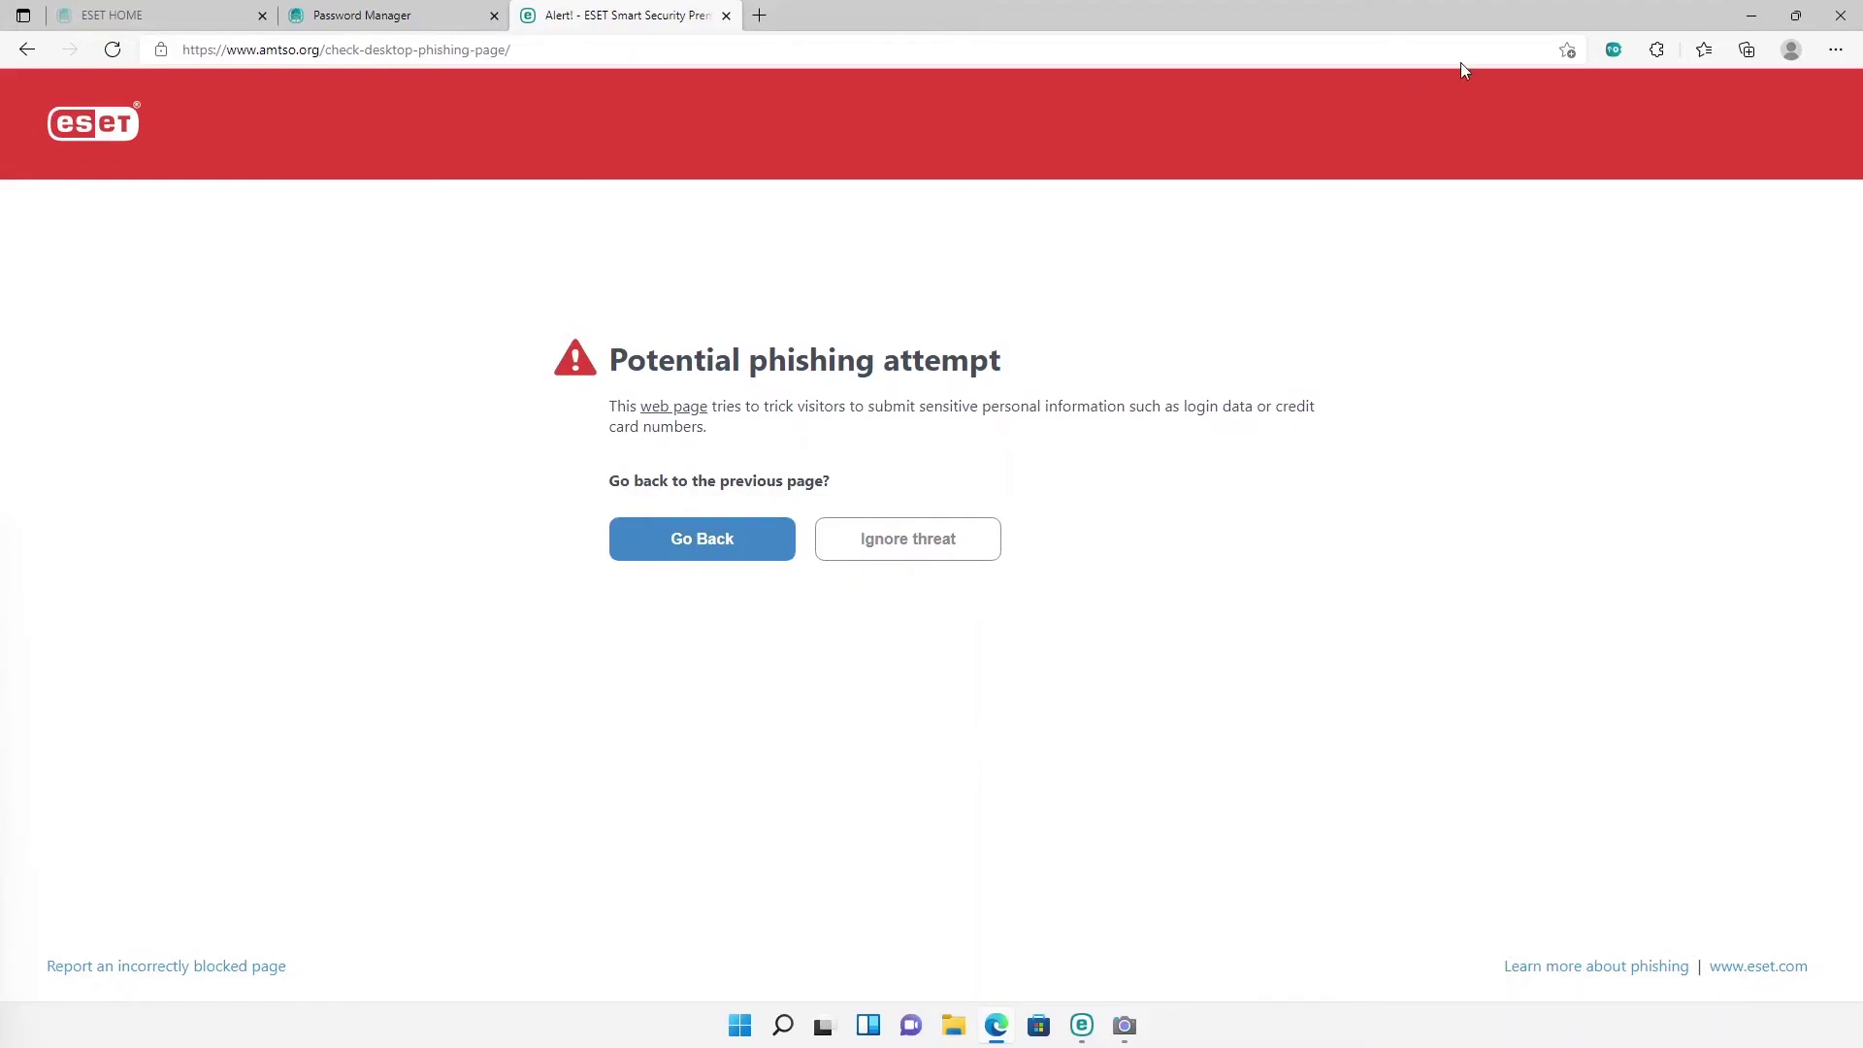
left_click(1751, 16)
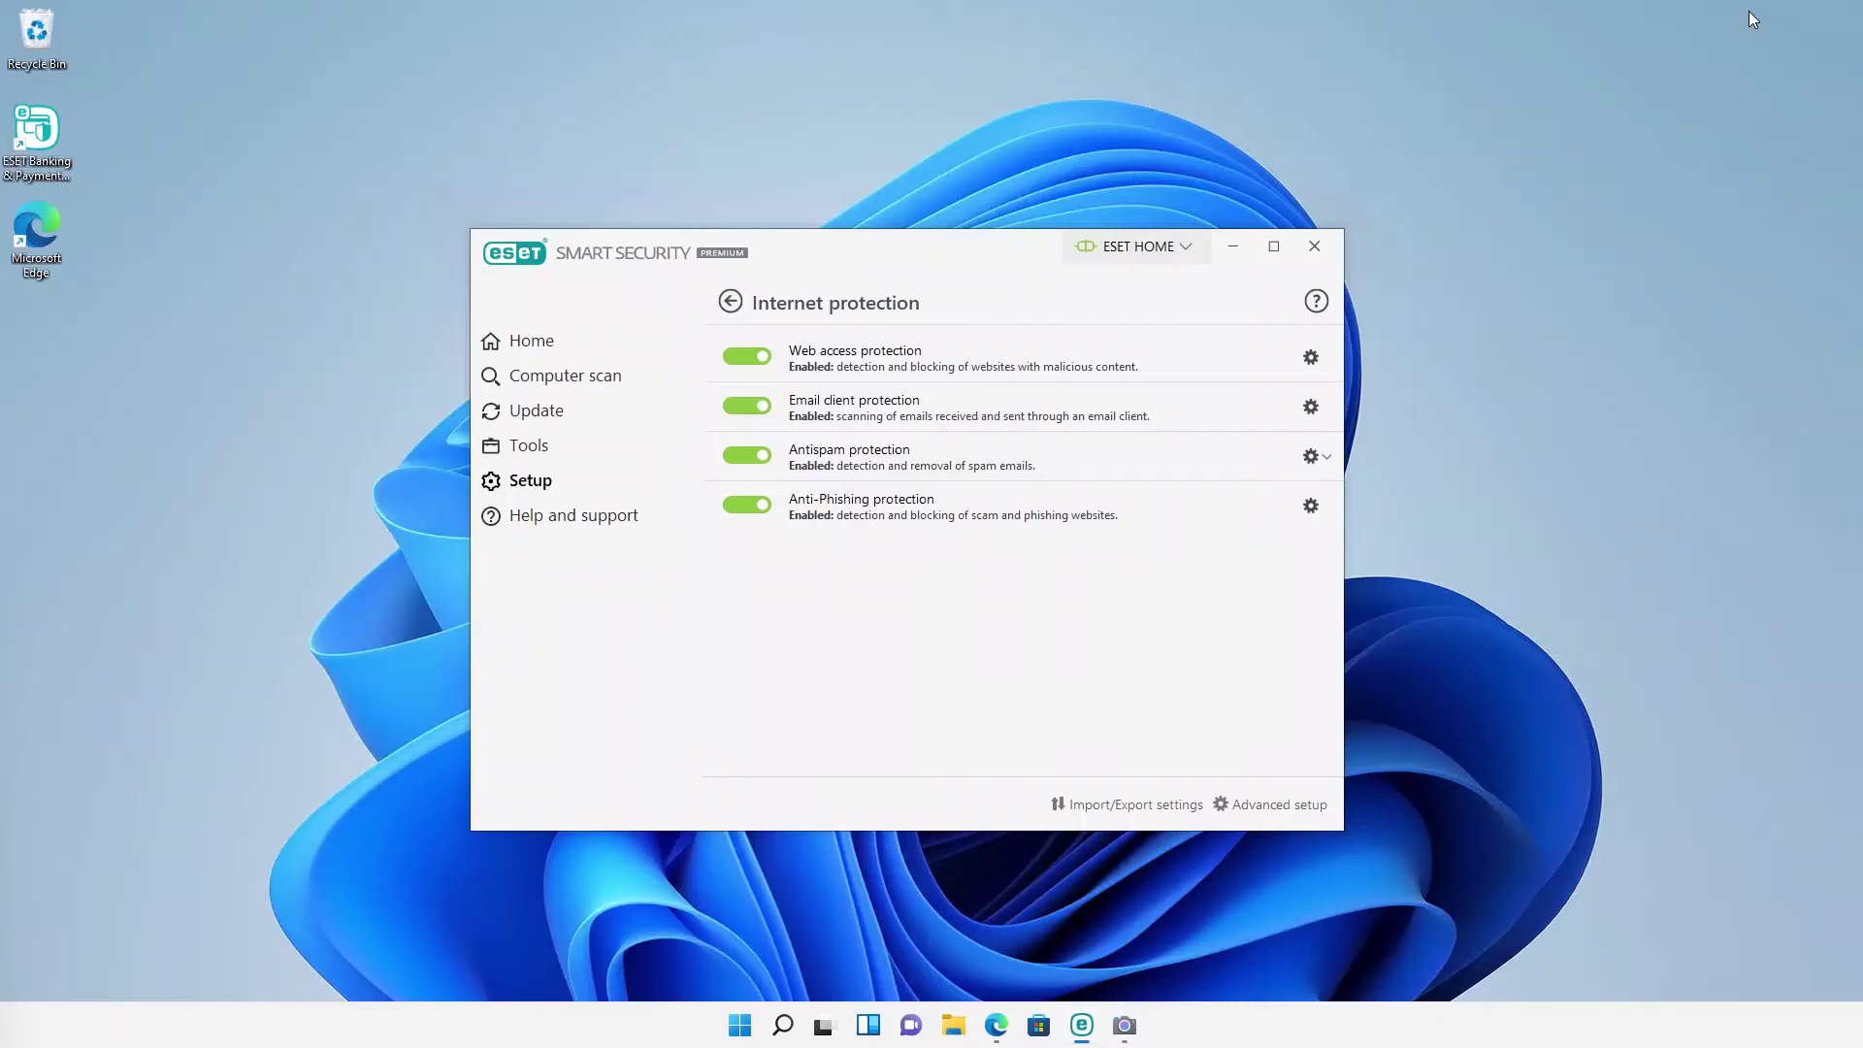
Step: Review the Network protection settings page from Setup
left_click(730, 302)
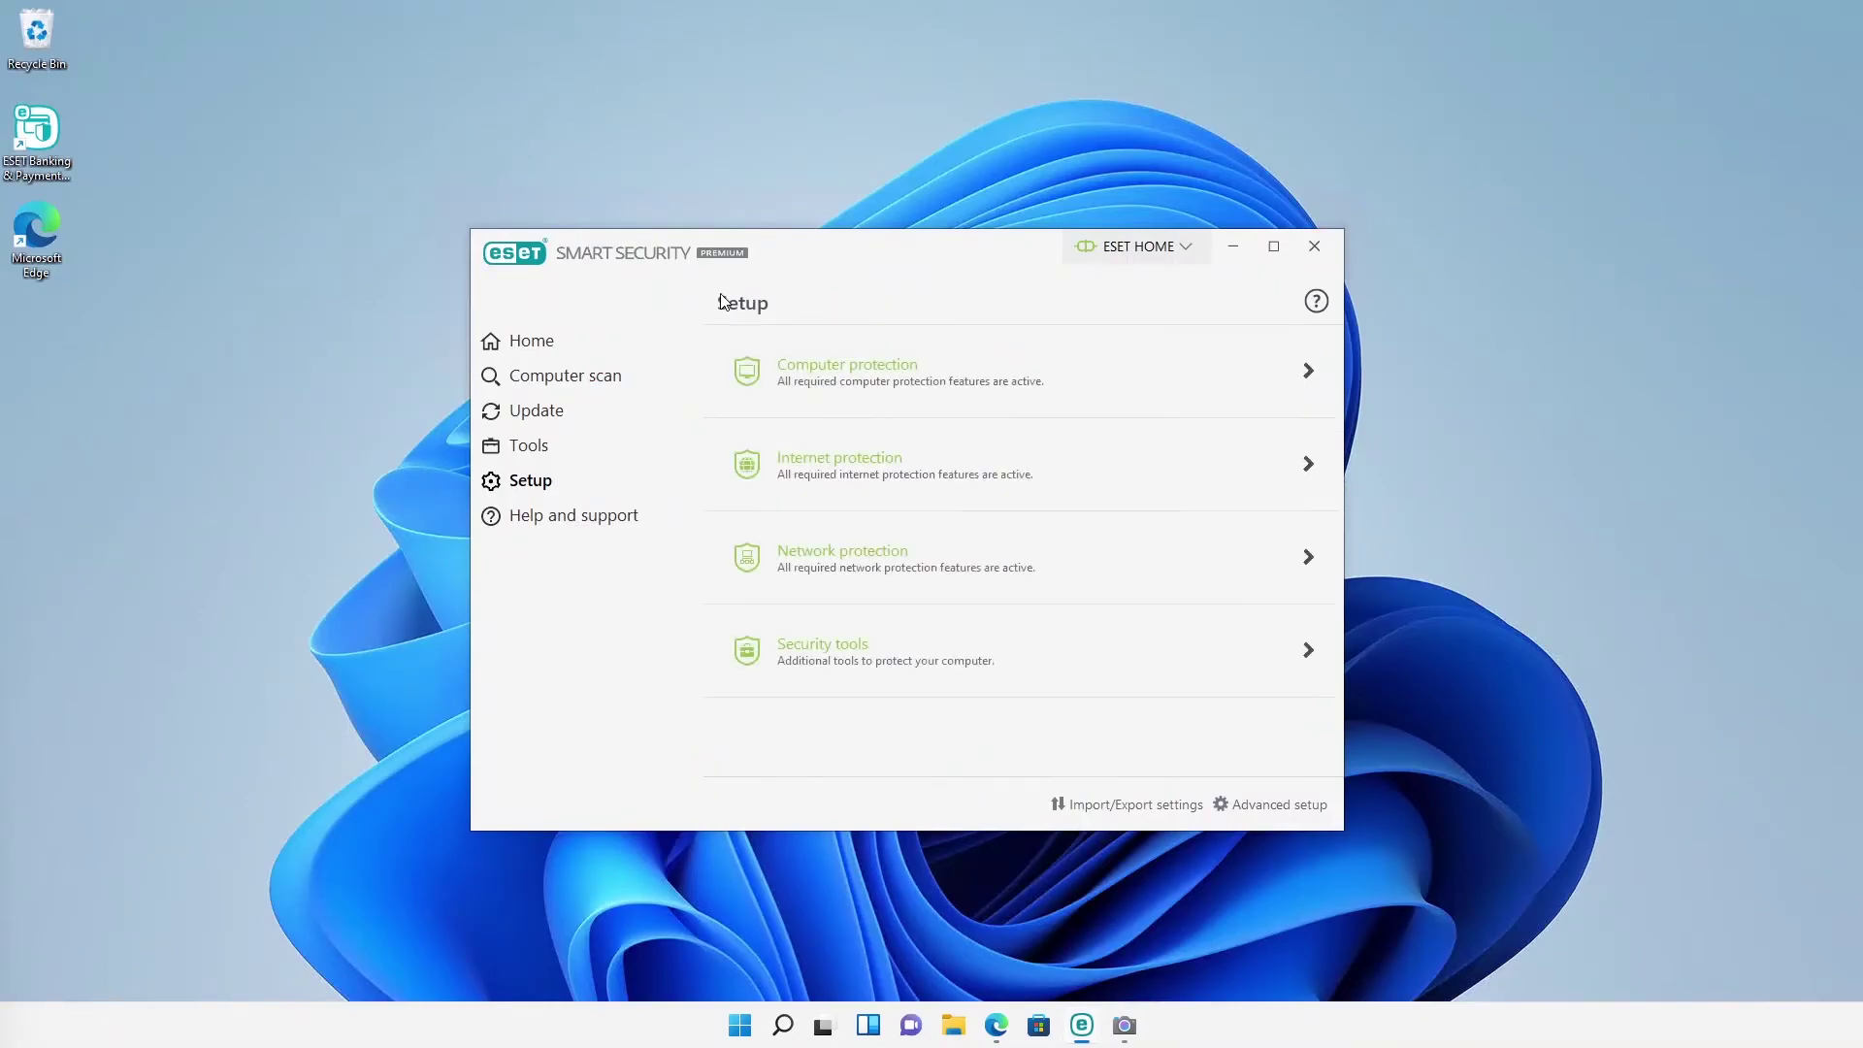
left_click(826, 569)
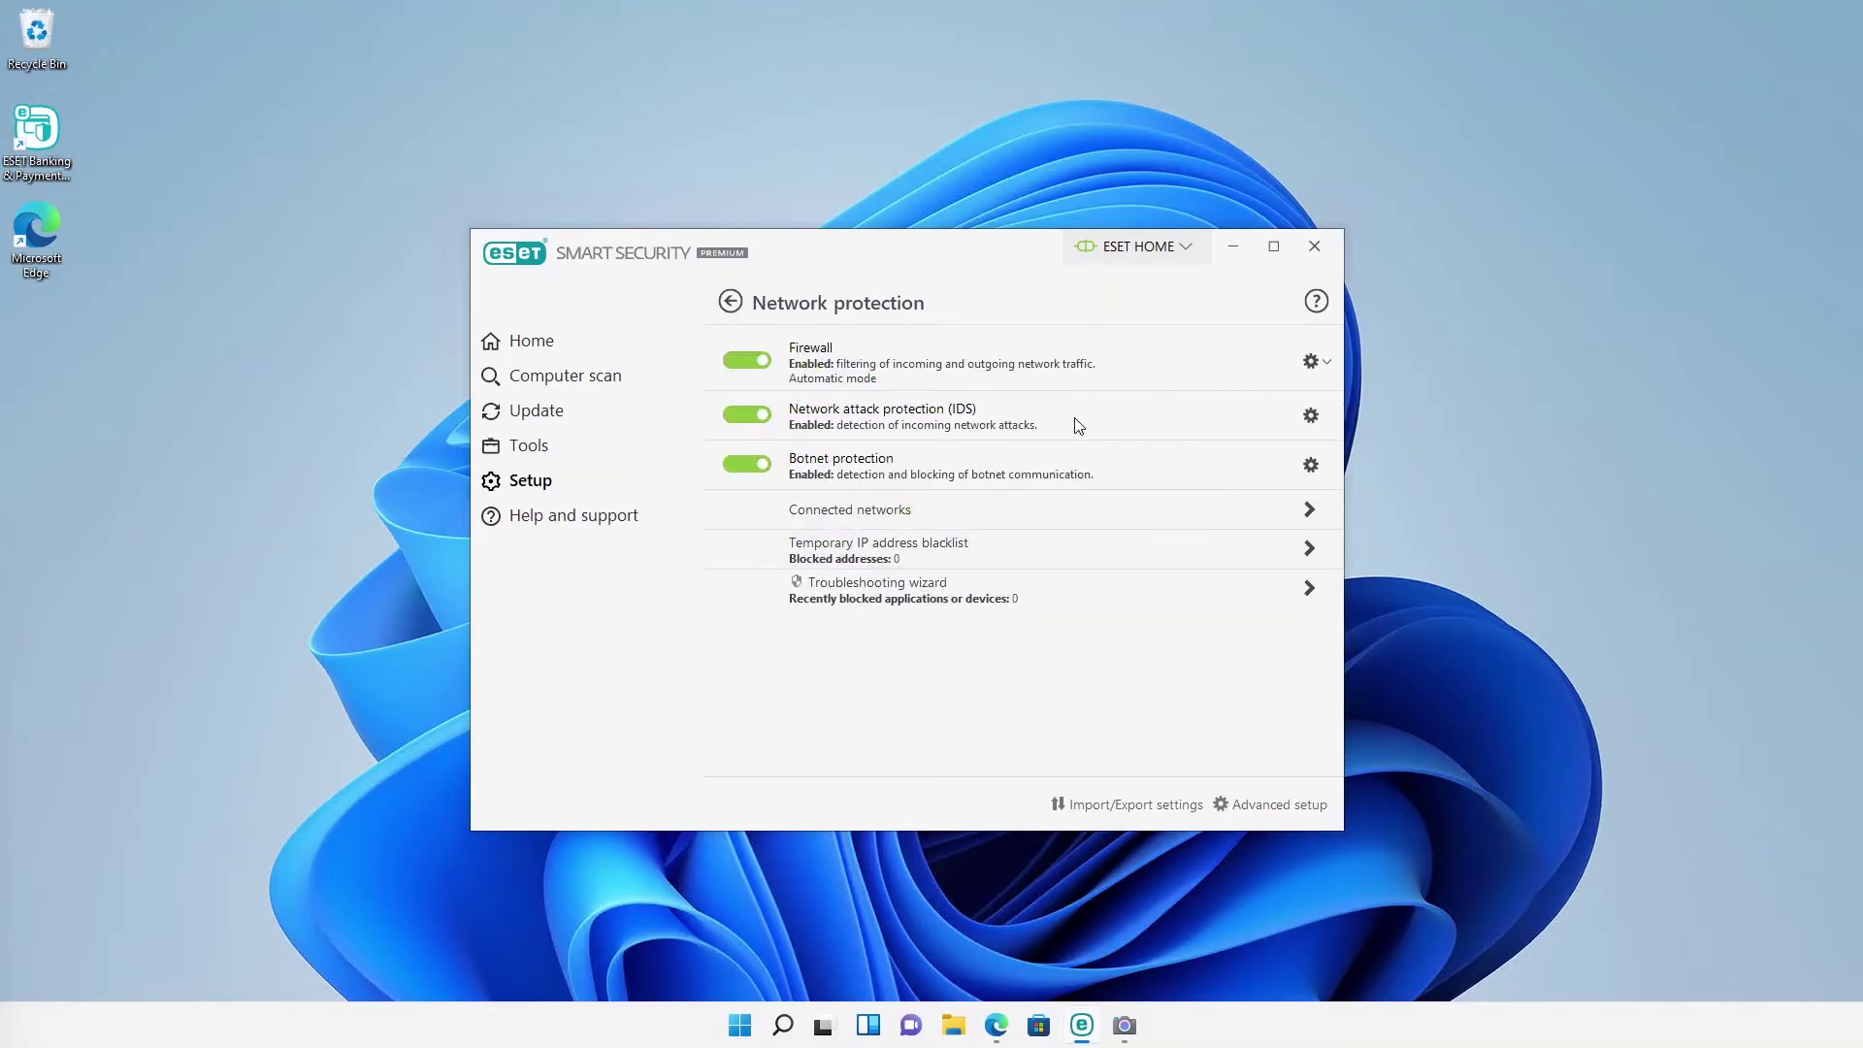
mouse_move(1079, 426)
mouse_move(1057, 464)
Step: Open the Security tools list, then bring Edge back to the front
left_click(732, 303)
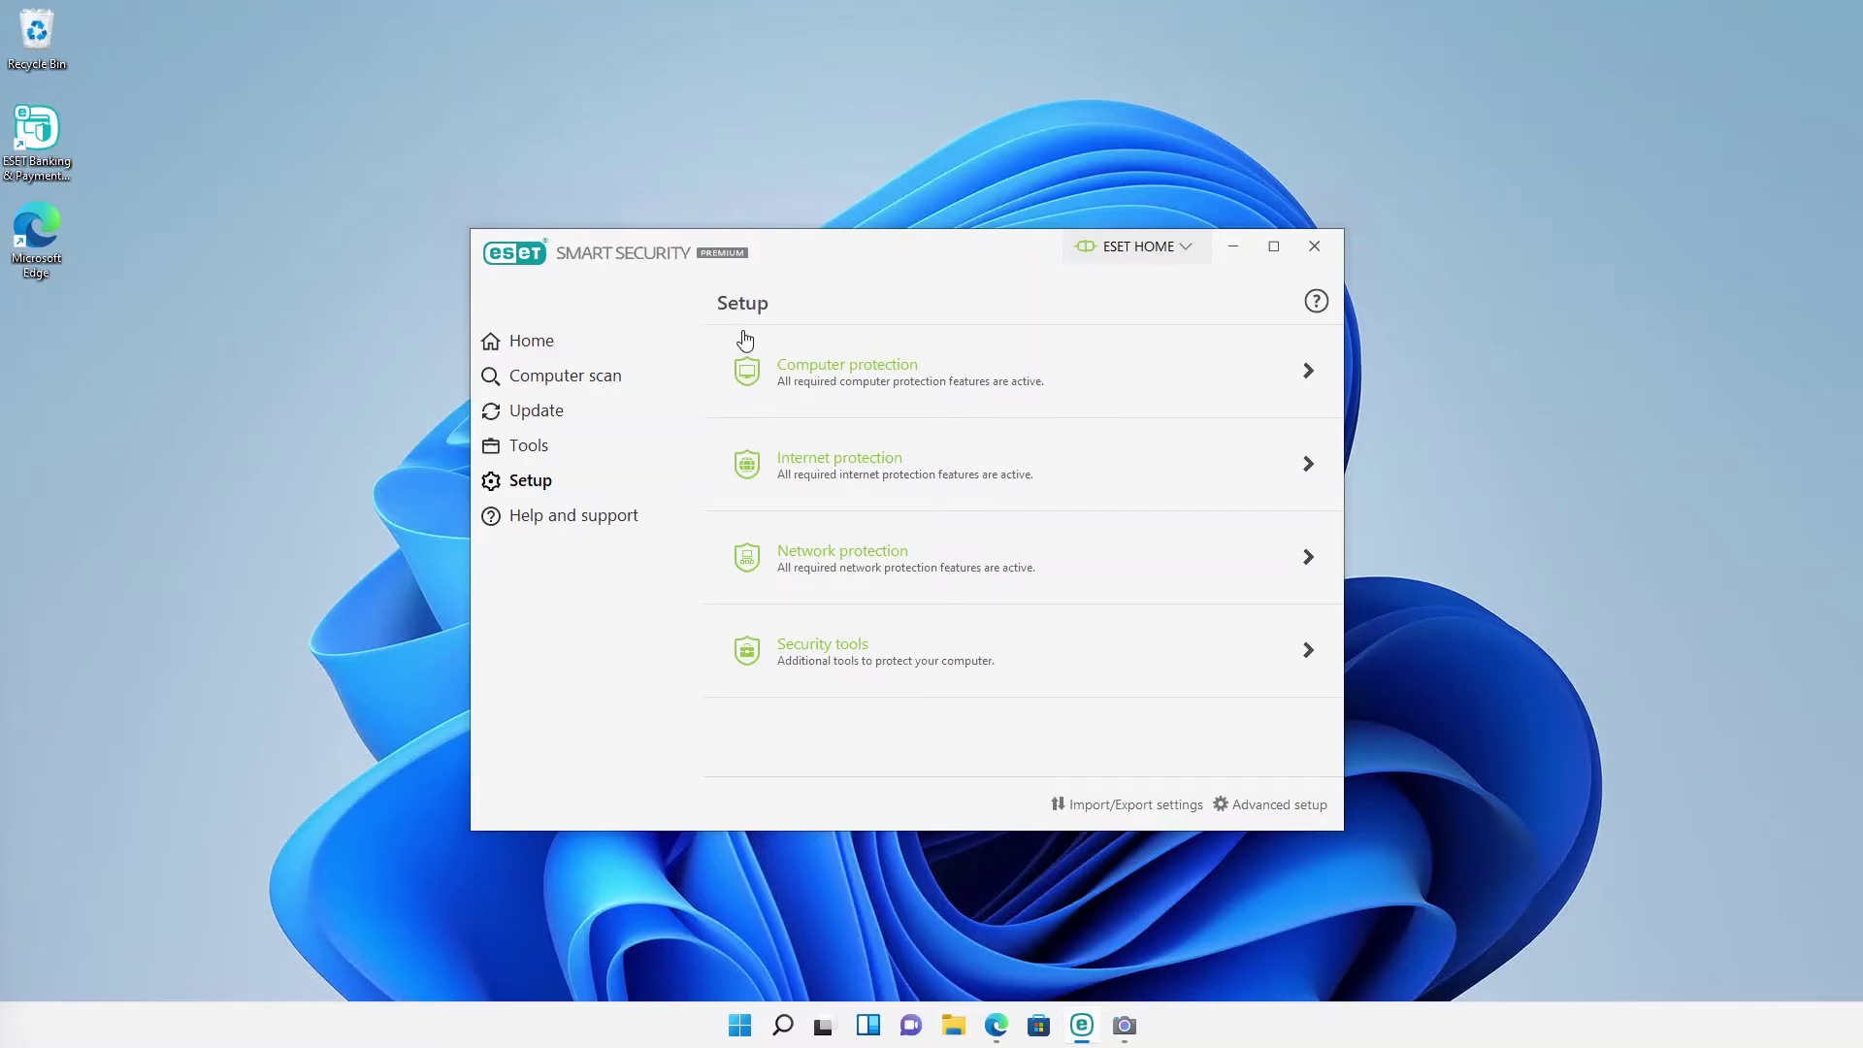
left_click(821, 656)
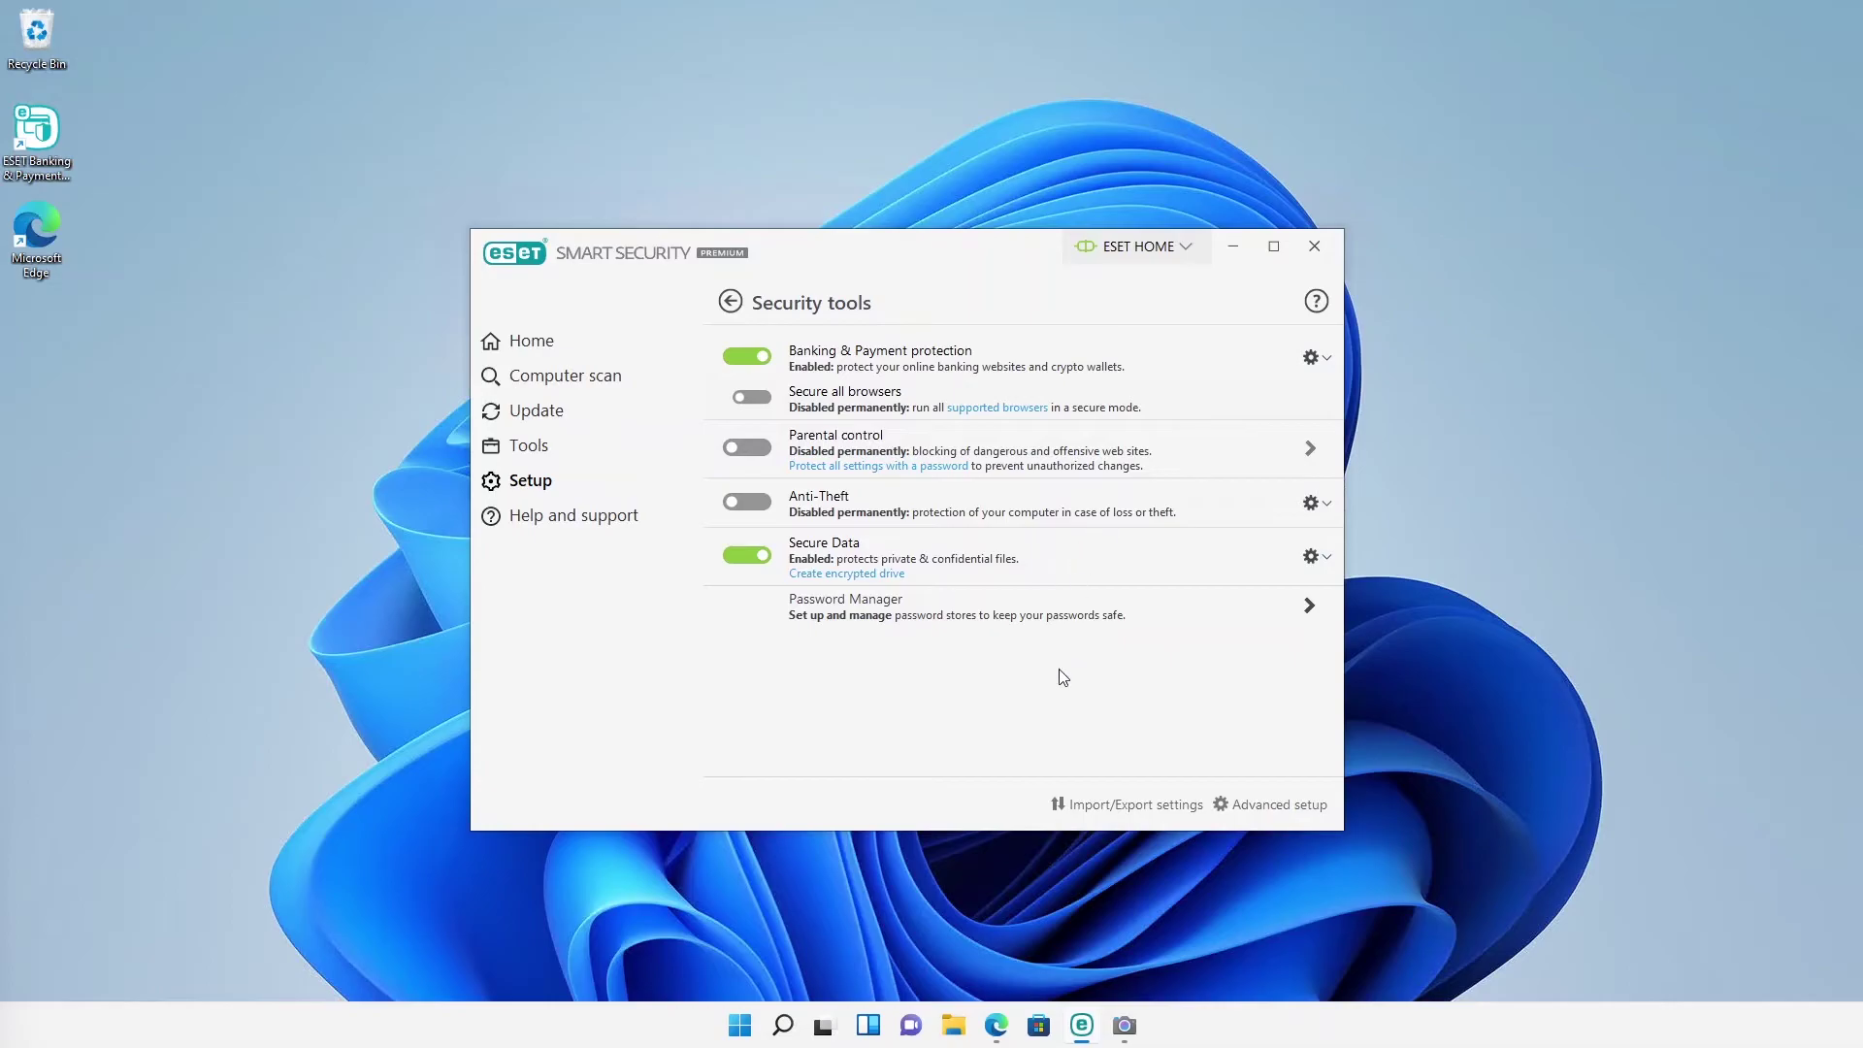
left_click(1006, 1034)
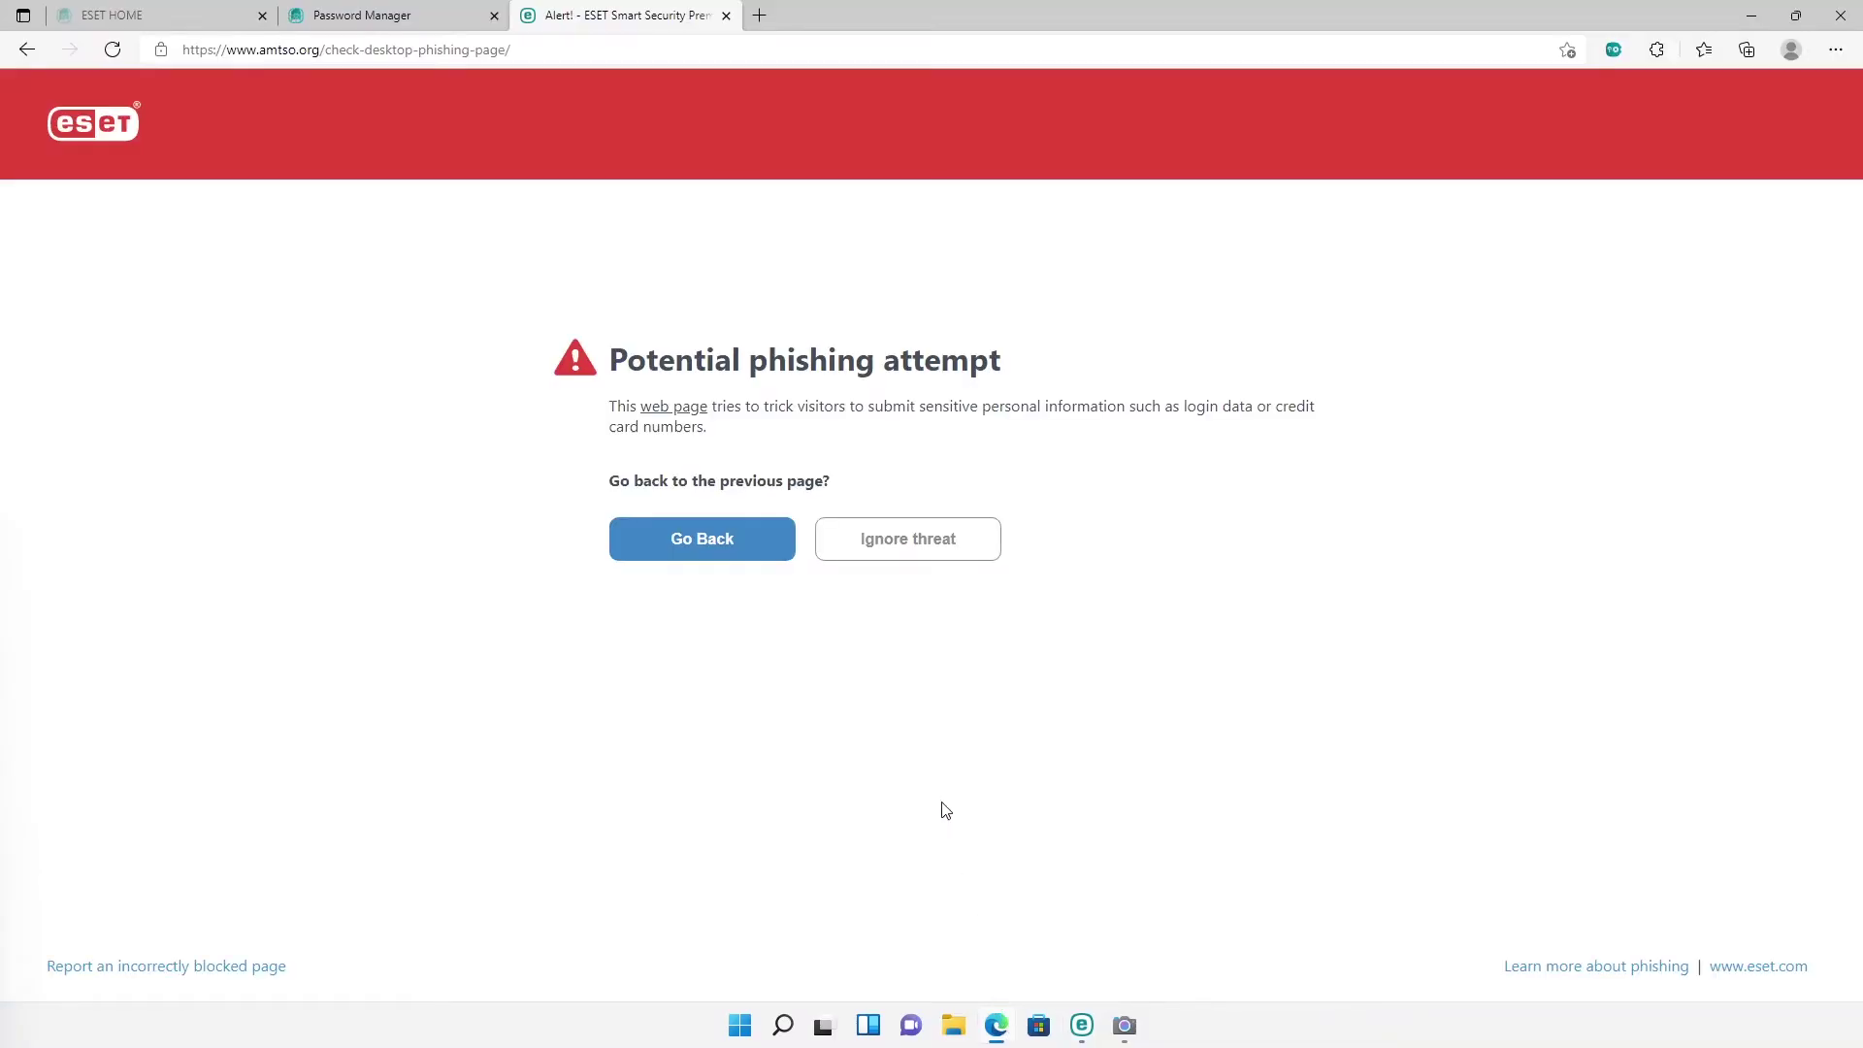
Step: Open ANZ's Log in at anz.co.nz in the ESET secured browser, then minimize regular Edge
left_click(758, 16)
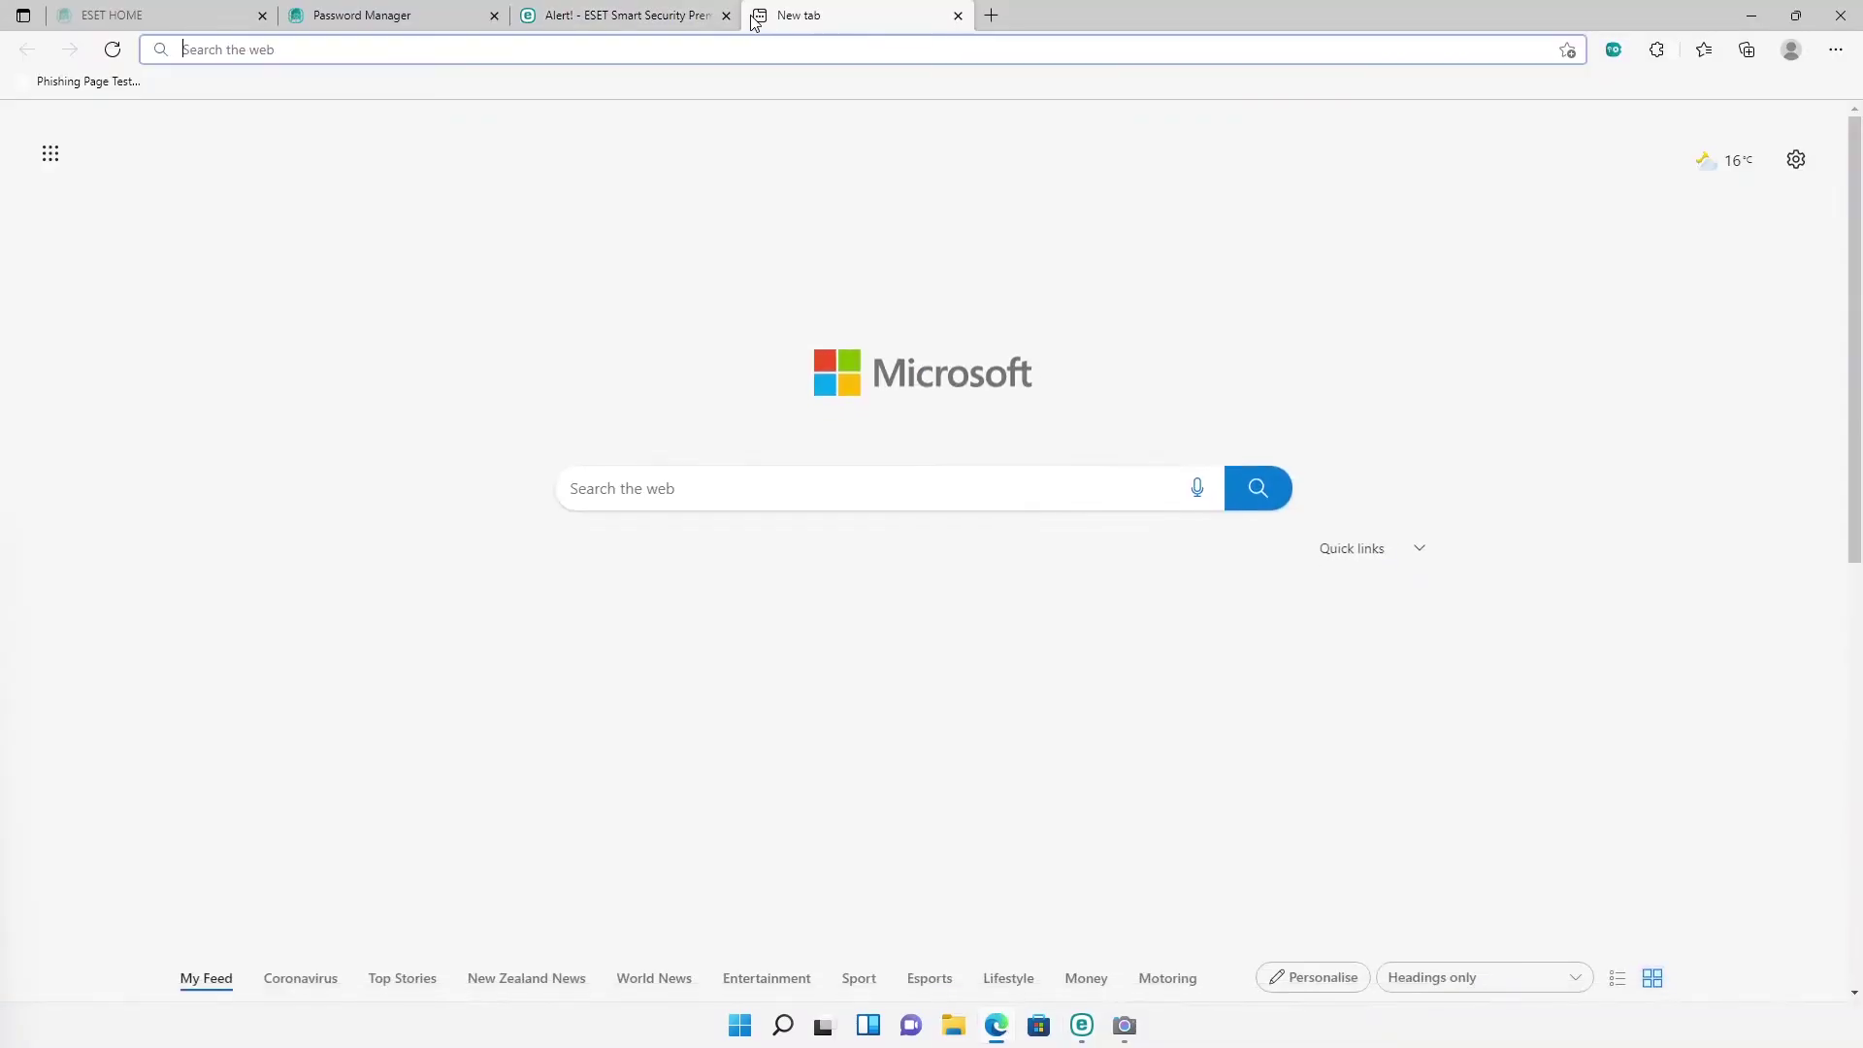
type("anz.")
key("Return")
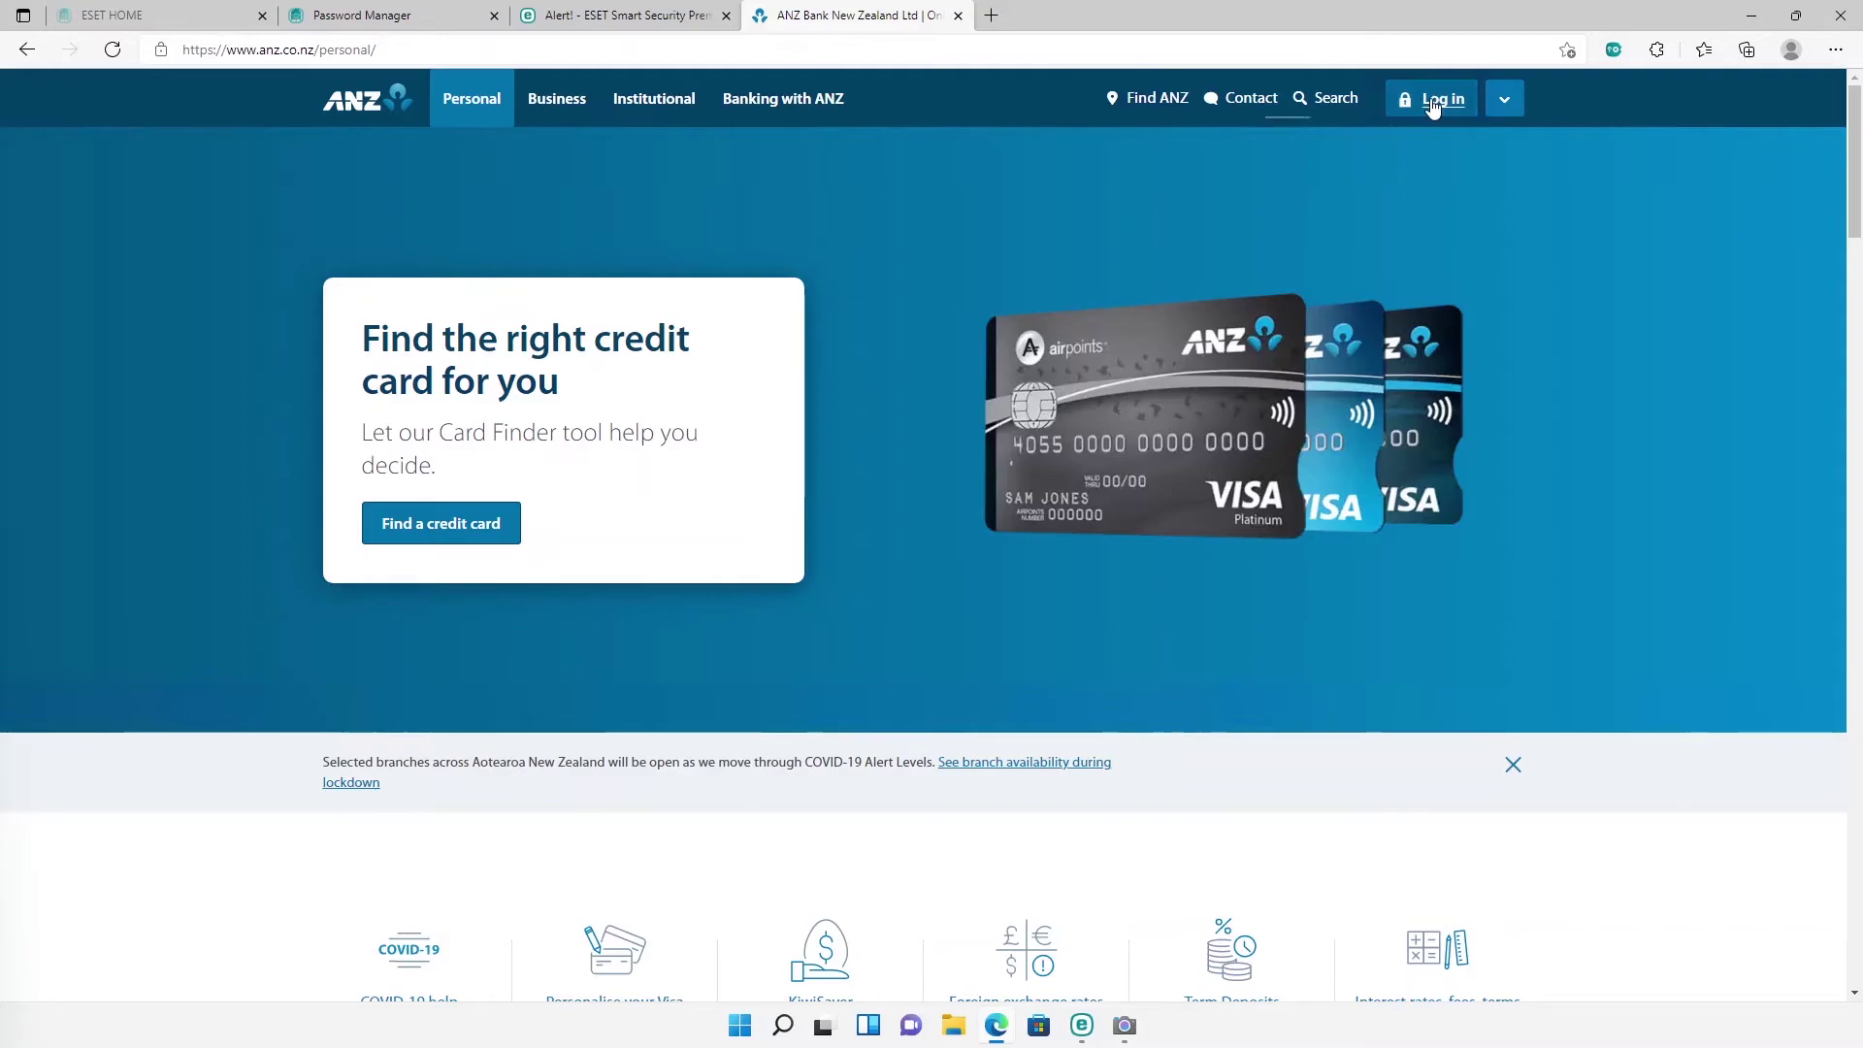
left_click(1432, 99)
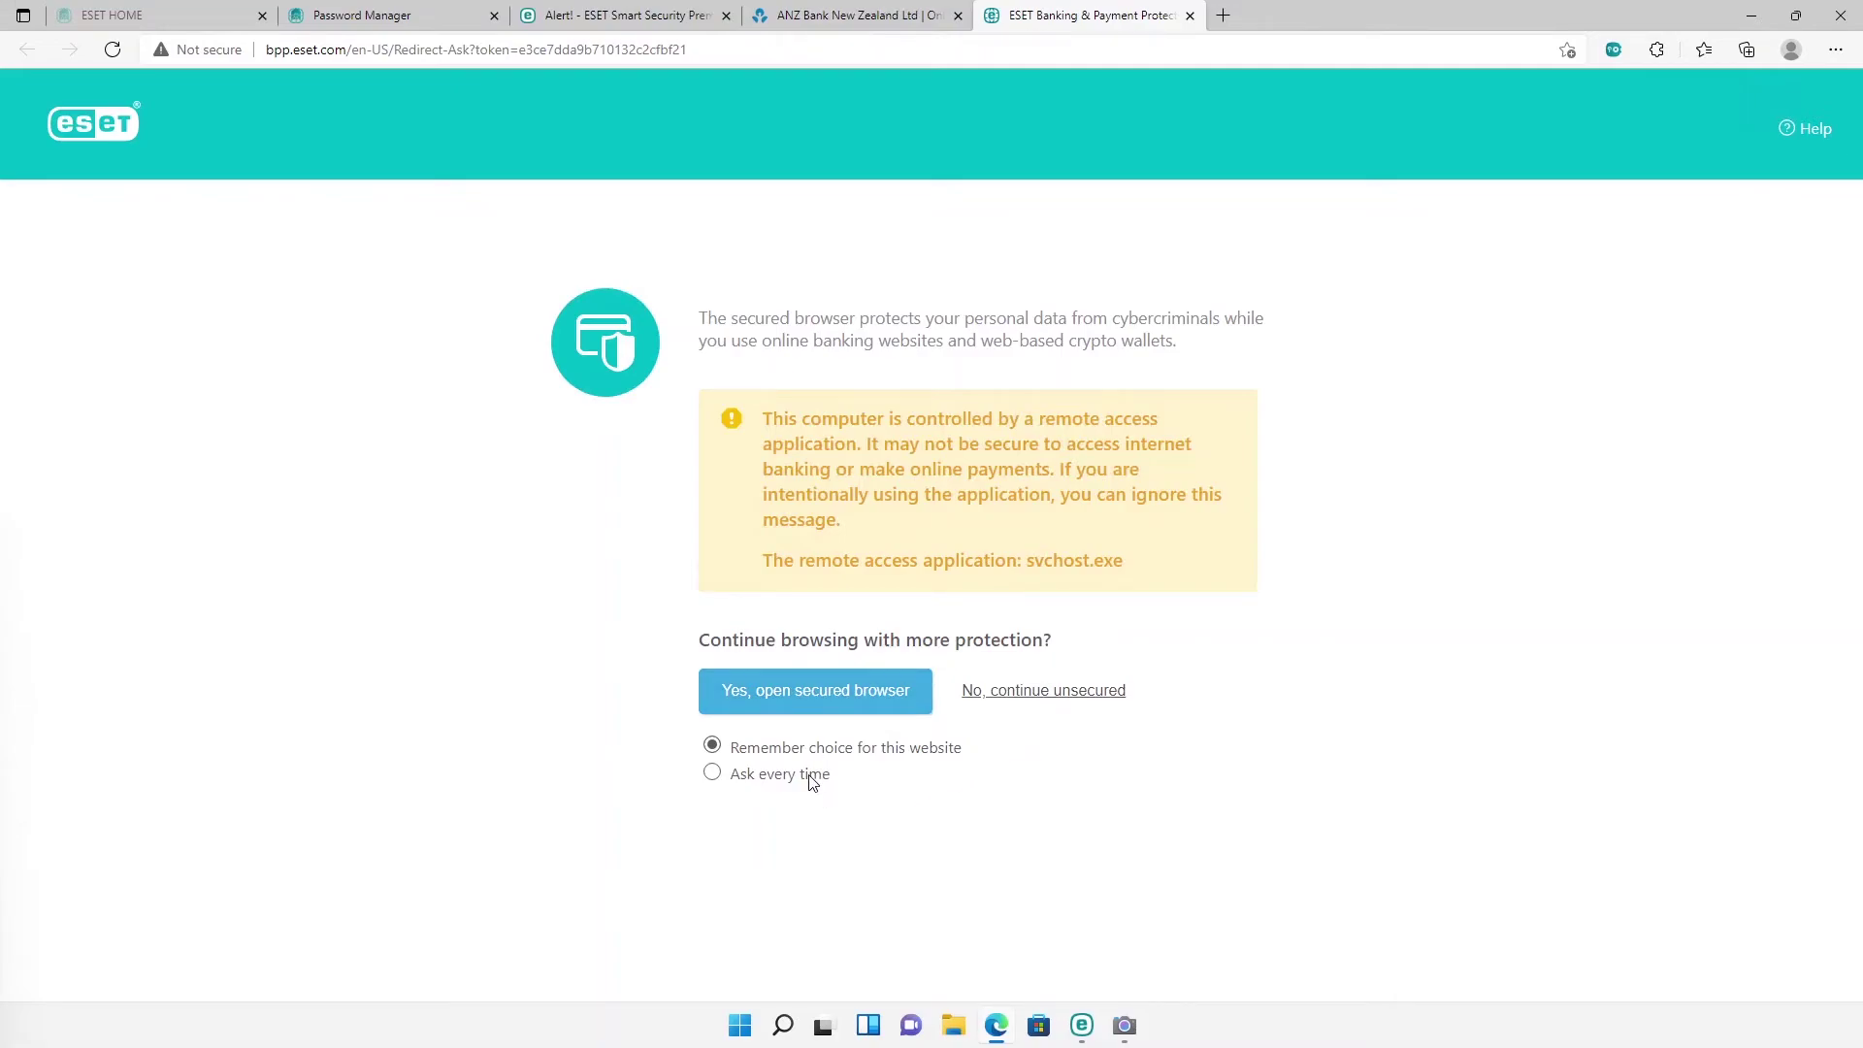
left_click(819, 705)
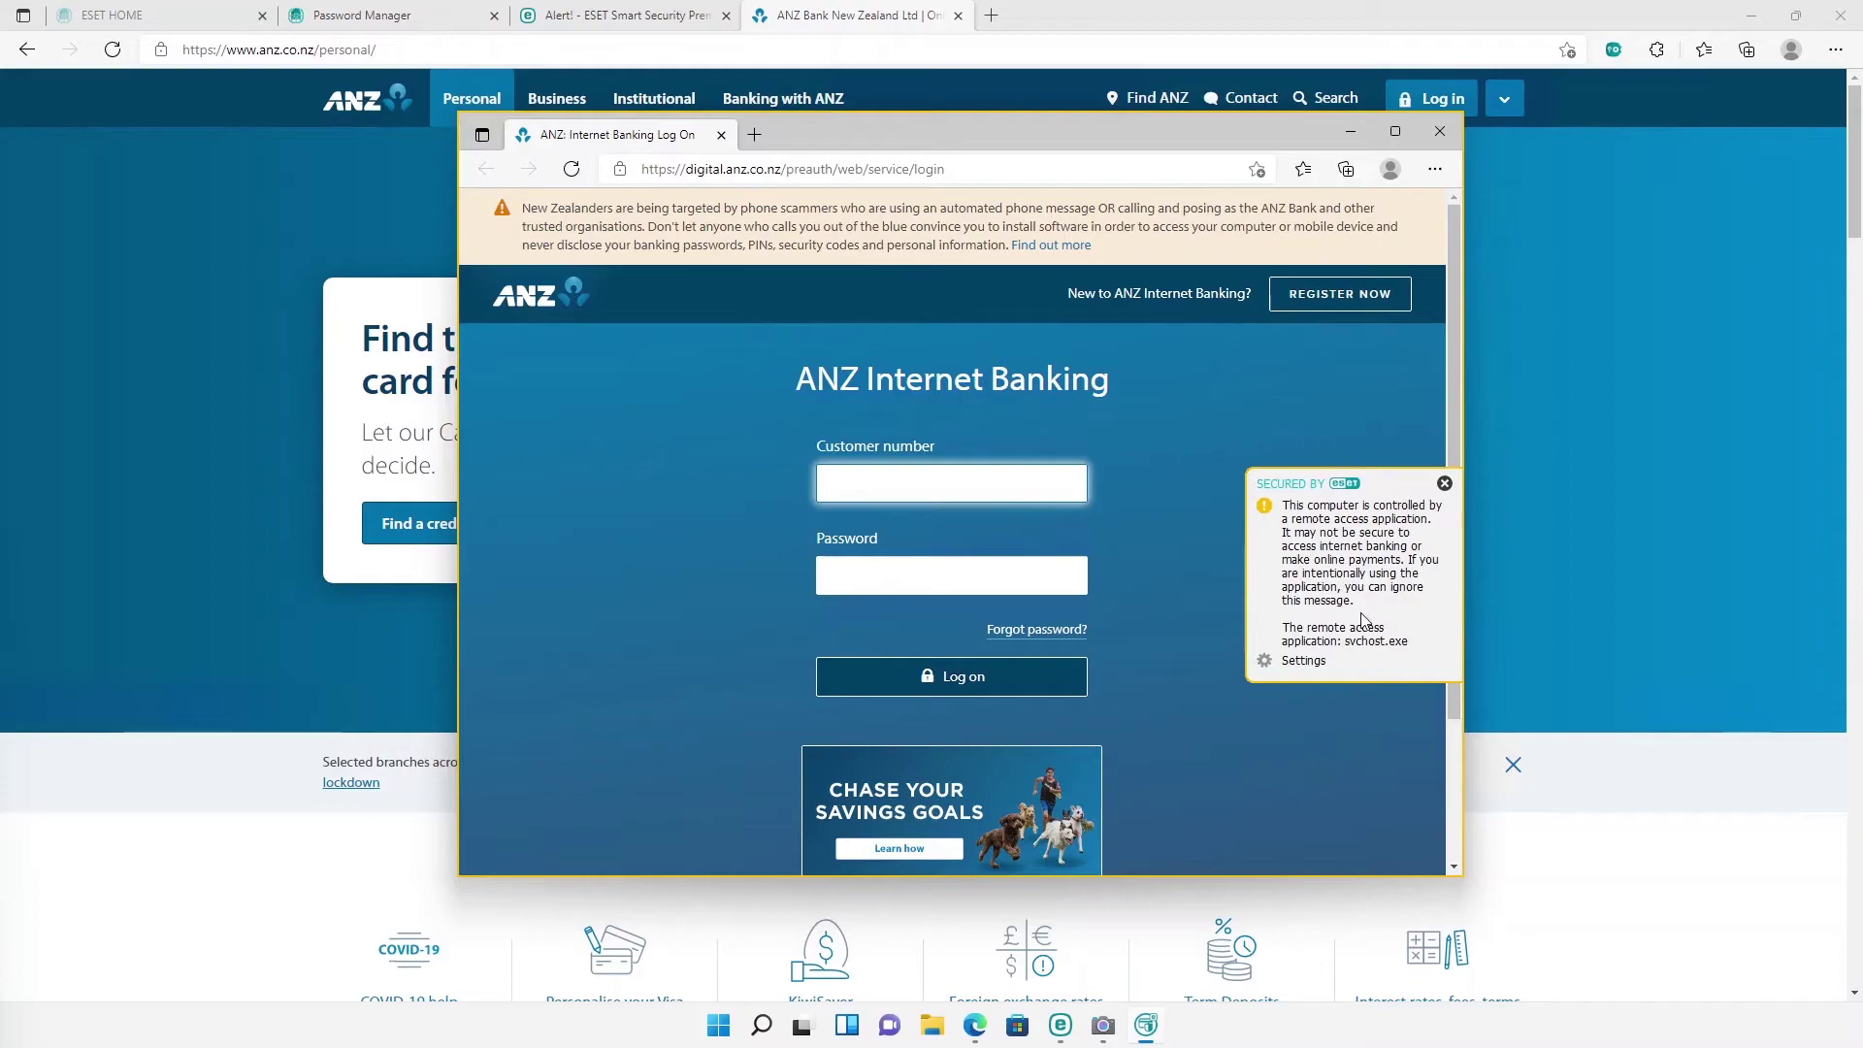
left_click(1440, 131)
left_click(1751, 15)
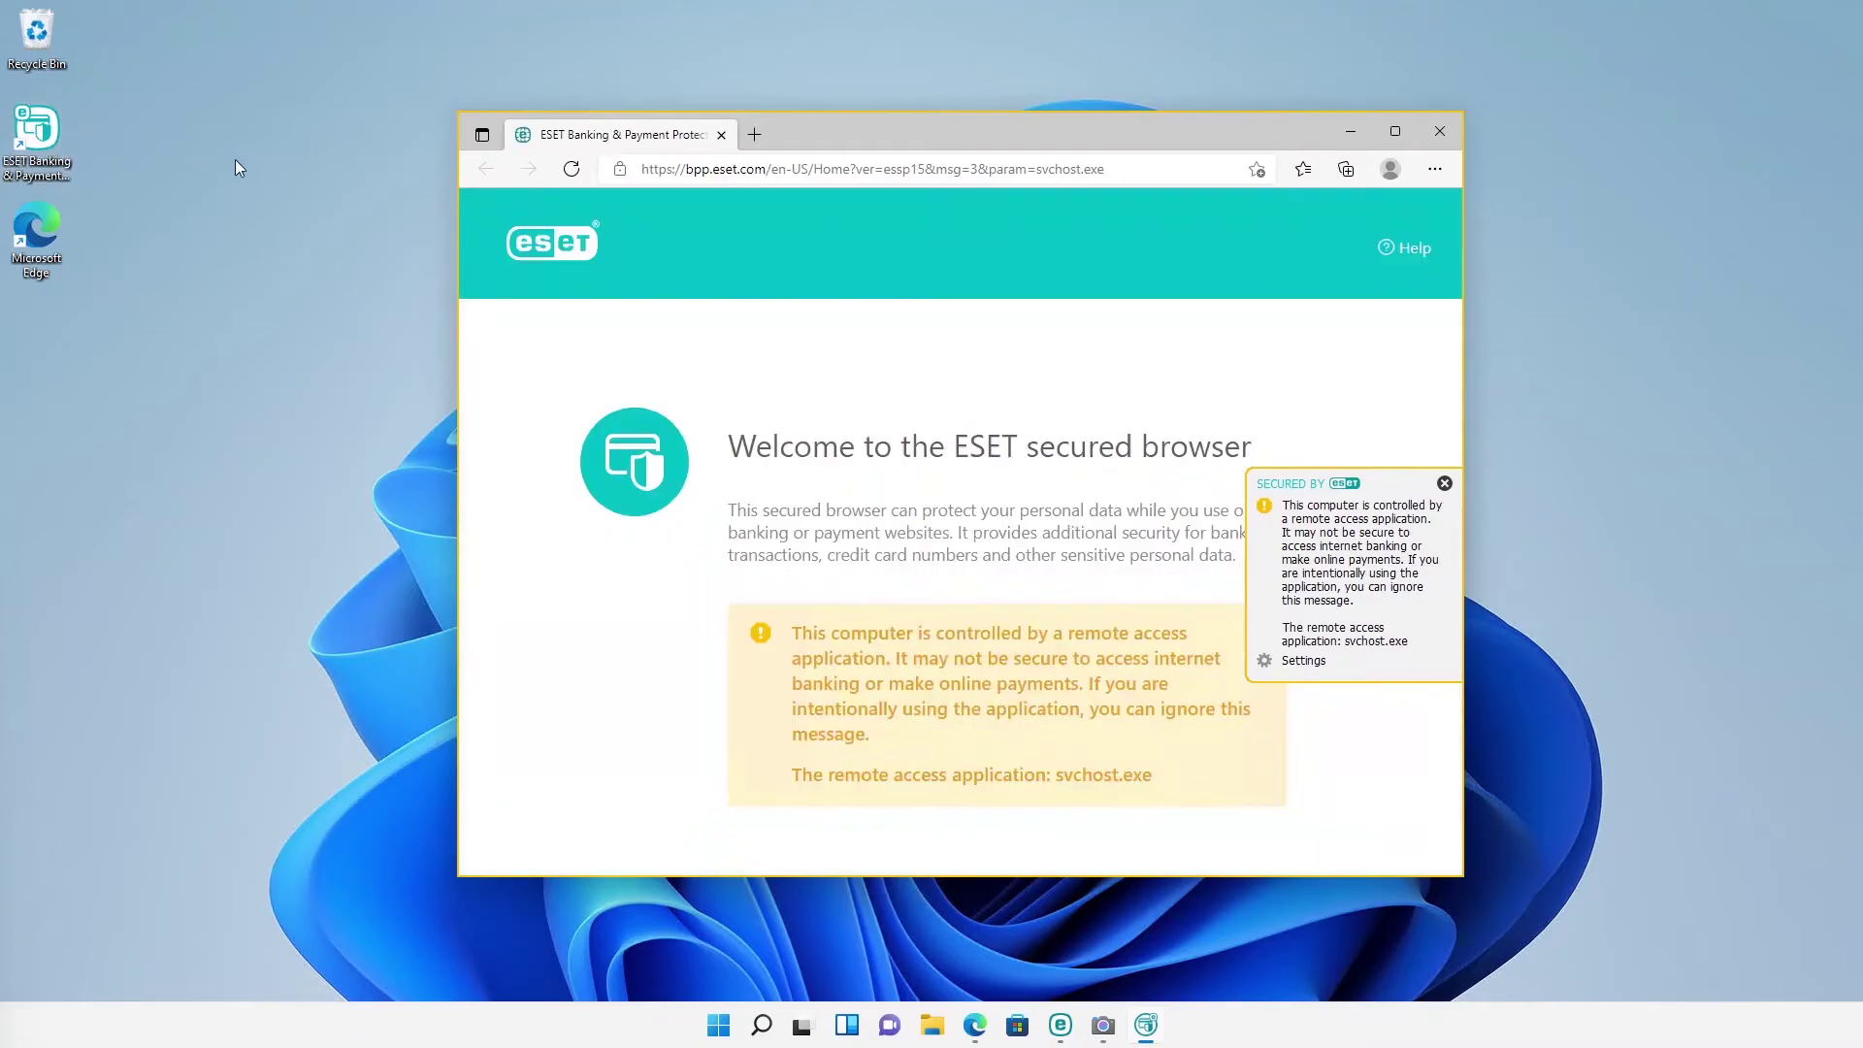
Step: Close the secured browser, switch on Parental control, and open its page showing the child account
left_click(1438, 140)
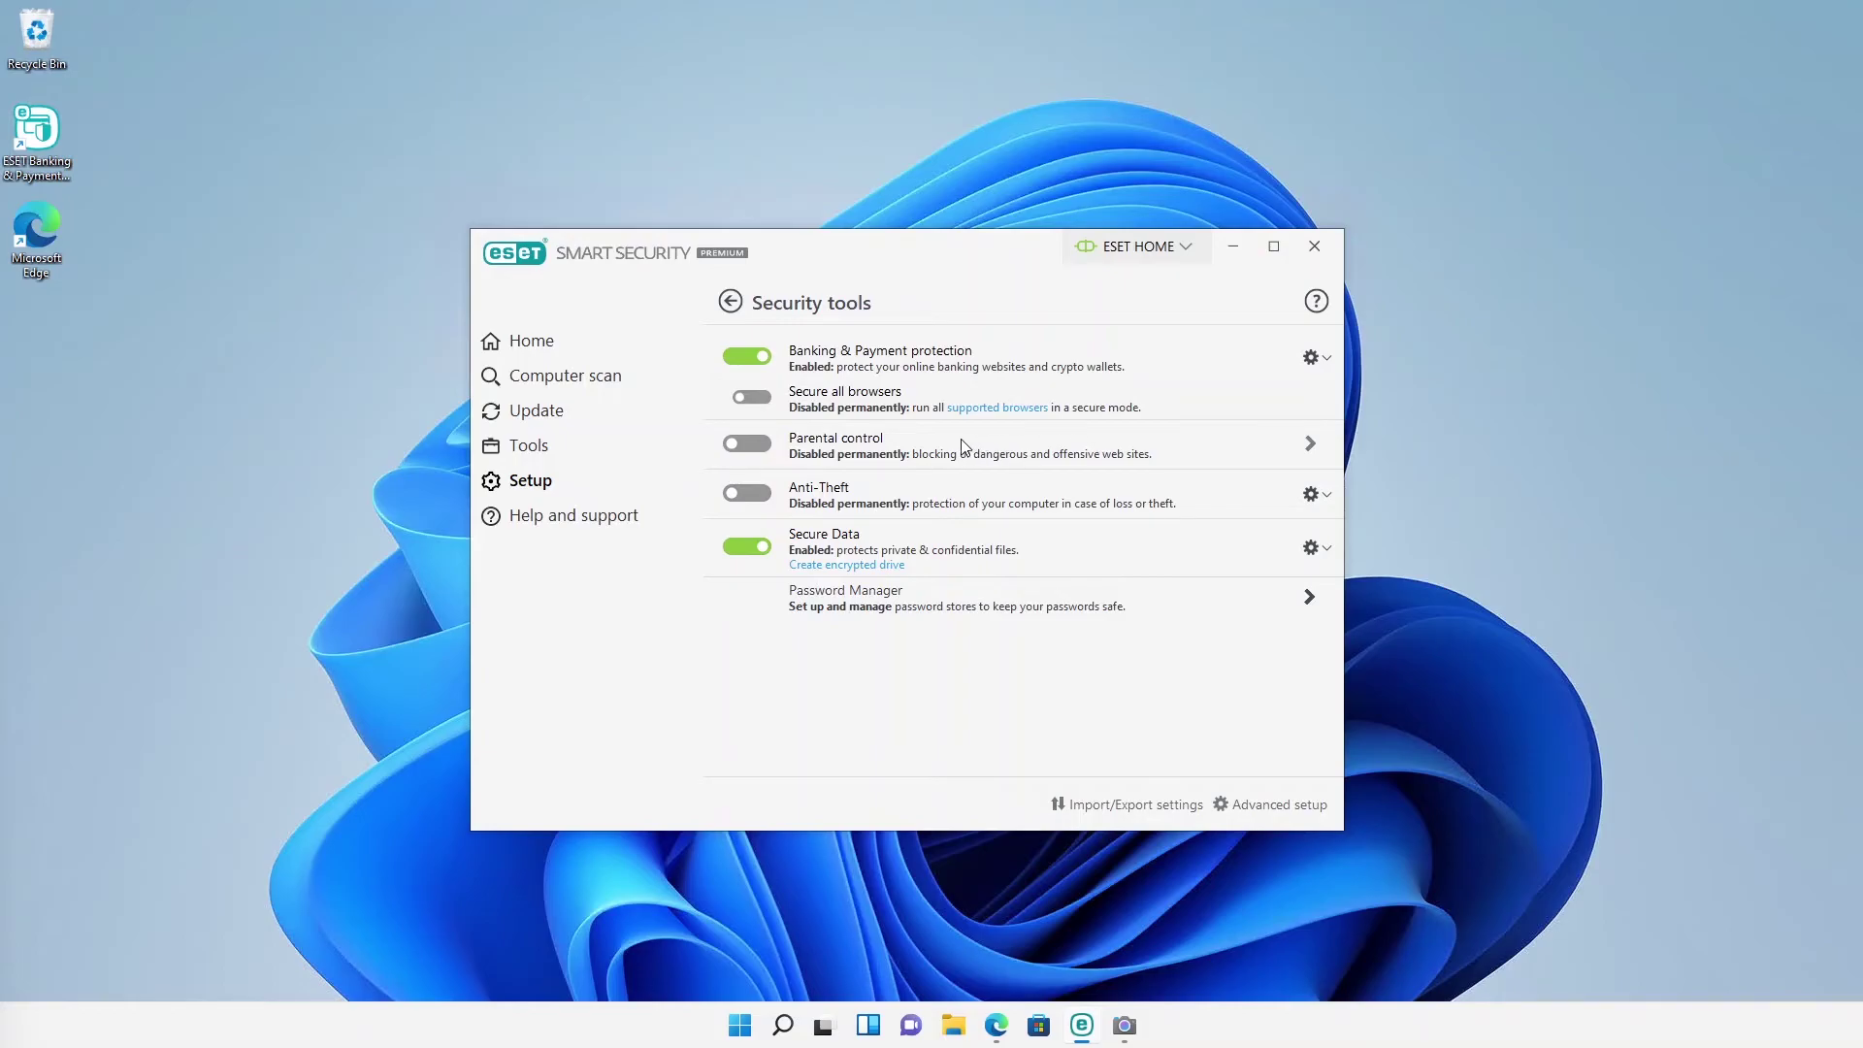
left_click(744, 446)
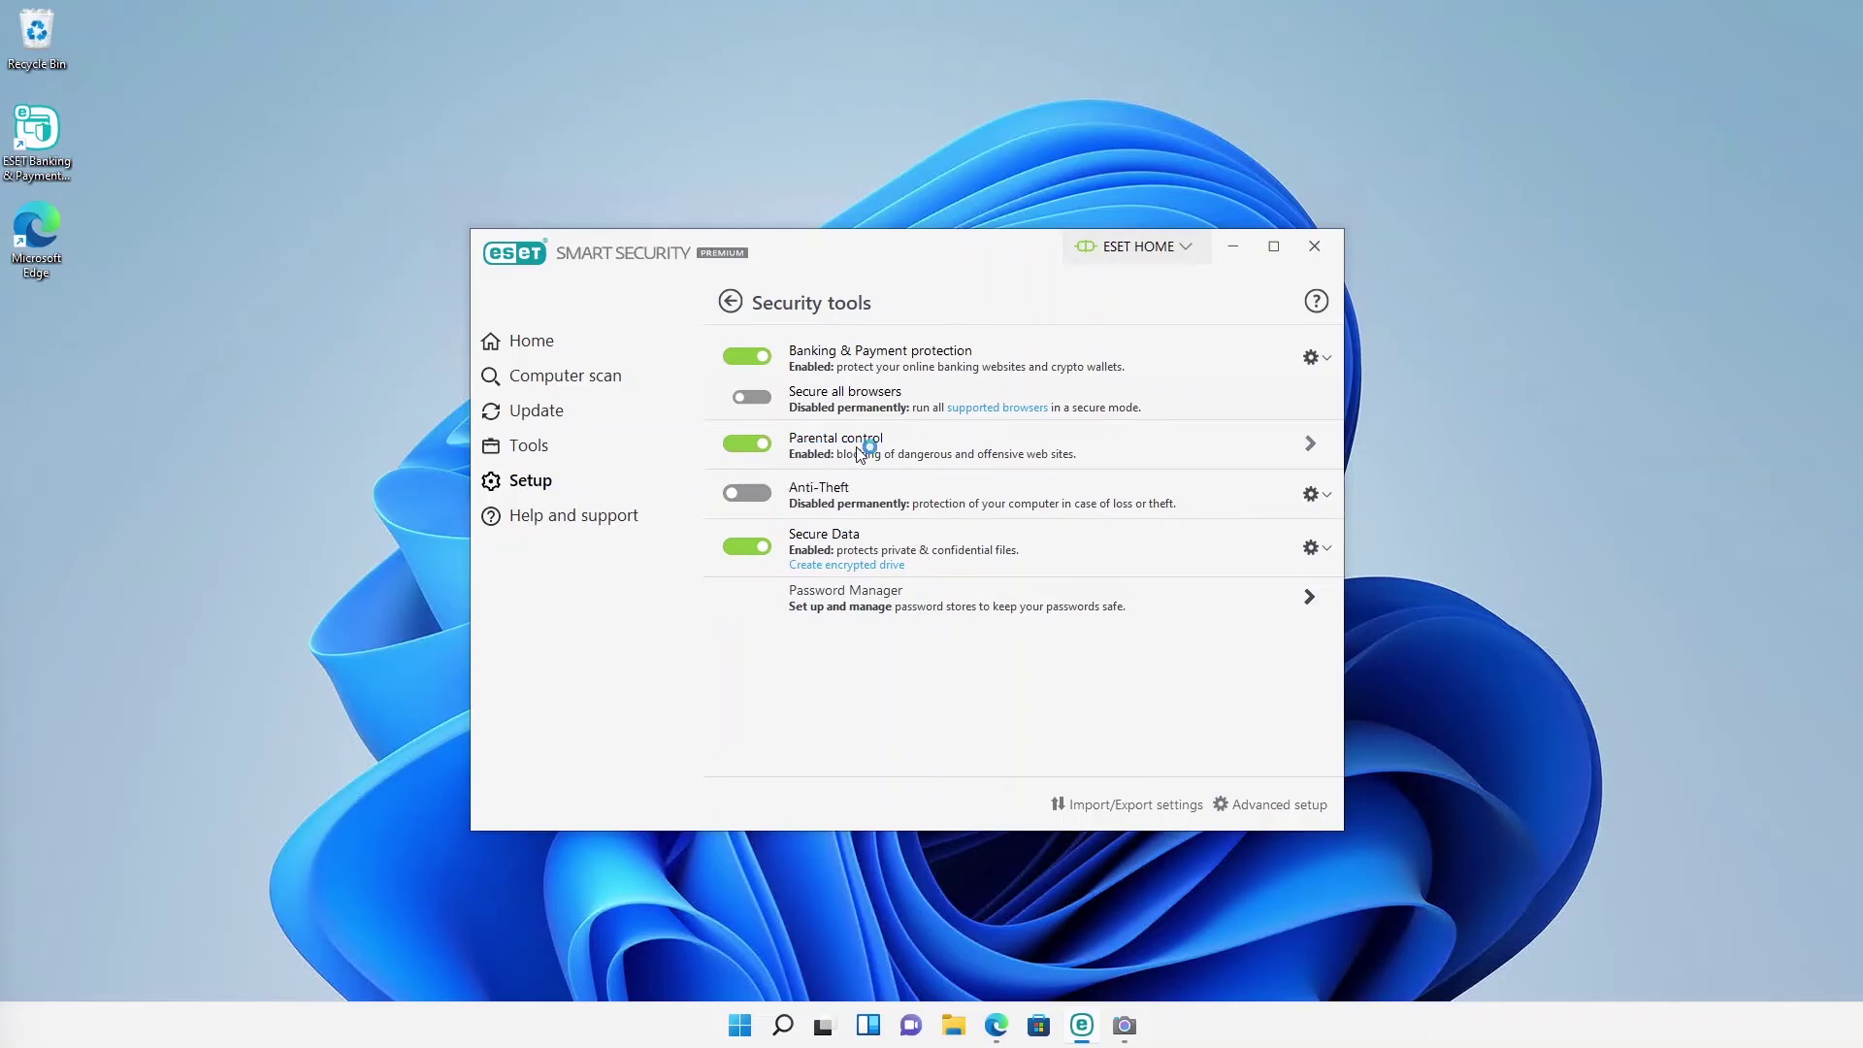
left_click(1309, 444)
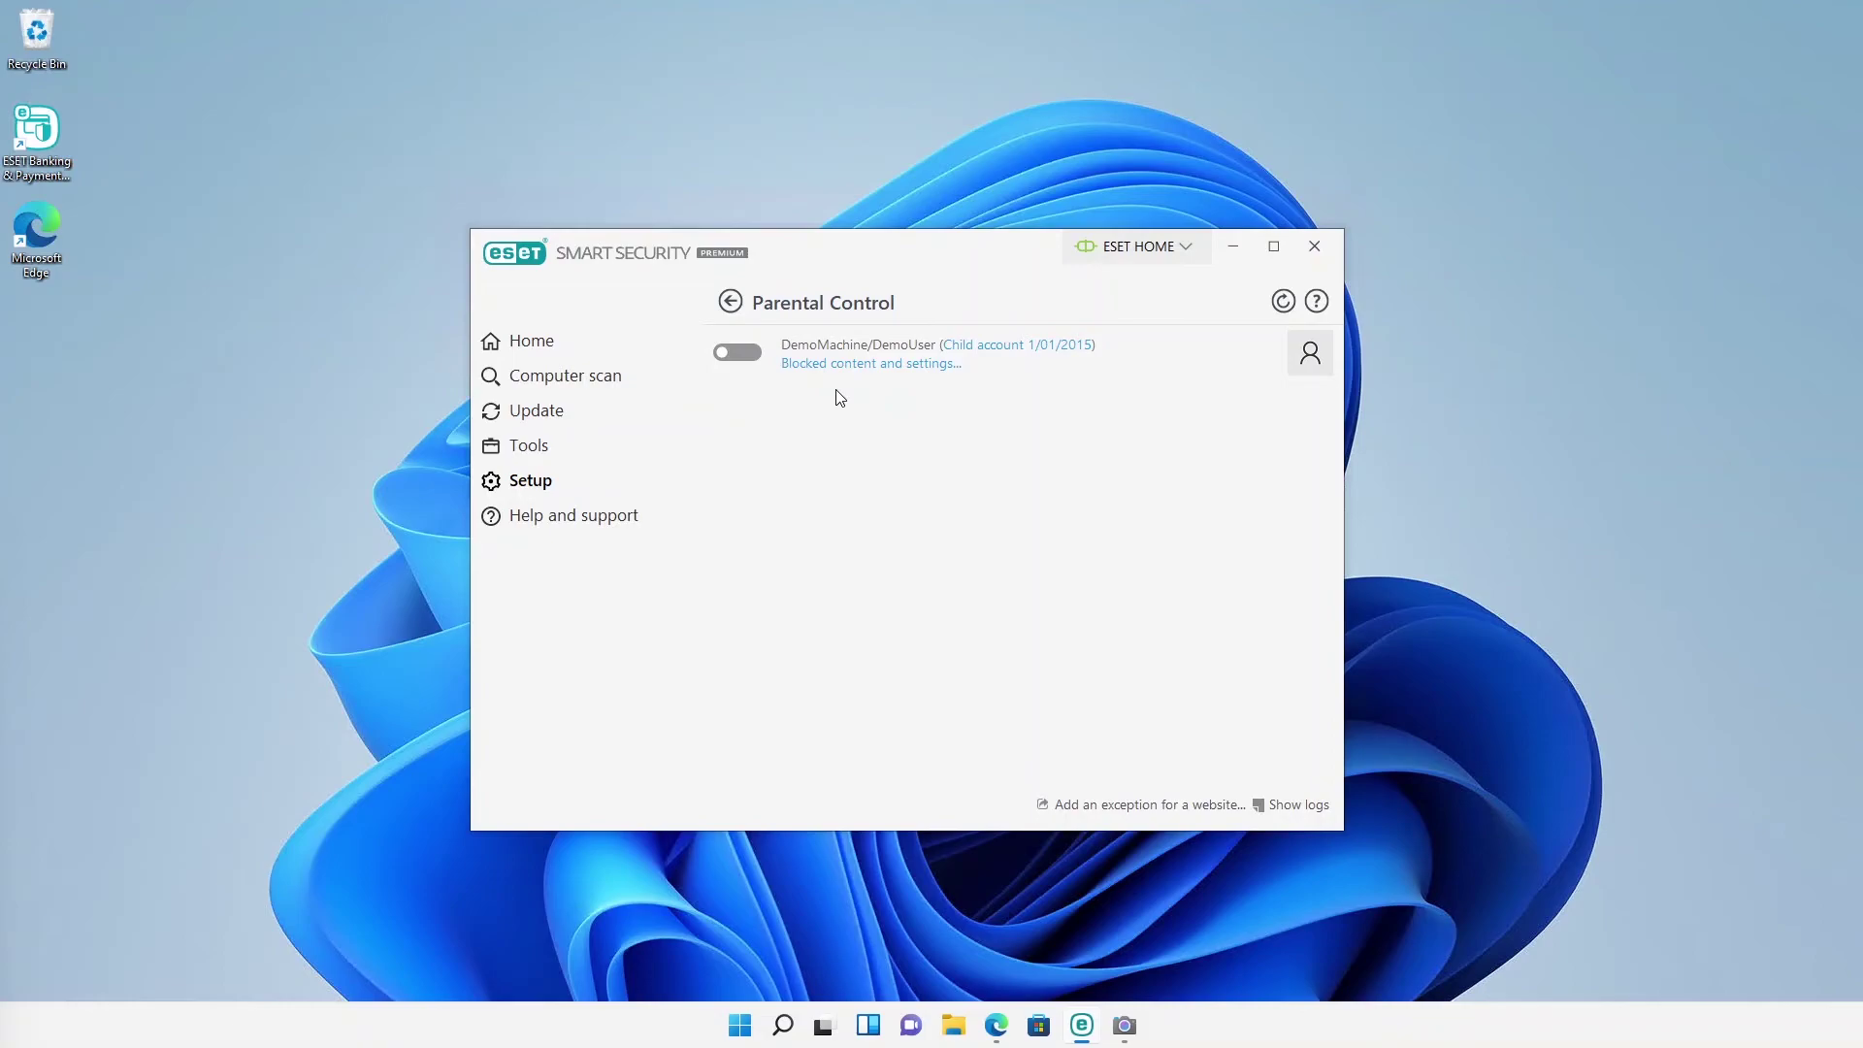
Step: Switch on Parental Control for the child account, confirming with the password
left_click(740, 357)
type("••••")
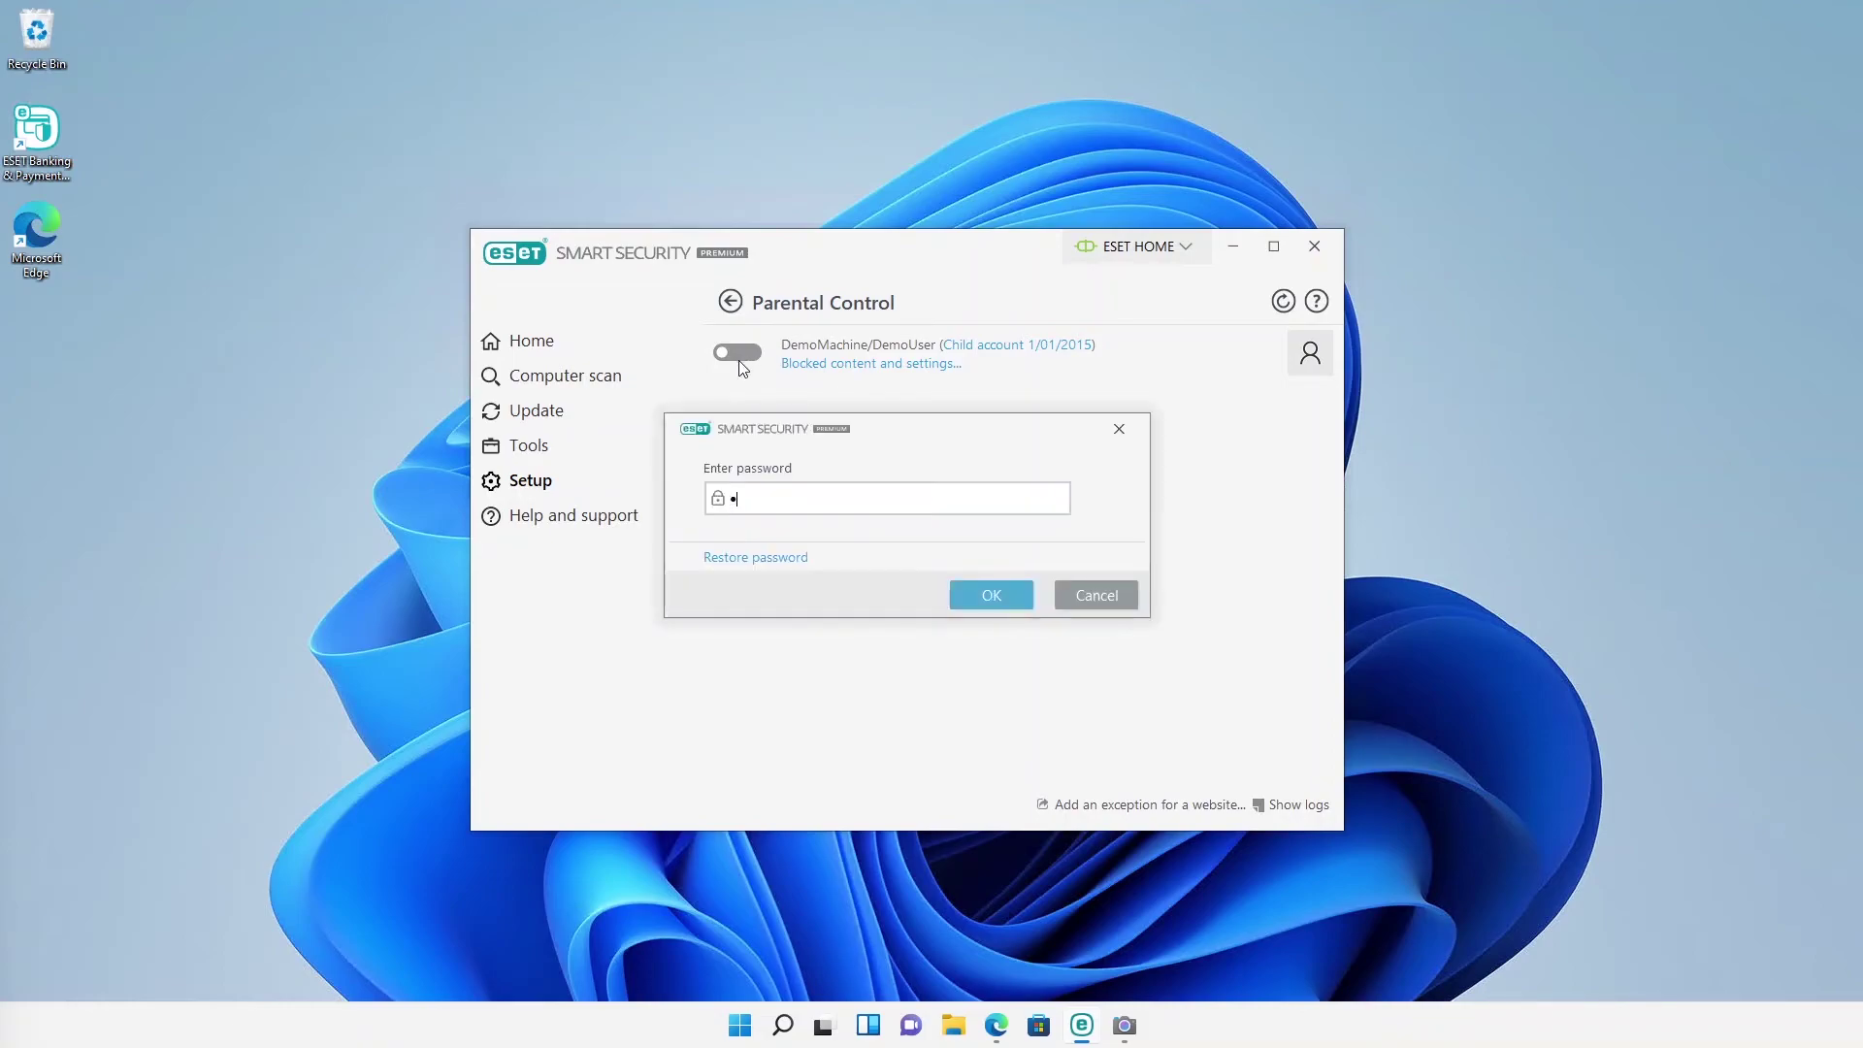
left_click(982, 595)
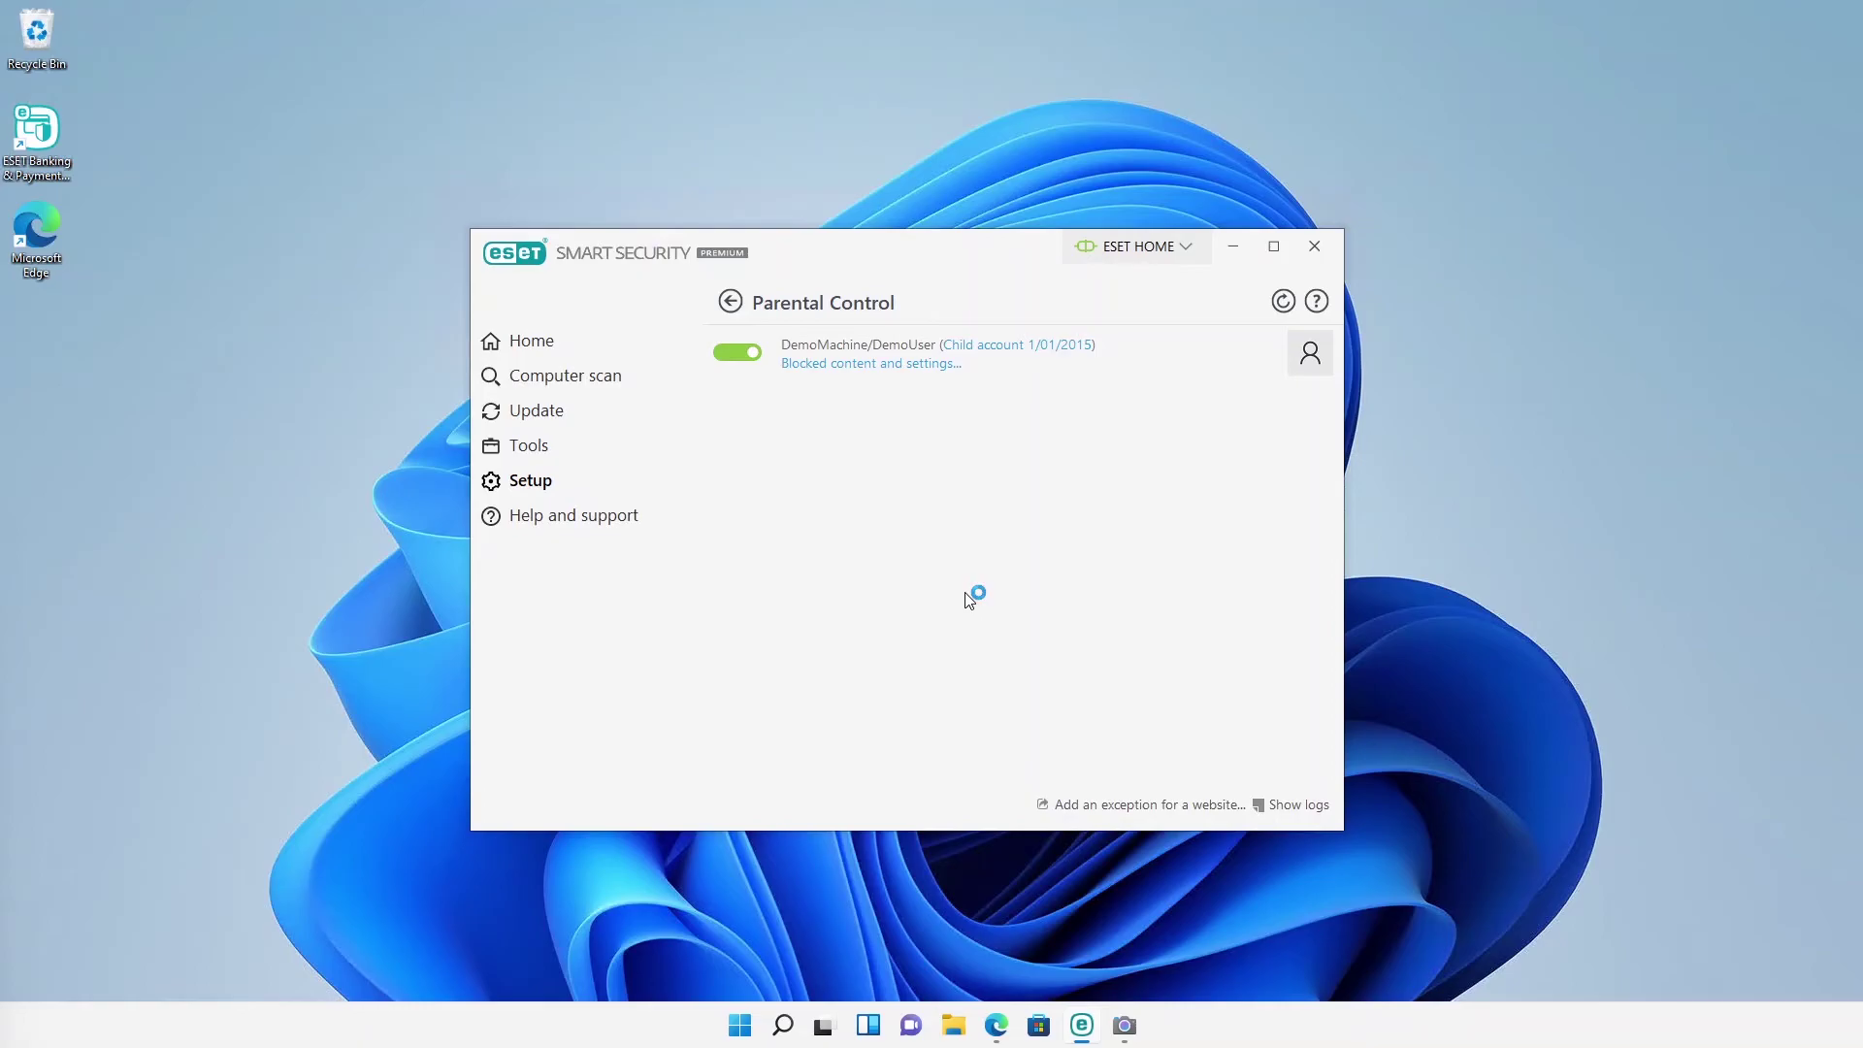
Step: Open the child account's Blocked content and settings
left_click(740, 1023)
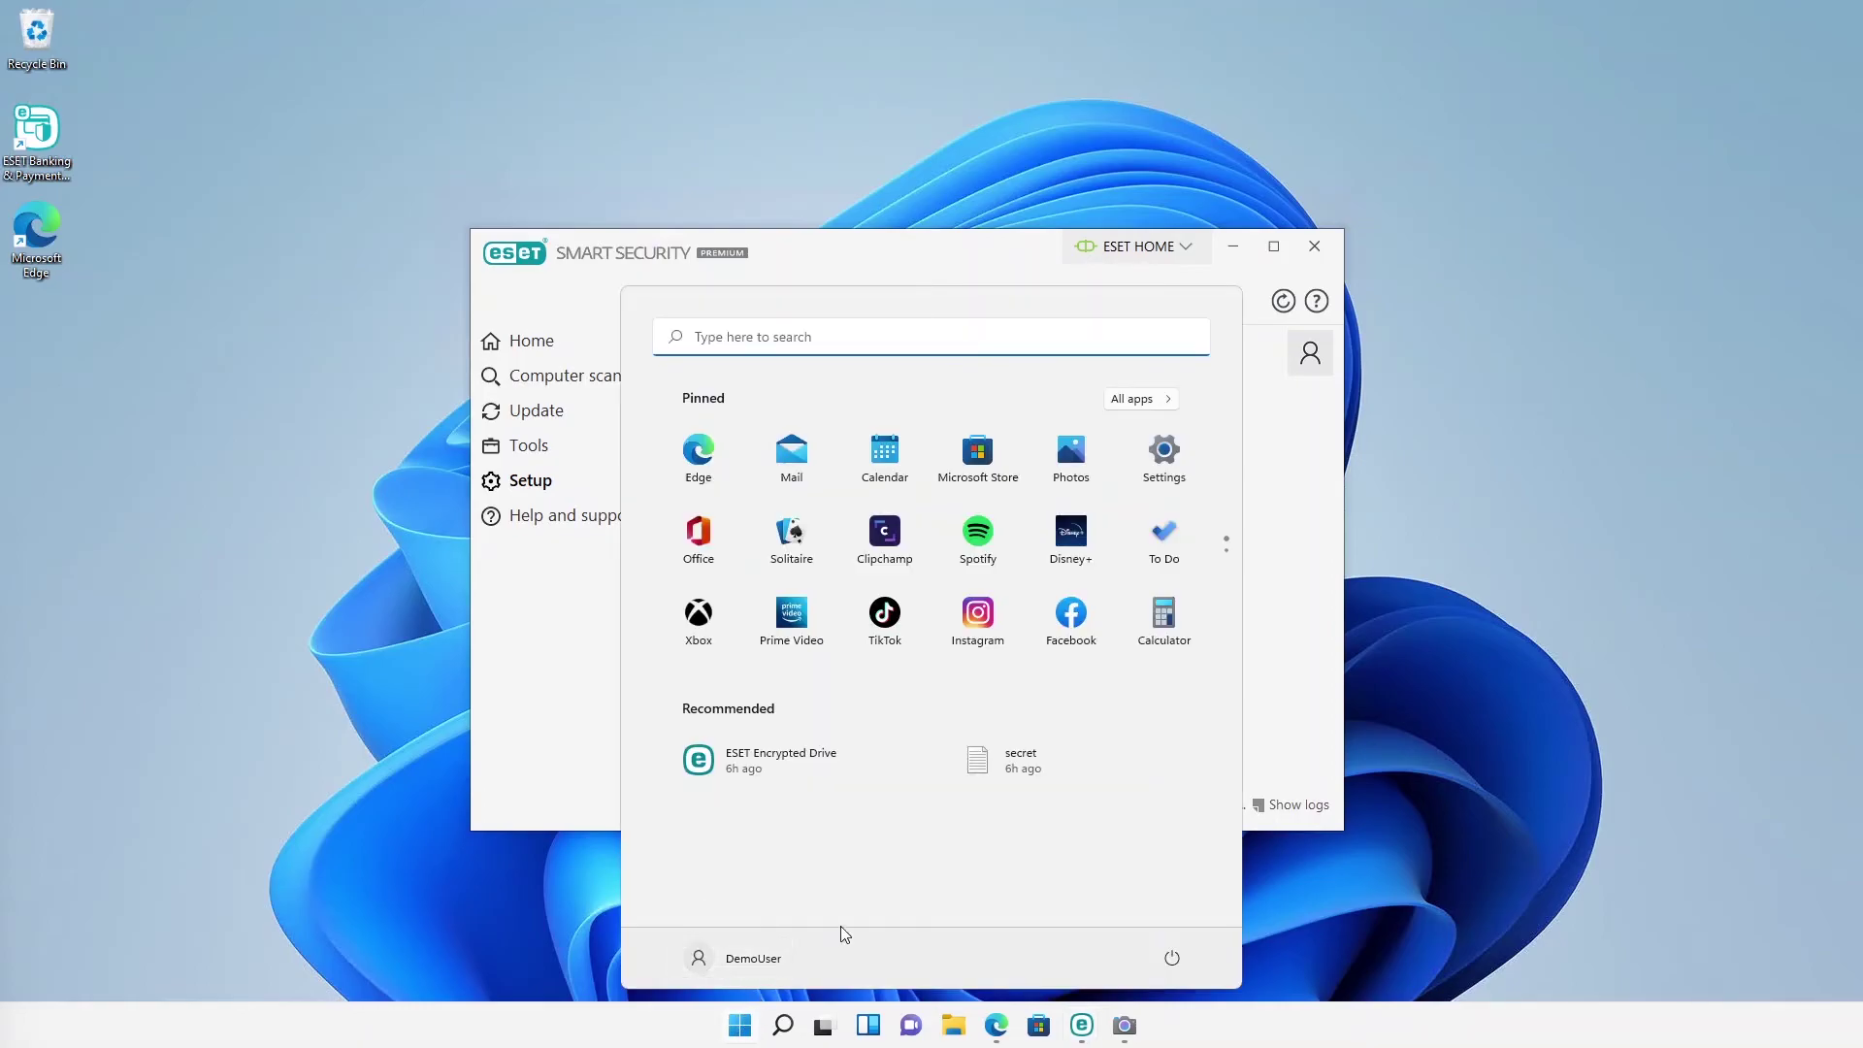
left_click(1277, 725)
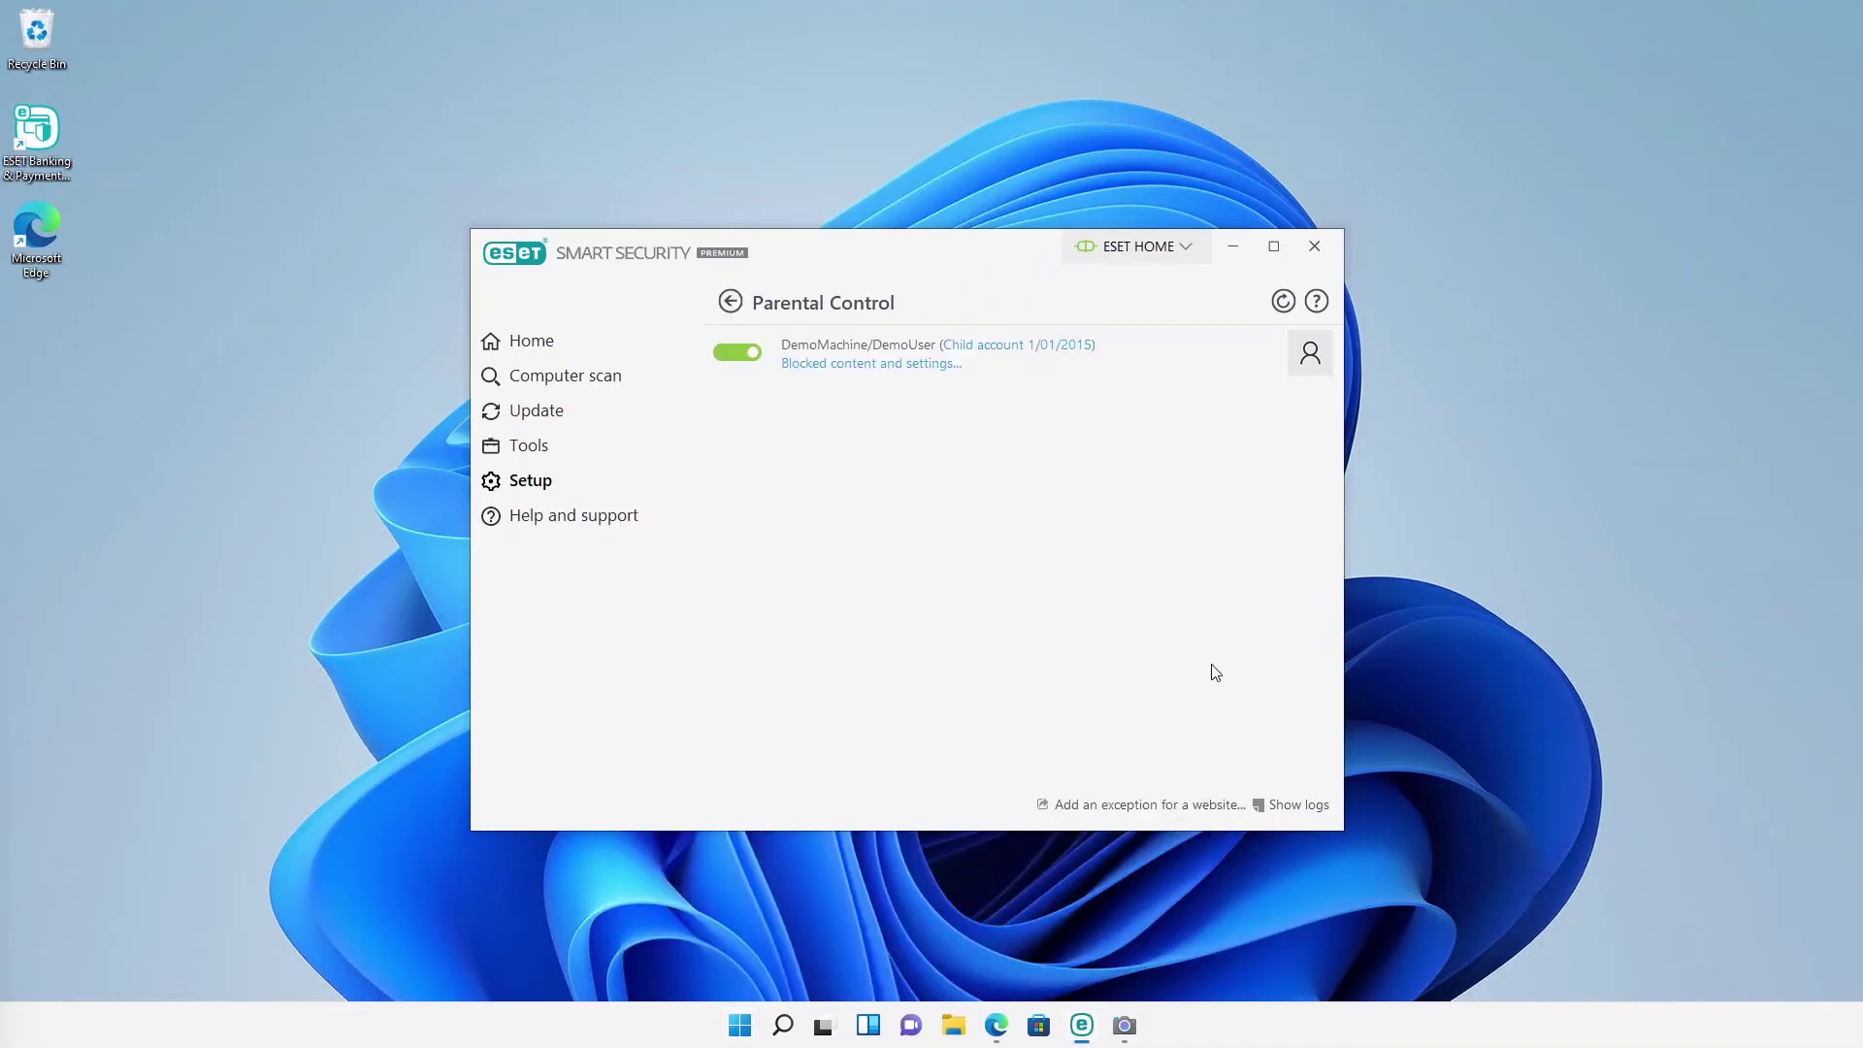
left_click(843, 374)
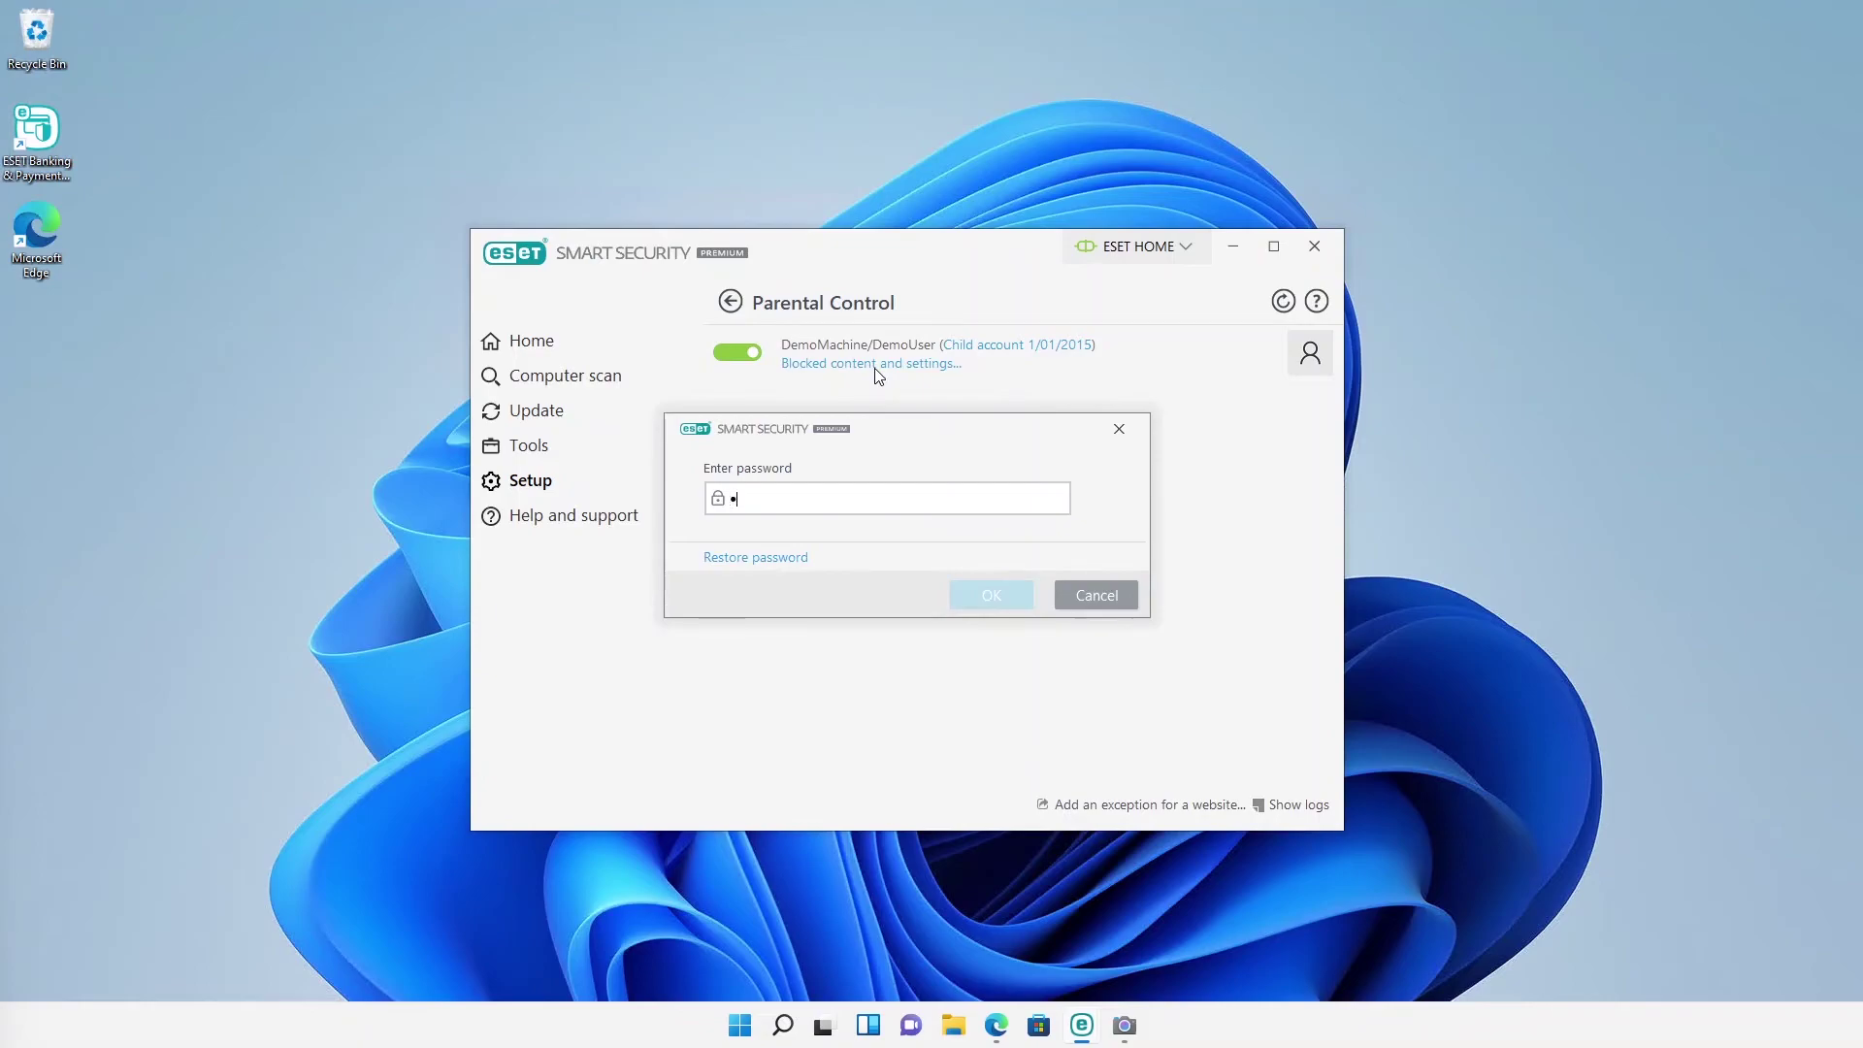
Step: Unlock the child account's settings with the password, leaving the birth year unchanged
type("•••")
left_click(959, 601)
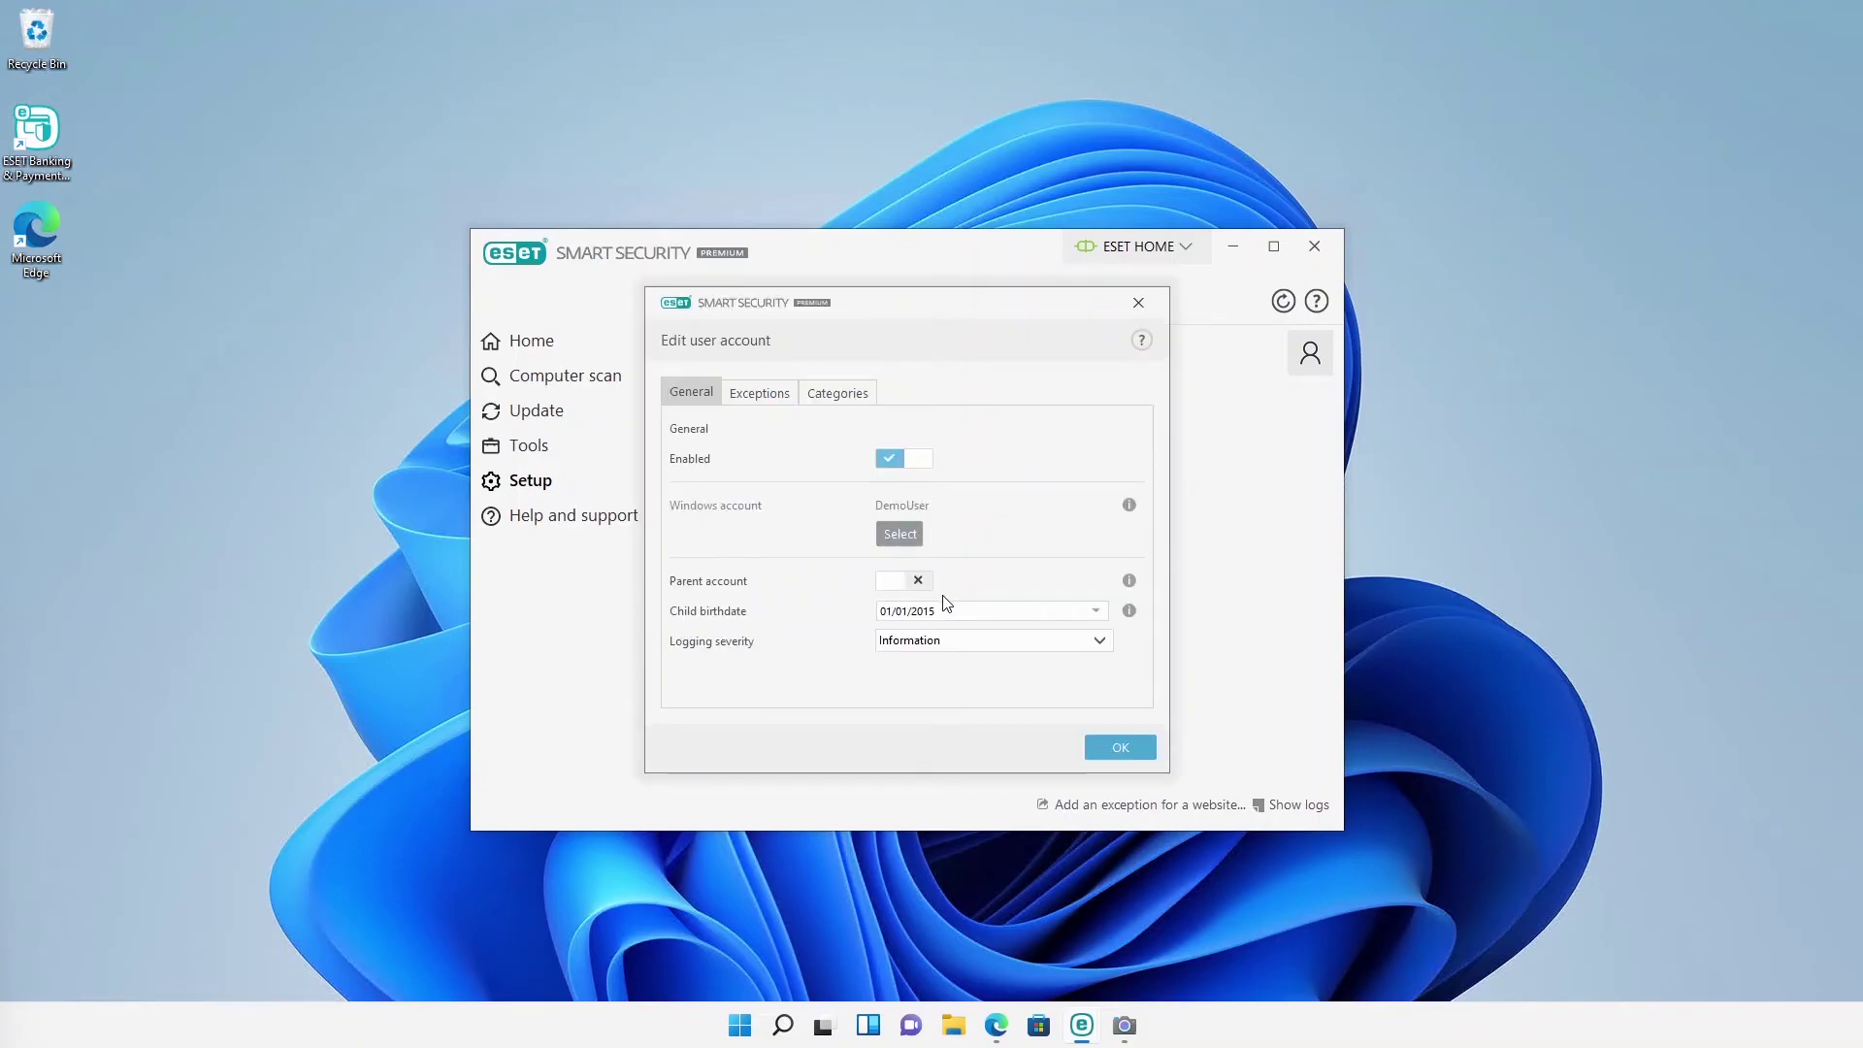
left_click(957, 615)
left_click(976, 585)
Step: Review the web Categories, leaving Chats & Social Networking unchecked, and save with OK
left_click(849, 405)
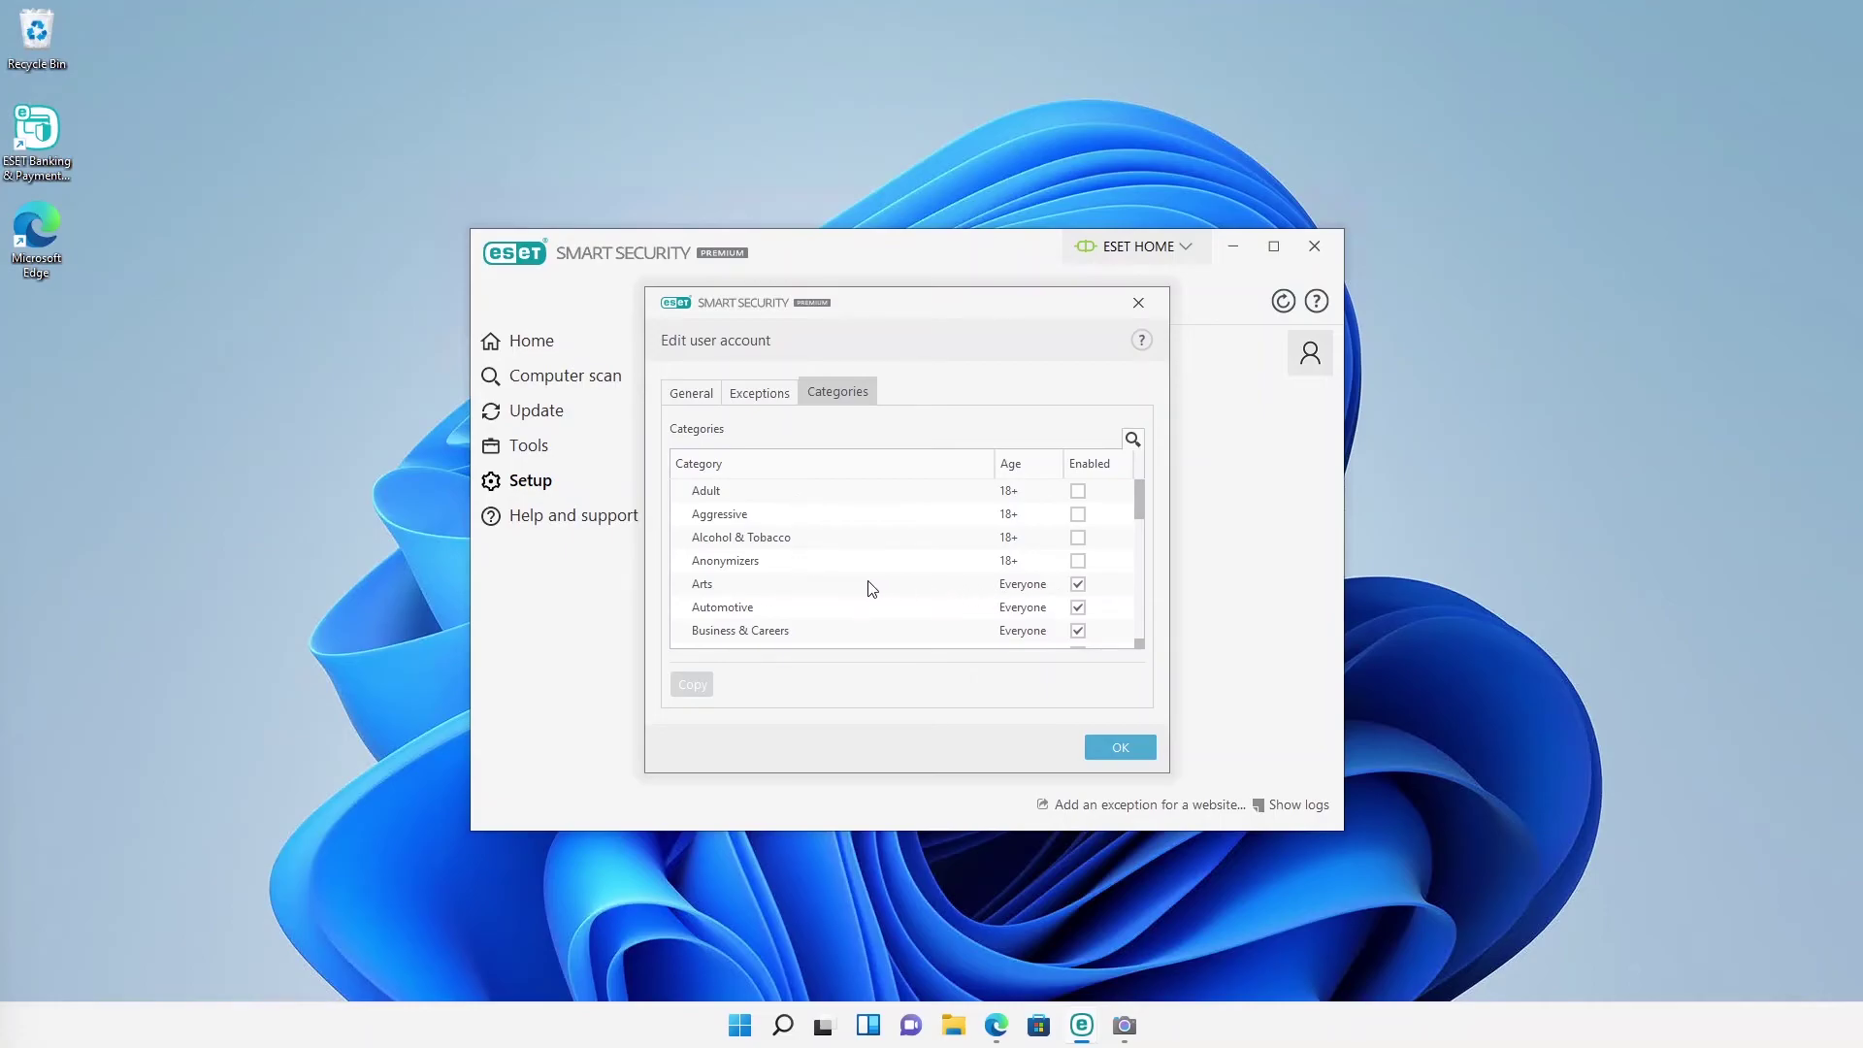
scroll(872, 589, "down", 1)
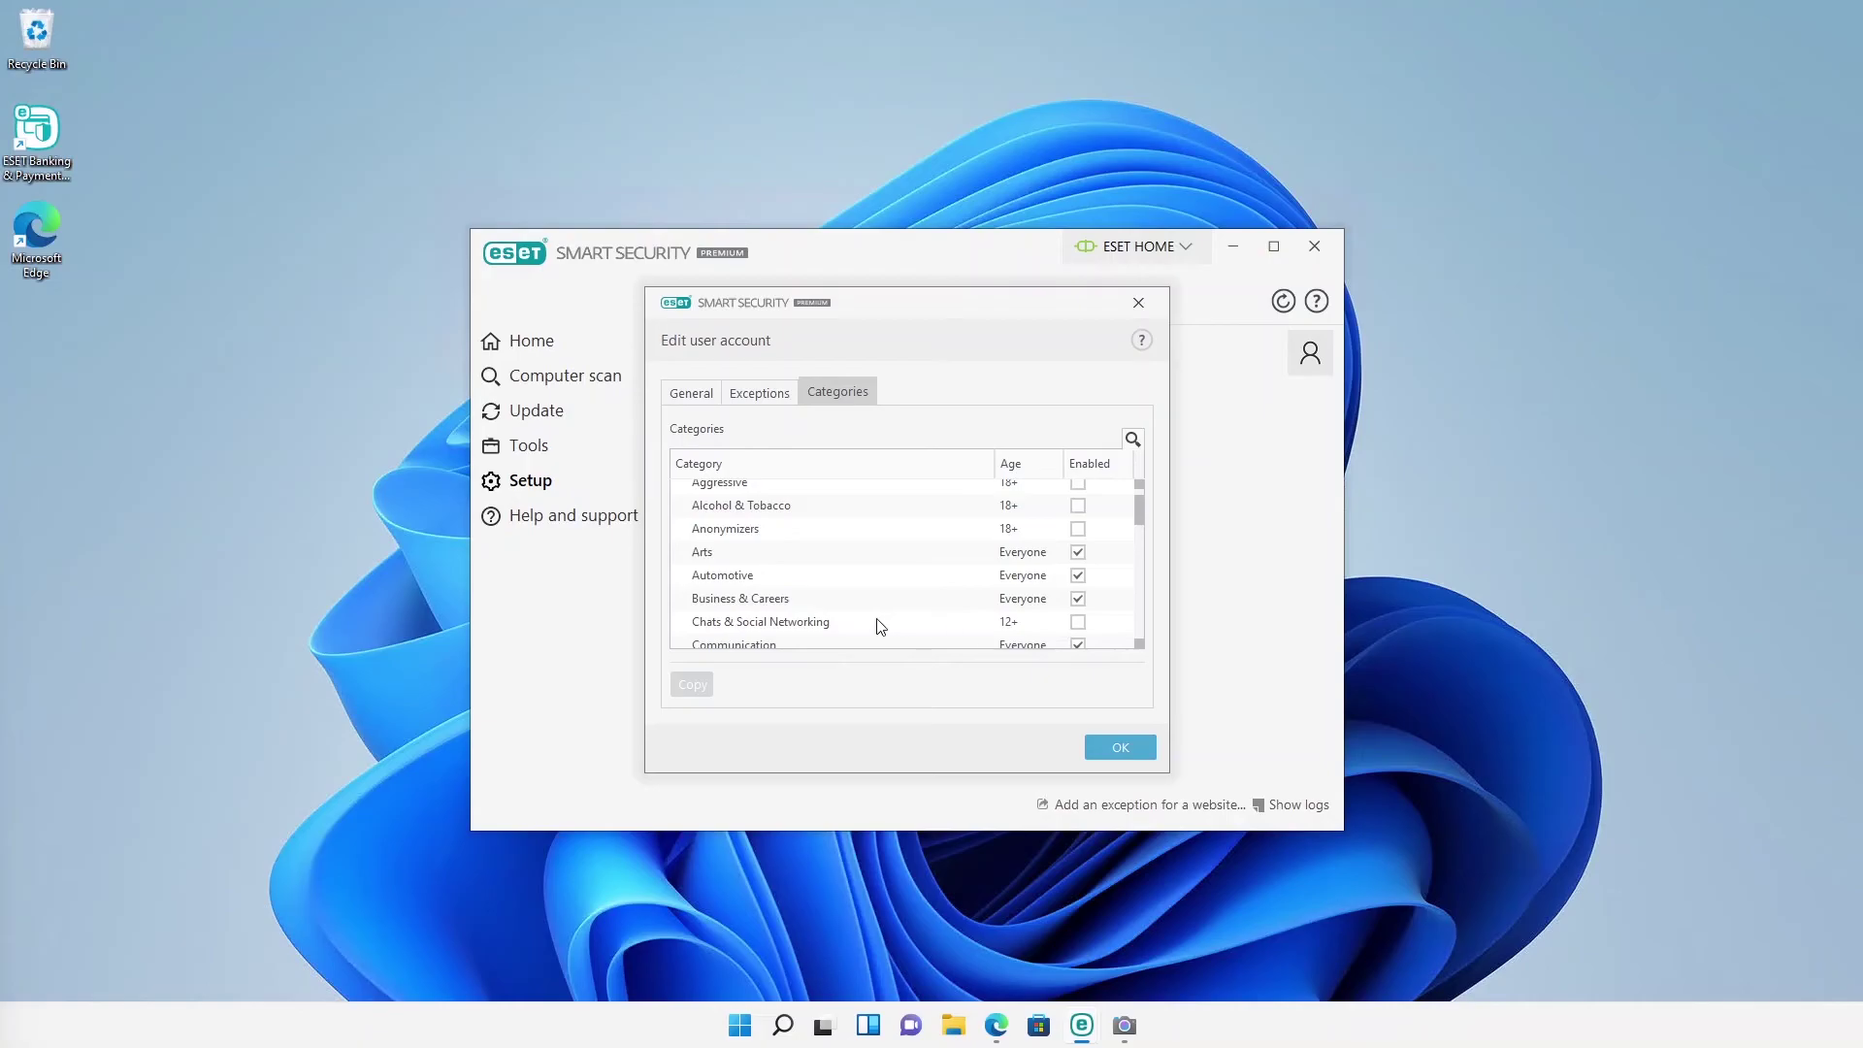
left_click(1118, 753)
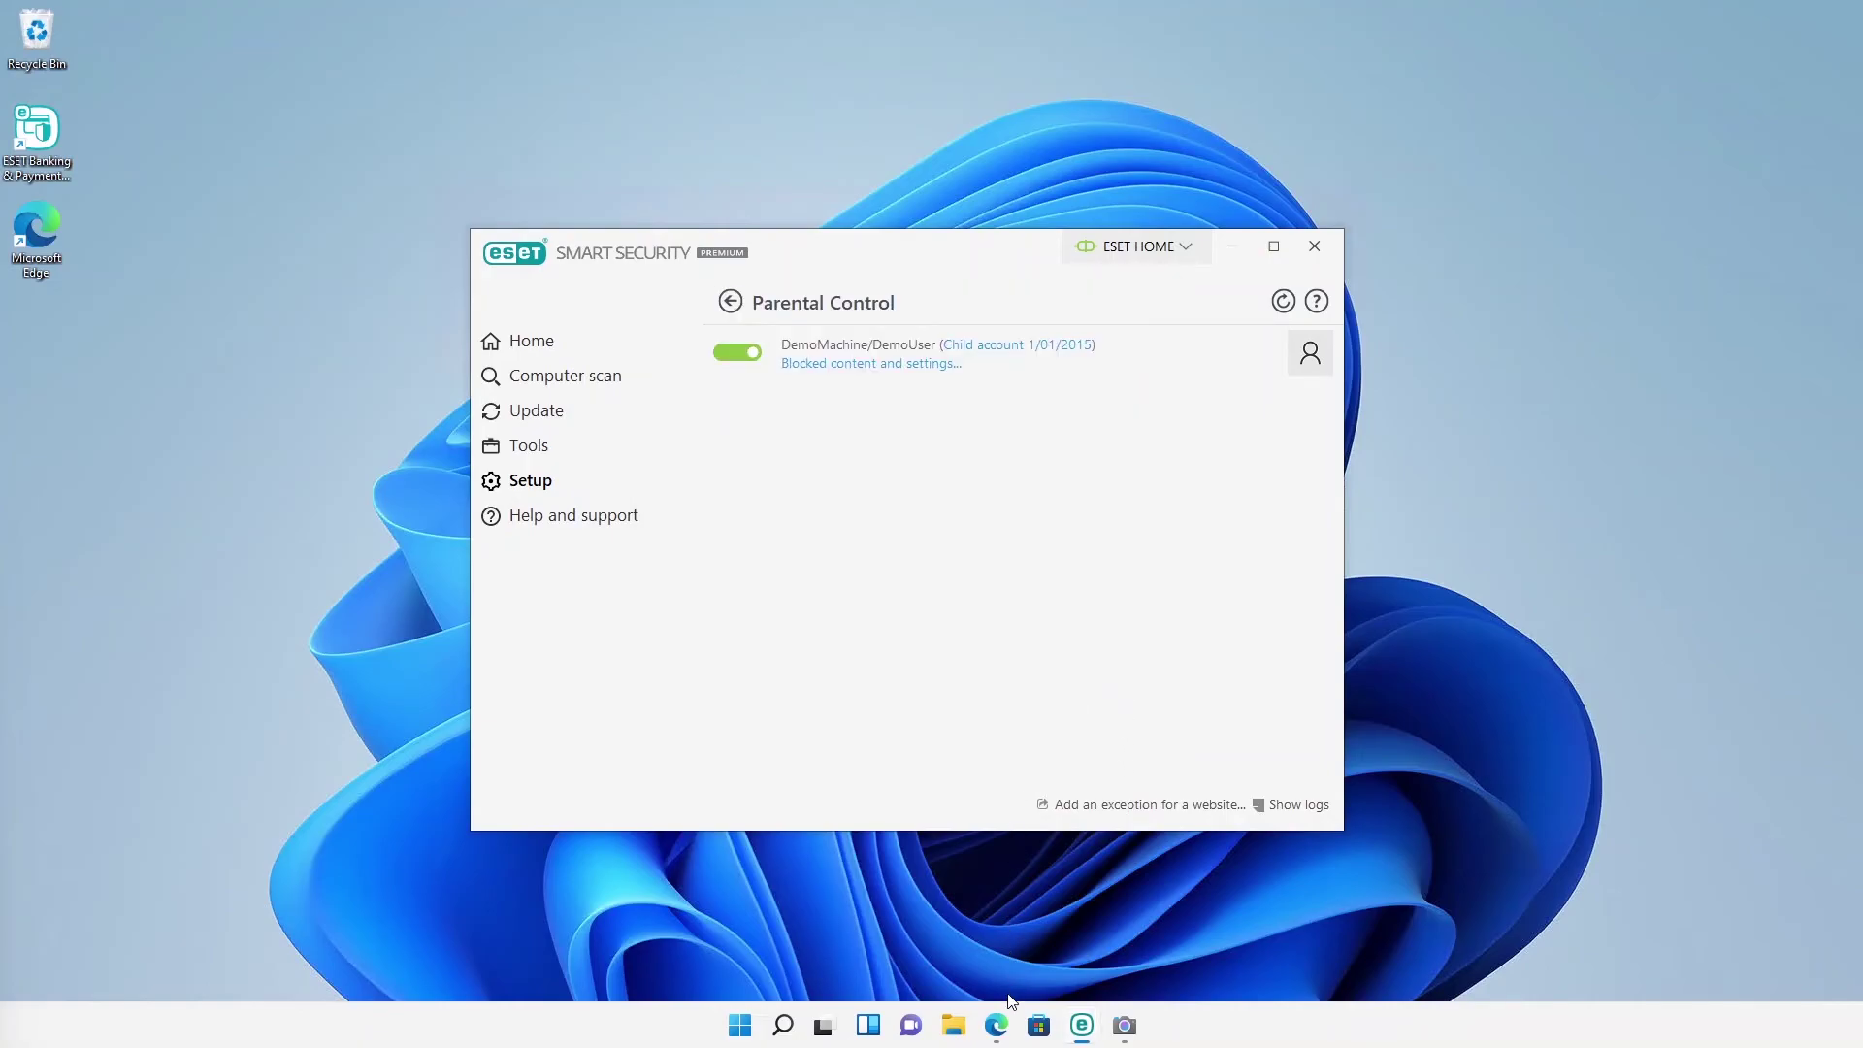
Step: Load instagram.com in a new Edge tab, which shows ESET's Web site blocked page
left_click(996, 1024)
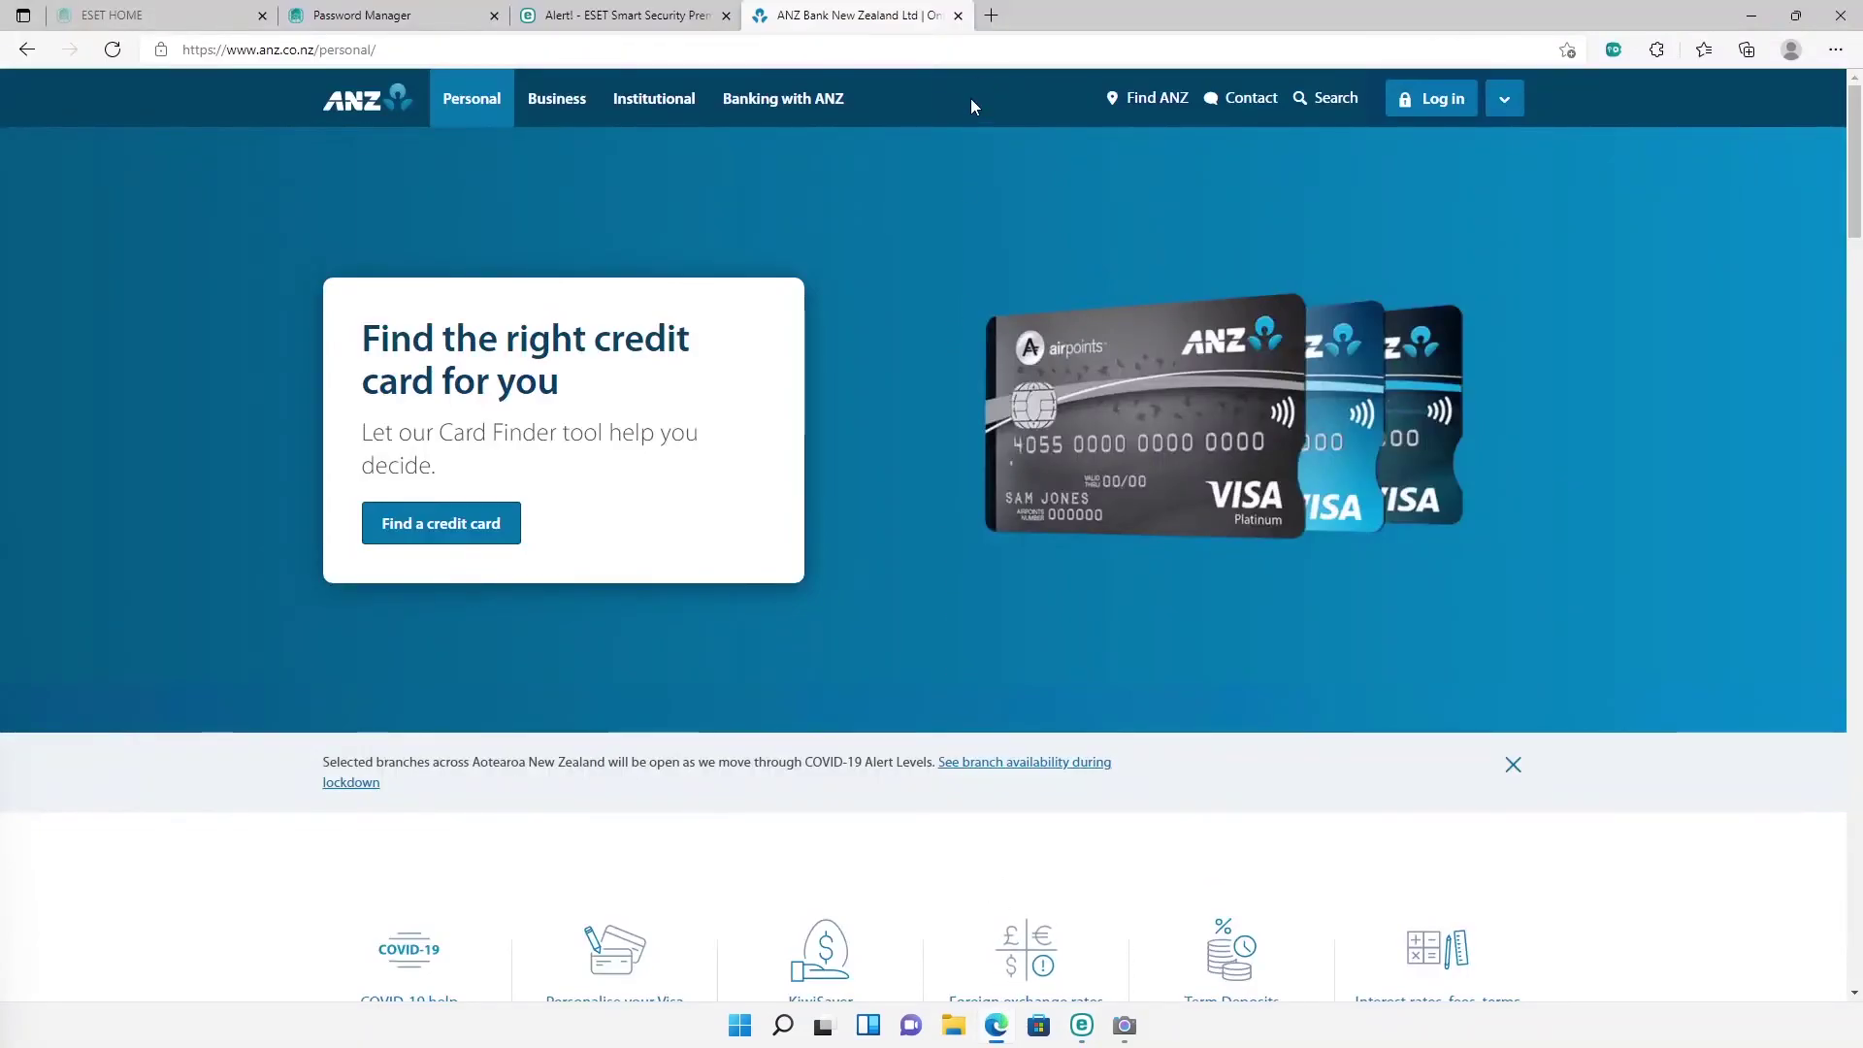
left_click(990, 20)
type("instagram.com")
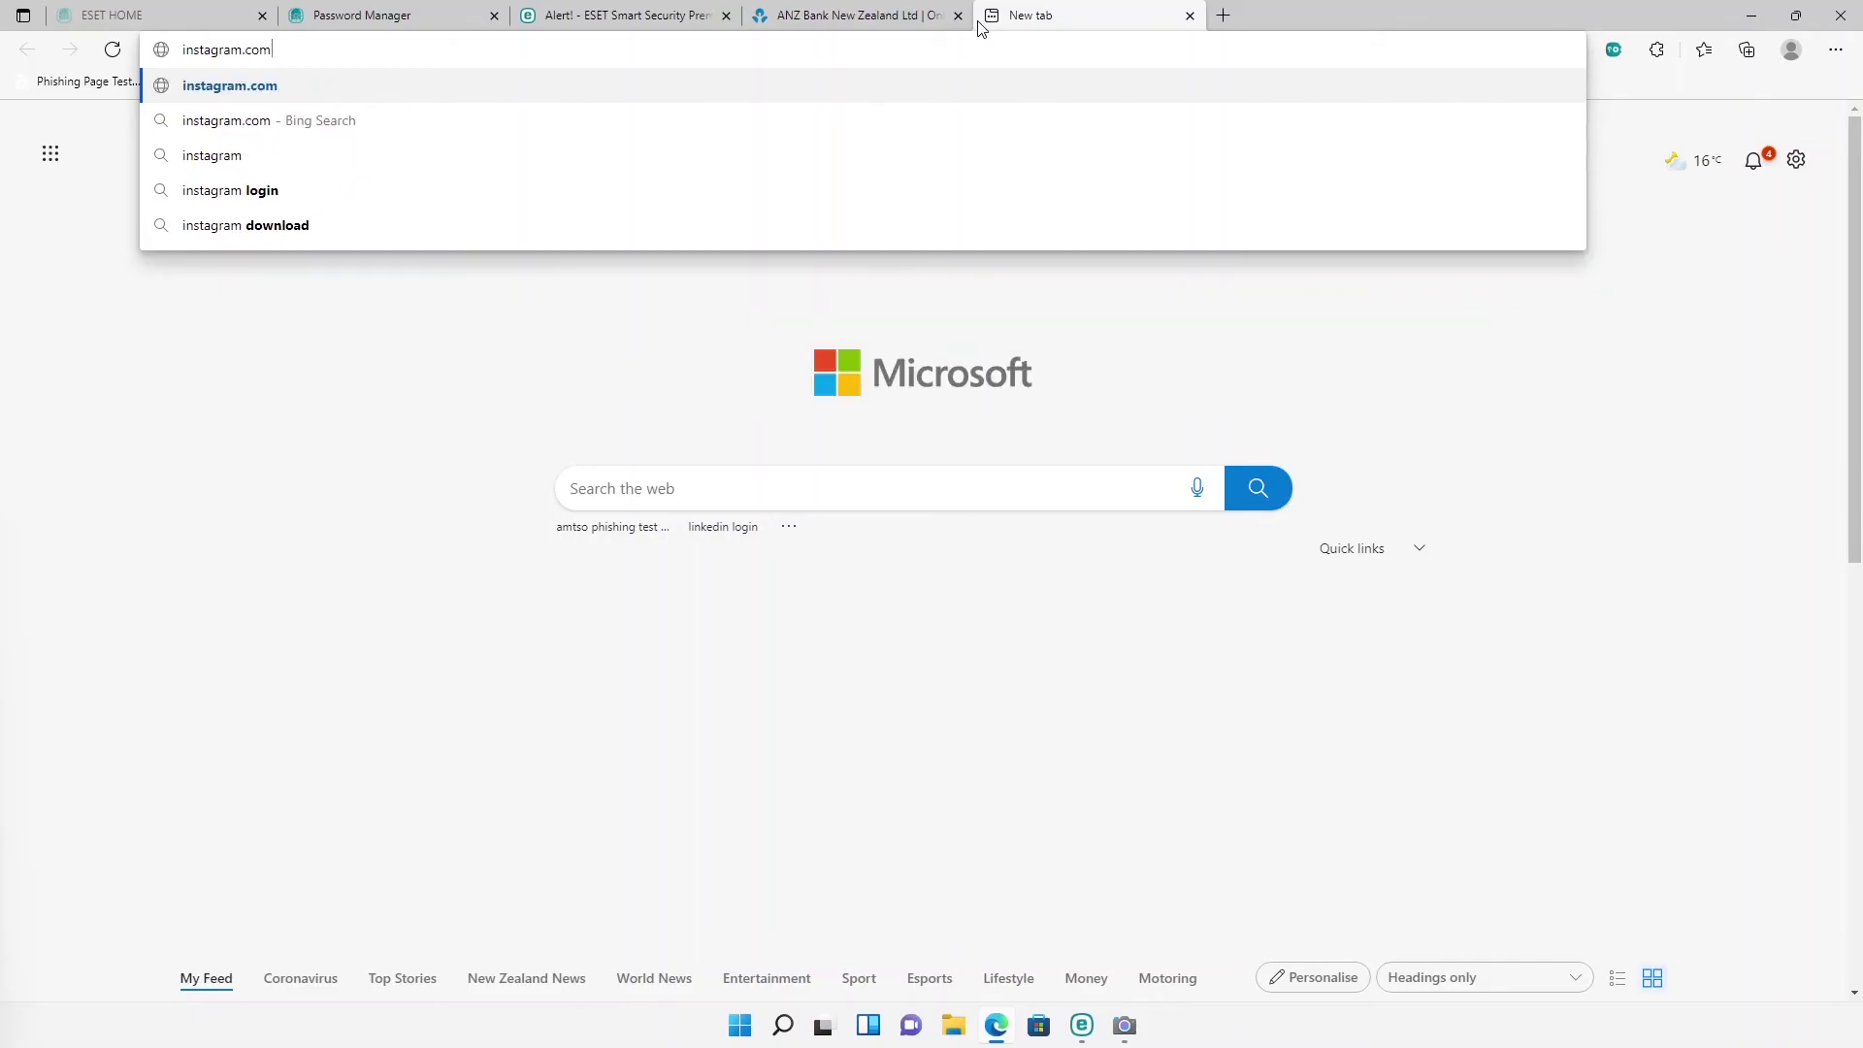
key("Return")
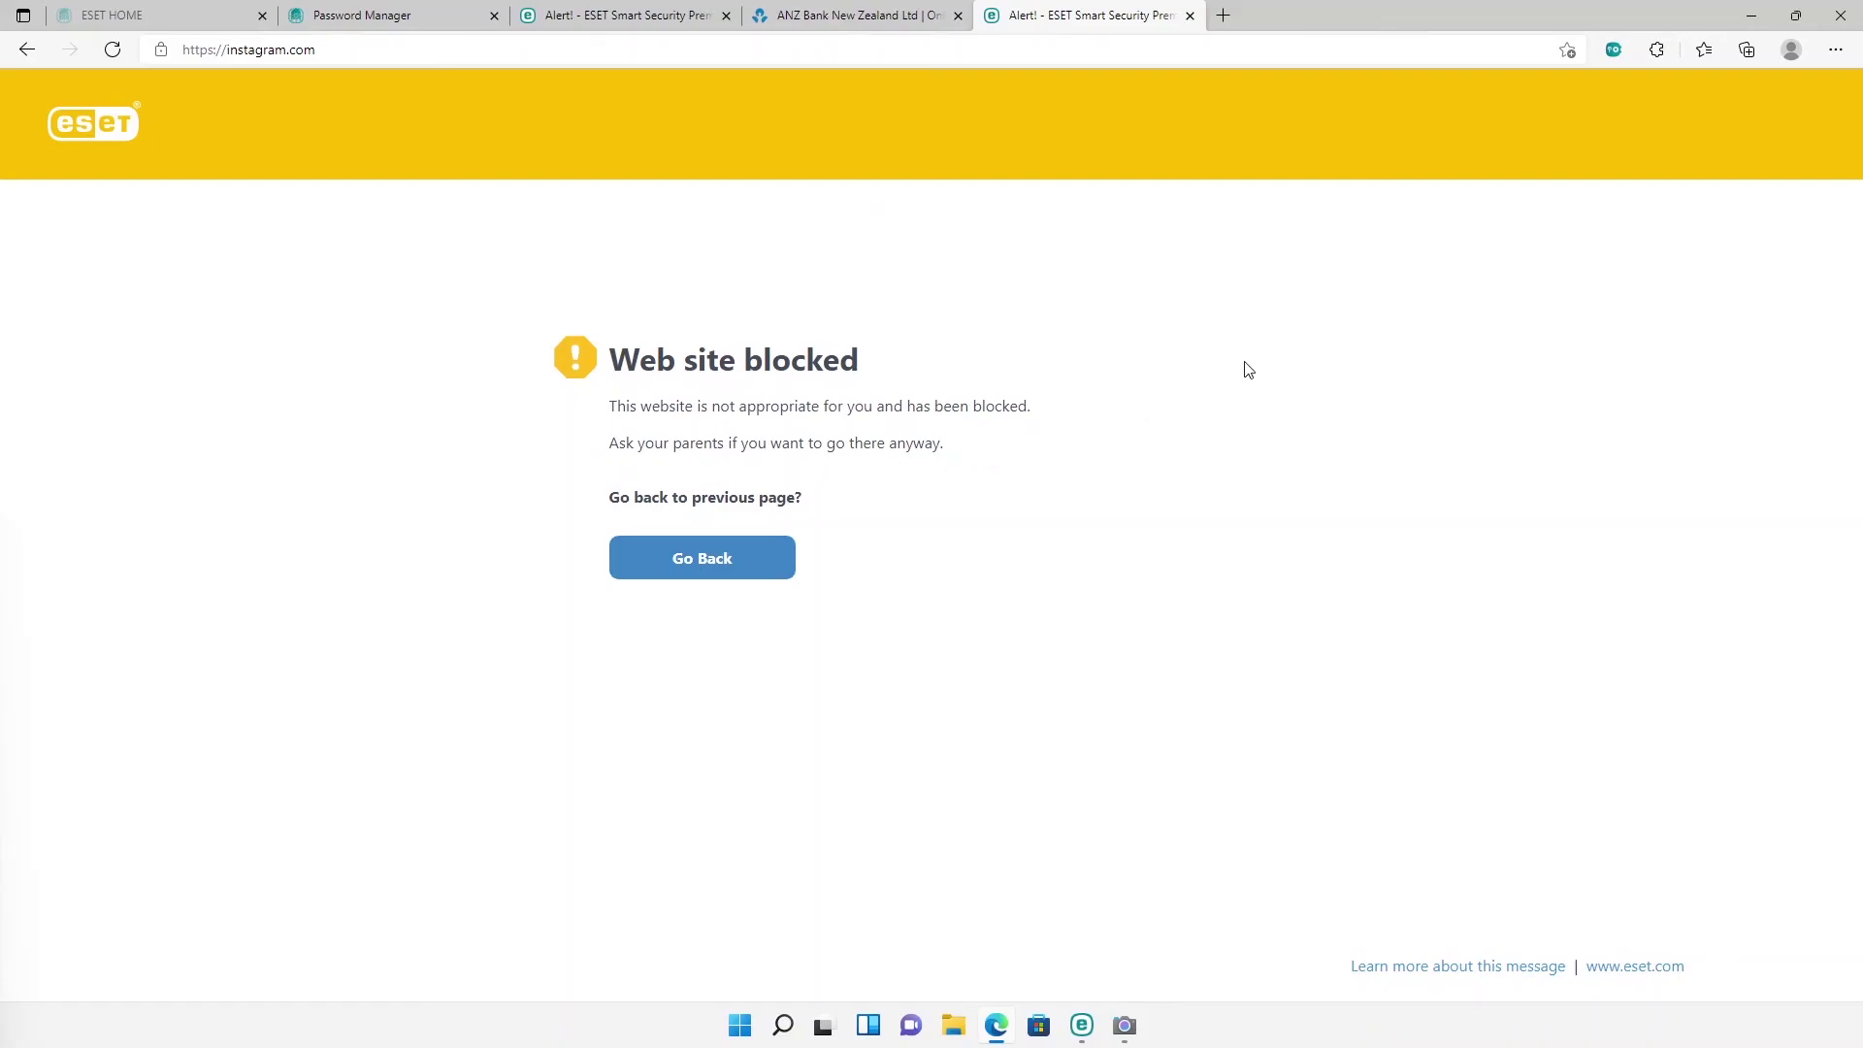
Step: Return to ESET's Security tools and check the linked ESET HOME account details
left_click(1751, 17)
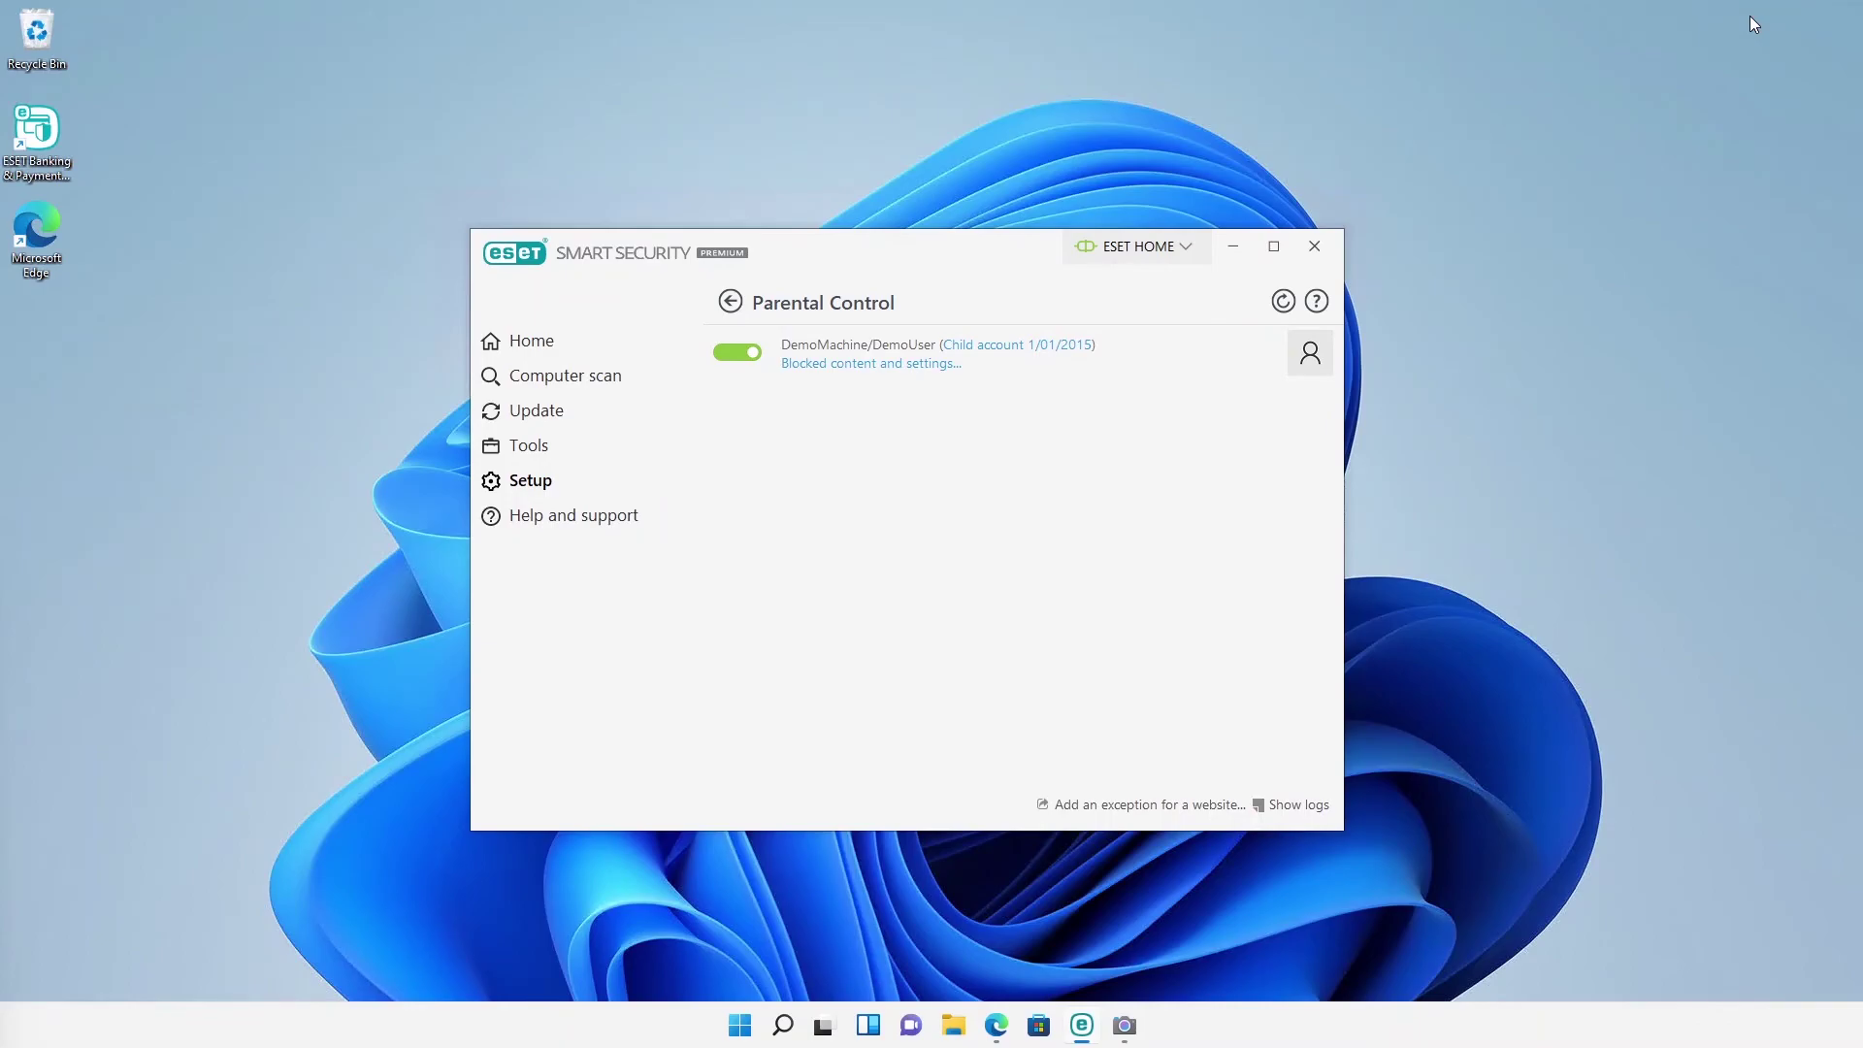
left_click(728, 307)
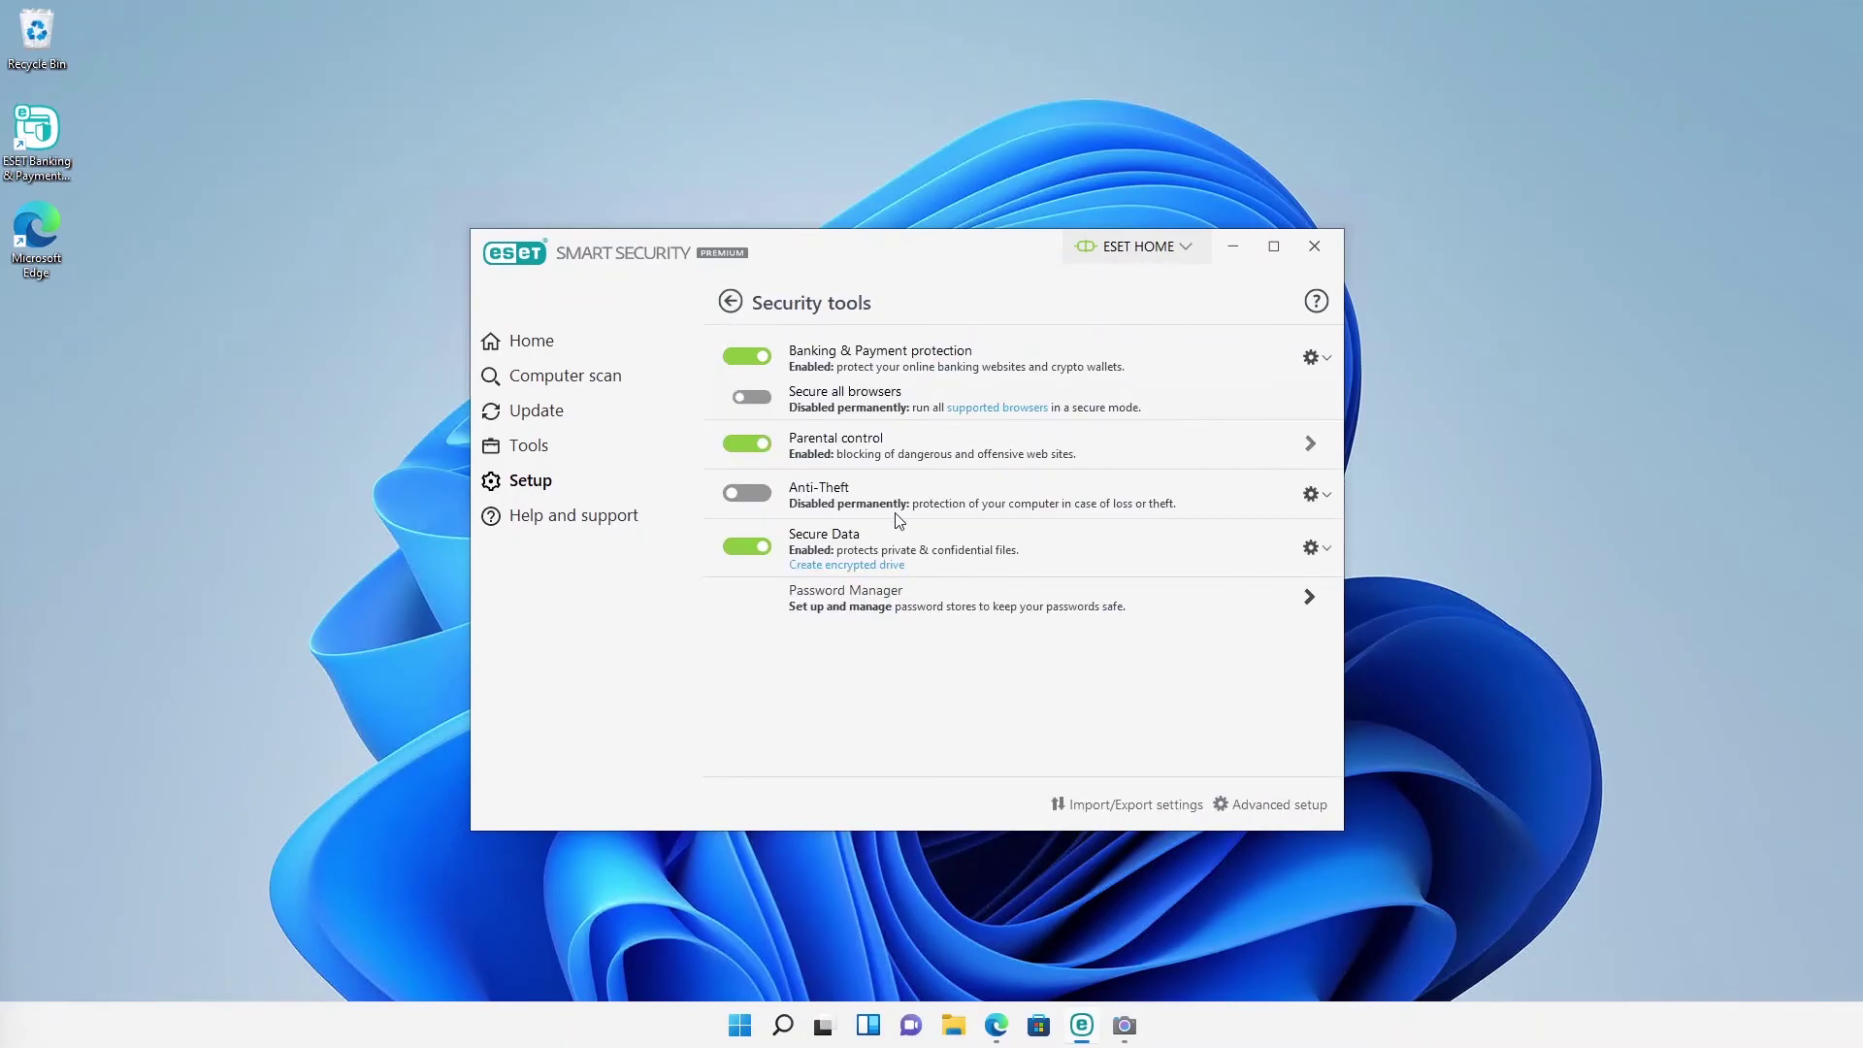
mouse_move(961, 516)
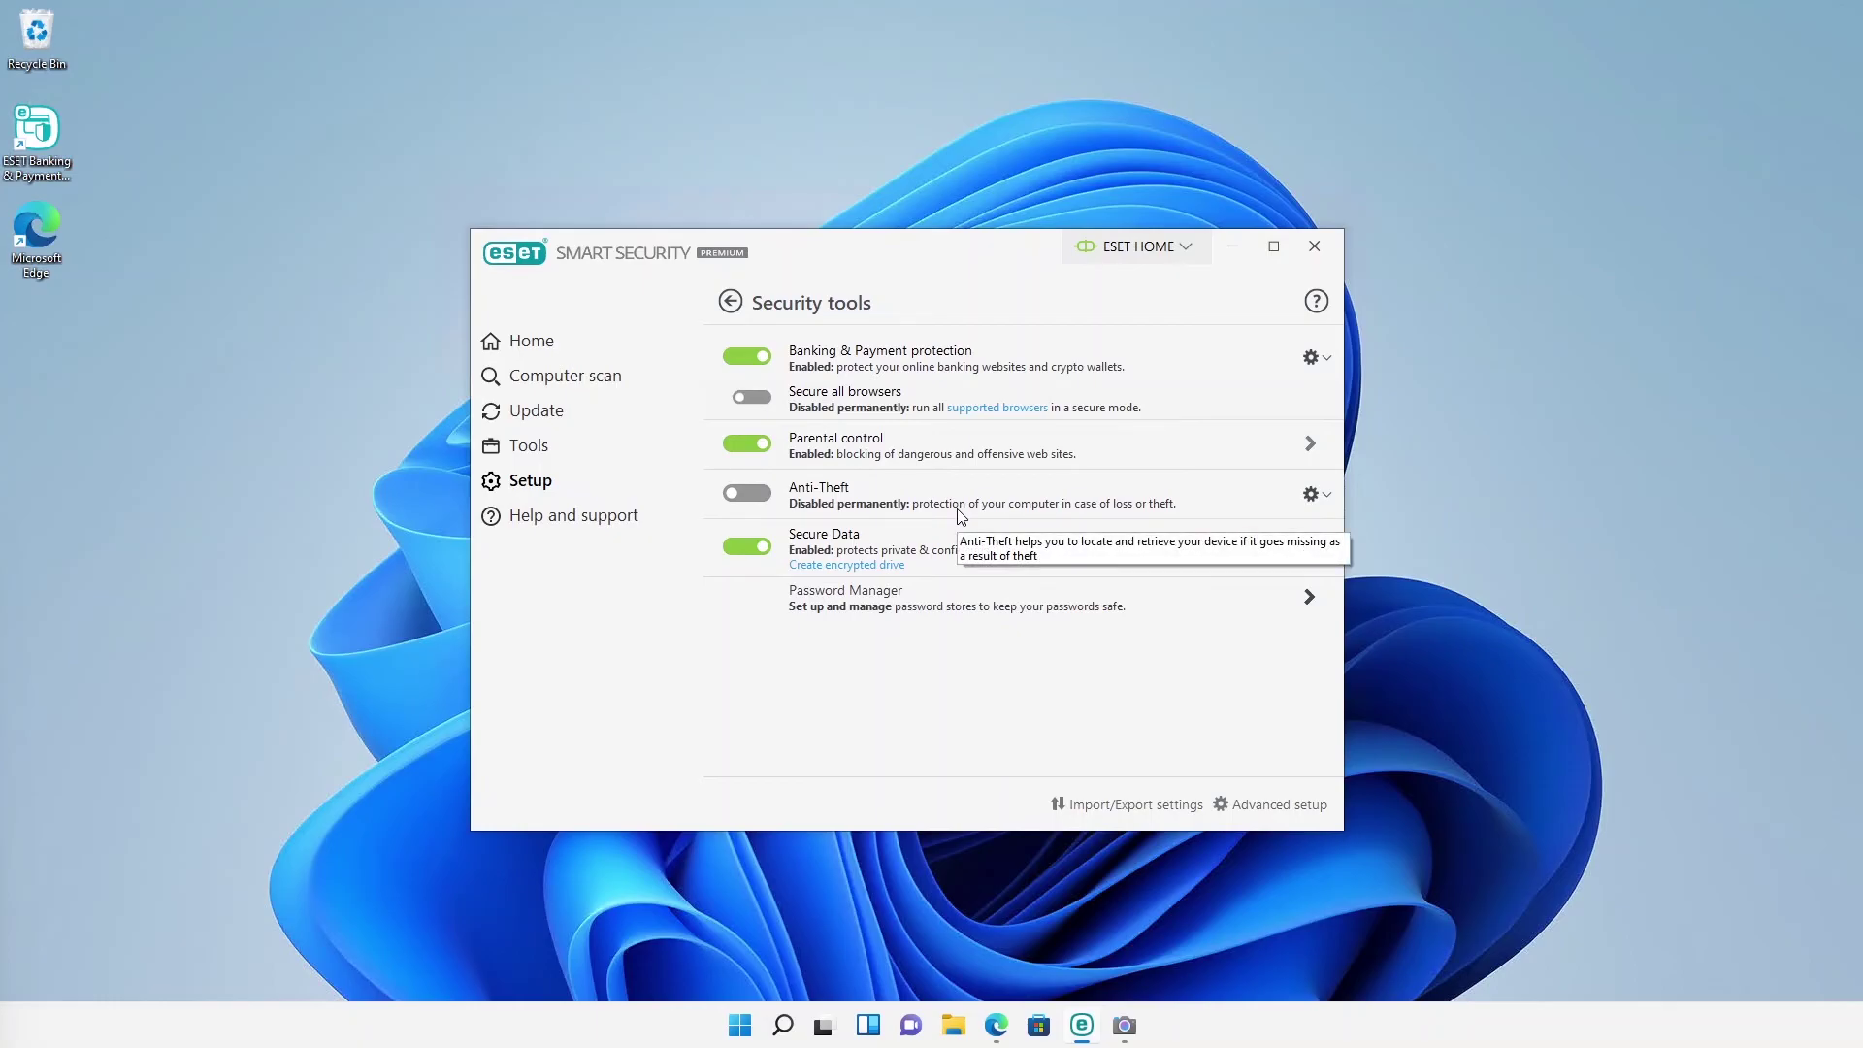
left_click(1126, 249)
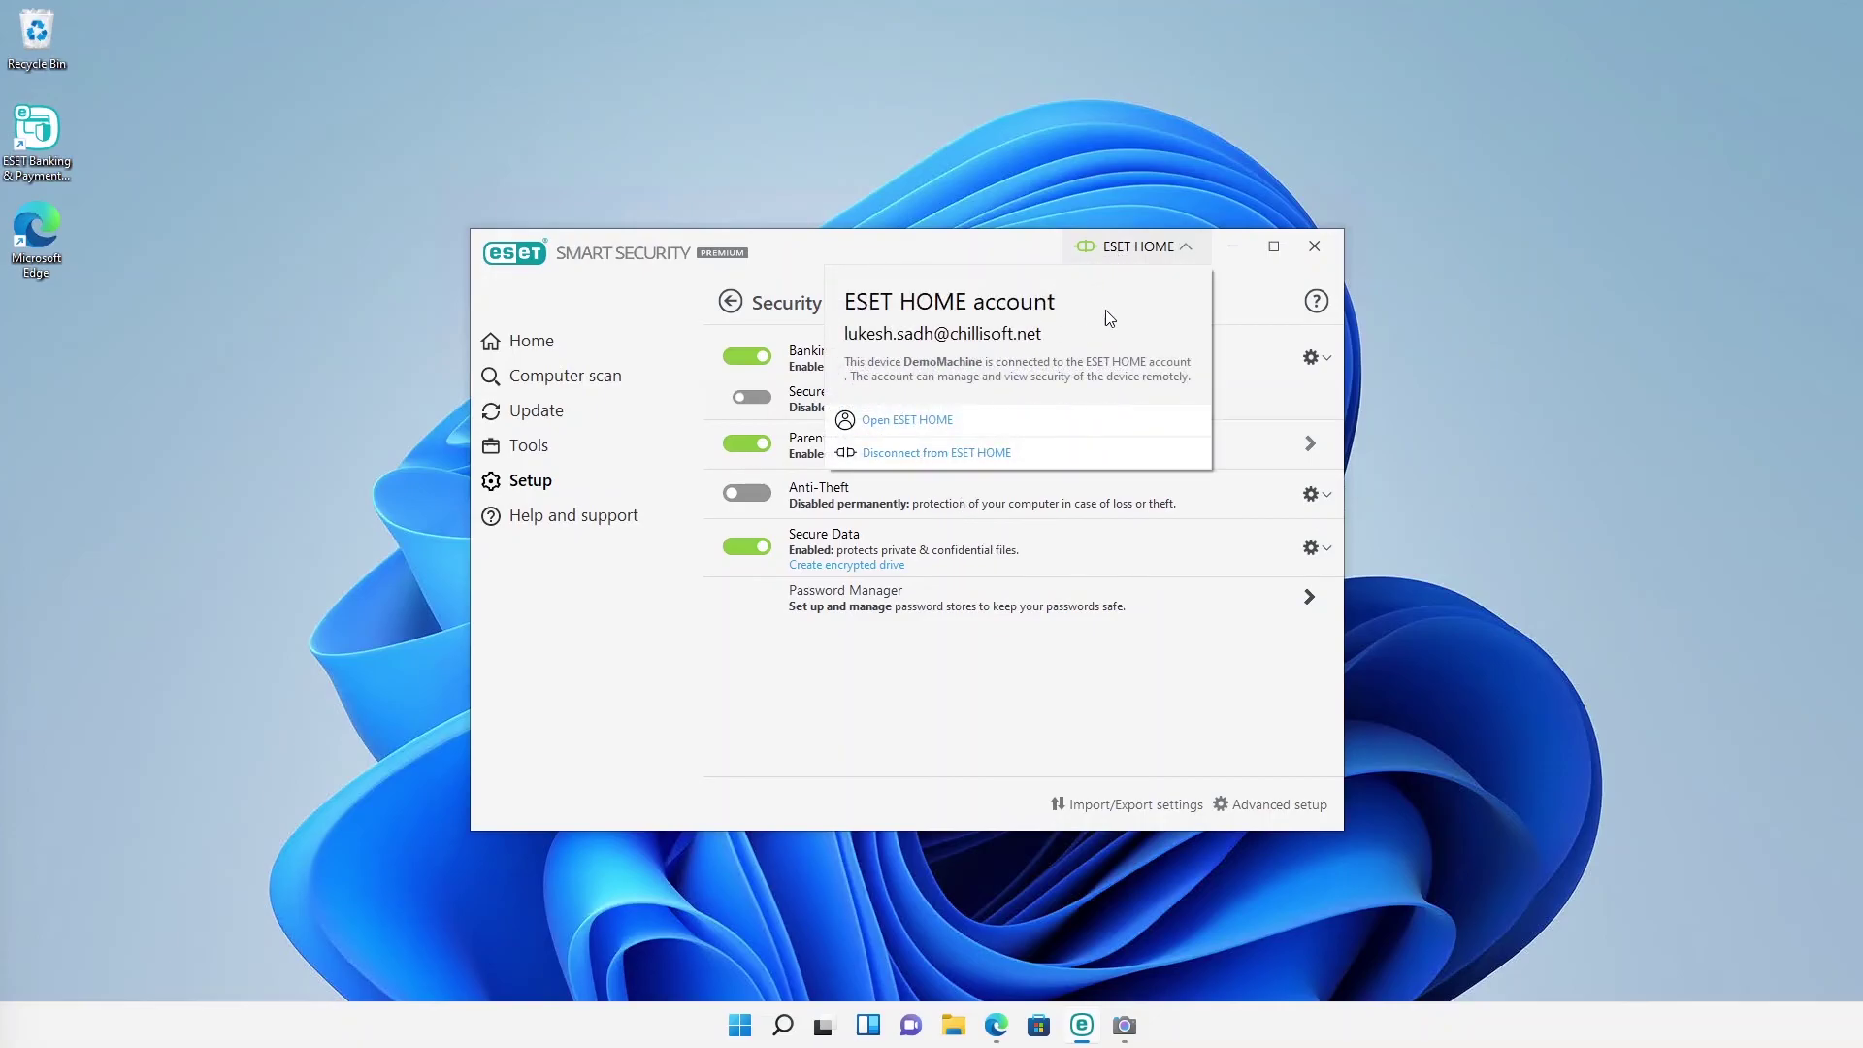
left_click(1185, 254)
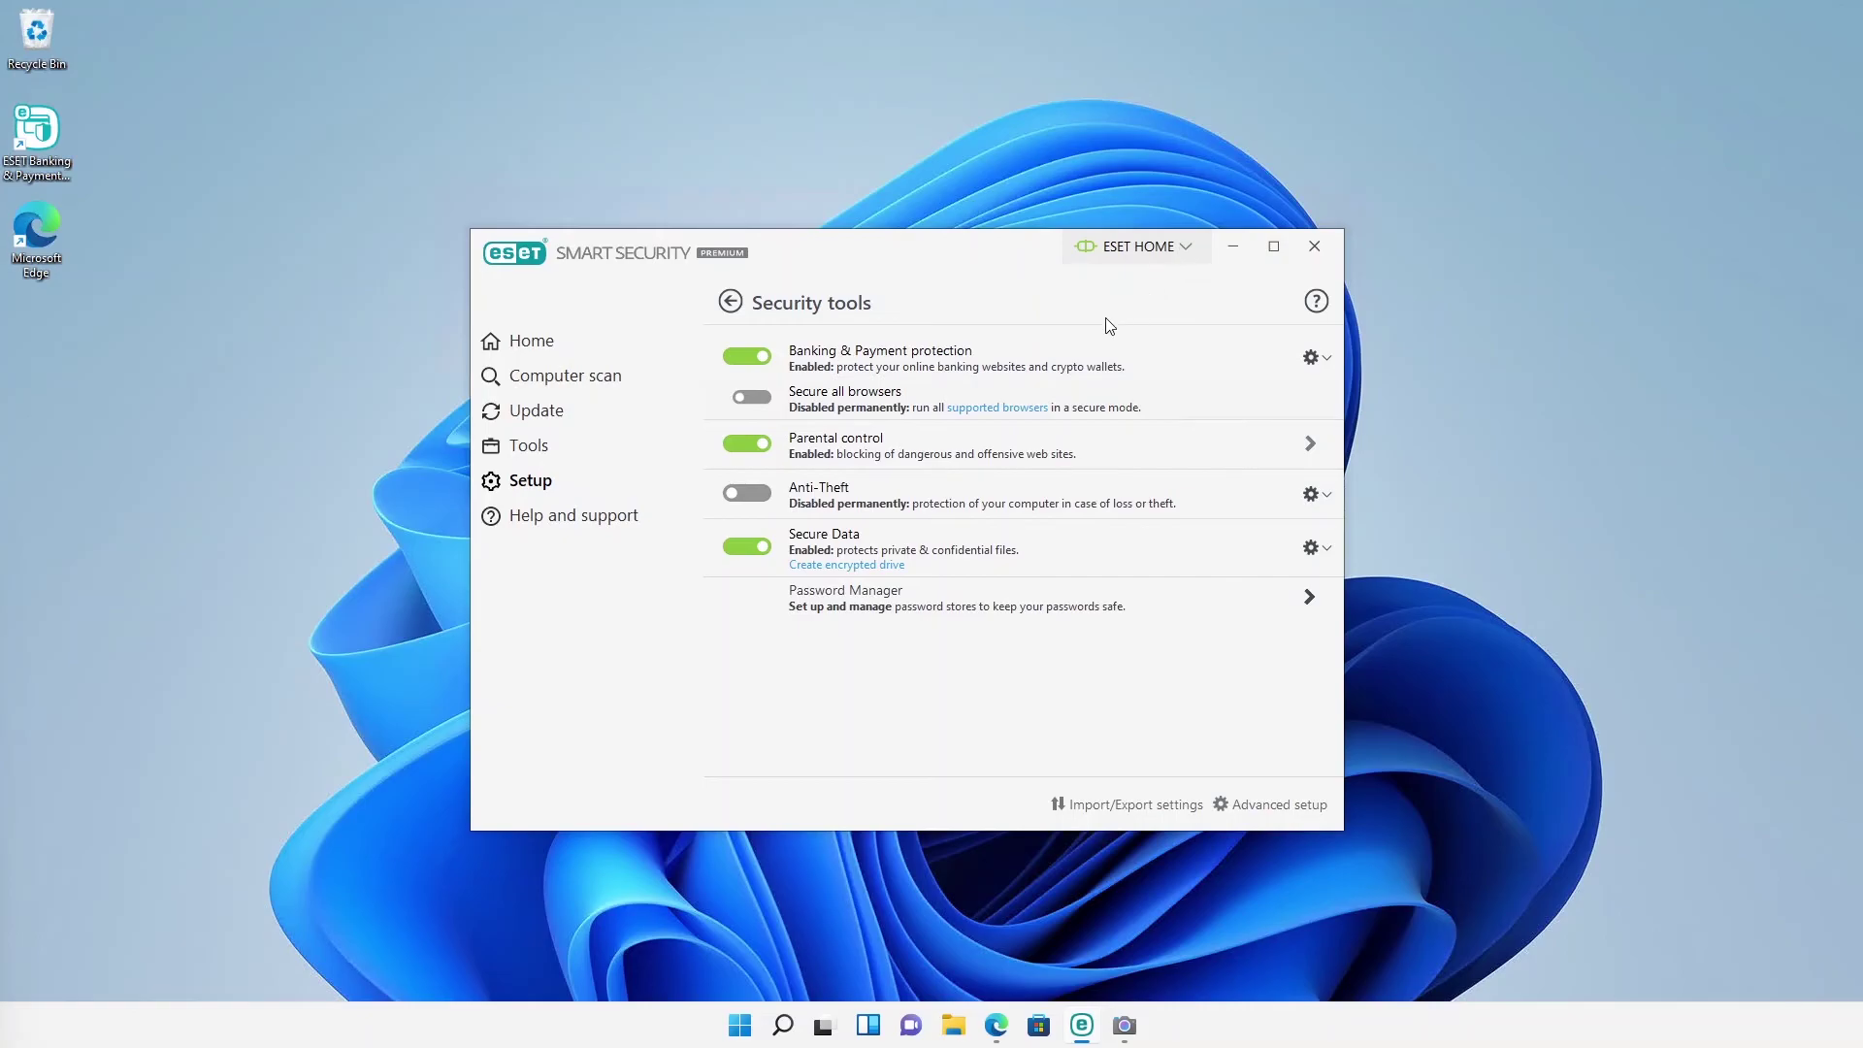
Step: Switch on Anti-Theft, confirm with the password, and choose Not now for online setup
left_click(743, 497)
type("****")
left_click(955, 600)
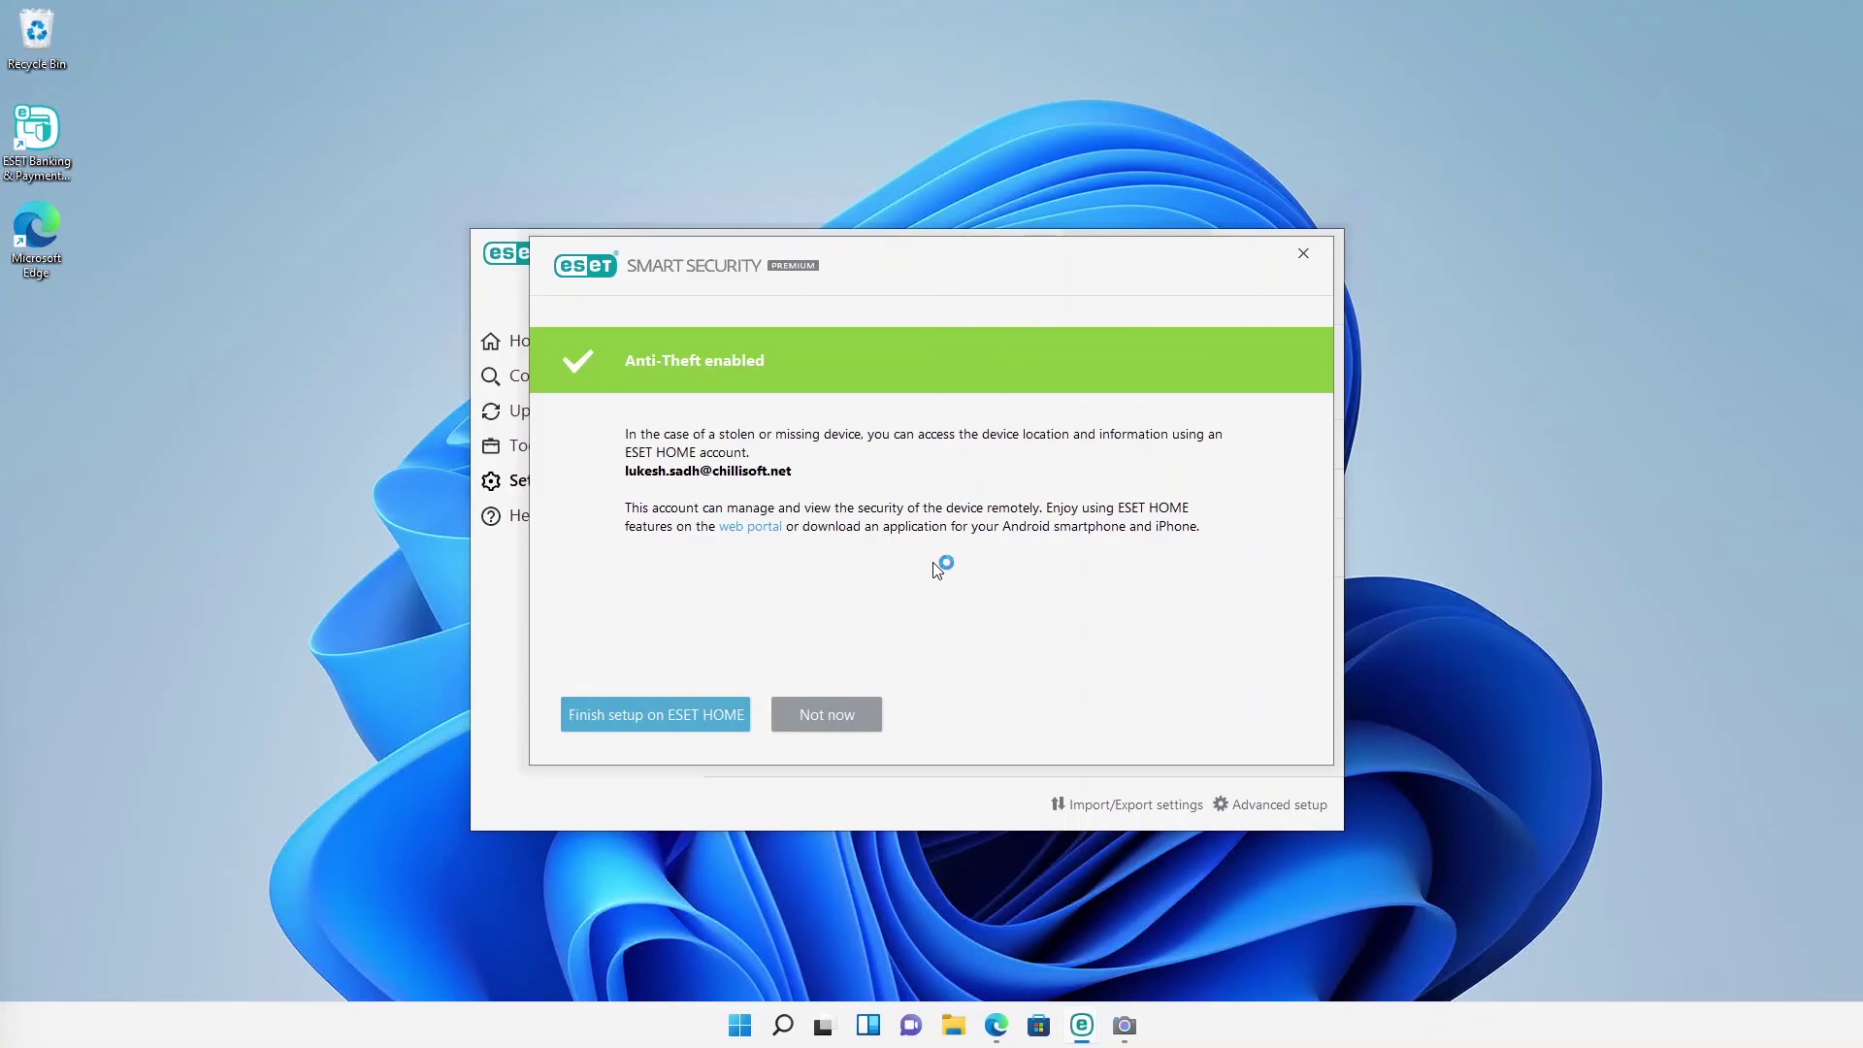
left_click(838, 718)
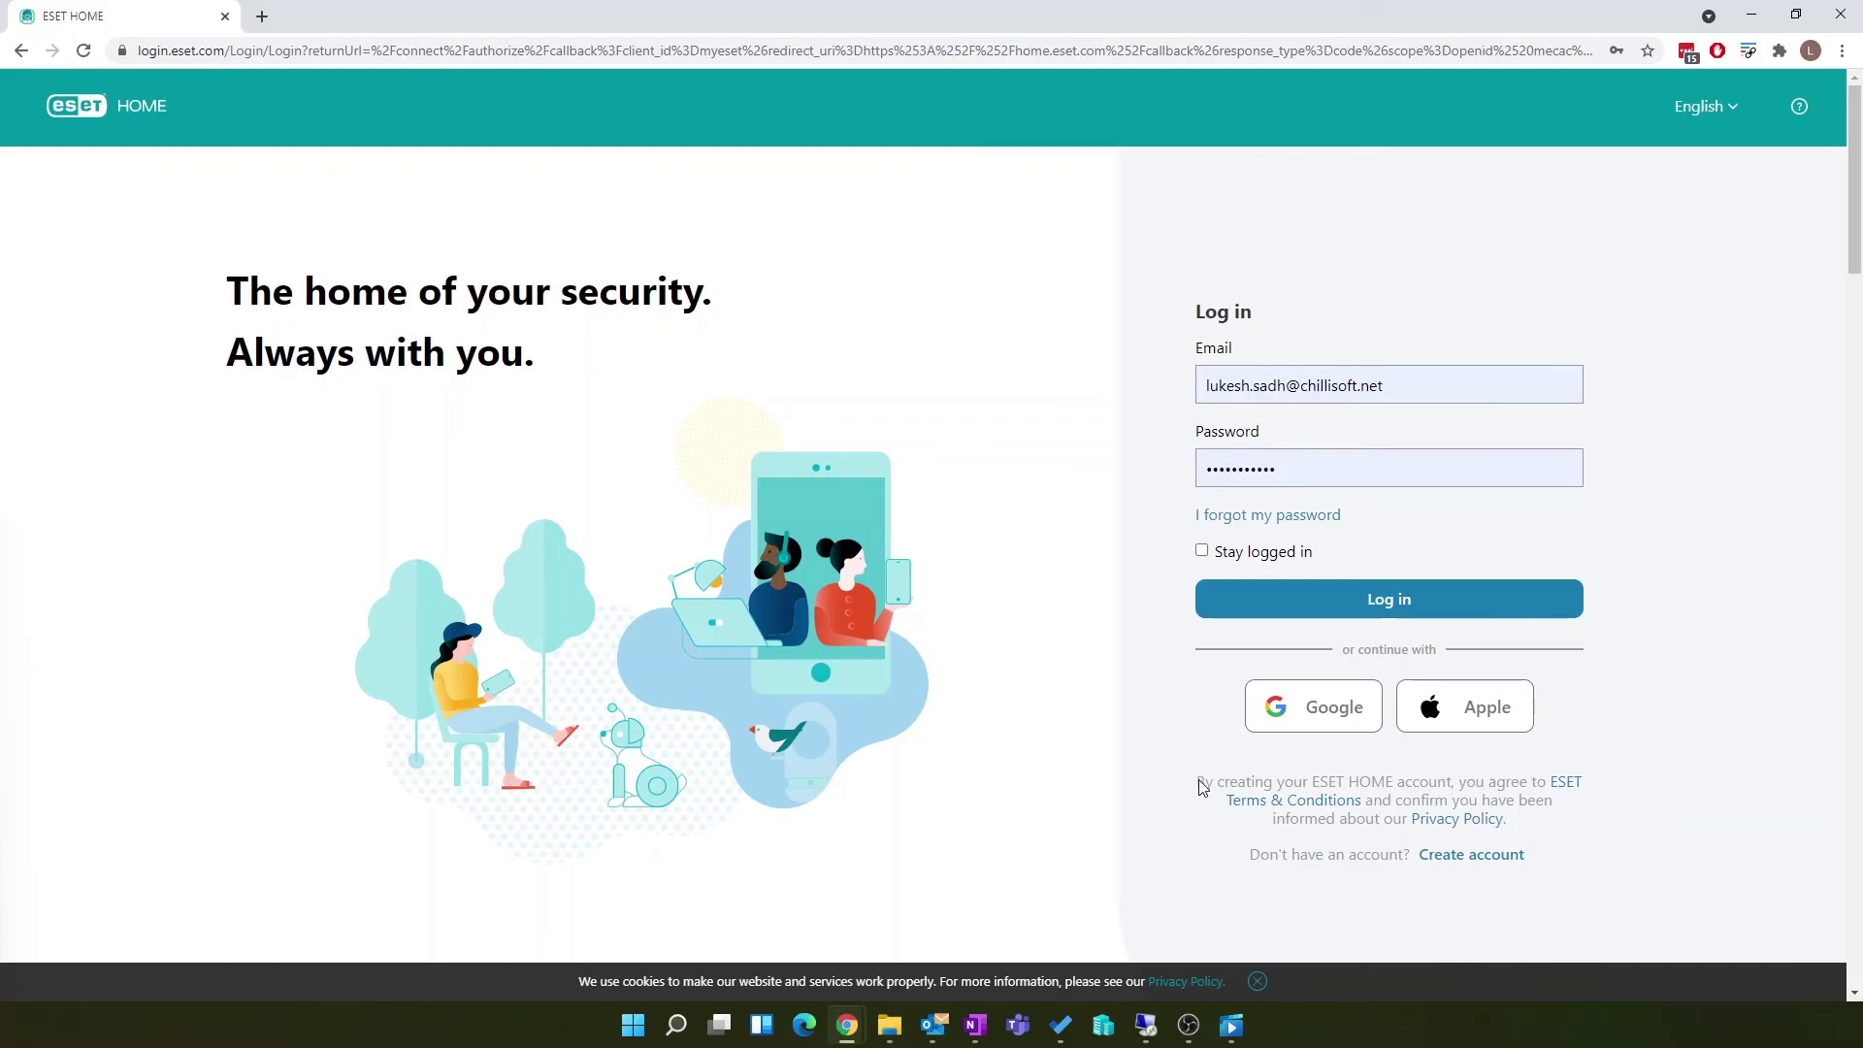
Step: Sign in to ESET HOME, open DemoMachine's Anti-Theft details, and choose My device is missing
left_click(1300, 611)
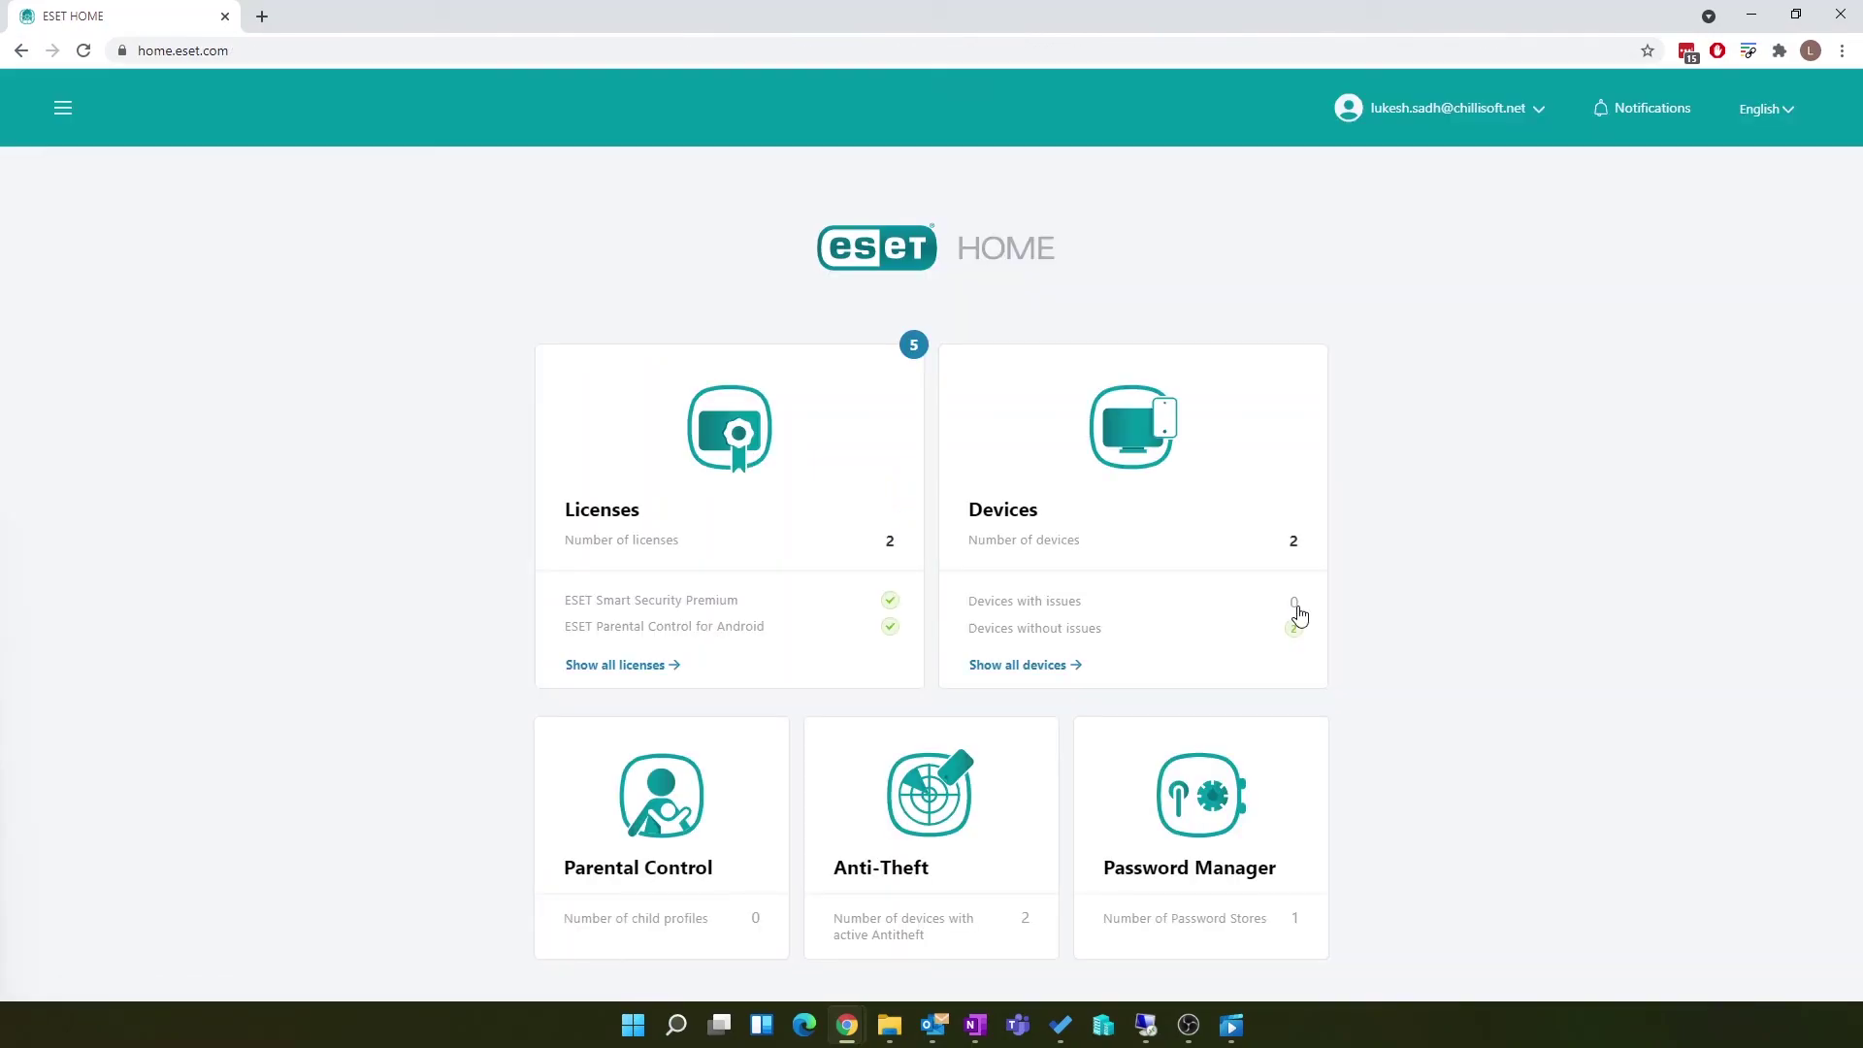
left_click(948, 831)
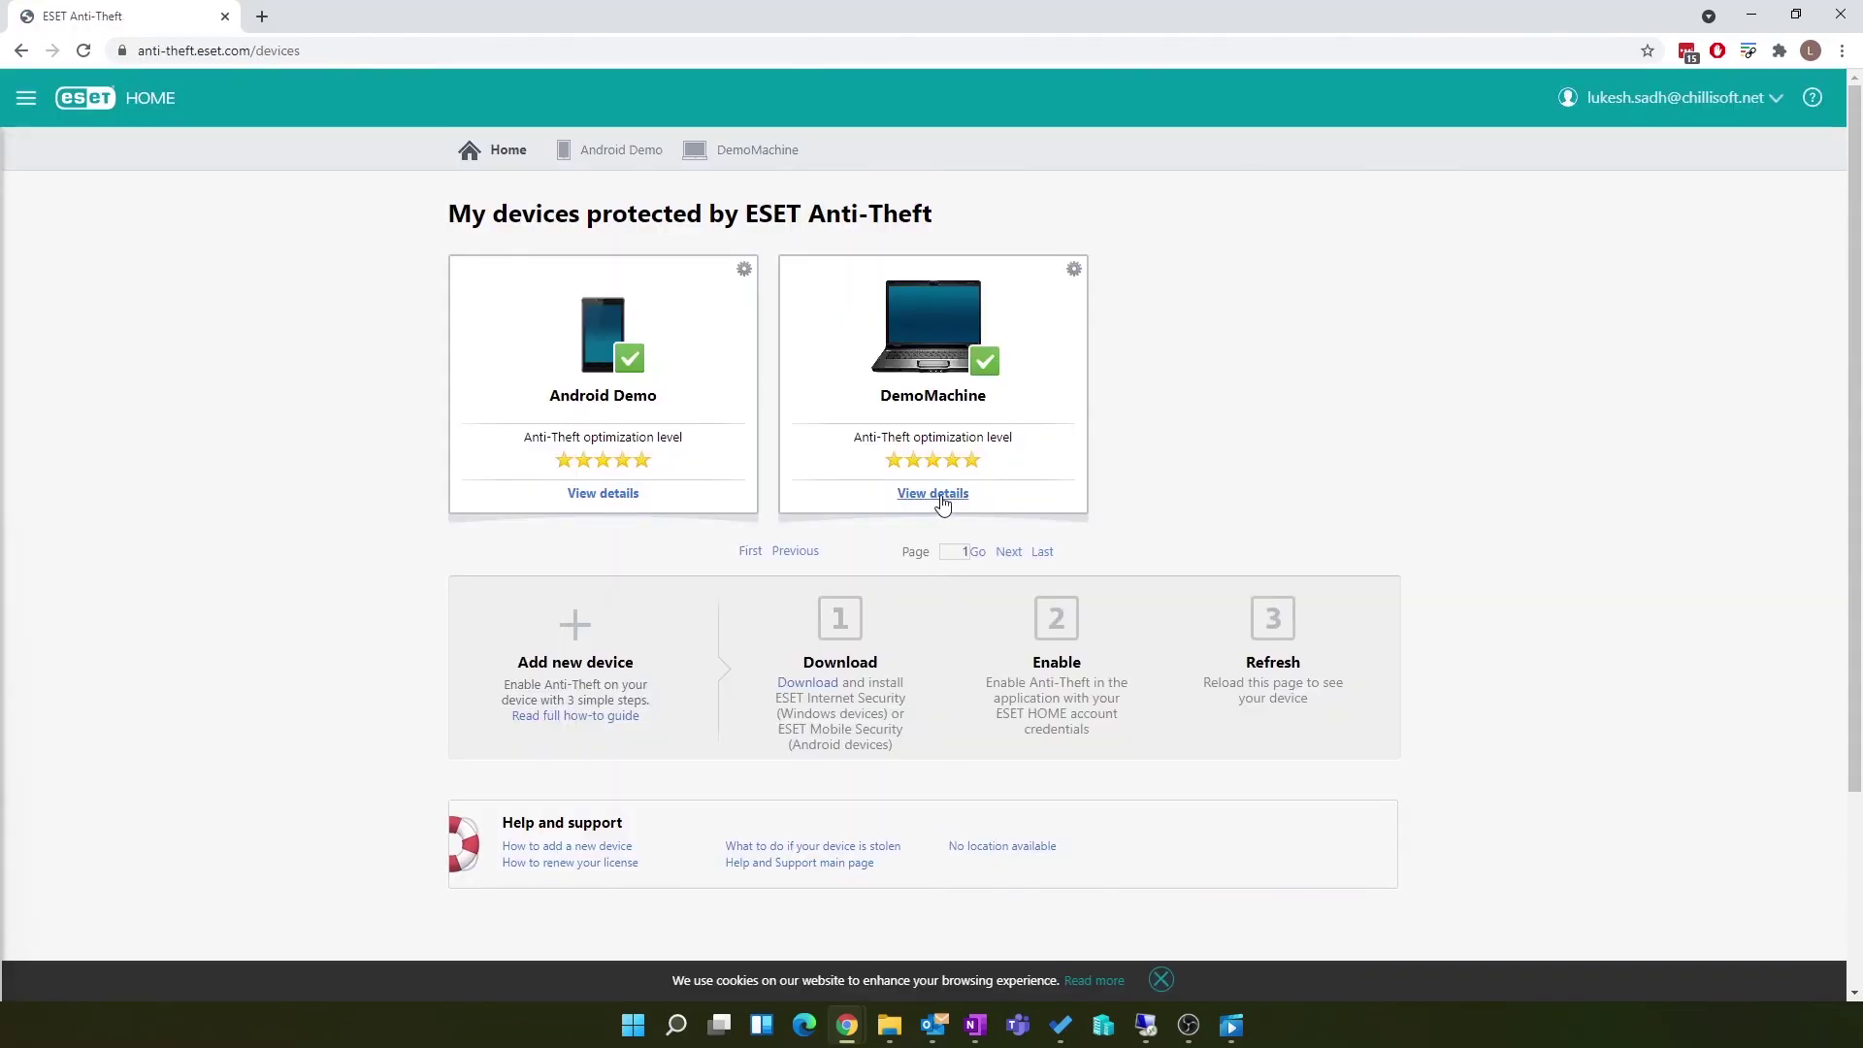
left_click(941, 497)
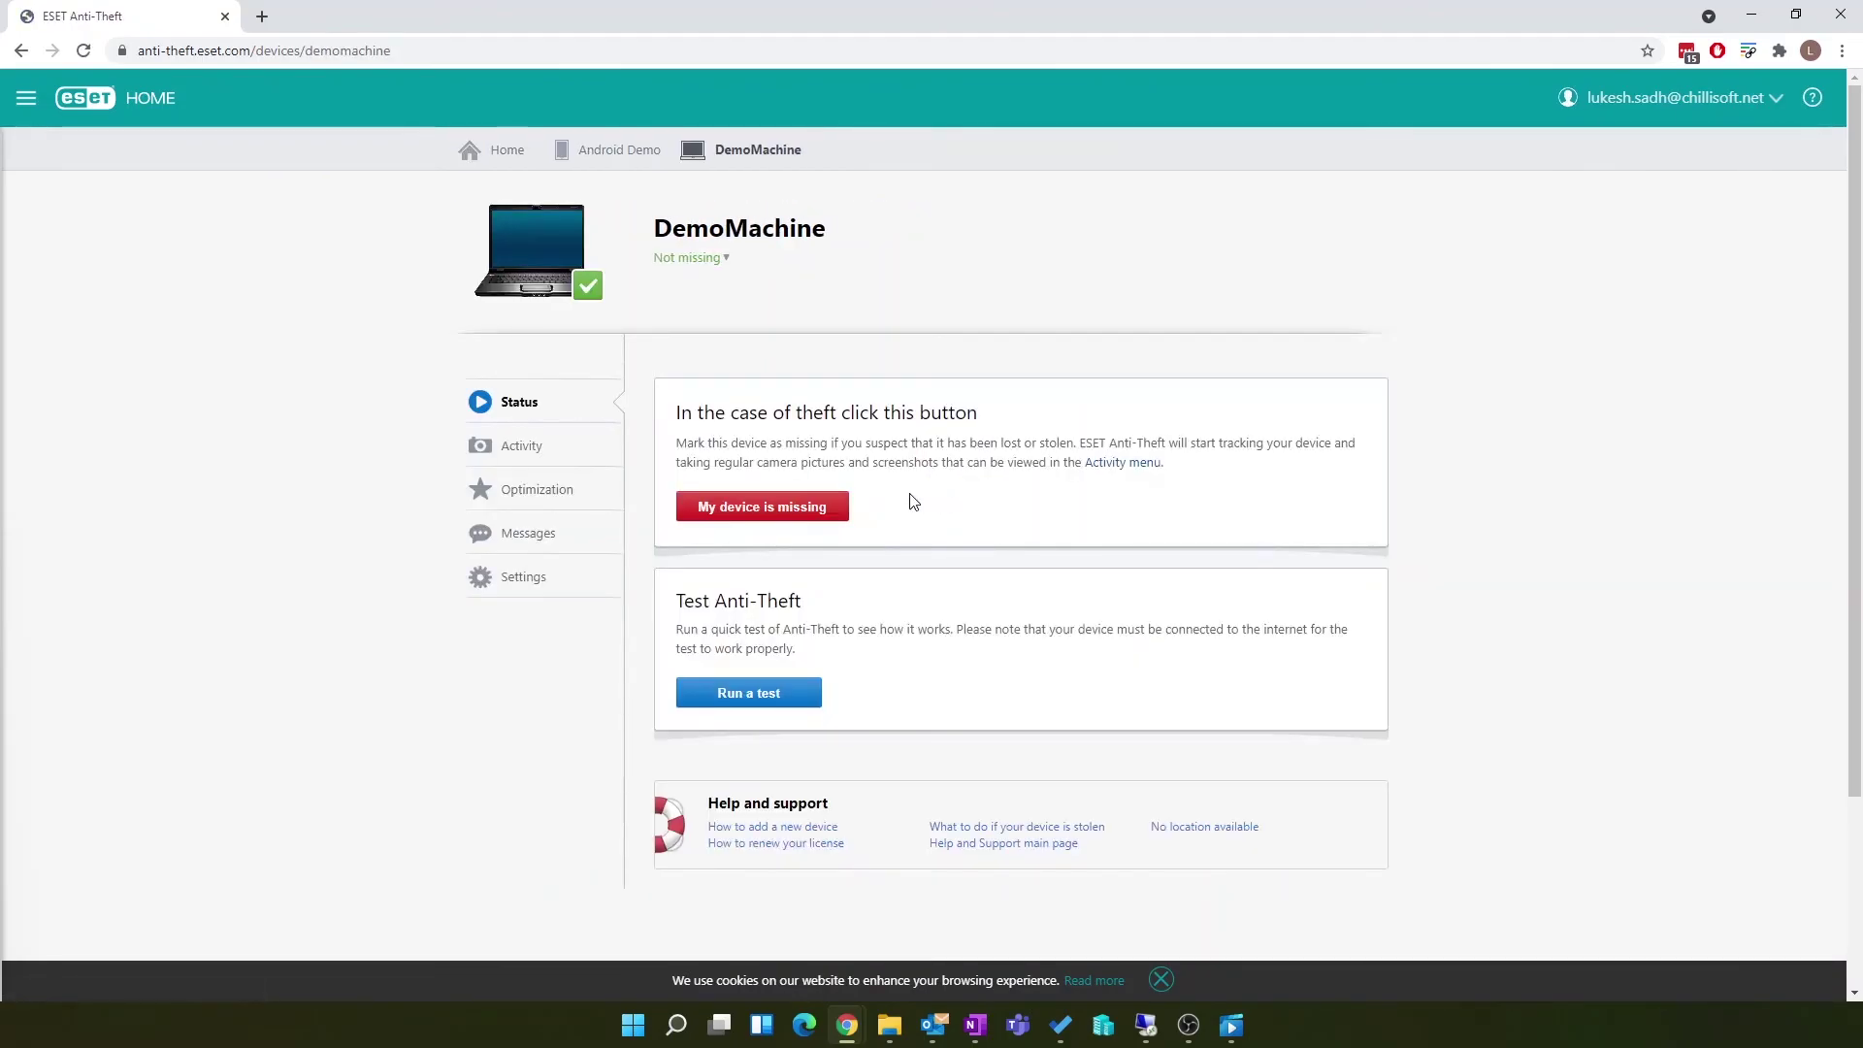
left_click(803, 513)
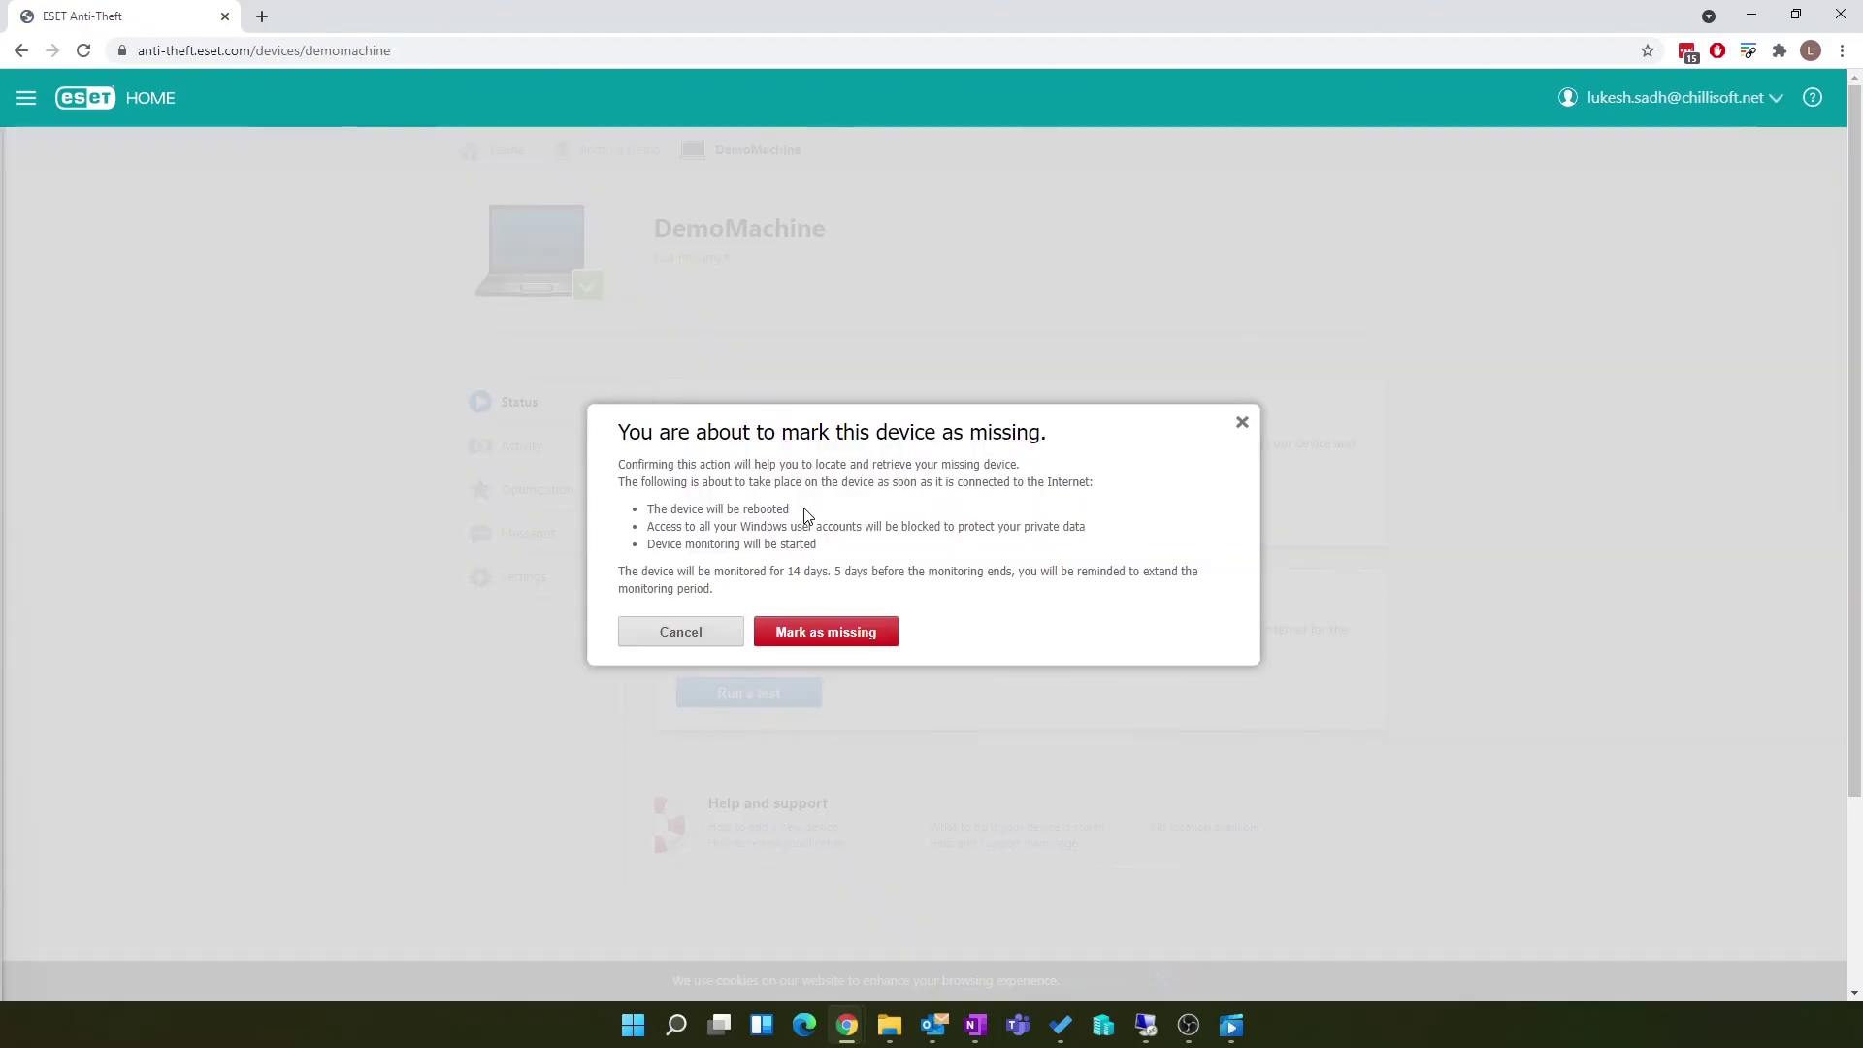
Step: Confirm DemoMachine as missing, refresh Recent activity, and view then close the webcam photo
left_click(823, 634)
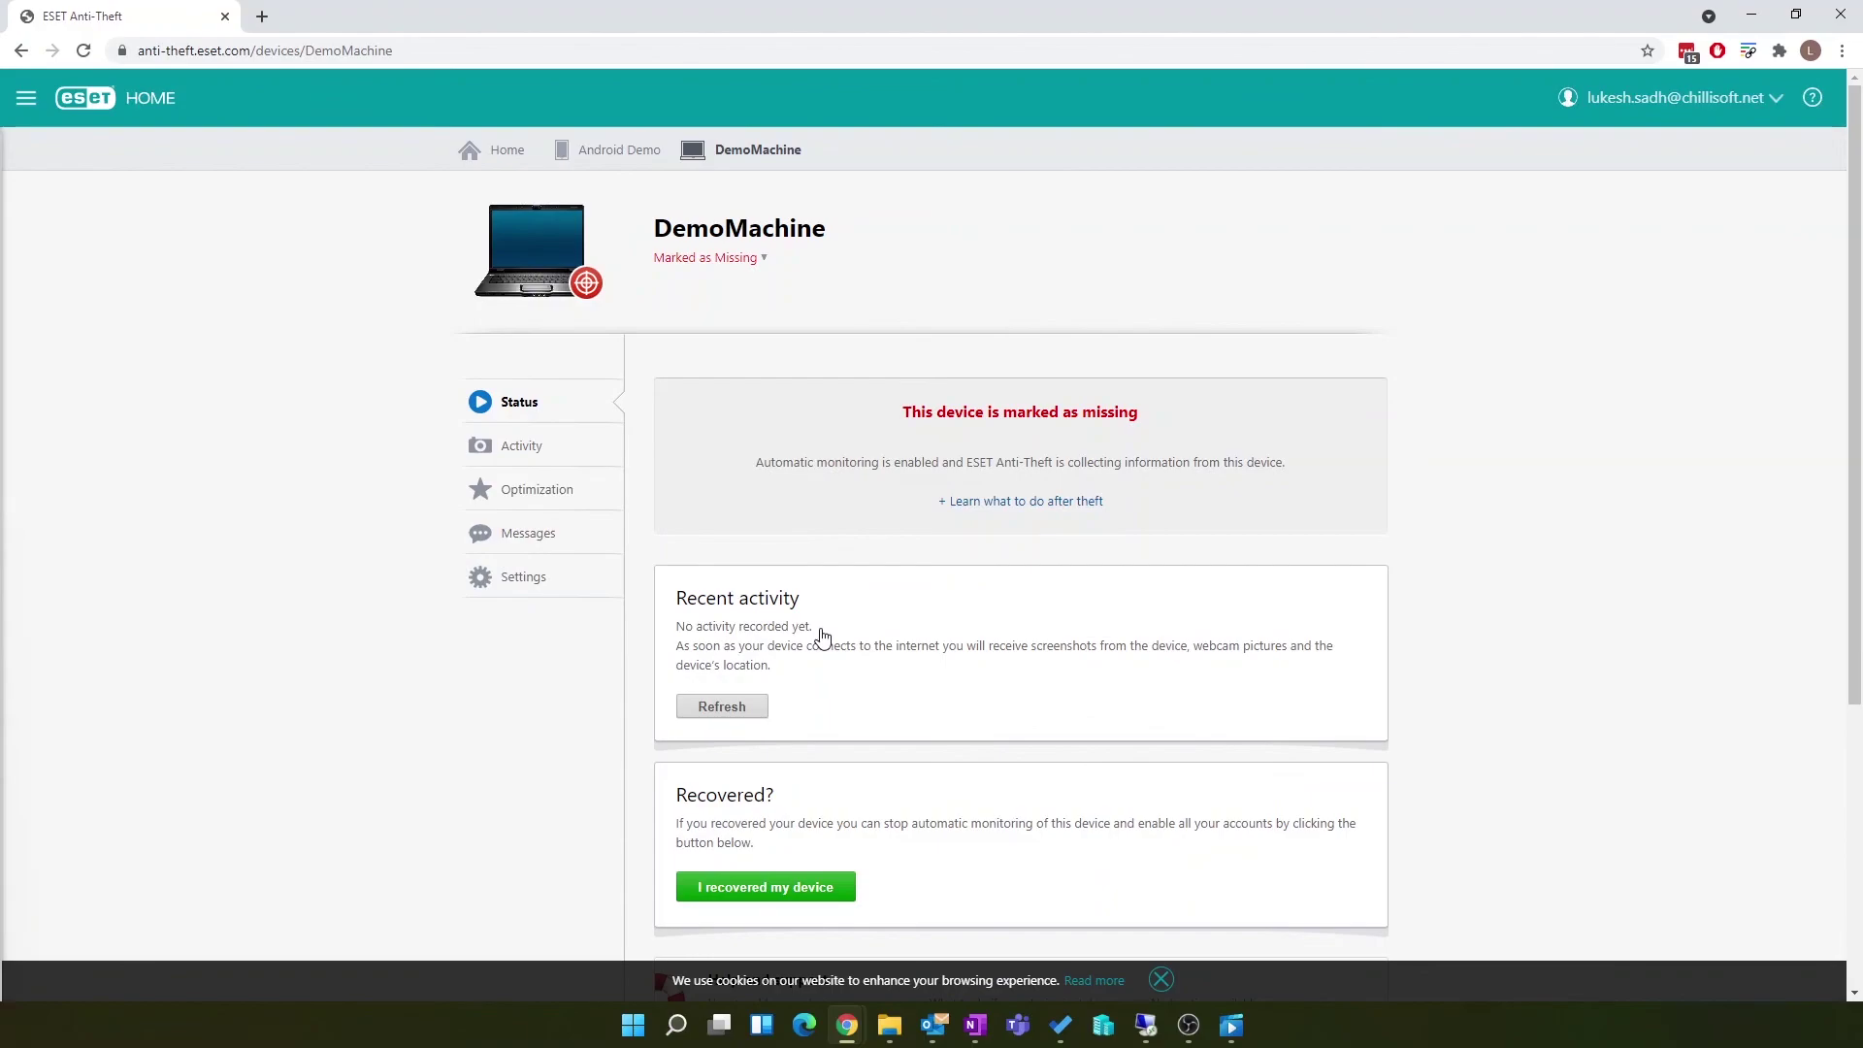
left_click(754, 709)
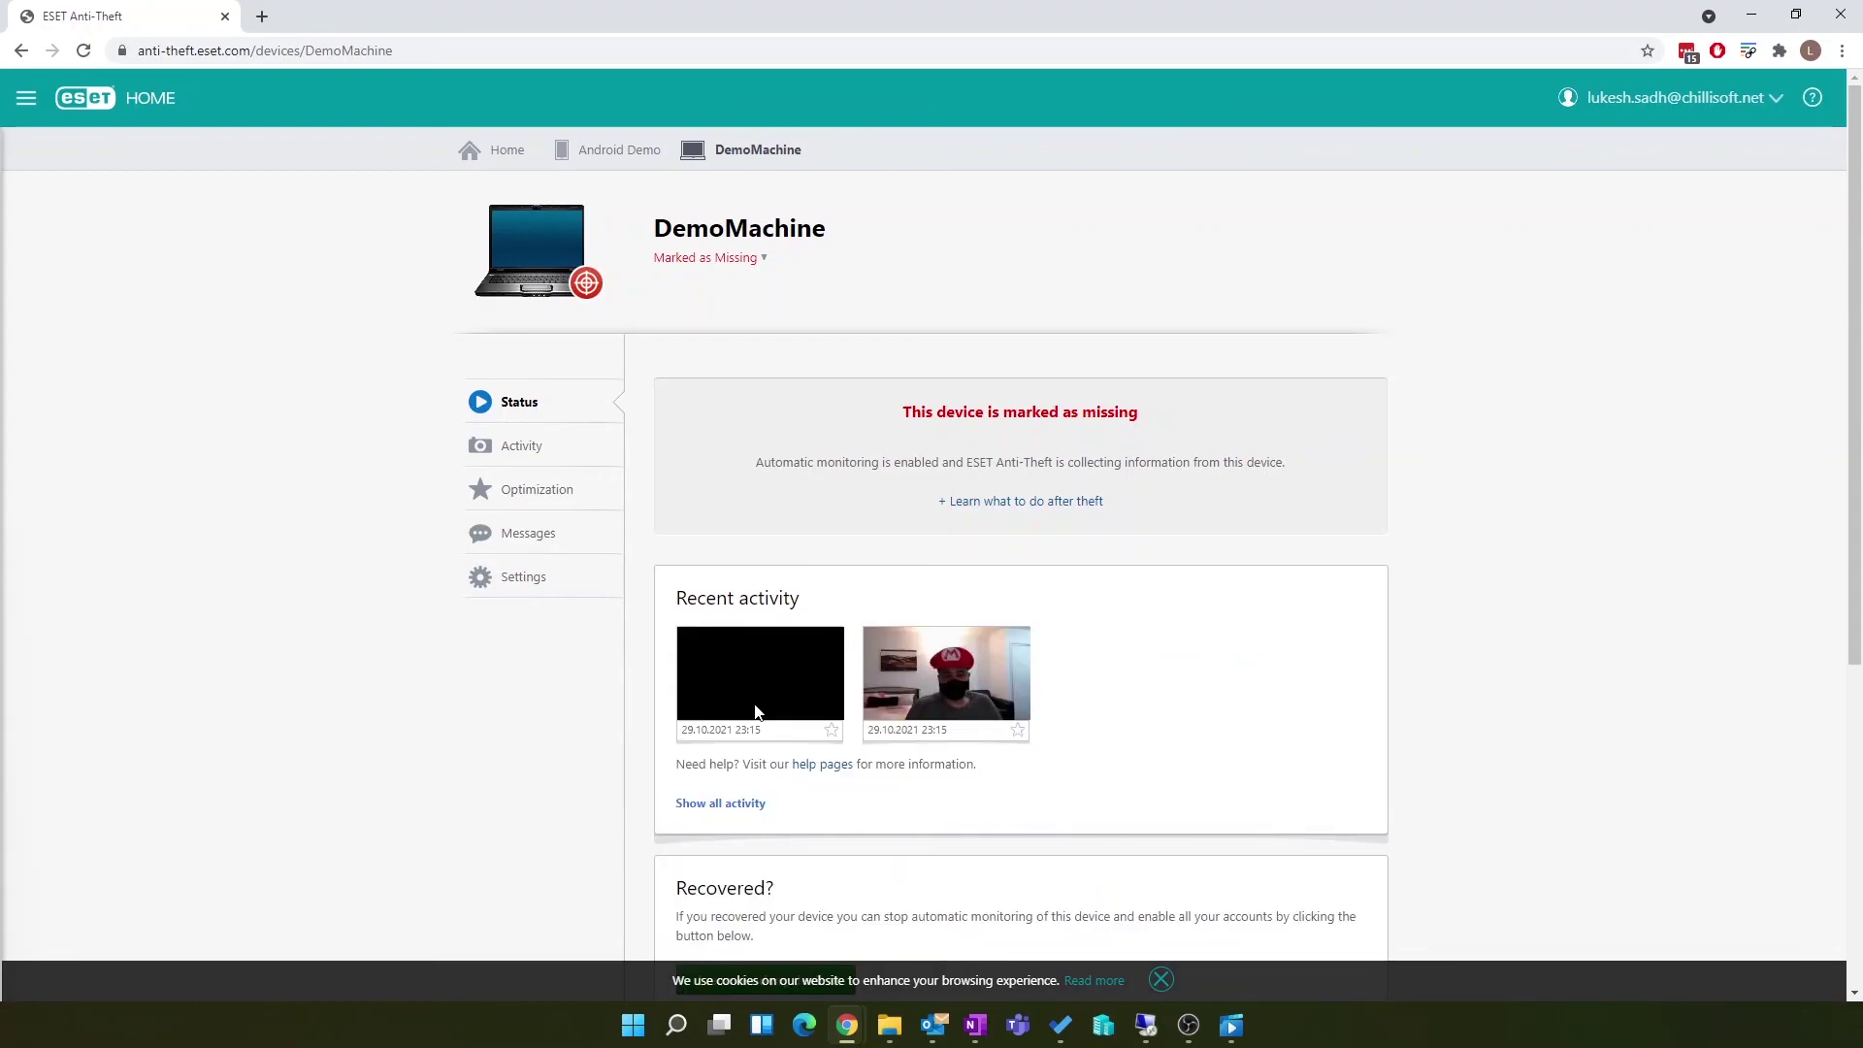
left_click(928, 696)
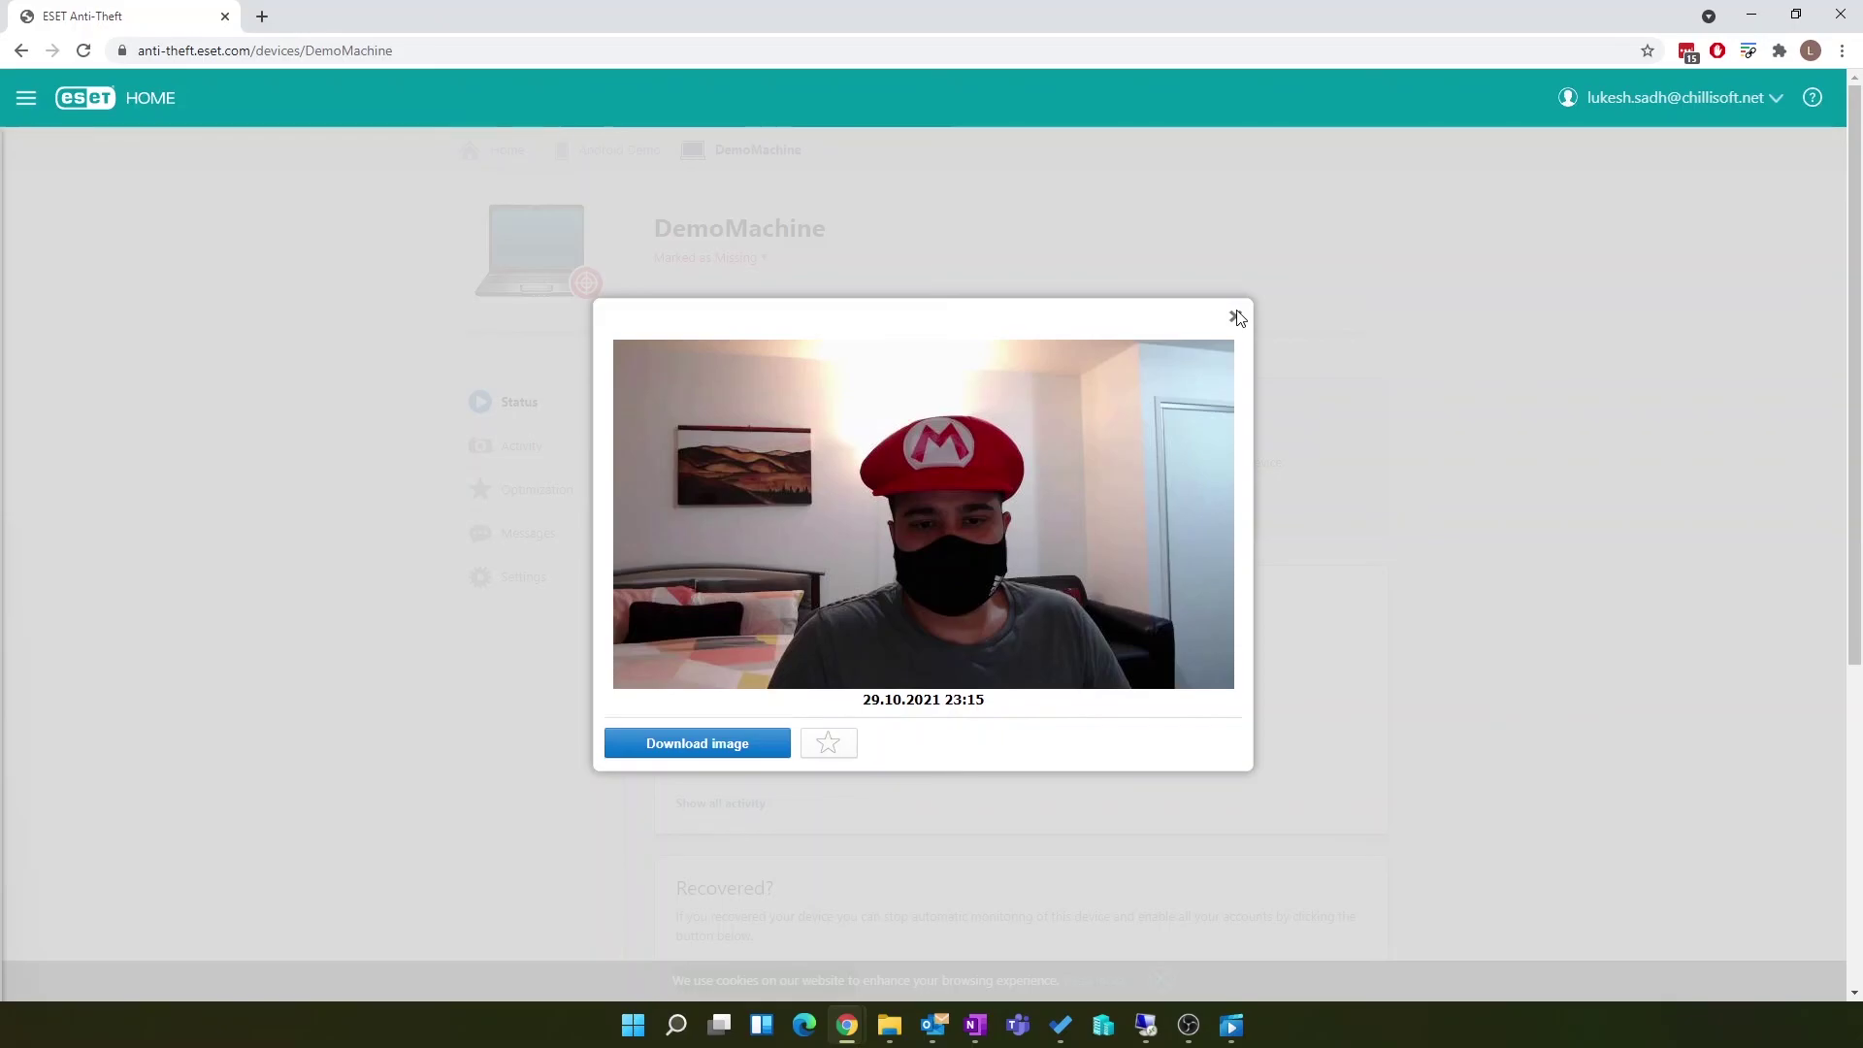
left_click(1235, 317)
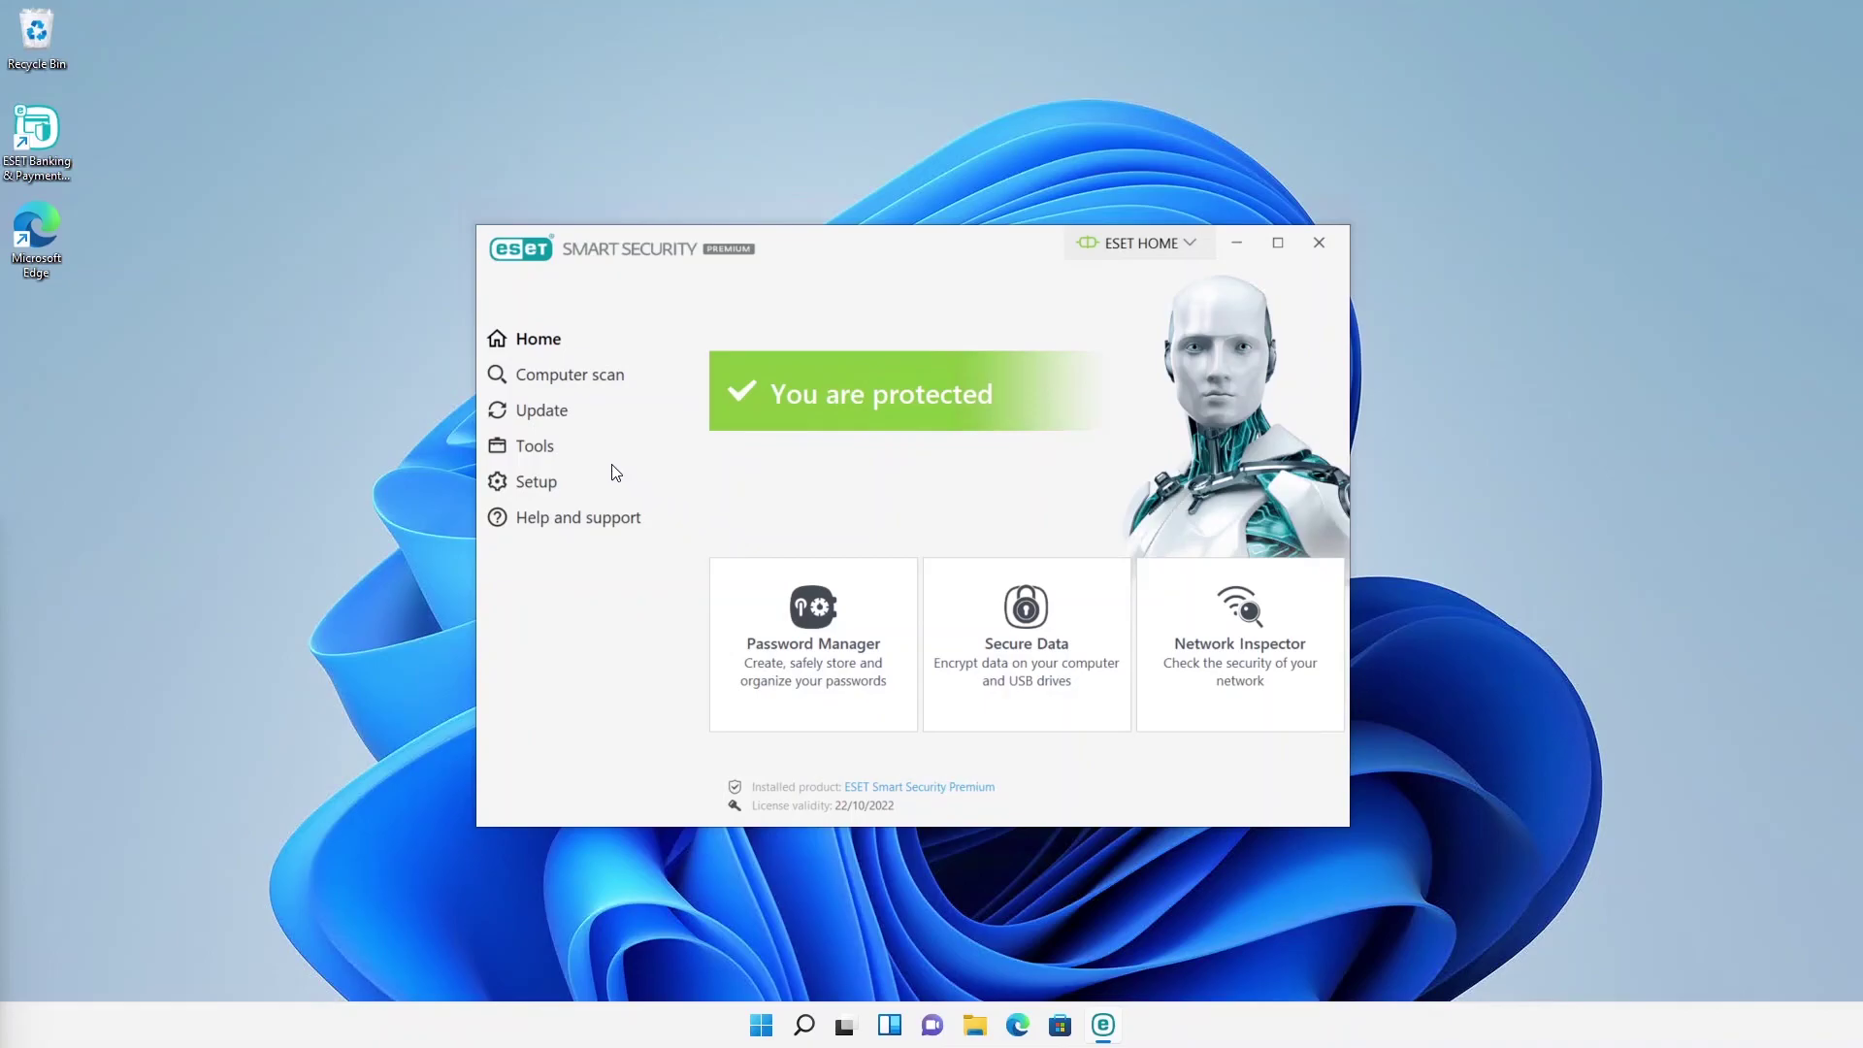
Step: Open Tools > More tools > Security report and scroll through its statistics tiles
left_click(574, 455)
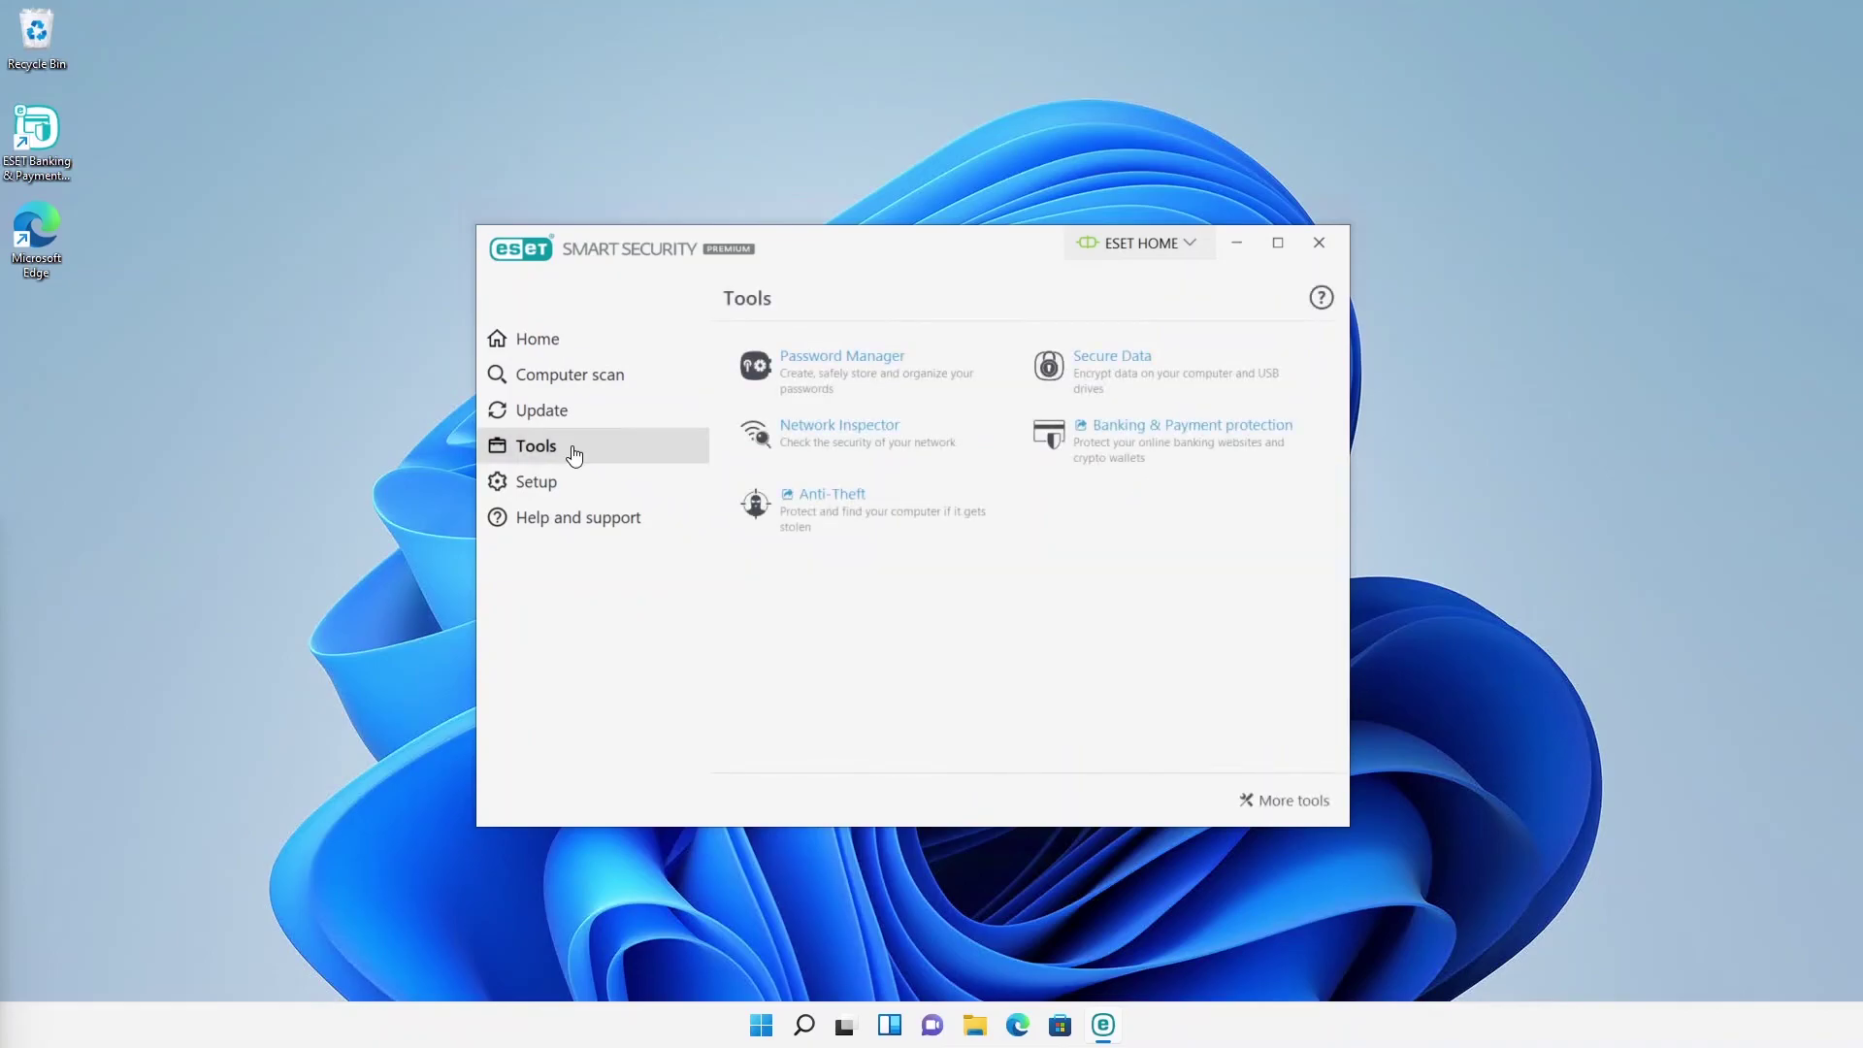
left_click(1255, 798)
left_click(895, 454)
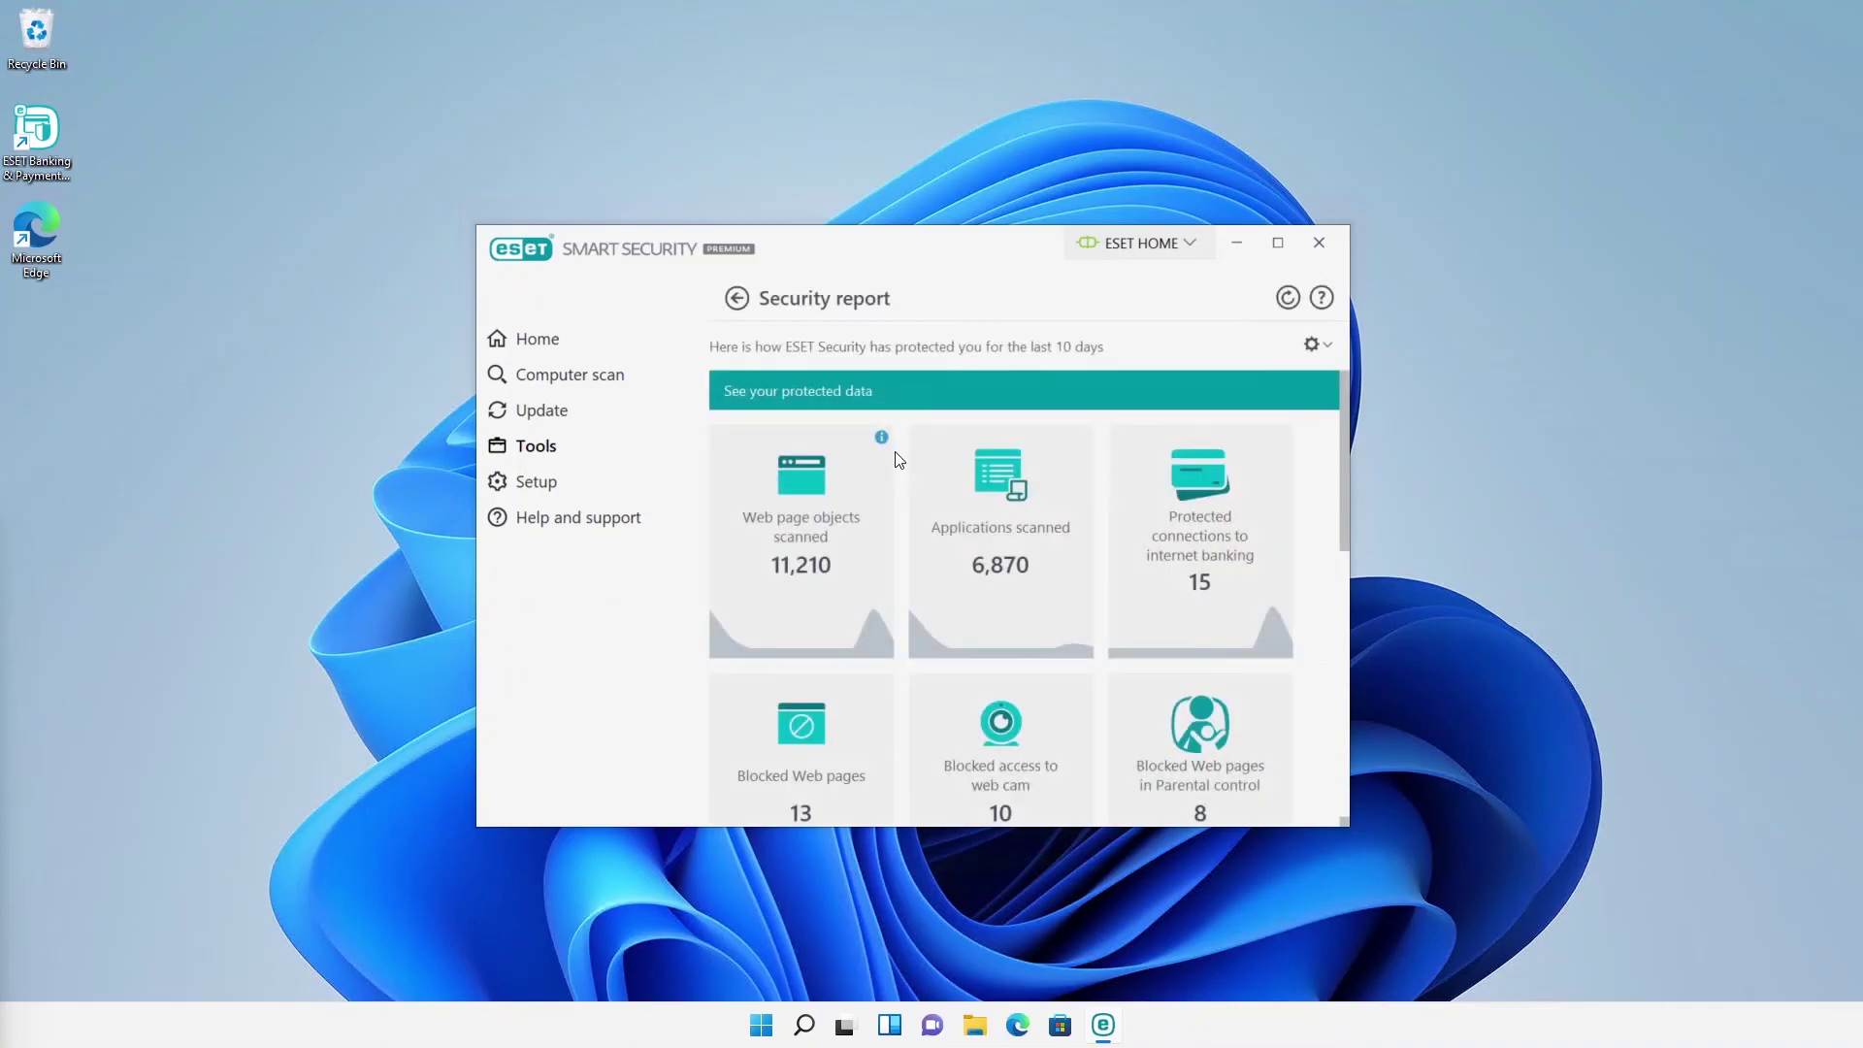
mouse_move(878, 640)
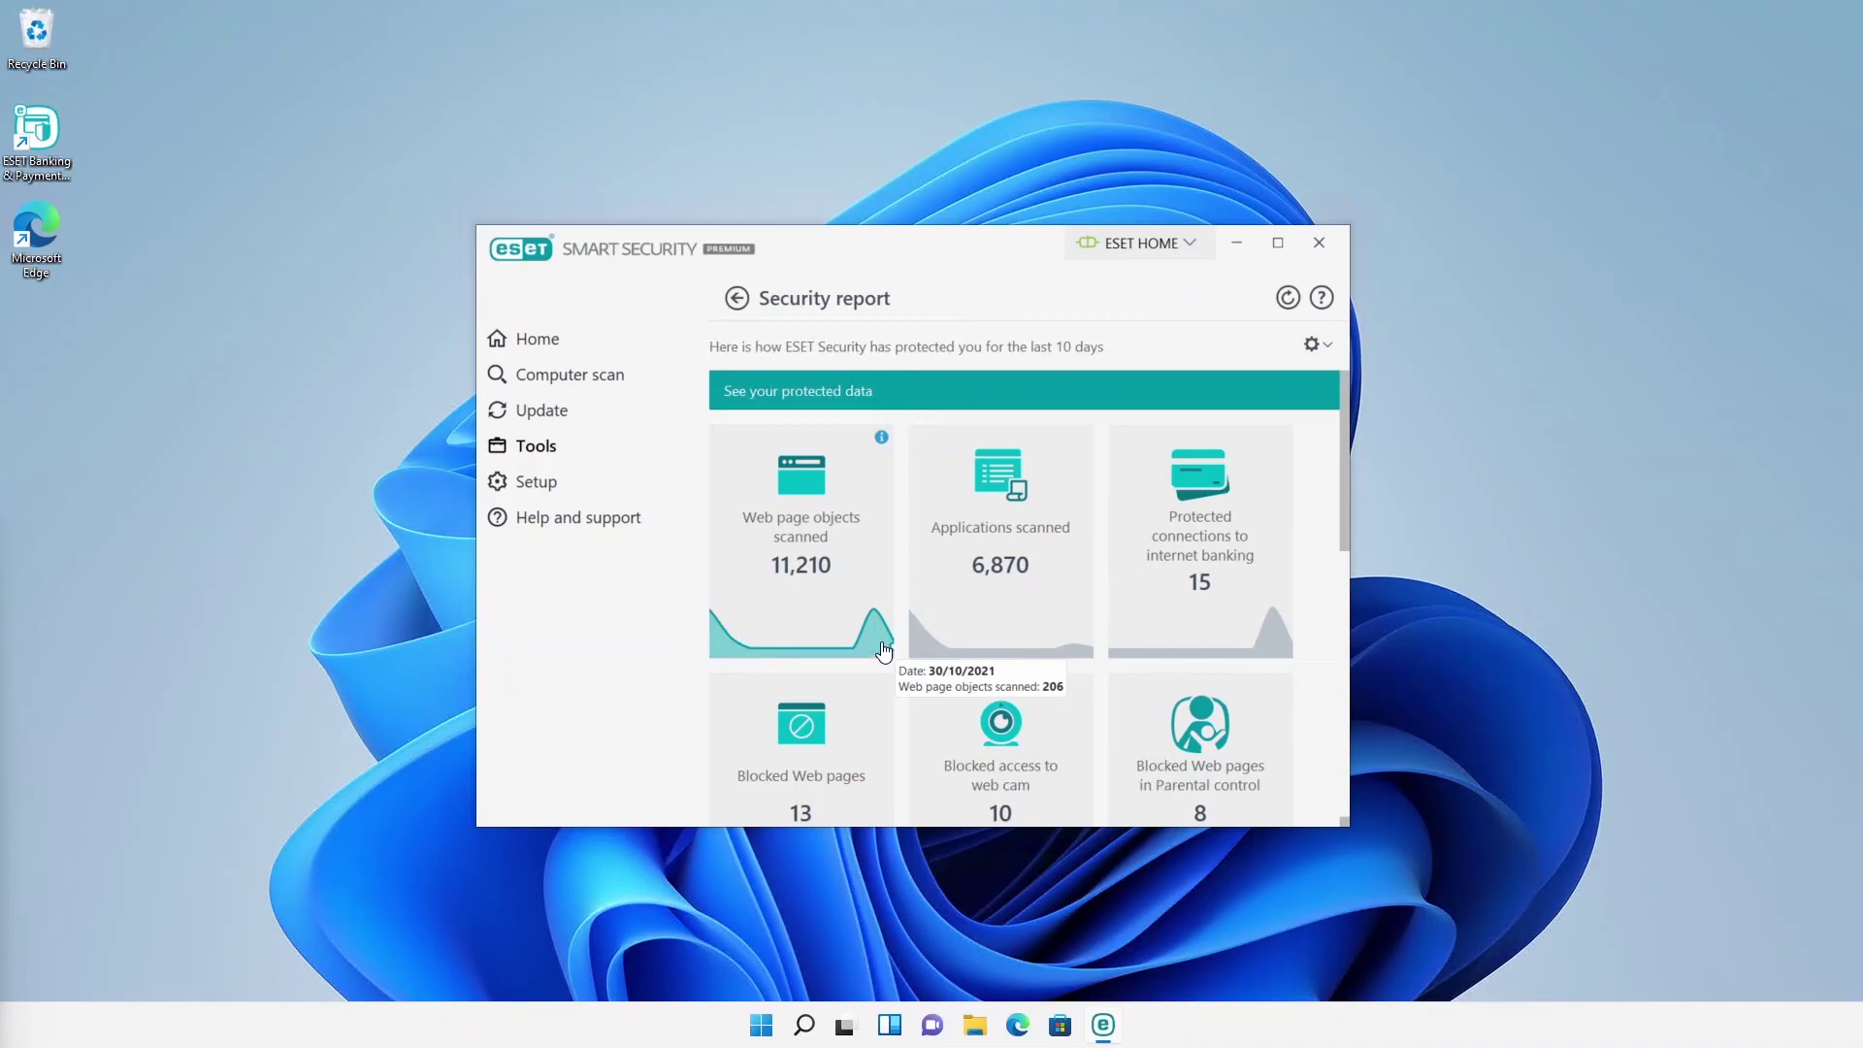
mouse_move(799, 623)
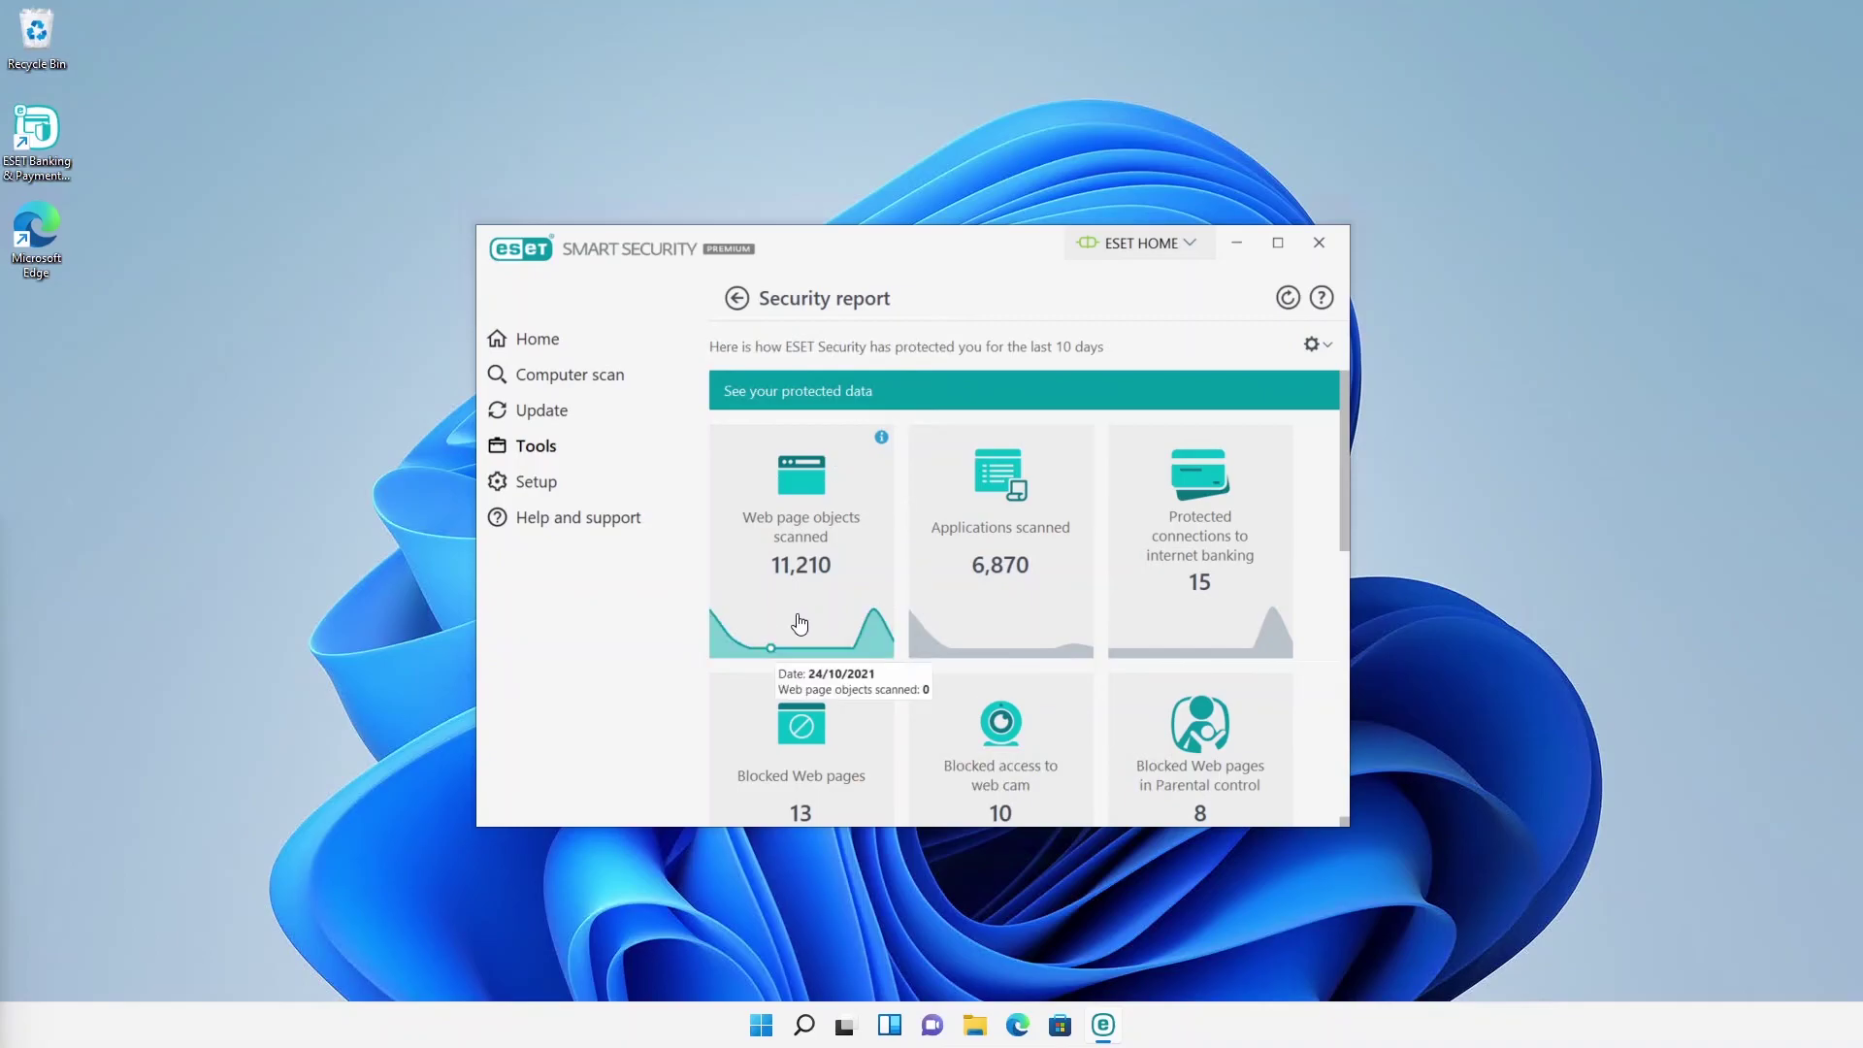
mouse_move(961, 636)
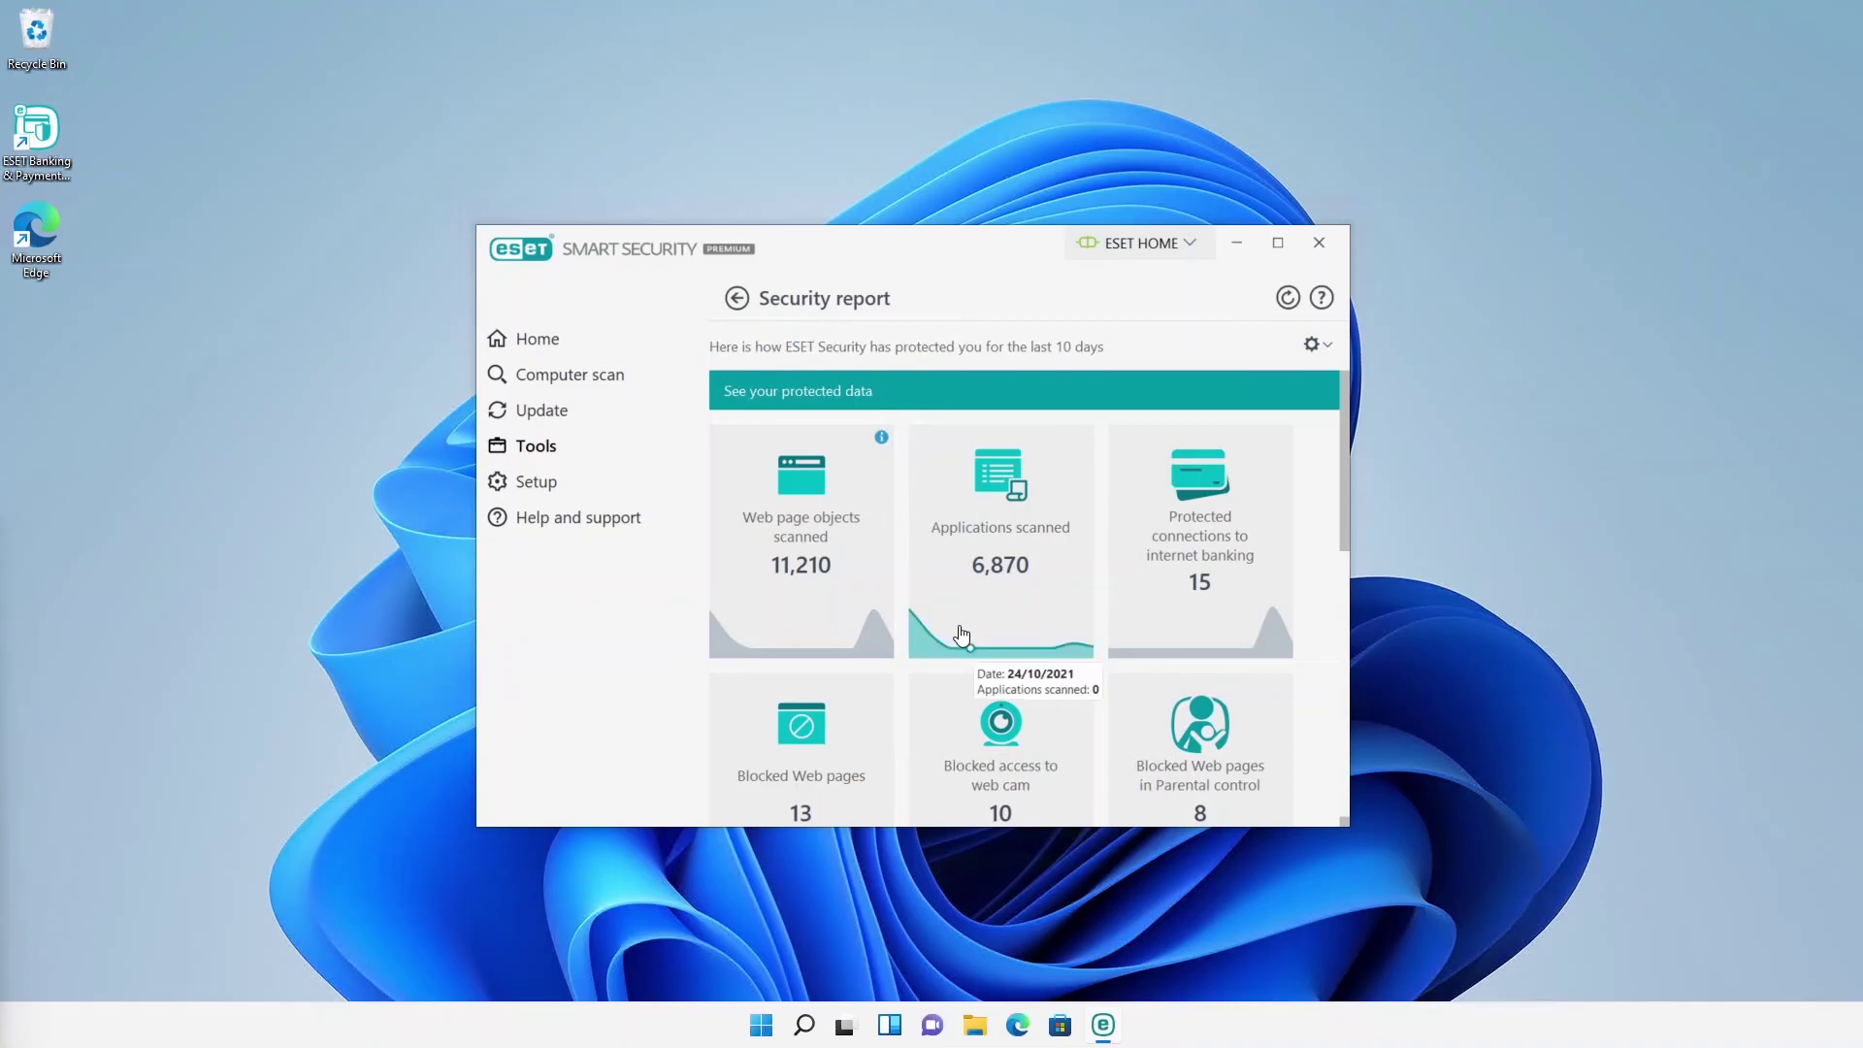
scroll(1046, 790, "down", 1)
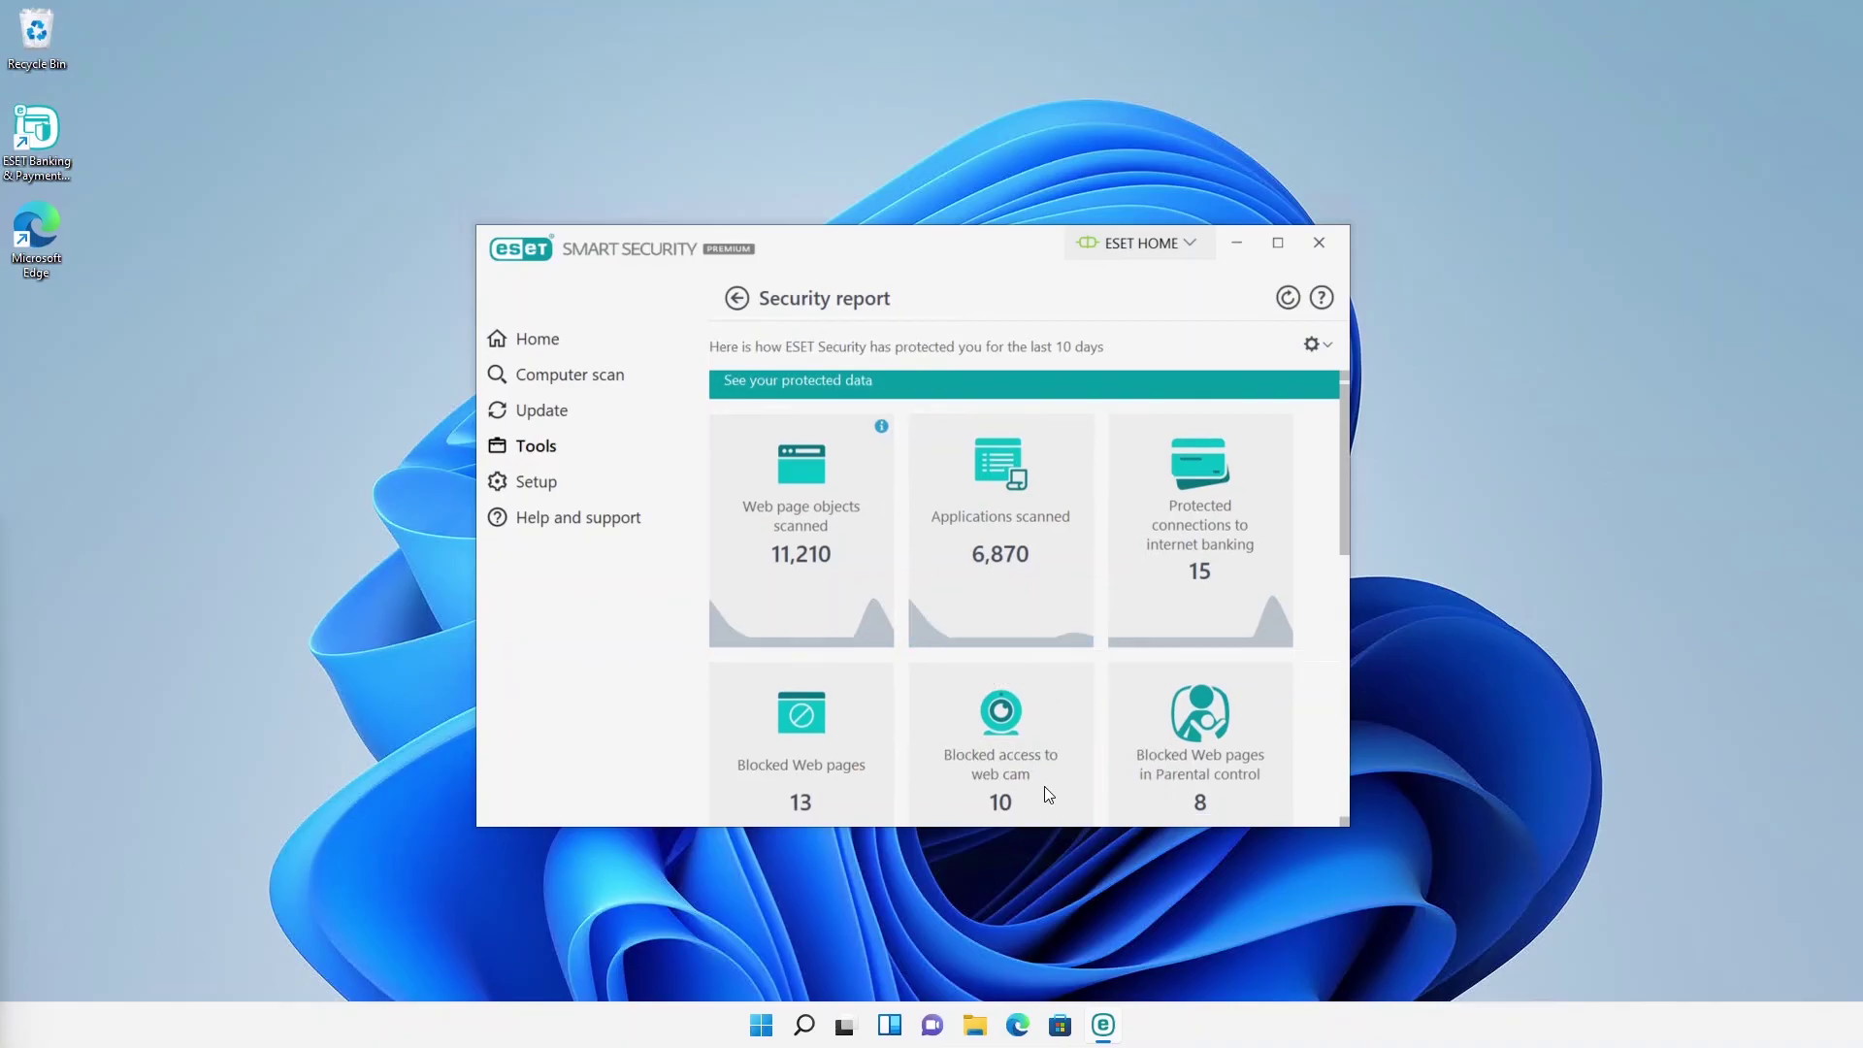
scroll(1060, 776, "down", 5)
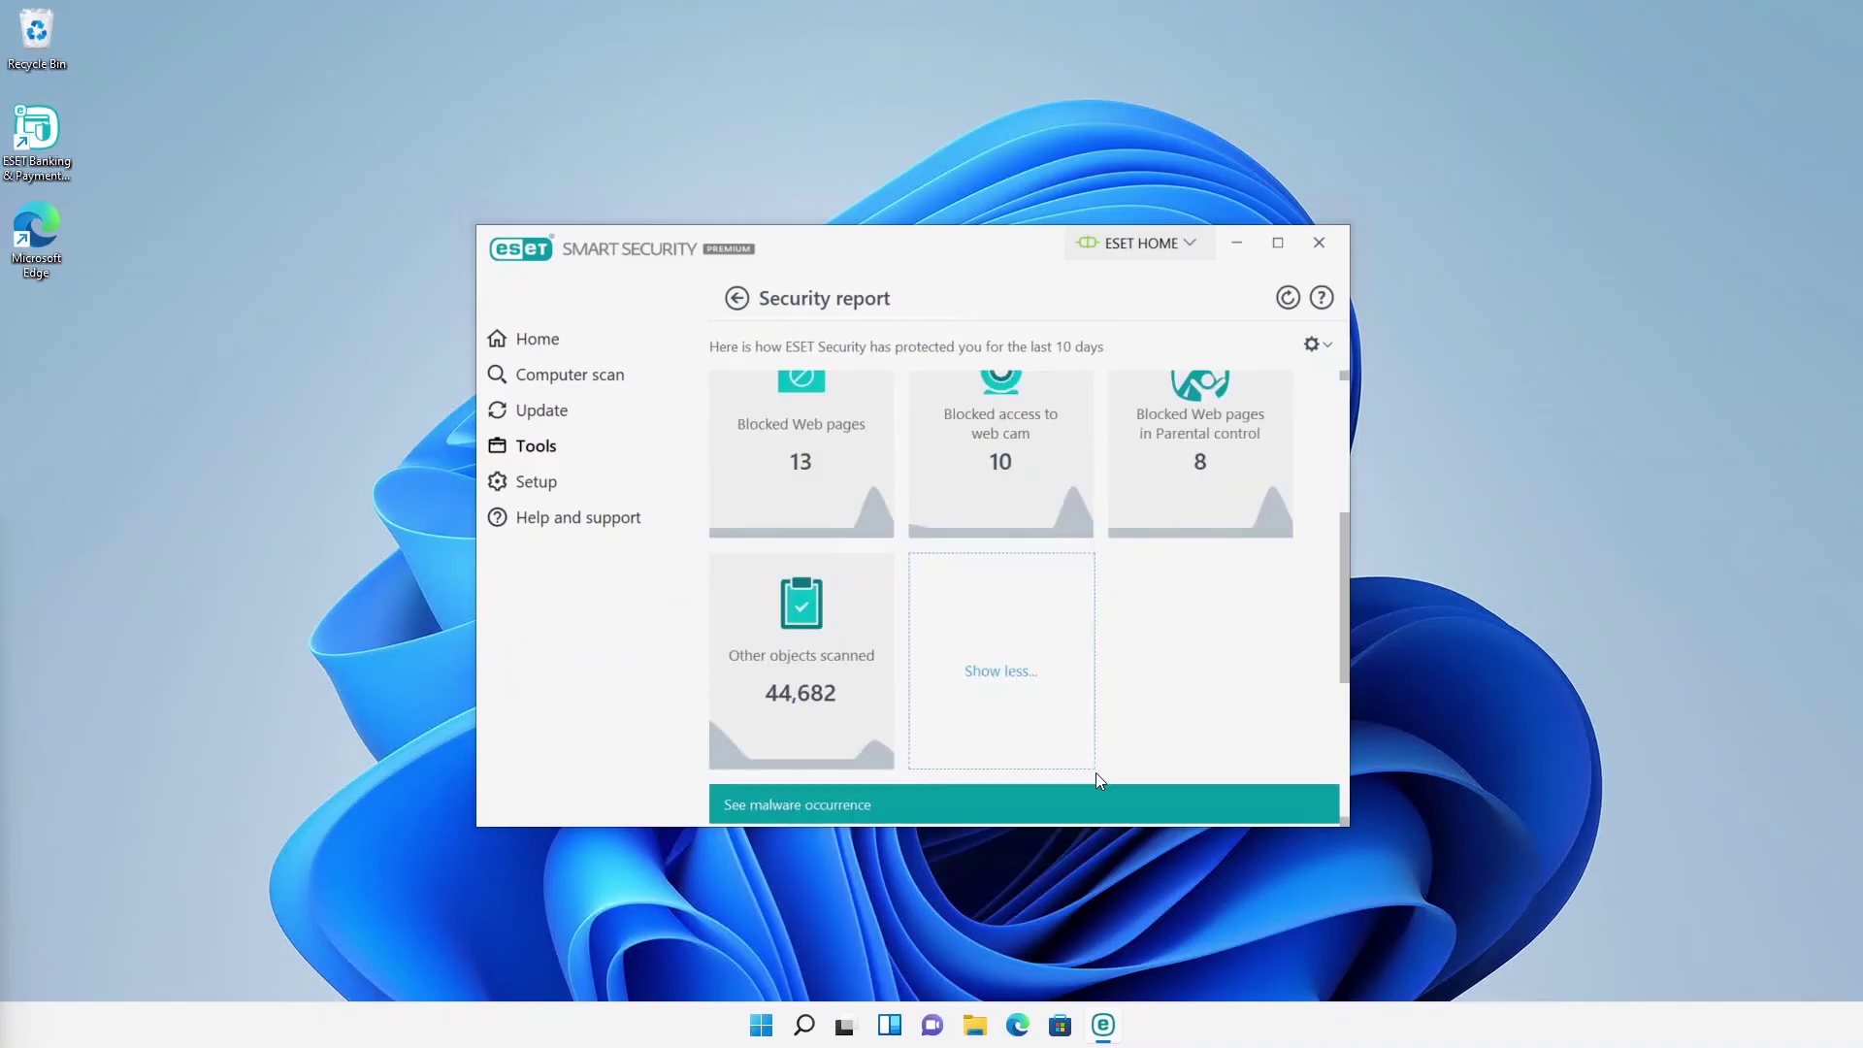